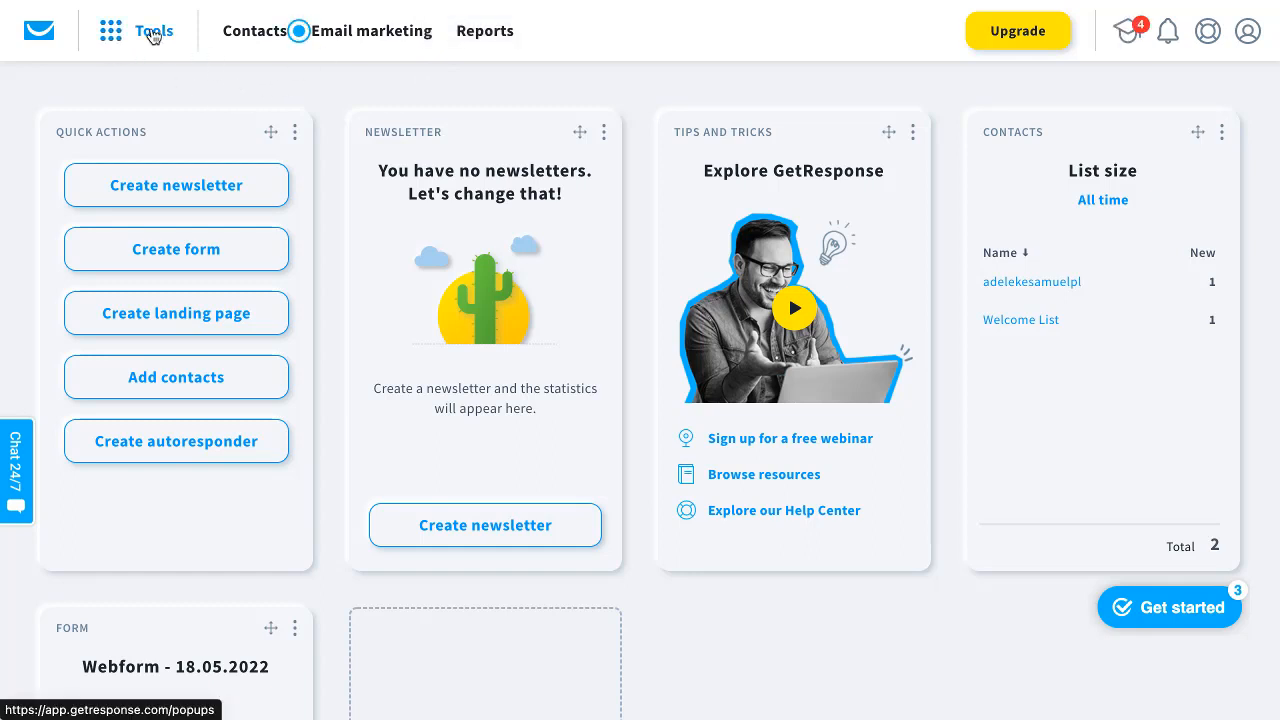
Create a new contact list named "Demo Tutorial"
{"action": "left_click", "coordinate": [259, 37]}
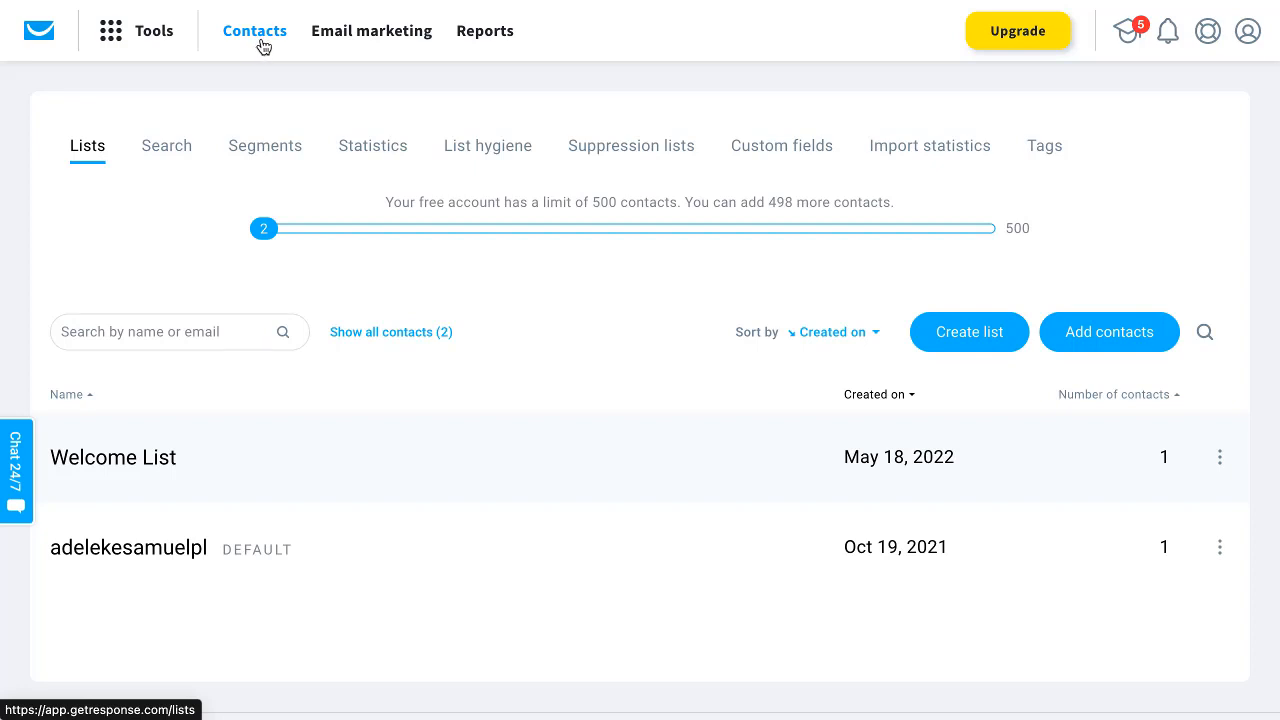
{"action": "scroll", "coordinate": [278, 128], "scroll_direction": "down", "scroll_amount": 1}
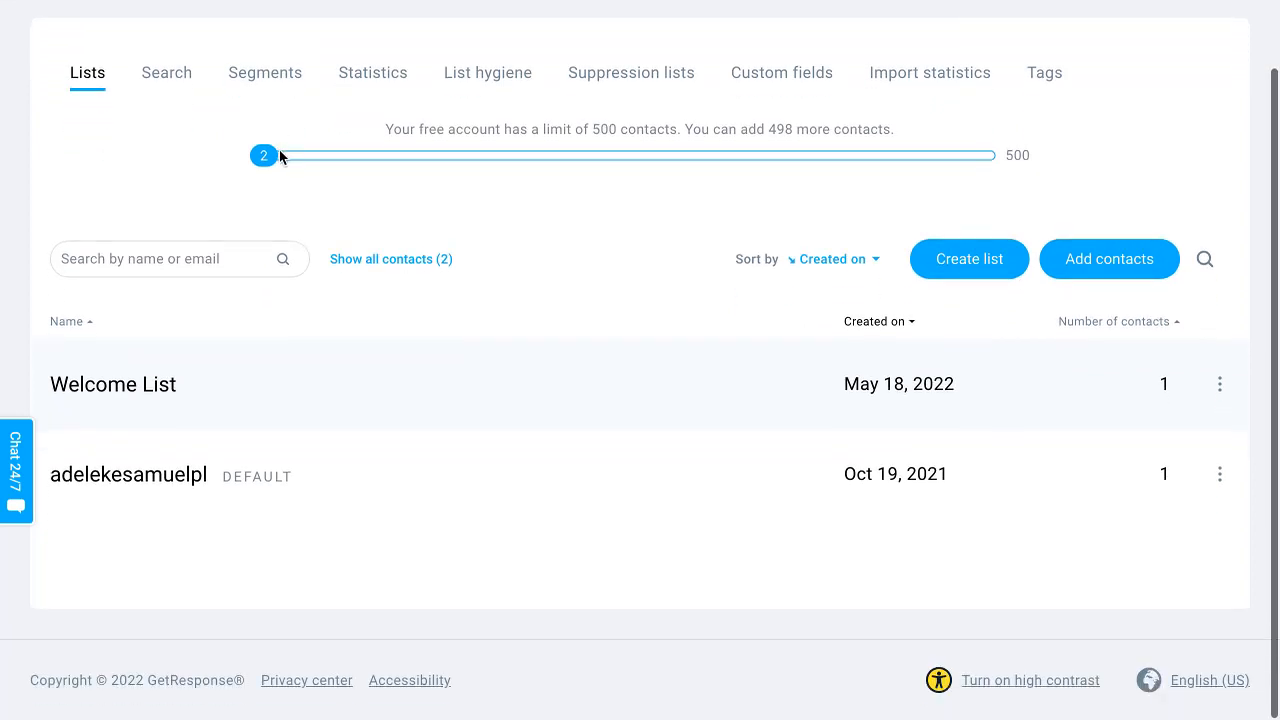
{"action": "scroll", "coordinate": [291, 157], "scroll_direction": "up", "scroll_amount": 1}
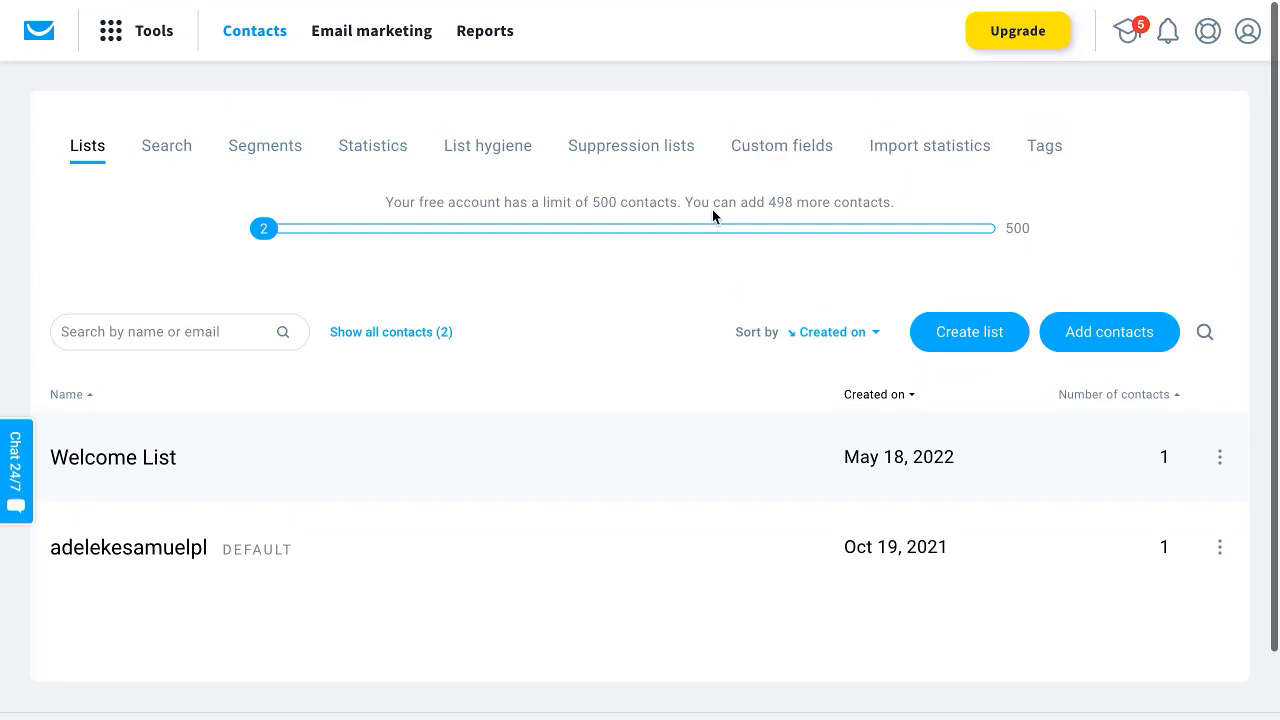
{"action": "left_click", "coordinate": [1012, 338]}
{"action": "left_click", "coordinate": [460, 238]}
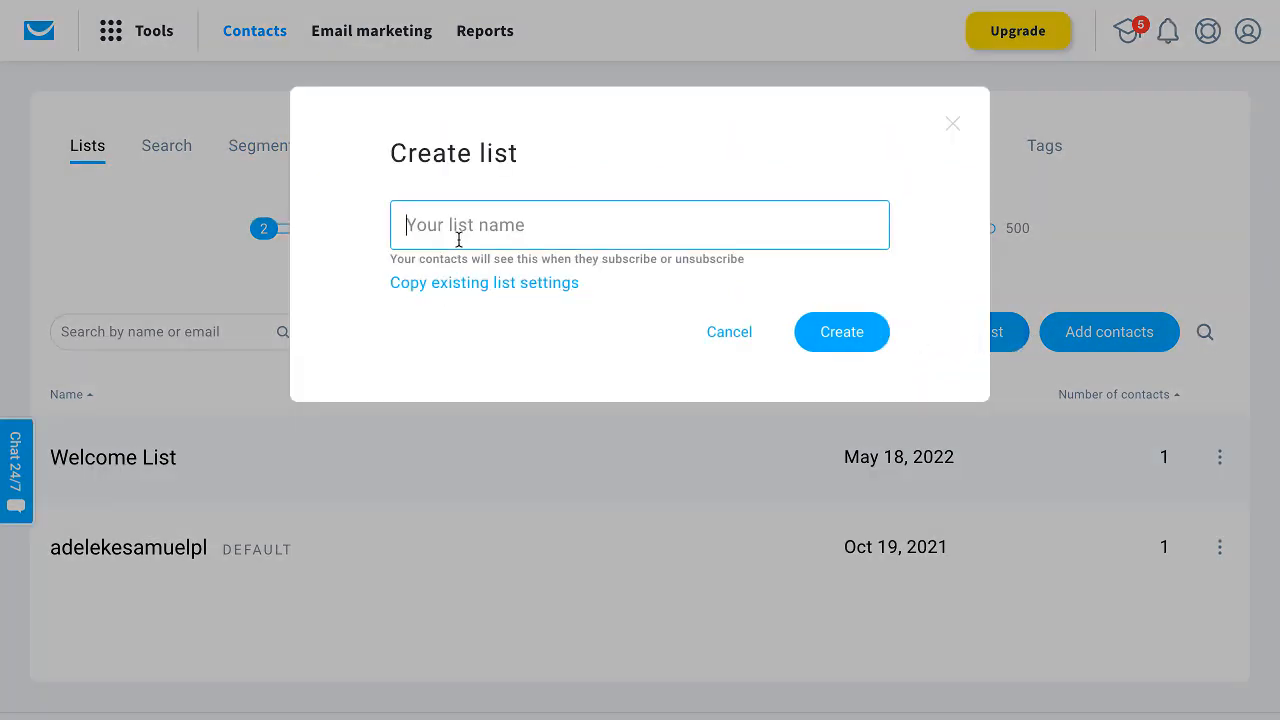
{"action": "type", "text": "Demo"}
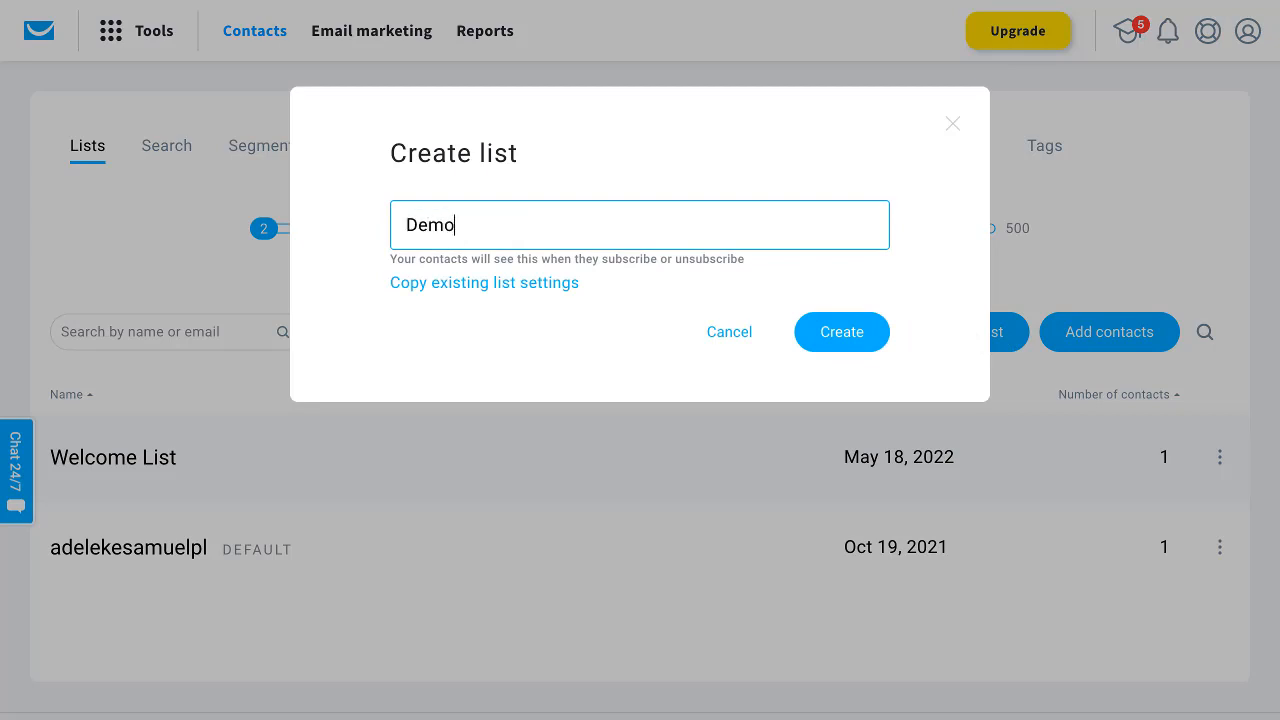
{"action": "type", "text": " Tutorial"}
{"action": "left_click", "coordinate": [941, 193]}
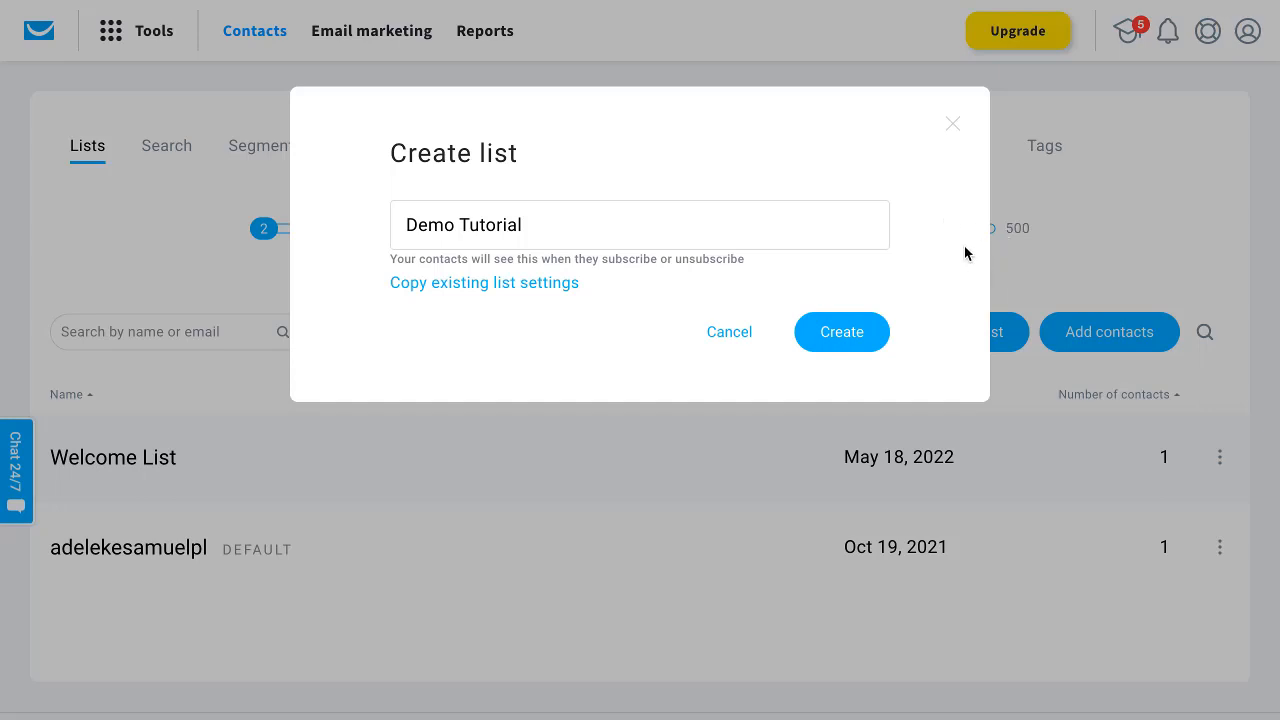
{"action": "left_click_drag", "start_coordinate": [968, 253], "coordinate": [511, 260]}
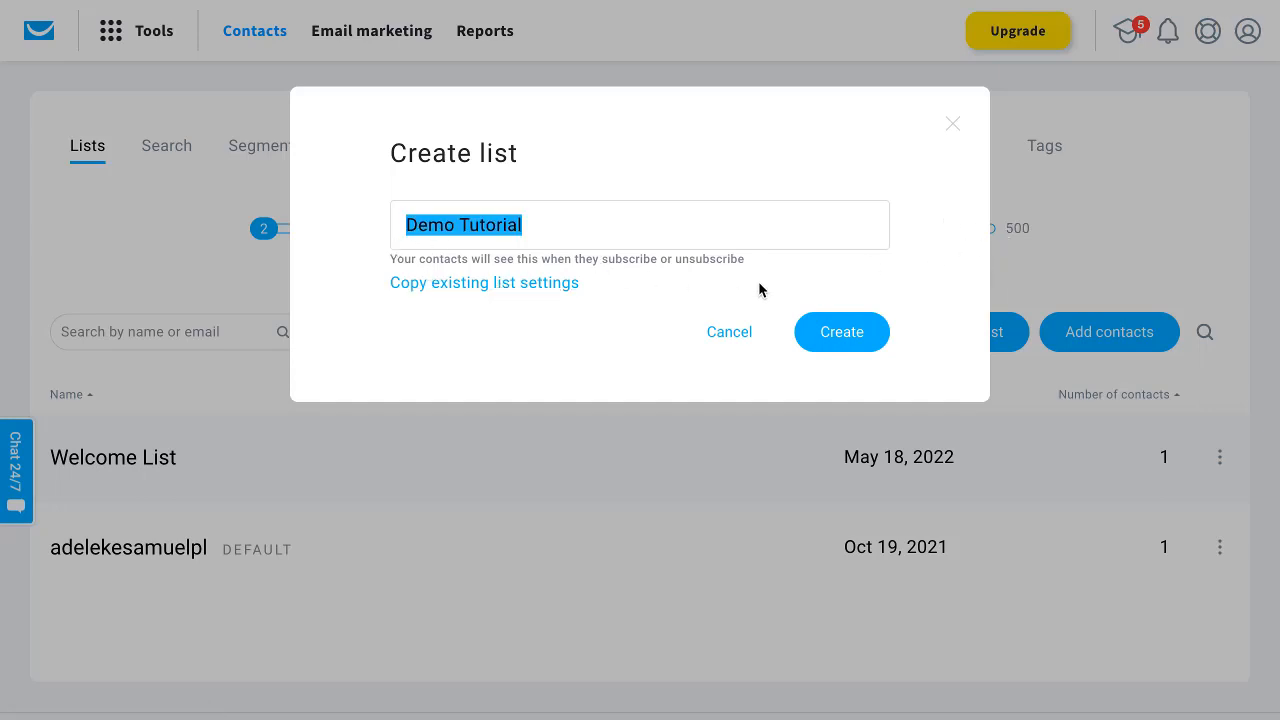
{"action": "left_click", "coordinate": [939, 234]}
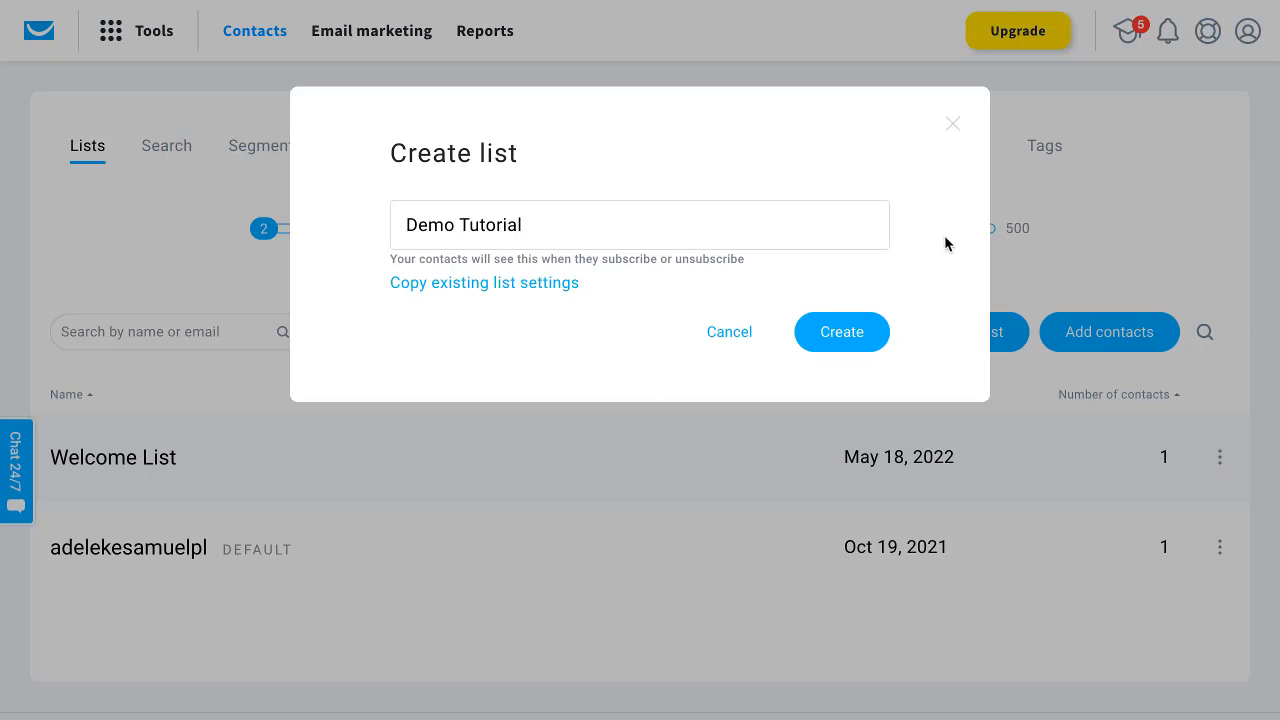
{"action": "left_click", "coordinate": [857, 343]}
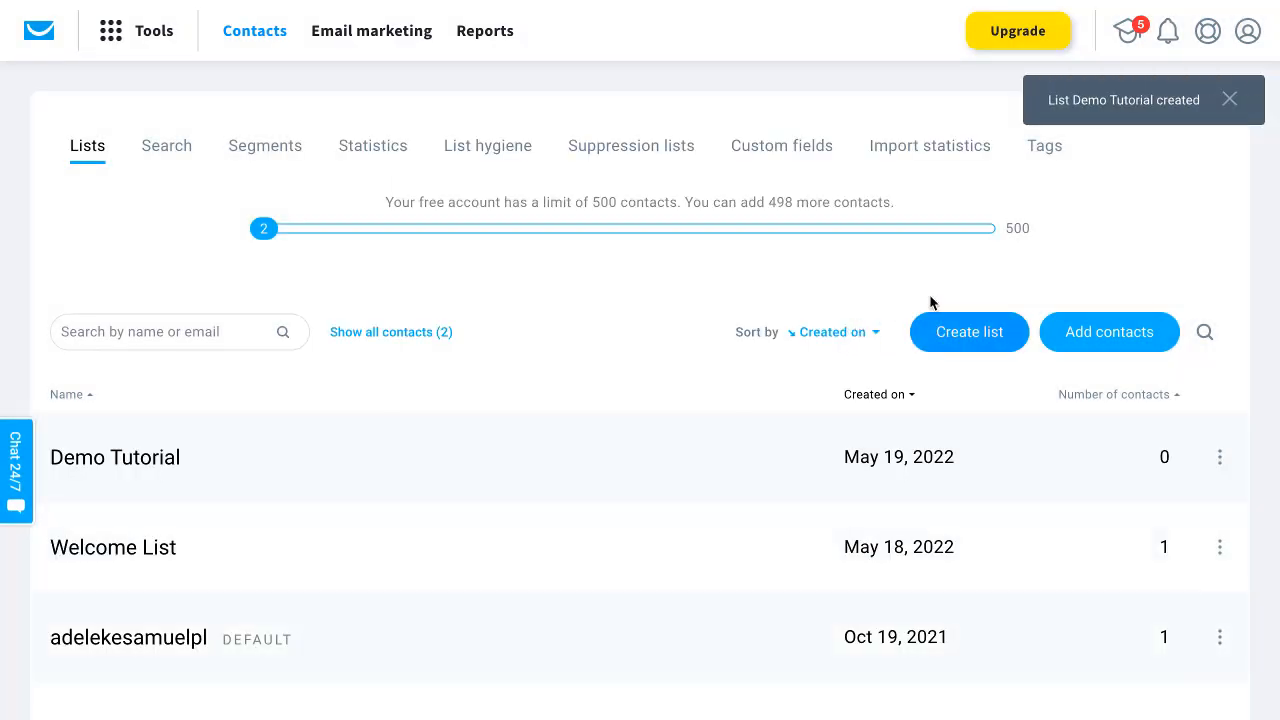
Open the settings of the Demo Tutorial list
{"action": "scroll", "coordinate": [866, 391], "scroll_direction": "down", "scroll_amount": 2}
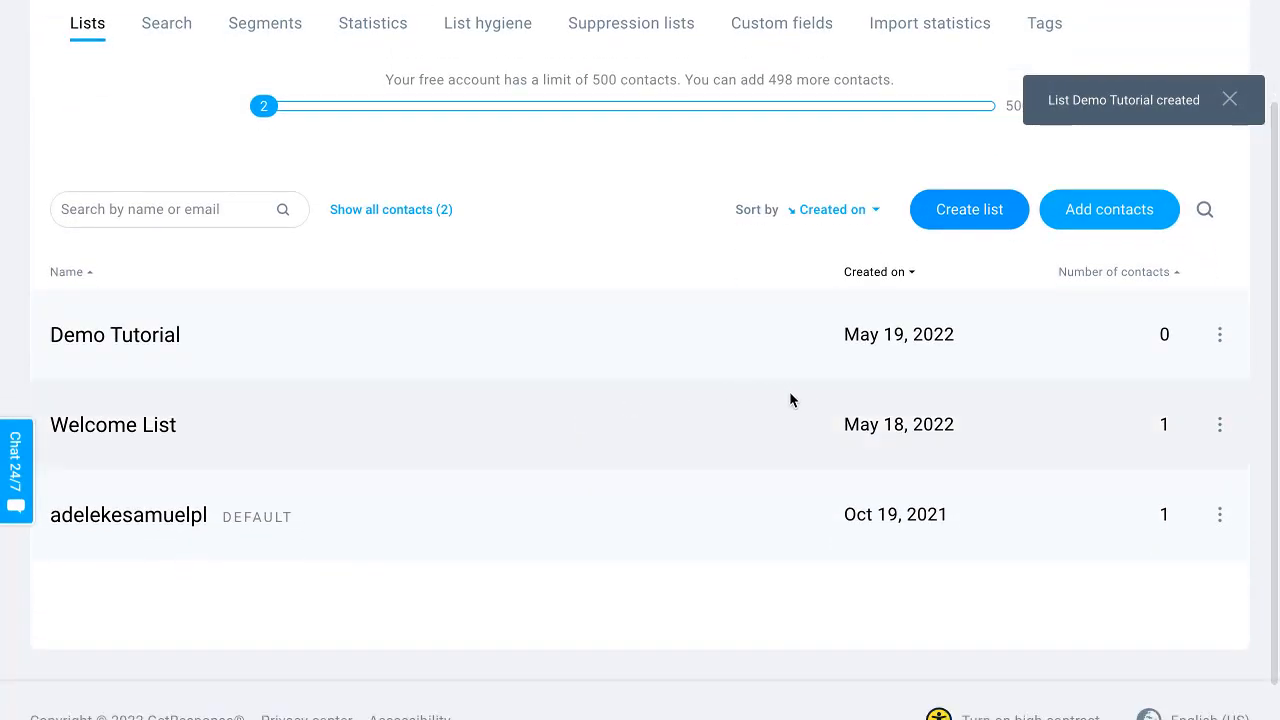
{"action": "scroll", "coordinate": [789, 399], "scroll_direction": "up", "scroll_amount": 2}
{"action": "left_click", "coordinate": [1220, 458]}
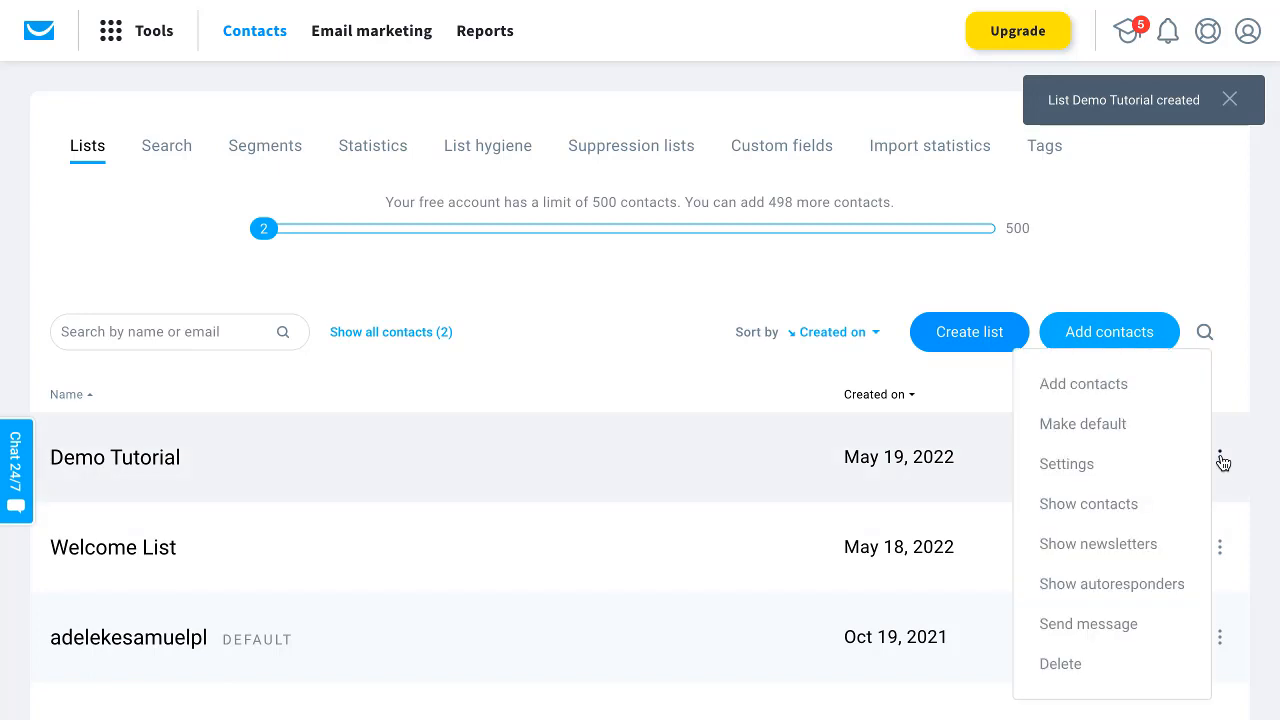
{"action": "left_click", "coordinate": [1060, 466]}
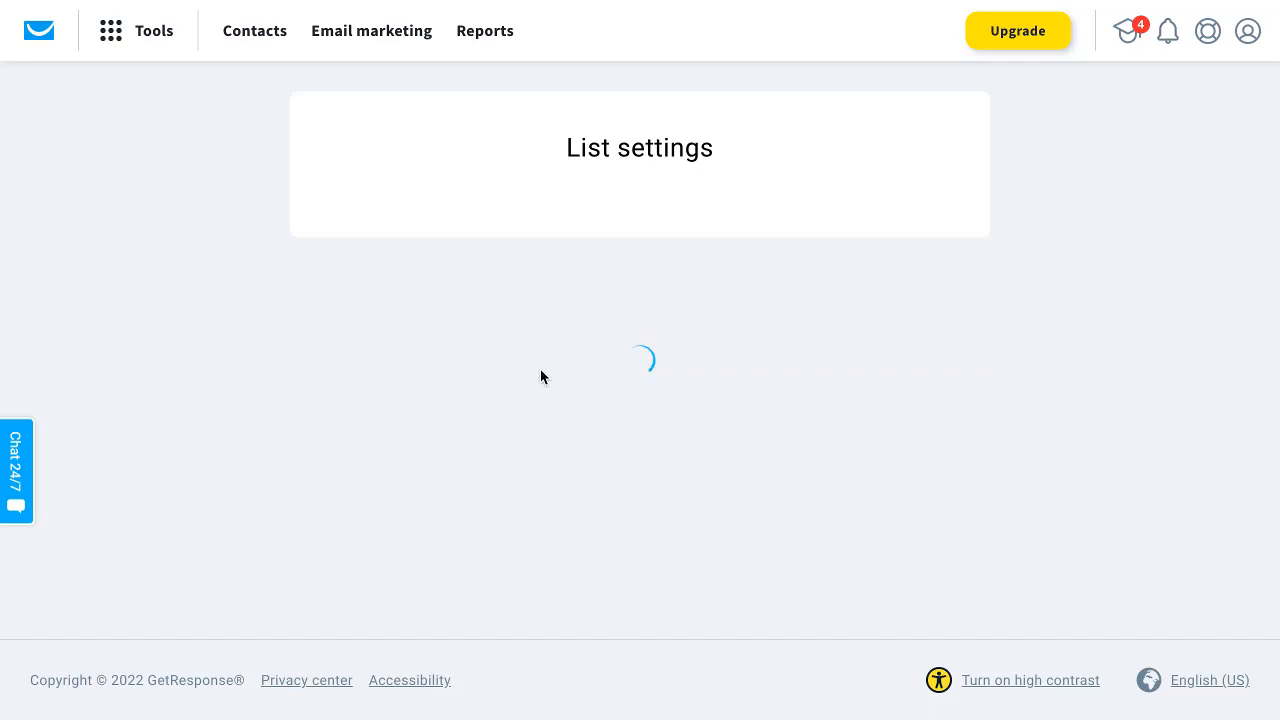
Enter "Demo Tutorial" as the list title in the general list settings
{"action": "scroll", "coordinate": [578, 328], "scroll_direction": "down", "scroll_amount": 3}
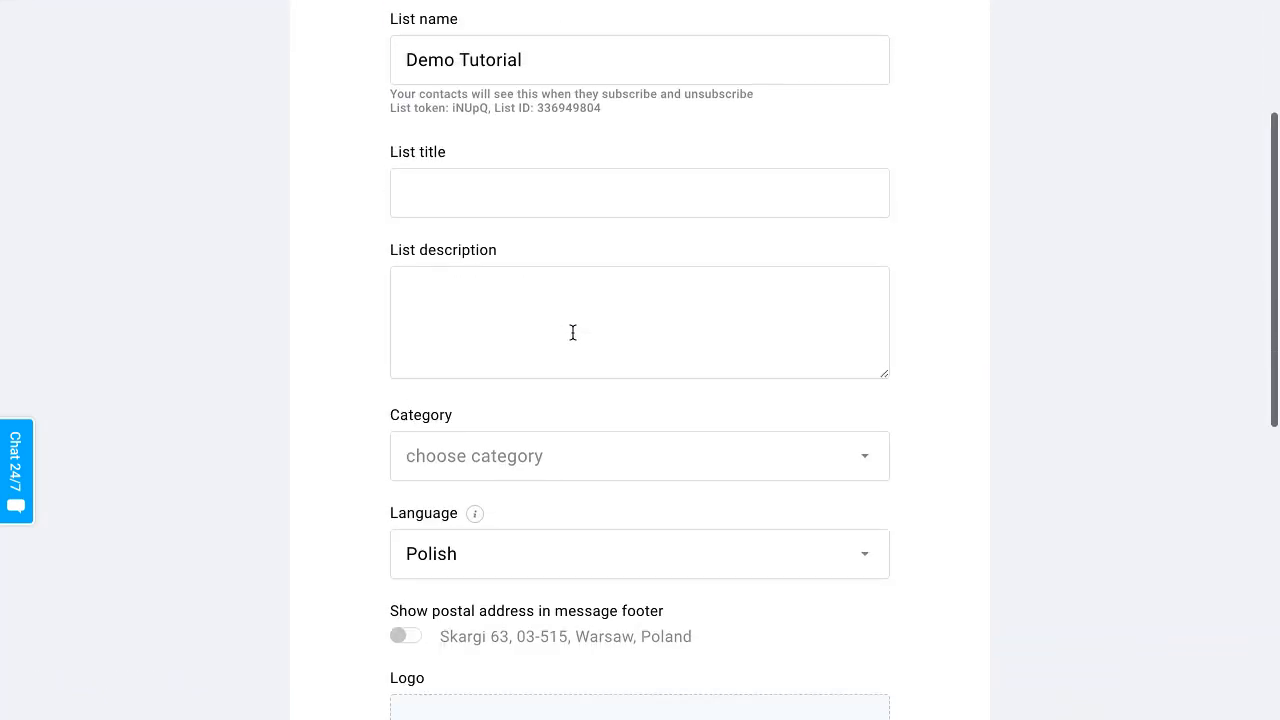
{"action": "left_click", "coordinate": [549, 185]}
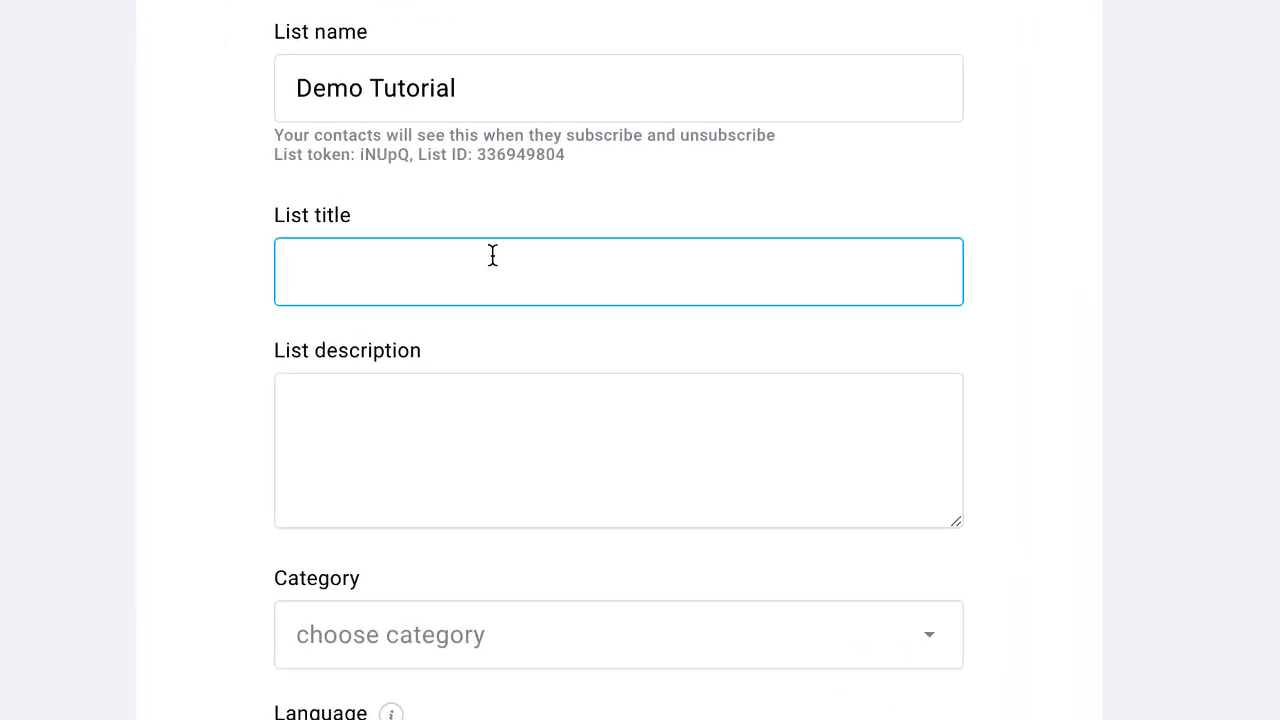
{"action": "type", "text": "Demo Tut"}
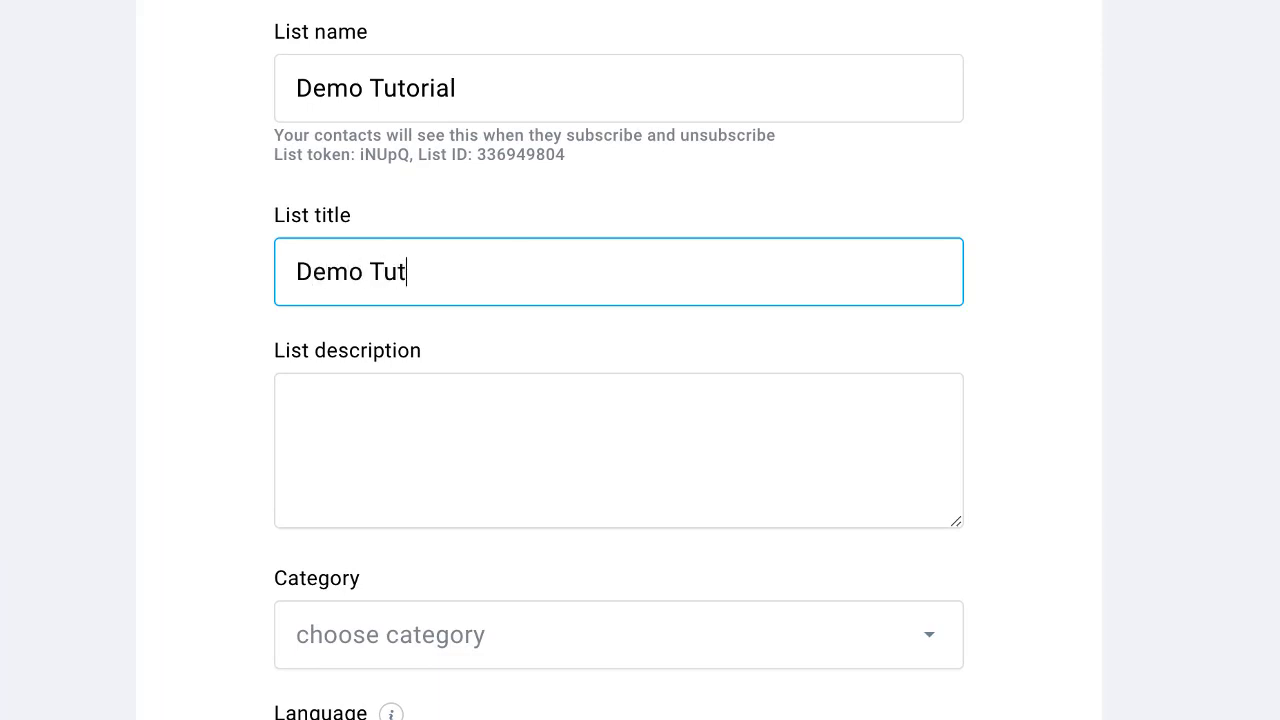
{"action": "type", "text": "orial"}
{"action": "left_click", "coordinate": [150, 368]}
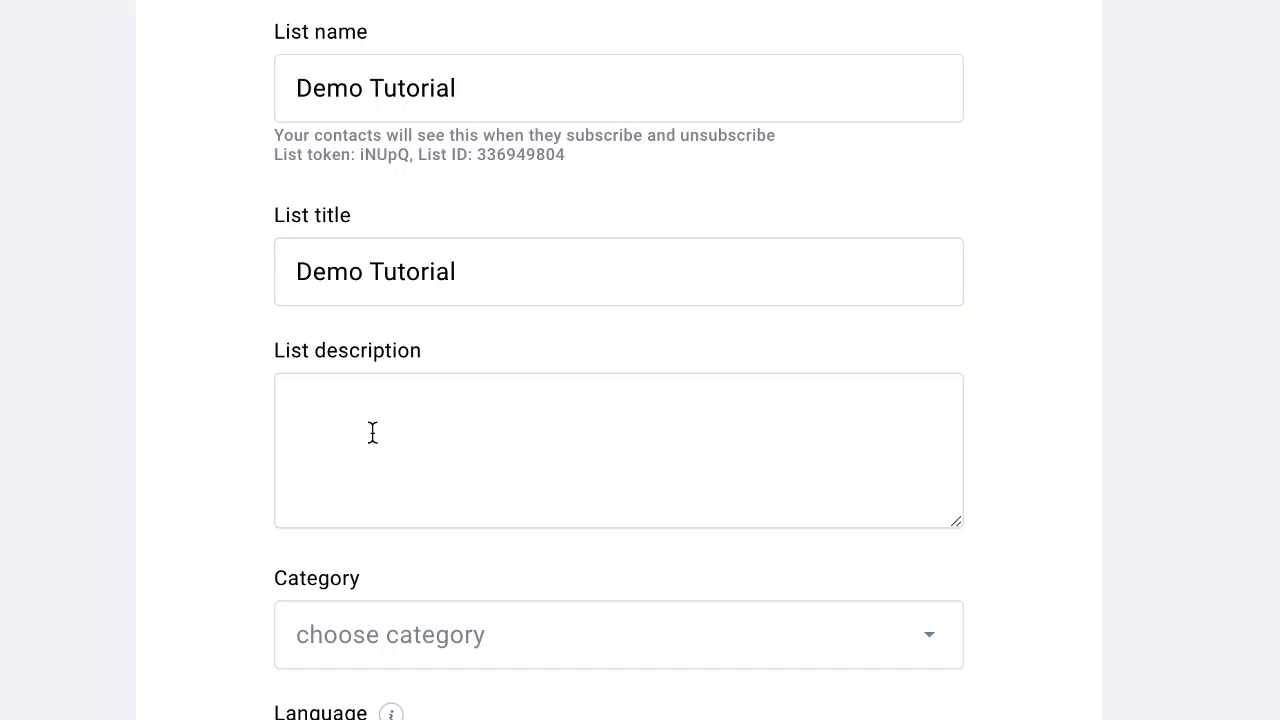
Set the list's category to Internet Marketing, leaving the list description empty
{"action": "scroll", "coordinate": [106, 446], "scroll_direction": "down", "scroll_amount": 2}
{"action": "left_click", "coordinate": [463, 486]}
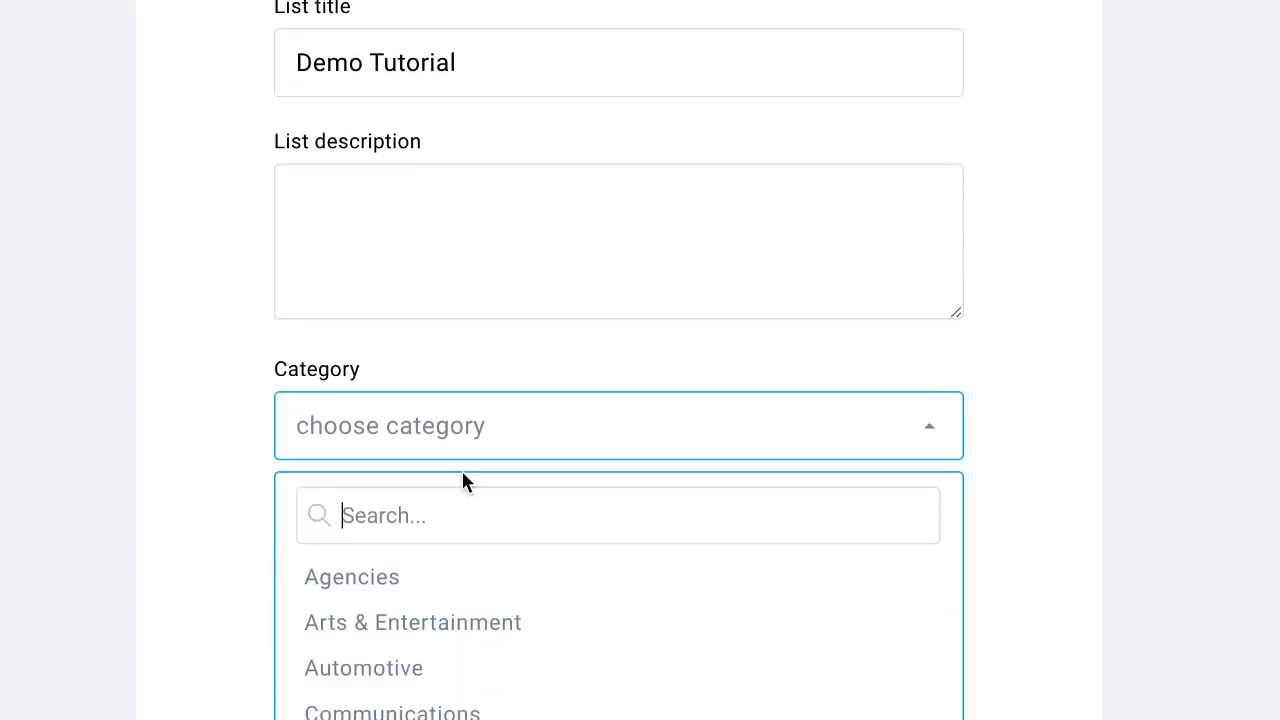
{"action": "scroll", "coordinate": [1081, 478], "scroll_direction": "down", "scroll_amount": 2}
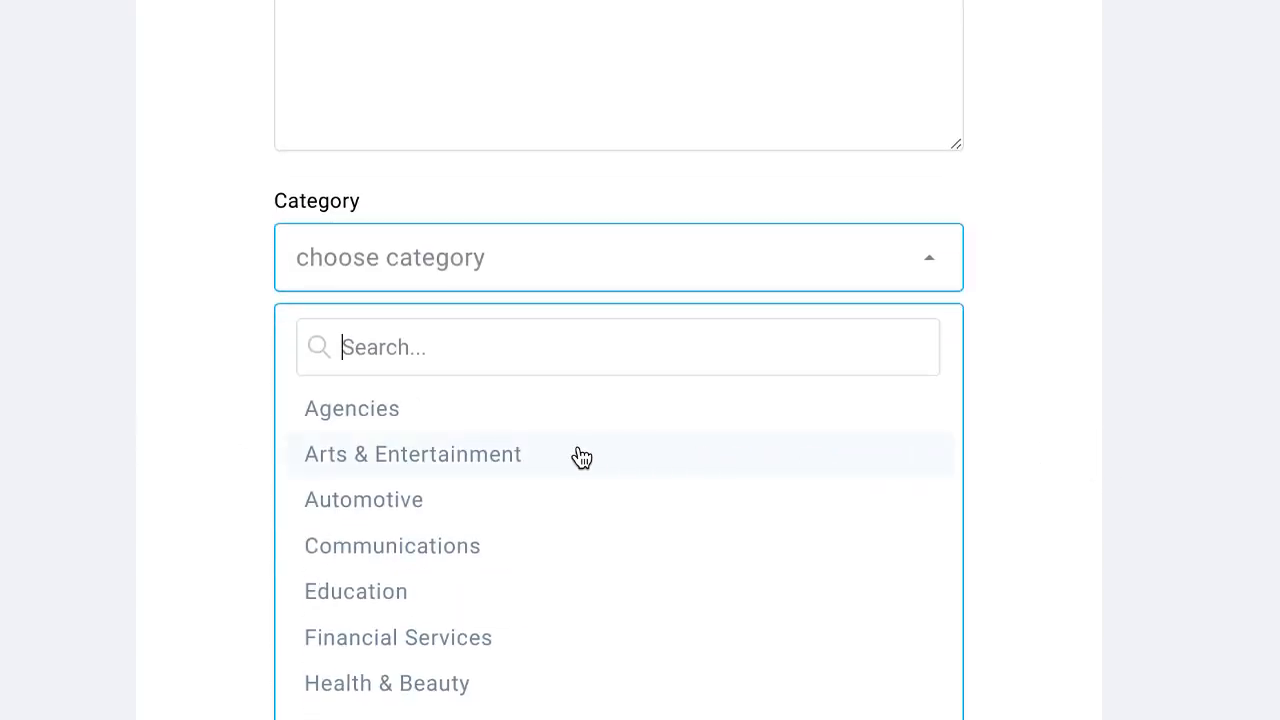
{"action": "scroll", "coordinate": [391, 517], "scroll_direction": "down", "scroll_amount": 2}
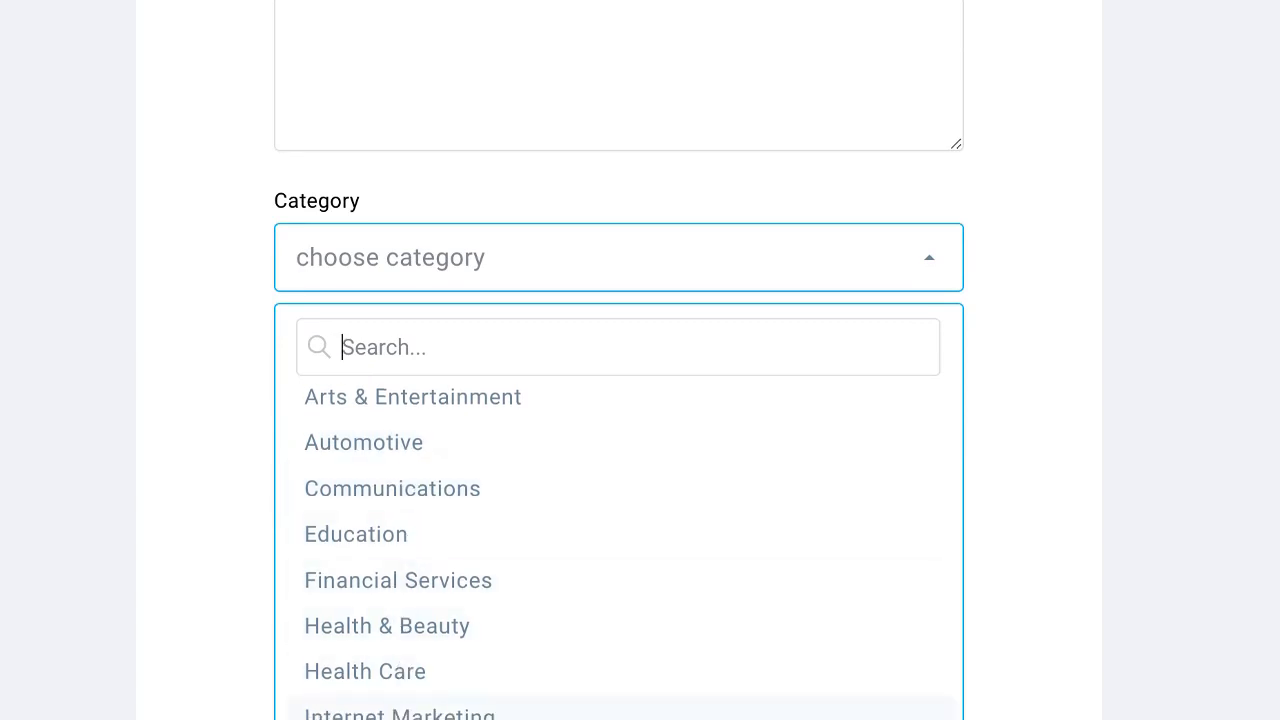
{"action": "left_click", "coordinate": [408, 716]}
{"action": "left_click", "coordinate": [213, 404]}
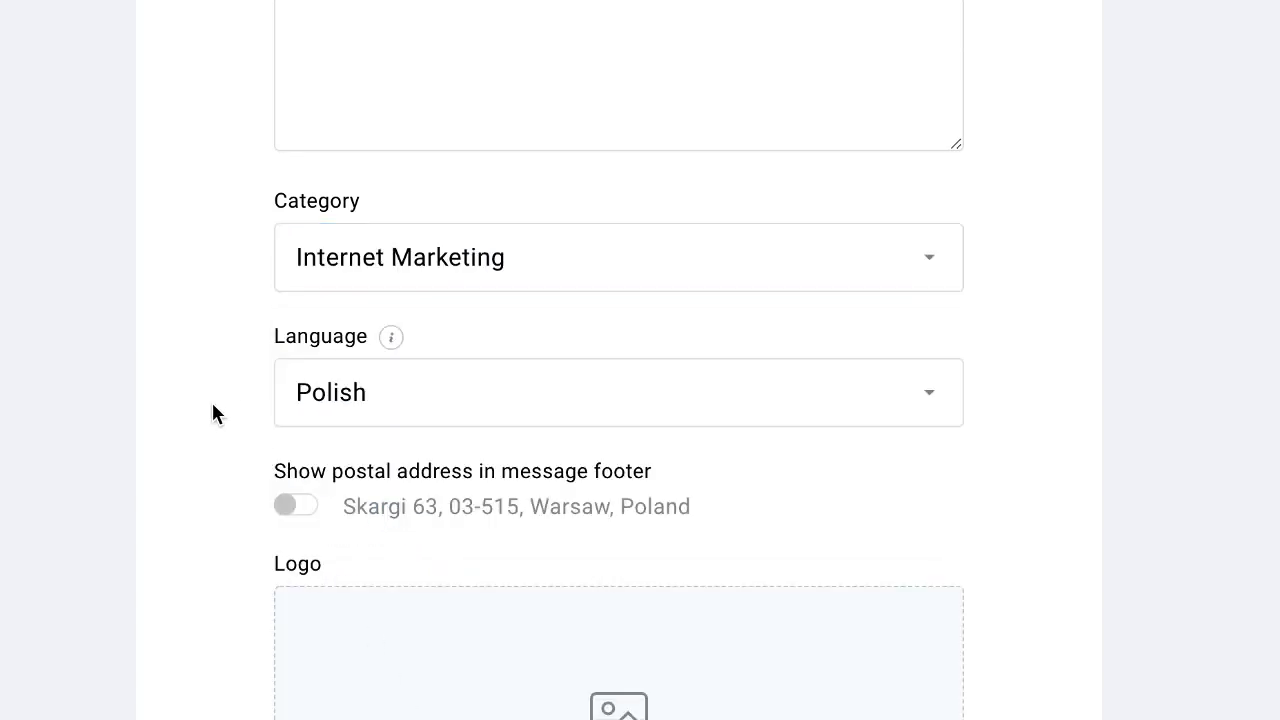
Find English among the available languages and set it as the list's language
{"action": "left_click", "coordinate": [357, 405]}
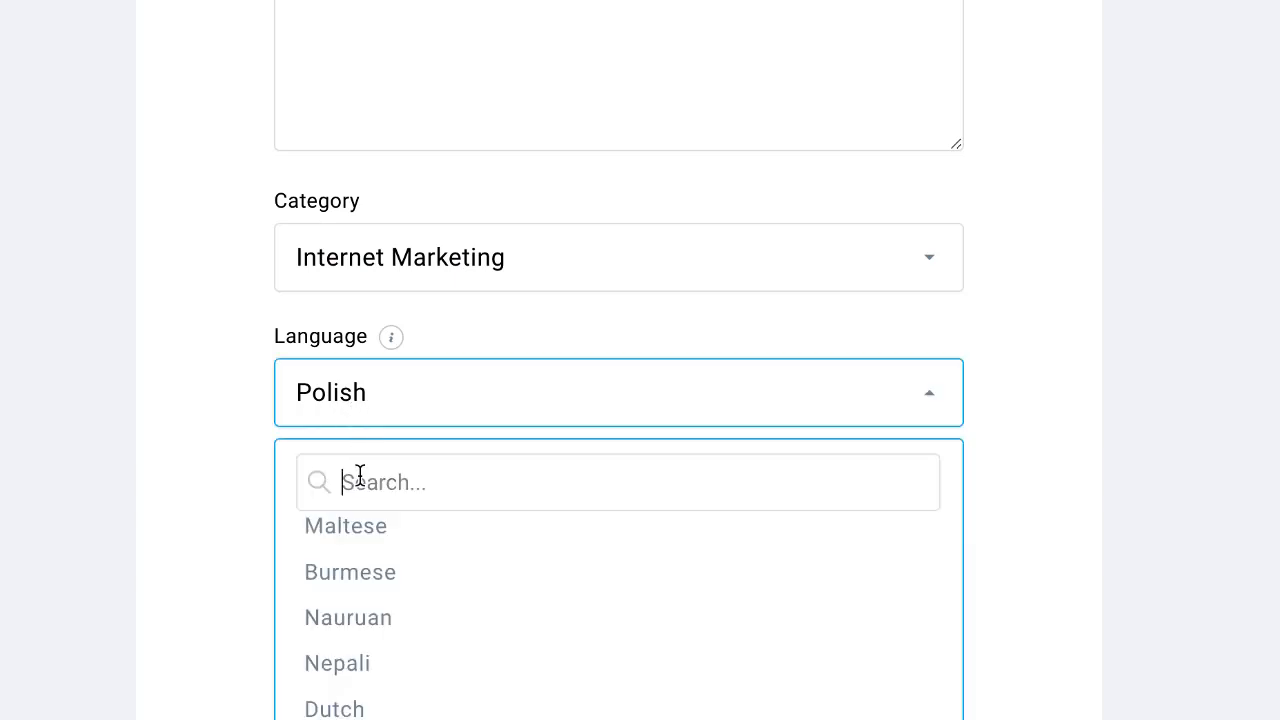
{"action": "type", "text": "english"}
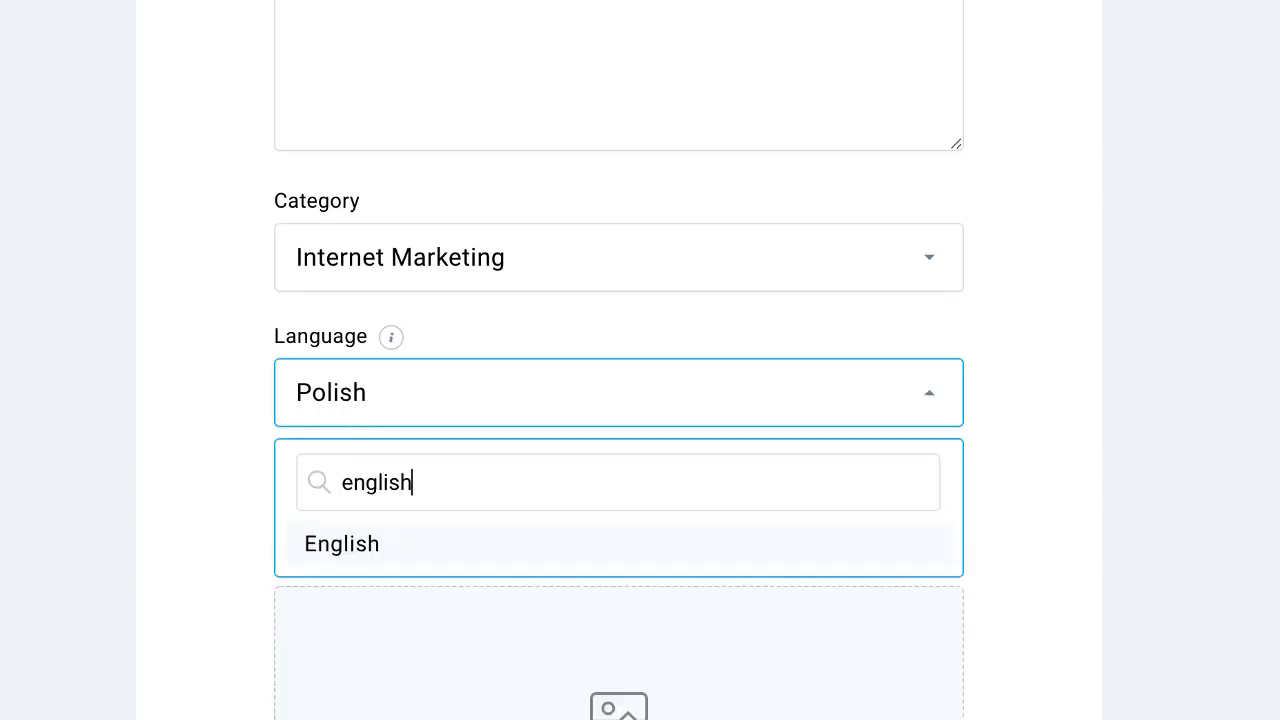
{"action": "left_click", "coordinate": [346, 544]}
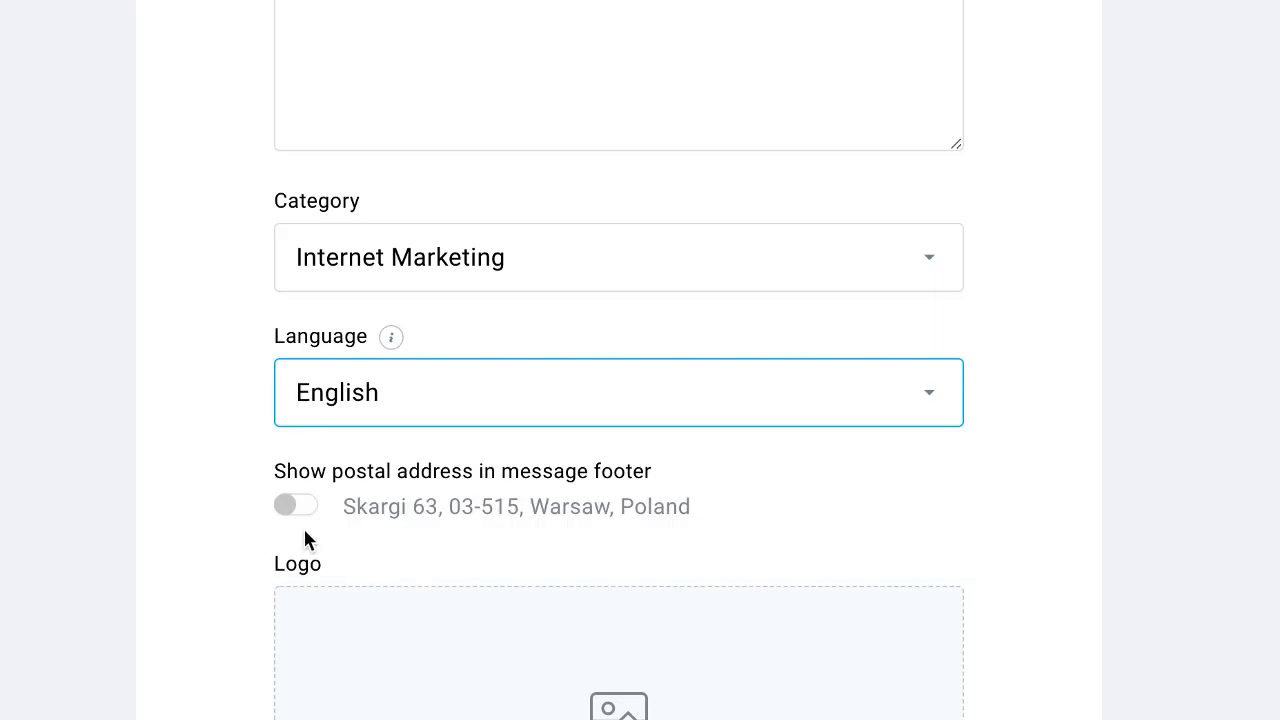
Review the postal address footer, logo upload and logo link options in the general list settings
{"action": "scroll", "coordinate": [60, 450], "scroll_direction": "down", "scroll_amount": 5}
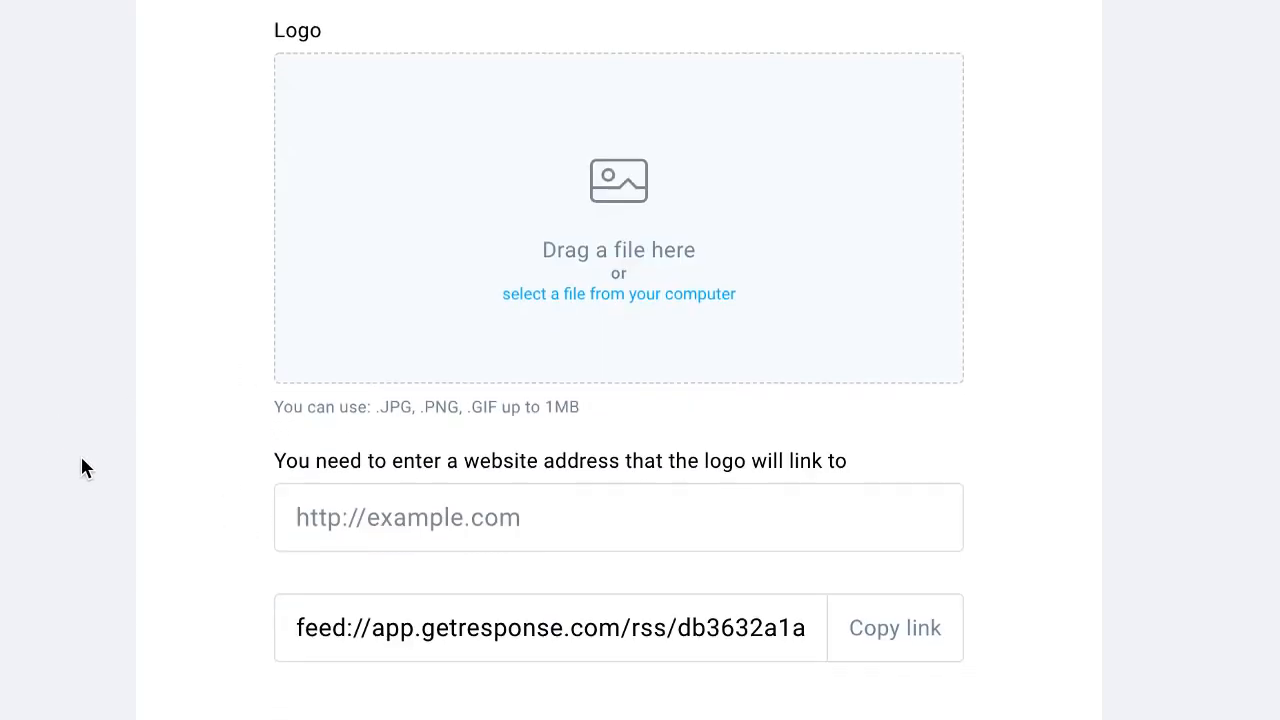
{"action": "scroll", "coordinate": [97, 468], "scroll_direction": "up", "scroll_amount": 1}
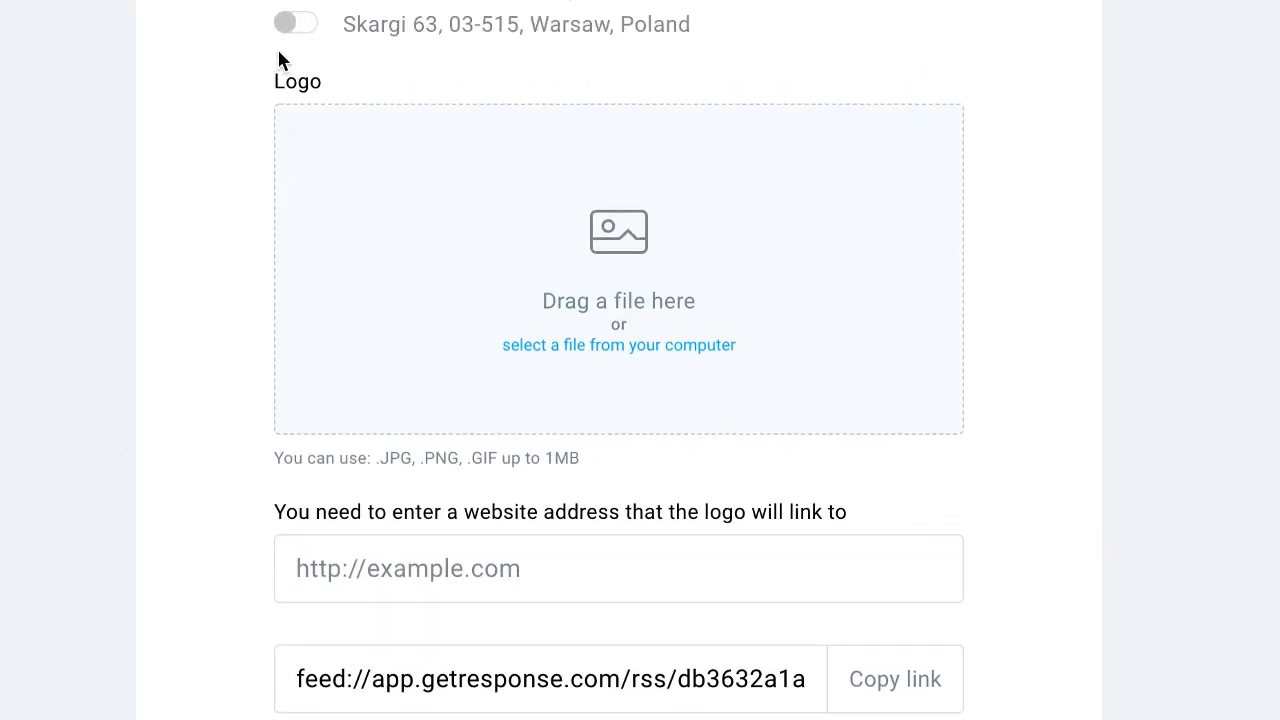
{"action": "scroll", "coordinate": [271, 149], "scroll_direction": "up", "scroll_amount": 2}
{"action": "scroll", "coordinate": [262, 194], "scroll_direction": "down", "scroll_amount": 2}
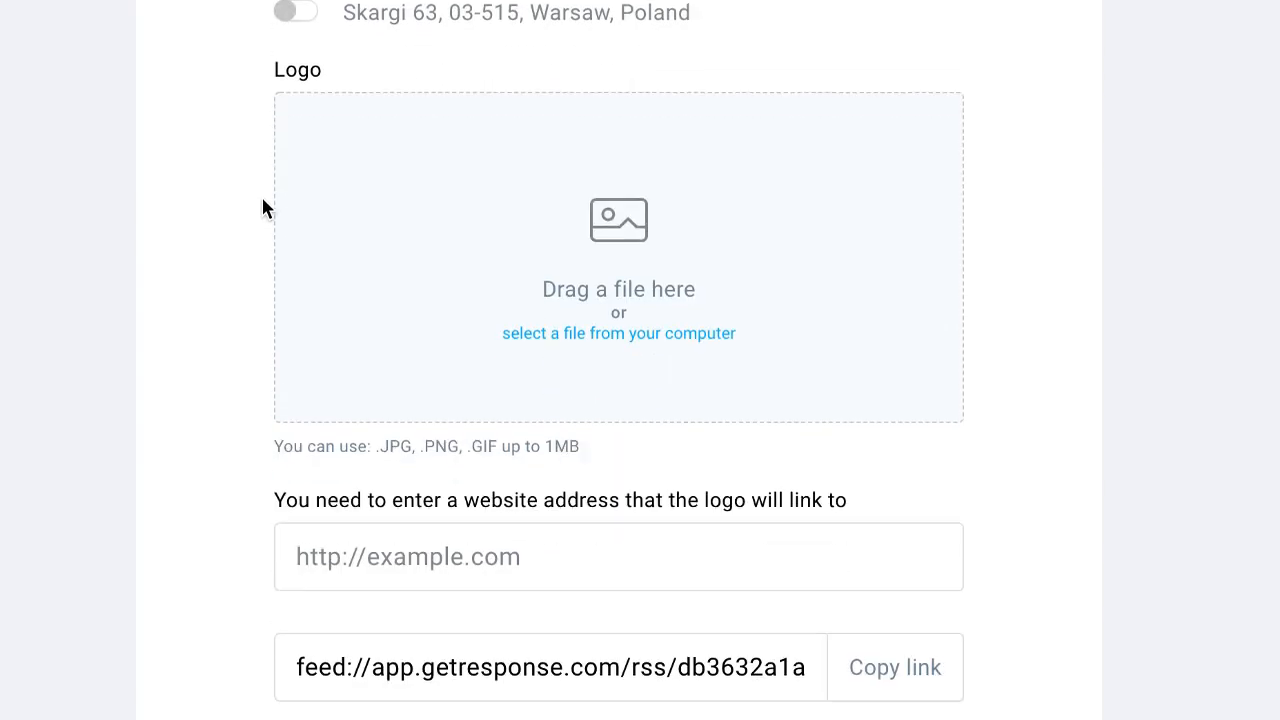
{"action": "scroll", "coordinate": [261, 205], "scroll_direction": "down", "scroll_amount": 1}
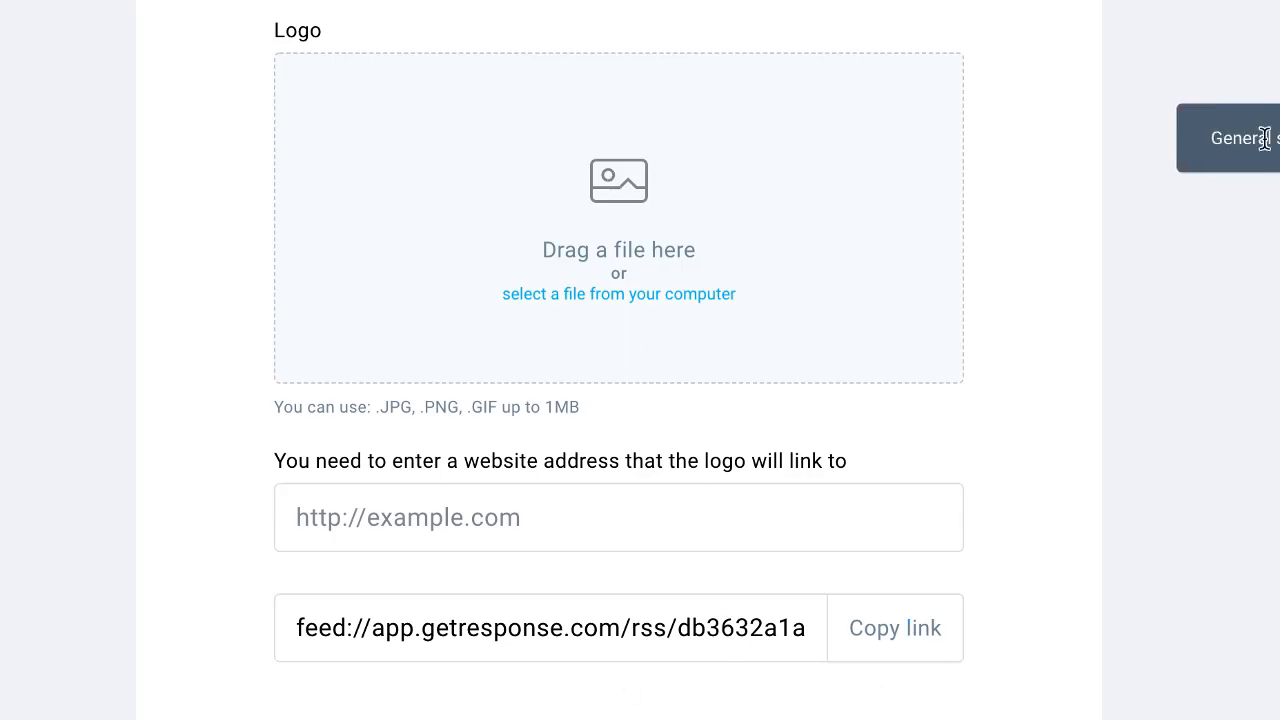
Show the list's Subscription settings and review the double opt-in, signup blocking and confirmation page options
{"action": "scroll", "coordinate": [1074, 331], "scroll_direction": "up", "scroll_amount": 10}
{"action": "left_click", "coordinate": [462, 286]}
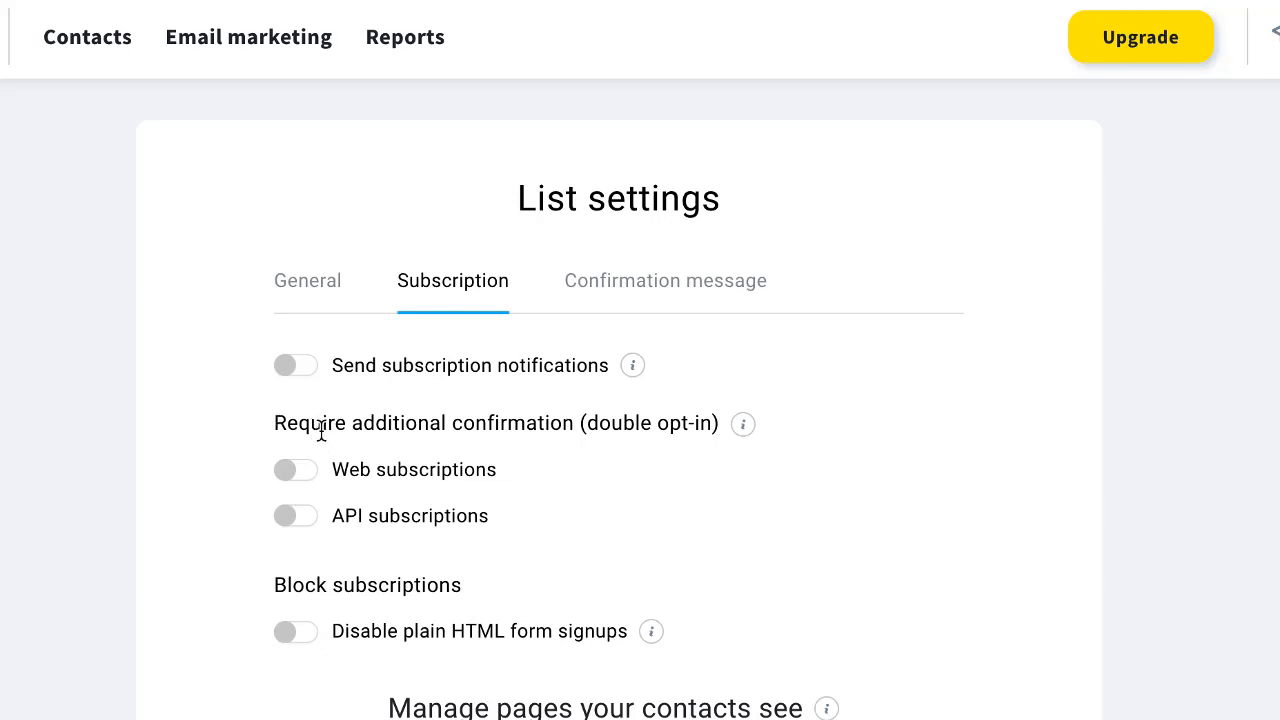
{"action": "left_click_drag", "start_coordinate": [274, 422], "coordinate": [541, 422]}
{"action": "left_click", "coordinate": [506, 432]}
{"action": "scroll", "coordinate": [366, 479], "scroll_direction": "down", "scroll_amount": 1}
{"action": "scroll", "coordinate": [334, 423], "scroll_direction": "down", "scroll_amount": 2}
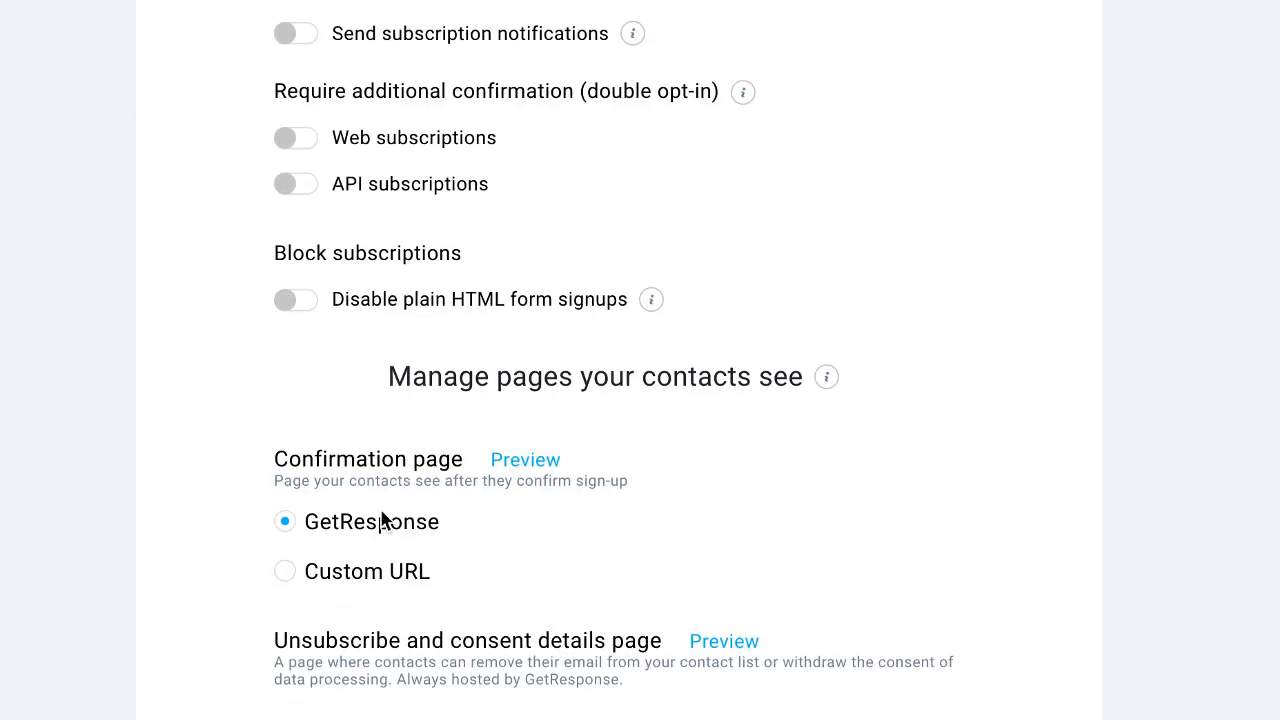
Switch the list's confirmation page from the GetResponse page to a custom URL
{"action": "left_click", "coordinate": [367, 571]}
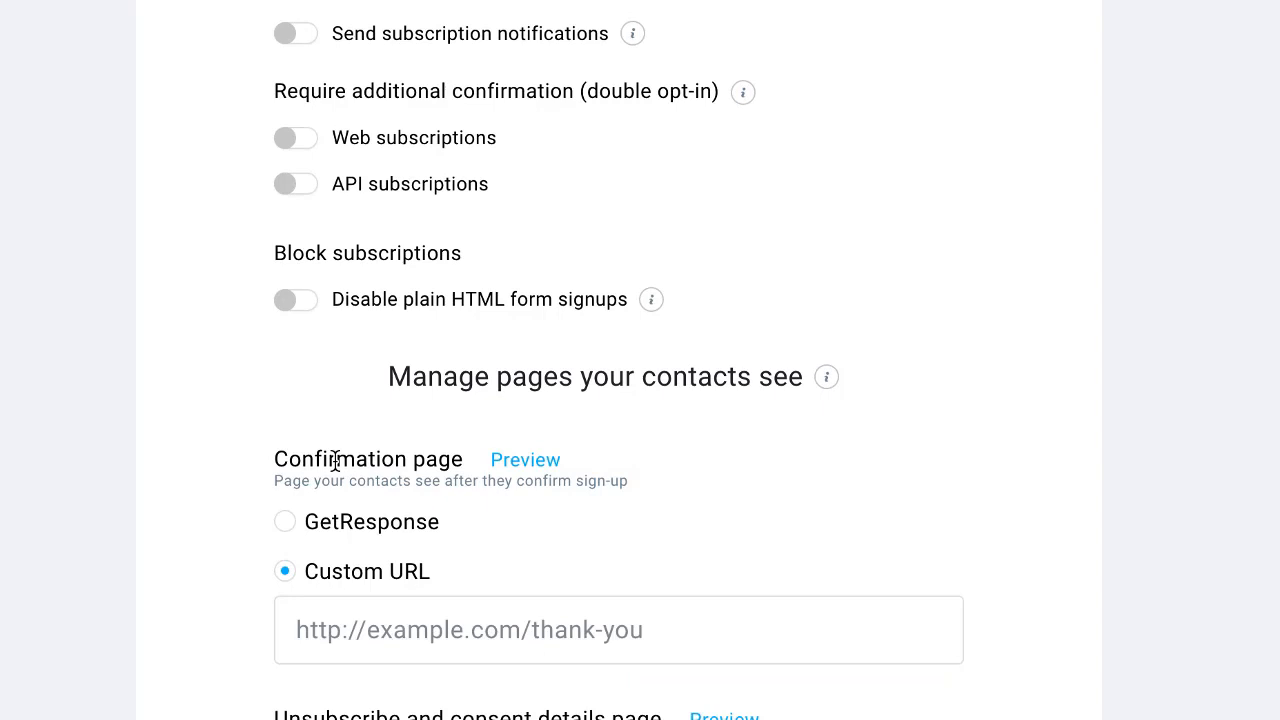
{"action": "left_click", "coordinate": [318, 527]}
{"action": "left_click", "coordinate": [322, 570]}
{"action": "left_click", "coordinate": [372, 622]}
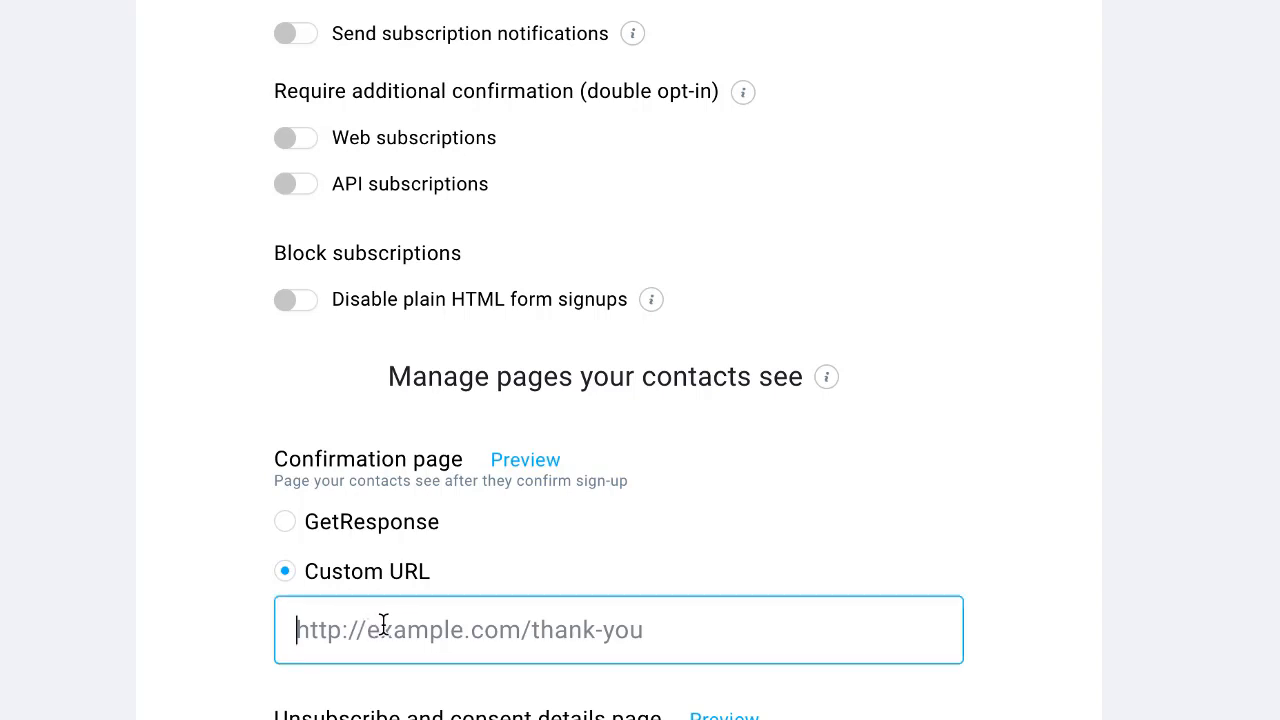
{"action": "left_click", "coordinate": [221, 646]}
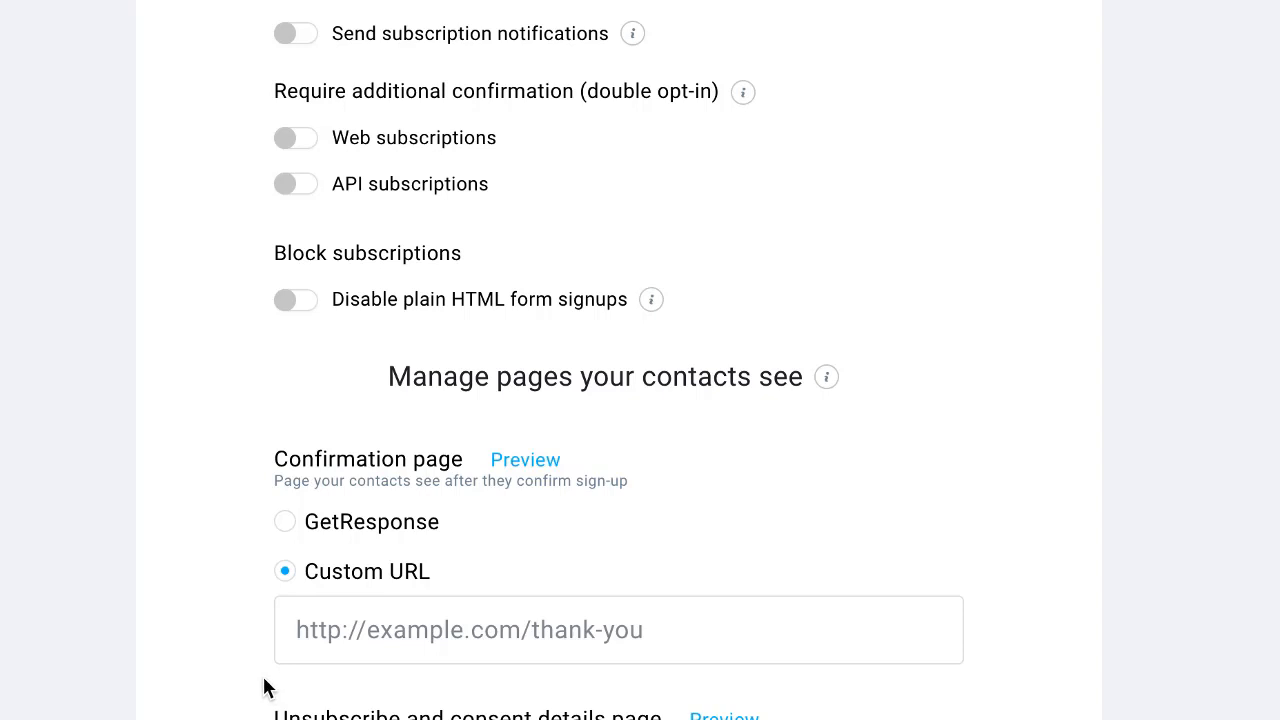
{"action": "scroll", "coordinate": [321, 655], "scroll_direction": "down", "scroll_amount": 1}
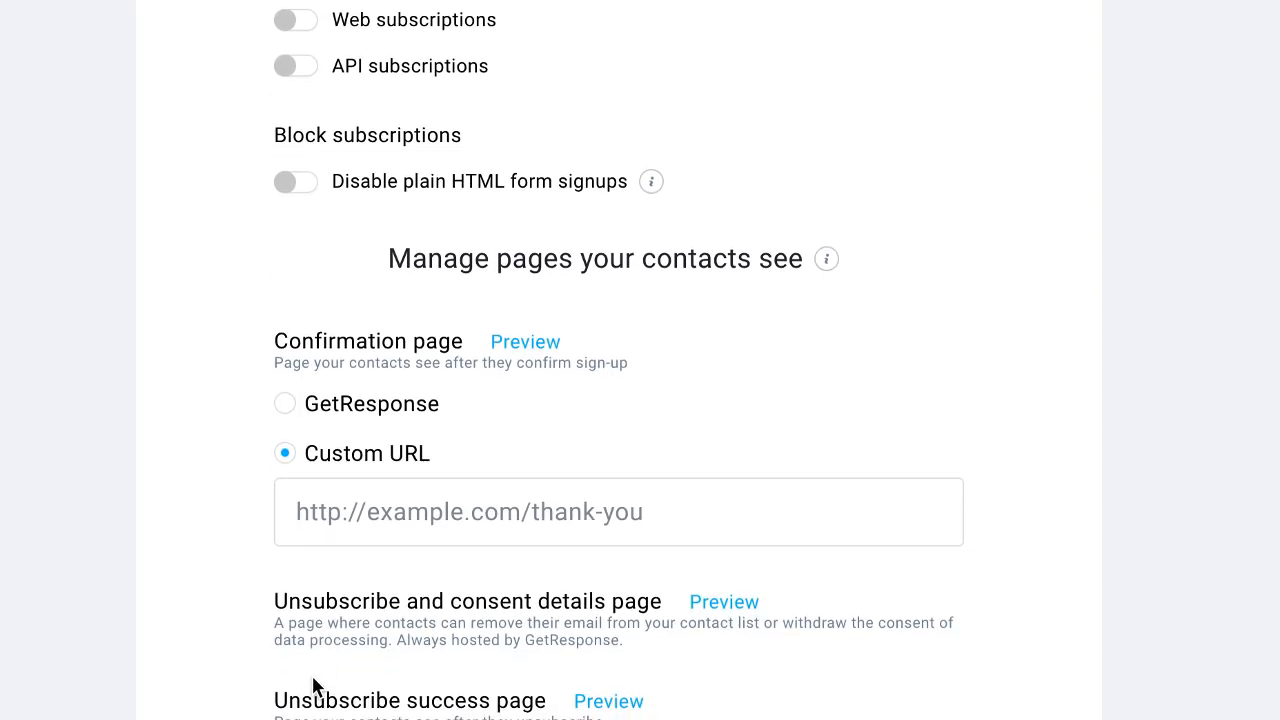
{"action": "scroll", "coordinate": [320, 665], "scroll_direction": "down", "scroll_amount": 1}
{"action": "scroll", "coordinate": [390, 700], "scroll_direction": "up", "scroll_amount": 2}
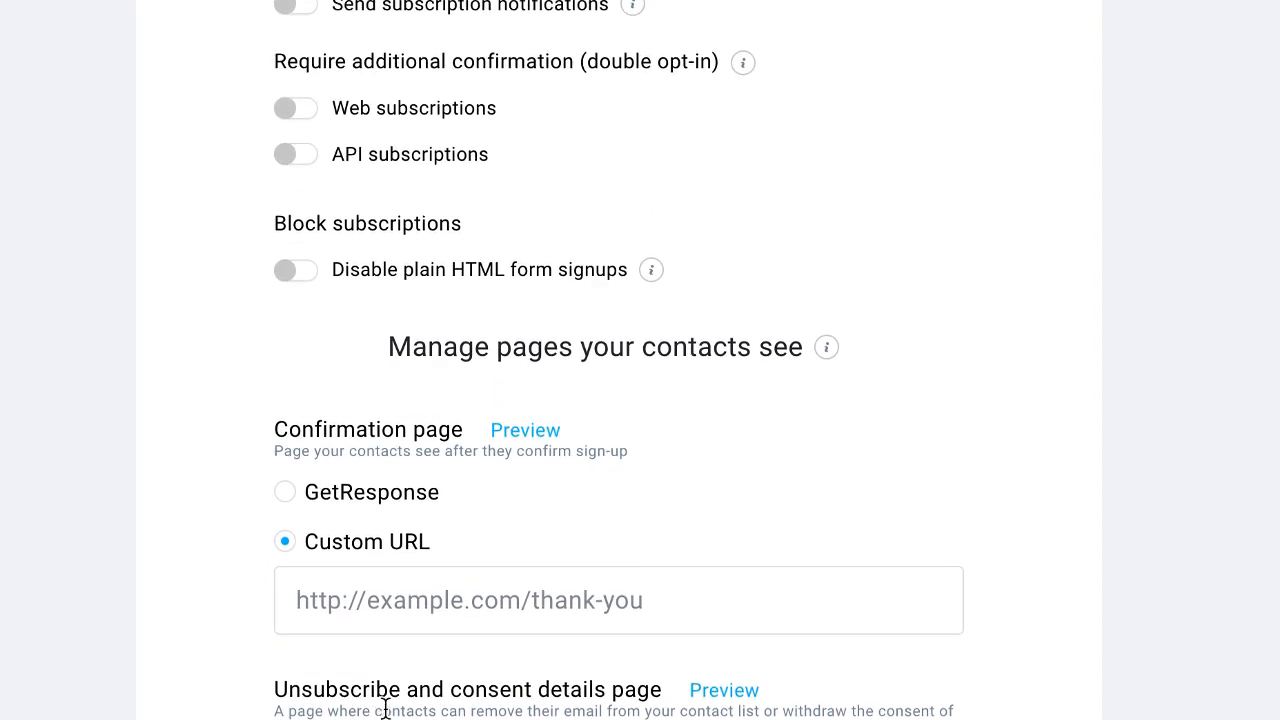
Enter the owner's website address as the custom confirmation page URL and save the subscription settings
{"action": "left_click", "coordinate": [389, 615]}
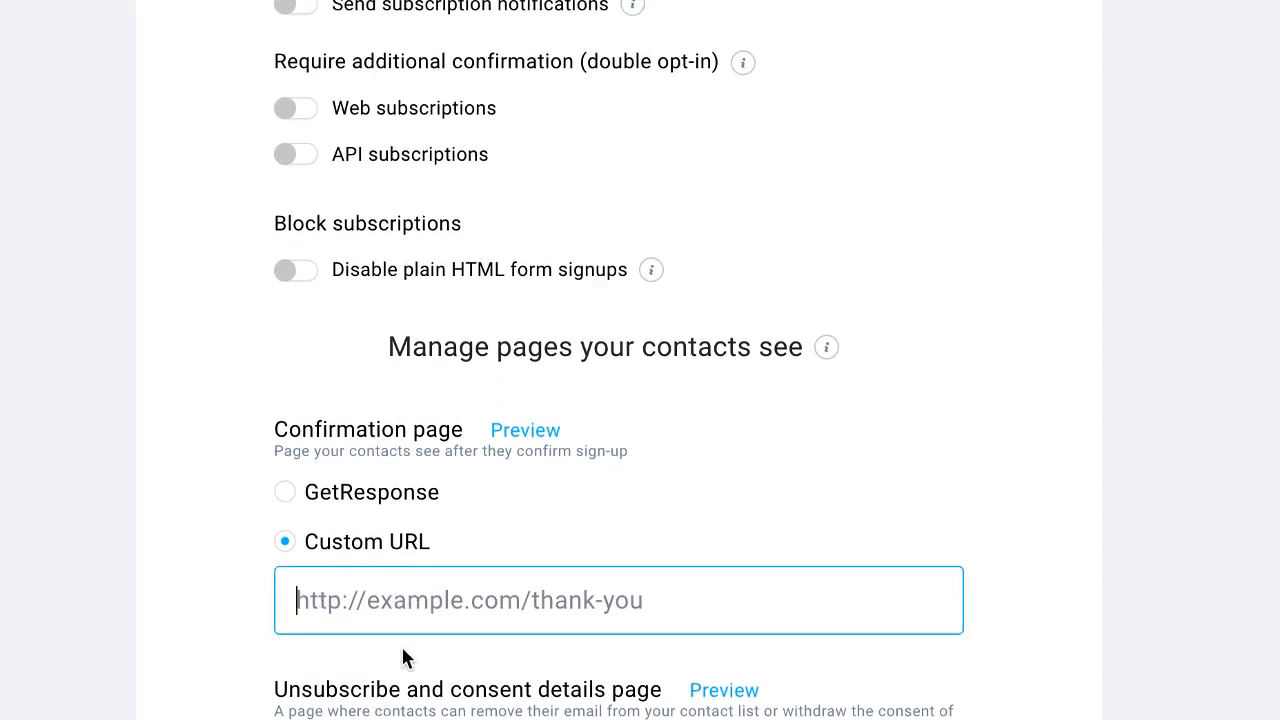
{"action": "type", "text": "https:"}
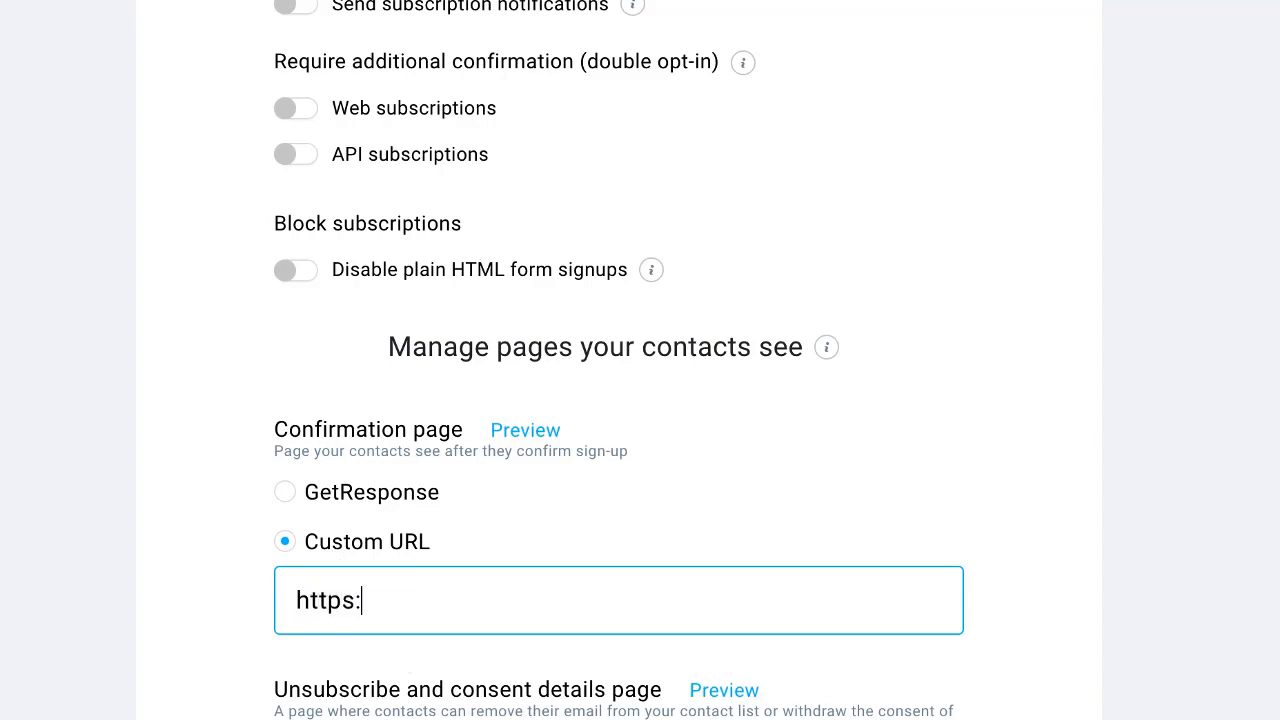
{"action": "type", "text": "//adelekesam"}
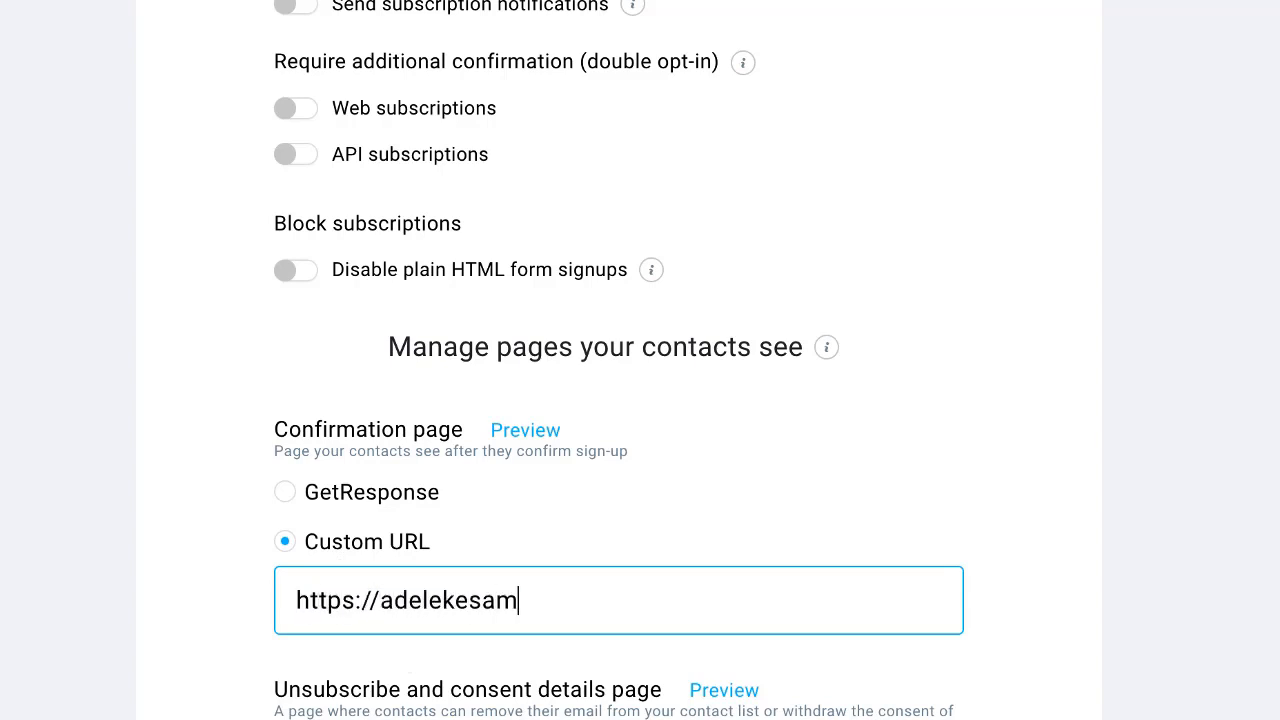
{"action": "type", "text": "uel.com"}
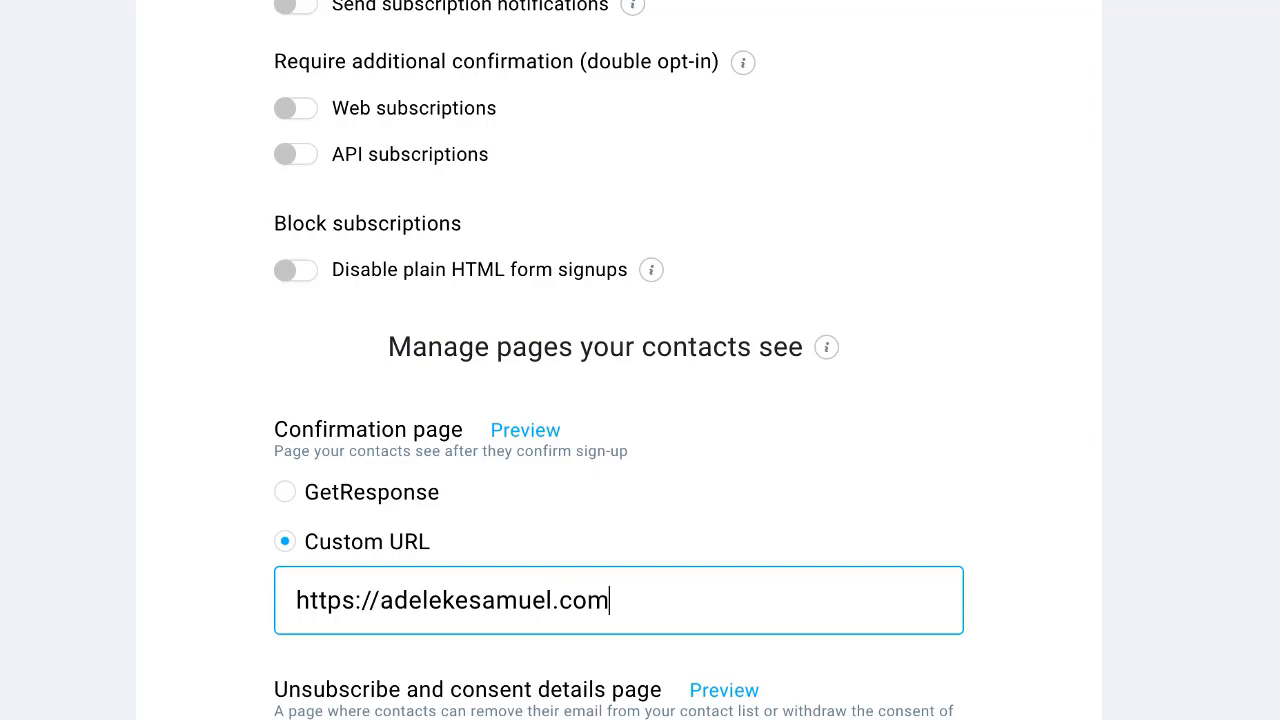
{"action": "type", "text": "/ymc"}
{"action": "key", "text": "BackSpace"}
{"action": "key", "text": "BackSpace"}
{"action": "key", "text": "BackSpace"}
{"action": "left_click", "coordinate": [123, 645]}
{"action": "scroll", "coordinate": [180, 600], "scroll_direction": "down", "scroll_amount": 3}
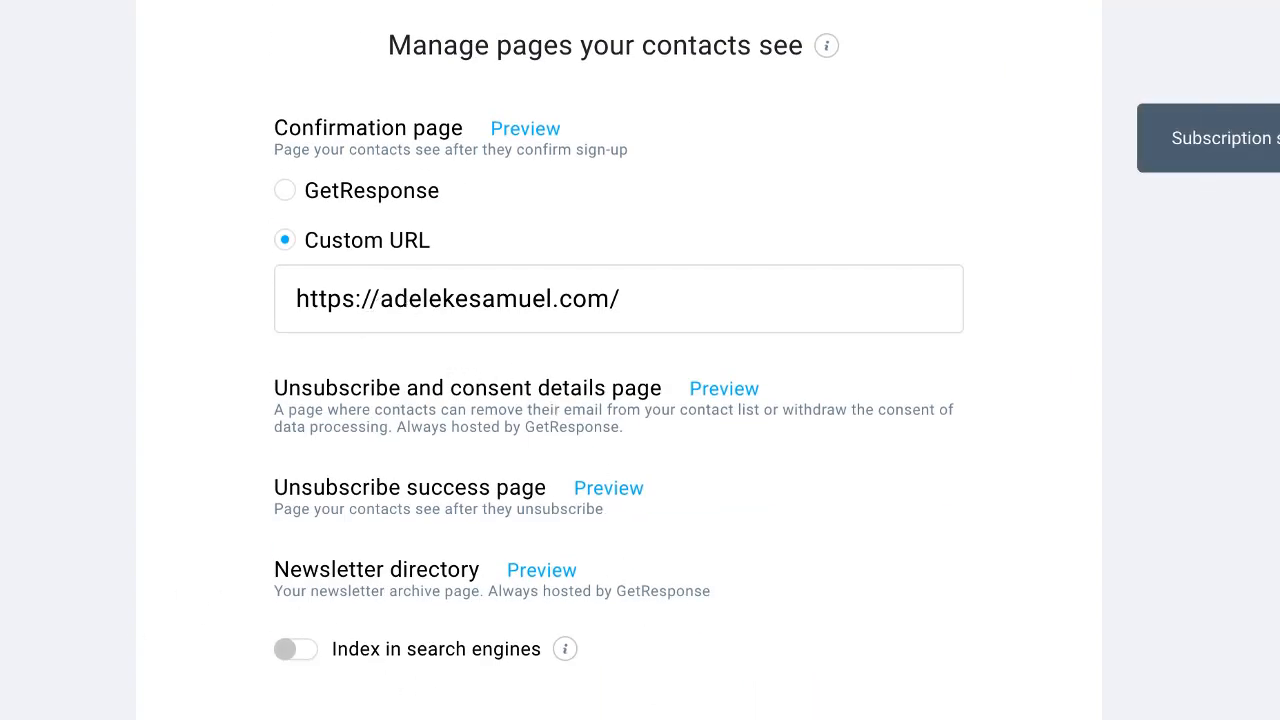
Show the list's Confirmation message settings and review the message format, subject line, From address and Reply-to address
{"action": "scroll", "coordinate": [706, 694], "scroll_direction": "up", "scroll_amount": 7}
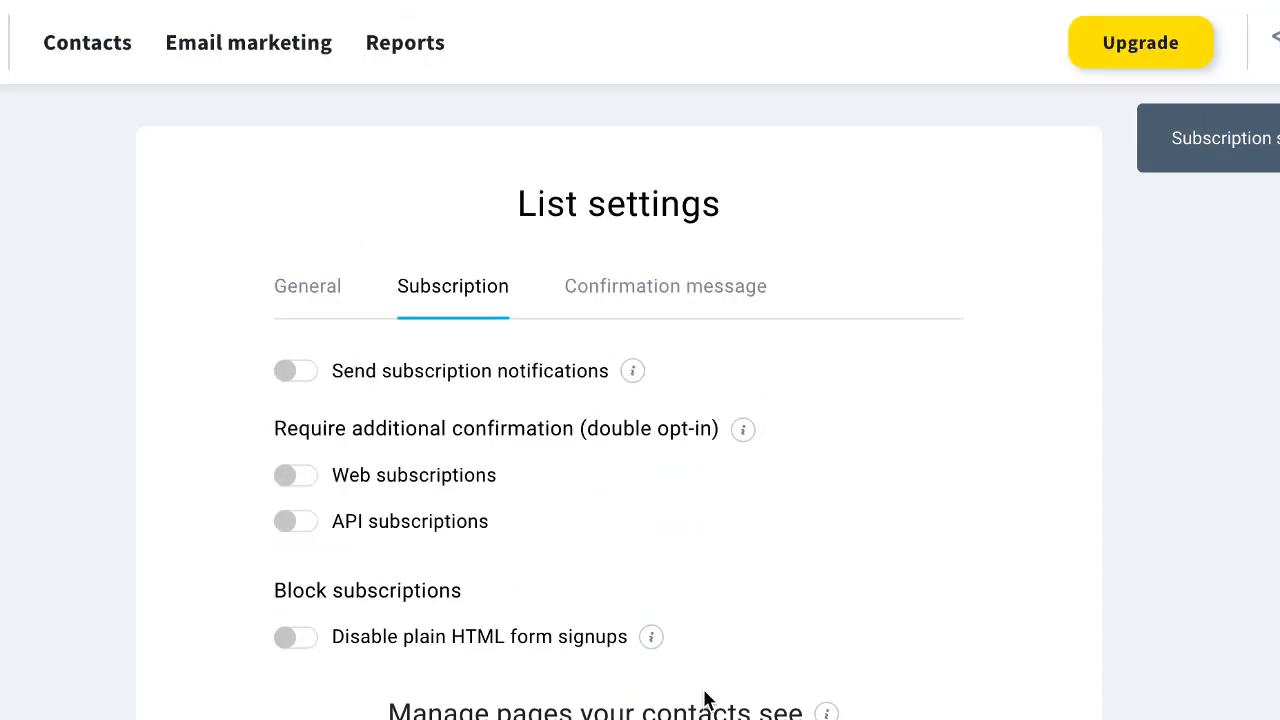
{"action": "left_click", "coordinate": [694, 292]}
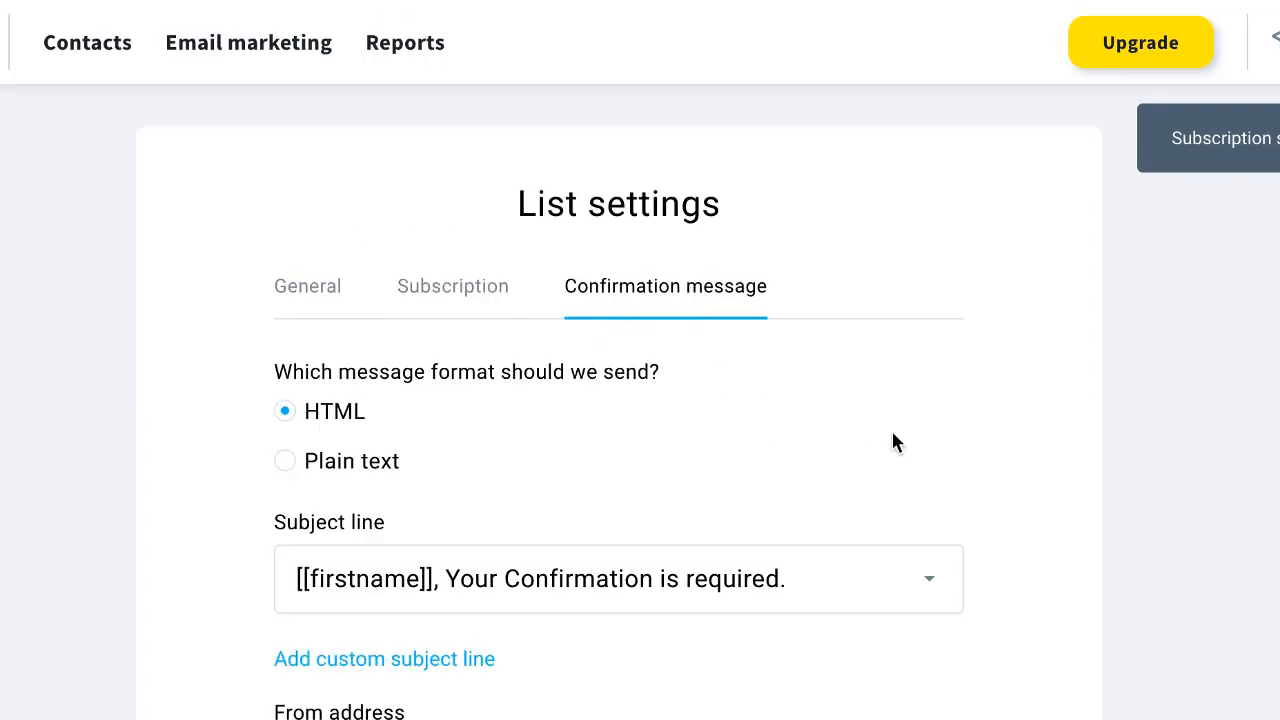
{"action": "scroll", "coordinate": [896, 440], "scroll_direction": "down", "scroll_amount": 1}
{"action": "scroll", "coordinate": [910, 435], "scroll_direction": "down", "scroll_amount": 4}
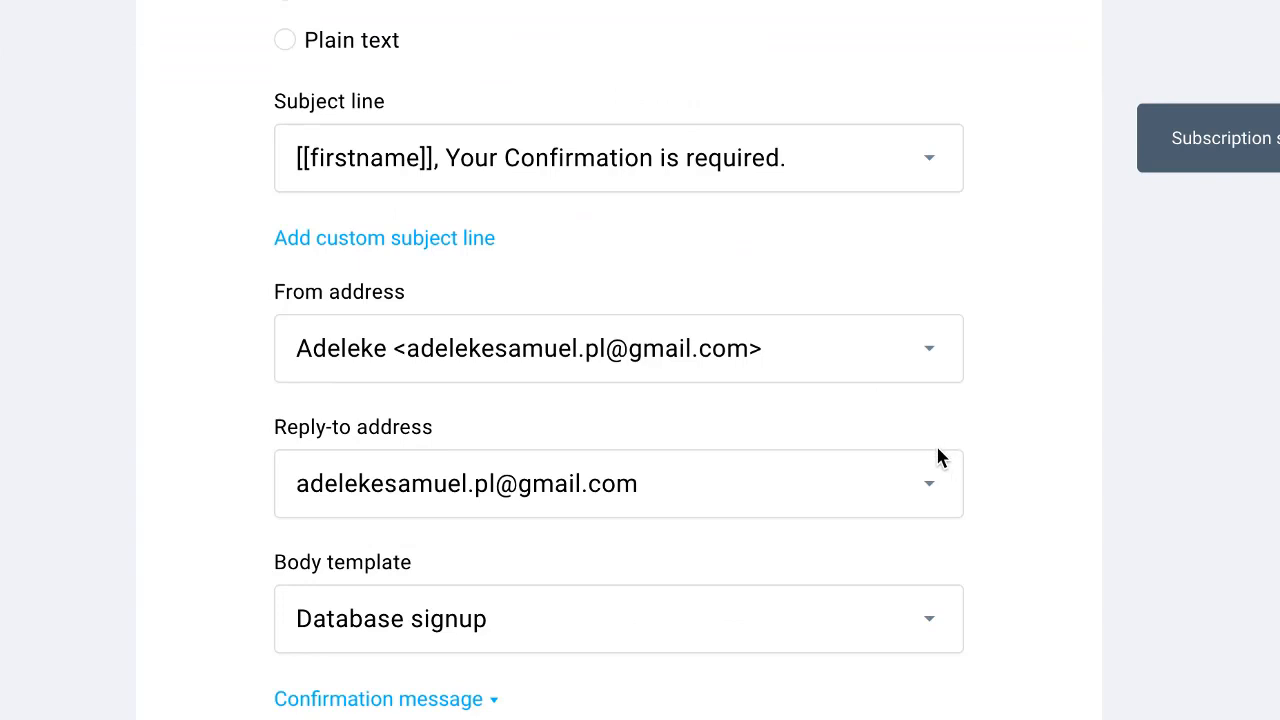
{"action": "scroll", "coordinate": [437, 487], "scroll_direction": "up", "scroll_amount": 2}
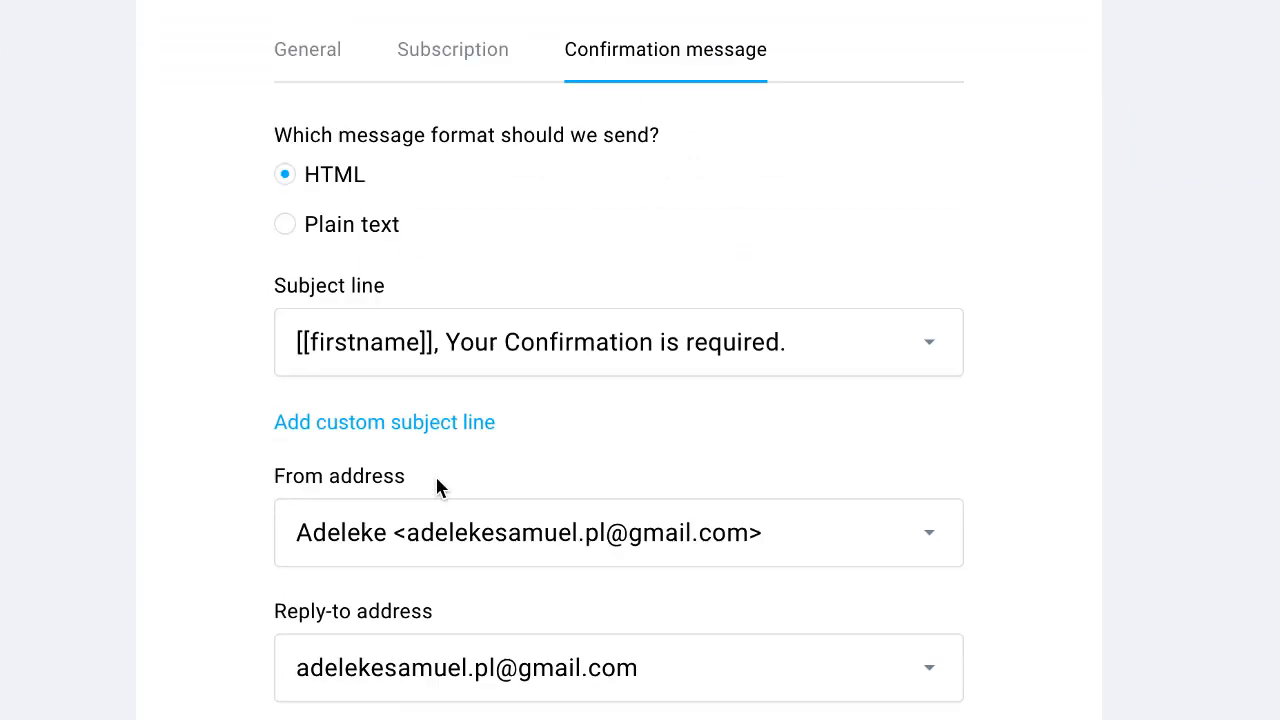
{"action": "scroll", "coordinate": [437, 487], "scroll_direction": "up", "scroll_amount": 3}
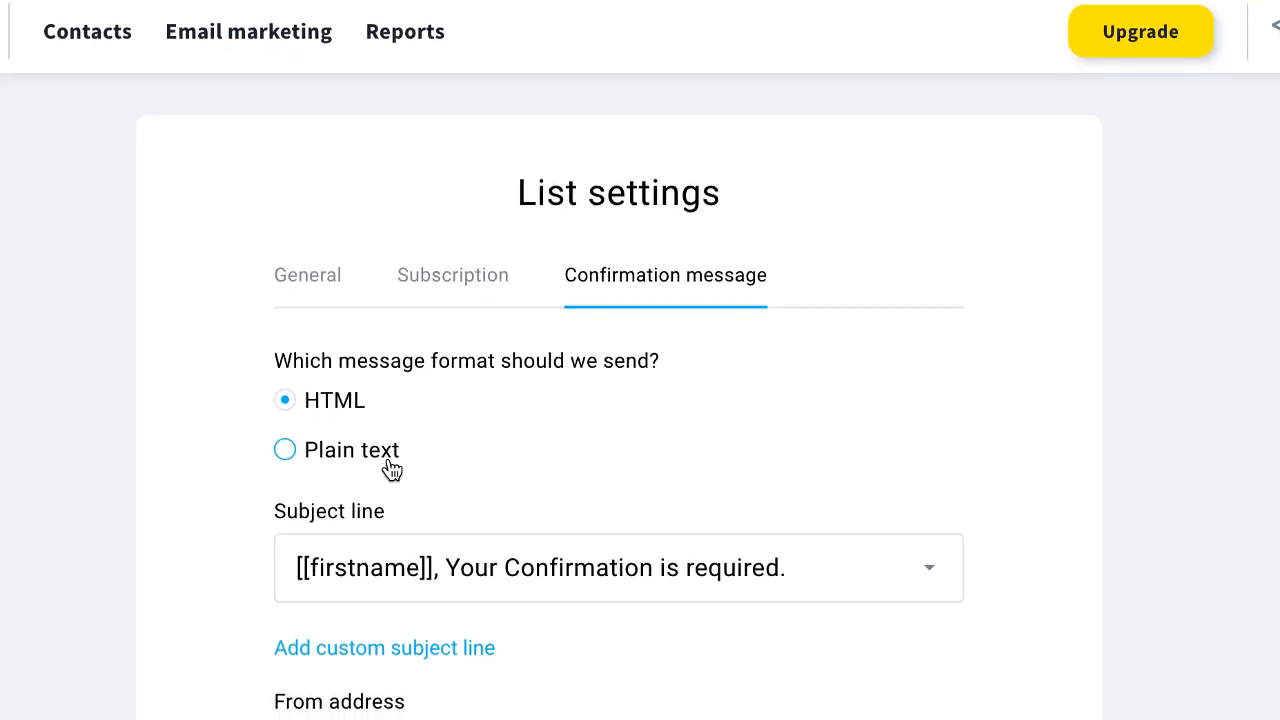
{"action": "scroll", "coordinate": [390, 470], "scroll_direction": "down", "scroll_amount": 1}
{"action": "scroll", "coordinate": [390, 484], "scroll_direction": "down", "scroll_amount": 1}
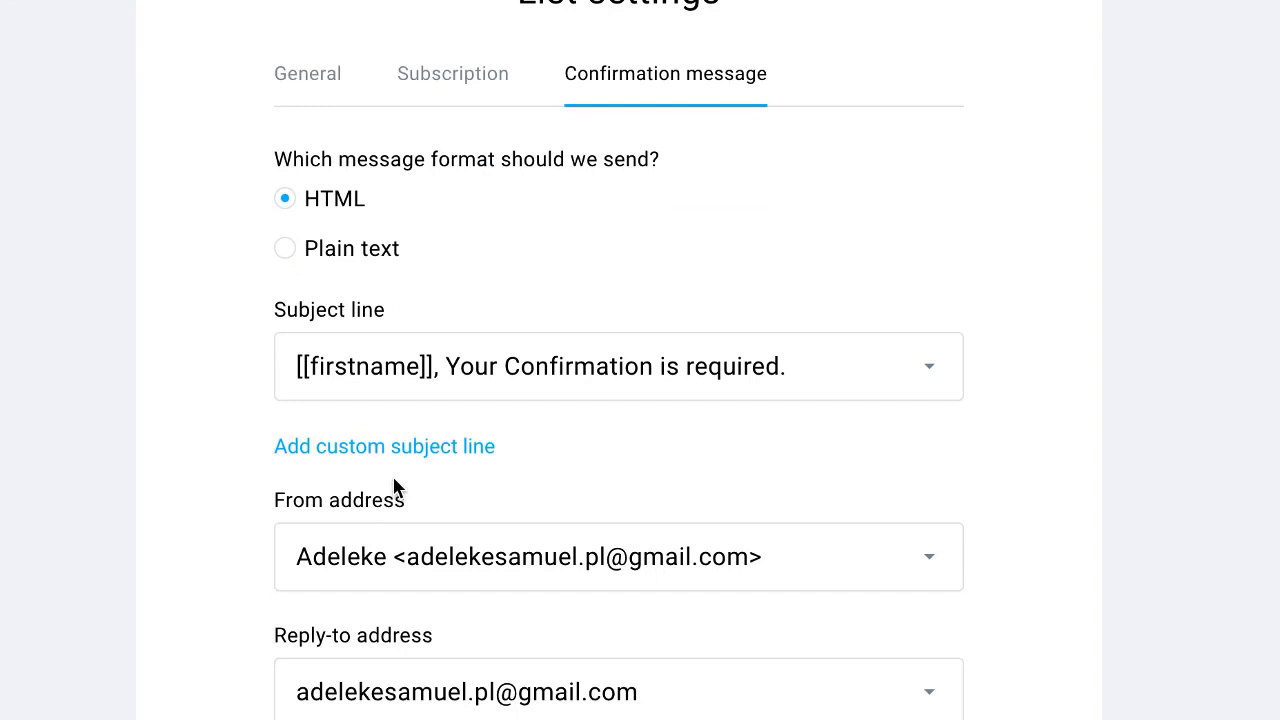
{"action": "scroll", "coordinate": [400, 490], "scroll_direction": "down", "scroll_amount": 1}
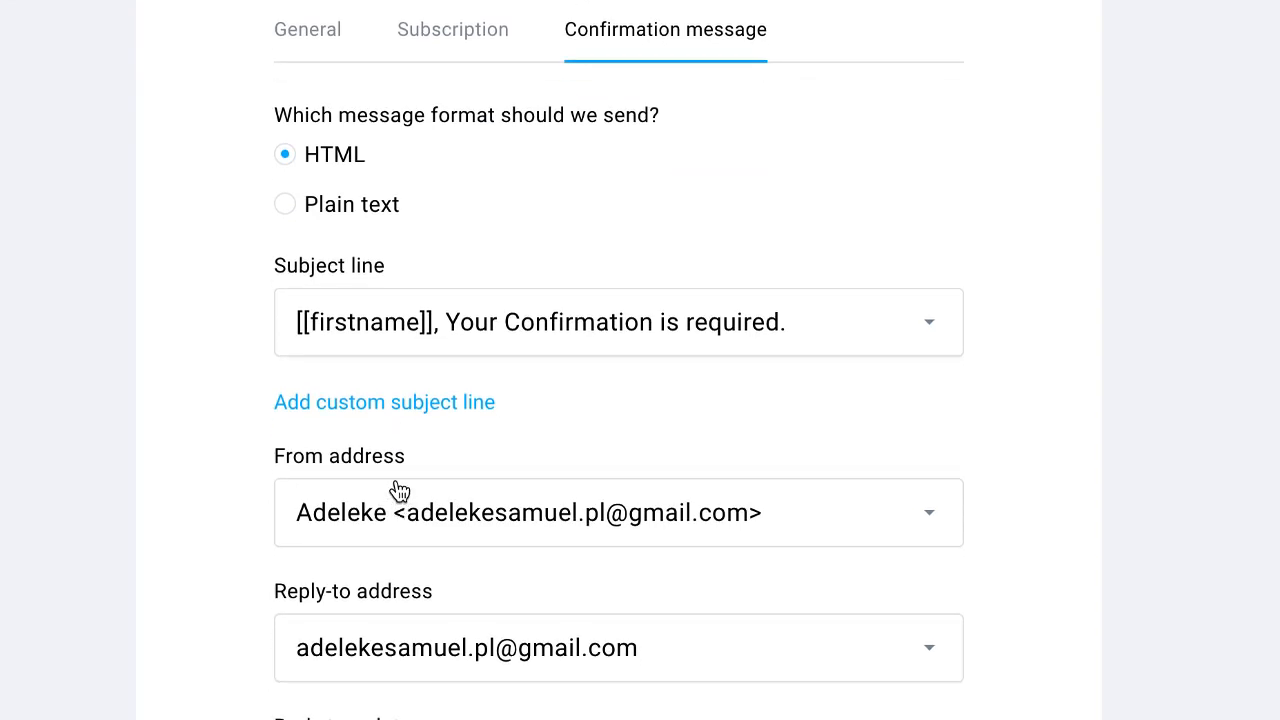
{"action": "scroll", "coordinate": [393, 500], "scroll_direction": "down", "scroll_amount": 1}
{"action": "scroll", "coordinate": [392, 505], "scroll_direction": "down", "scroll_amount": 1}
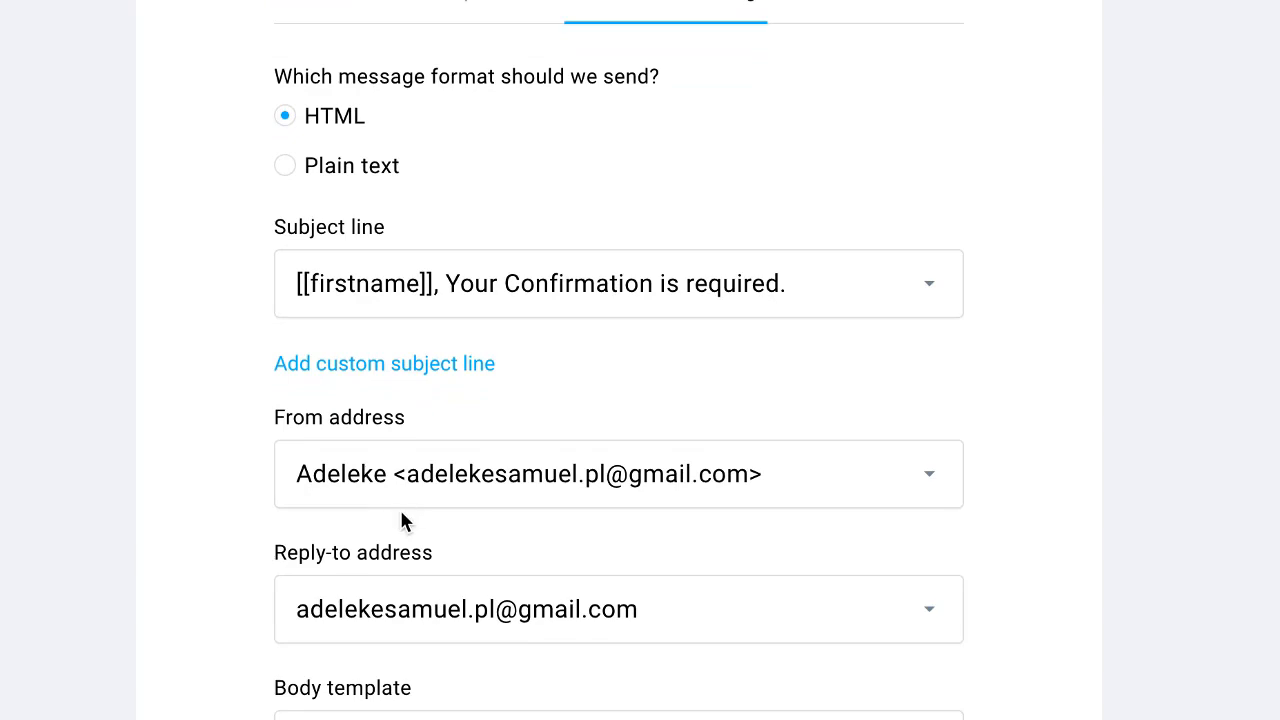
{"action": "scroll", "coordinate": [443, 523], "scroll_direction": "down", "scroll_amount": 2}
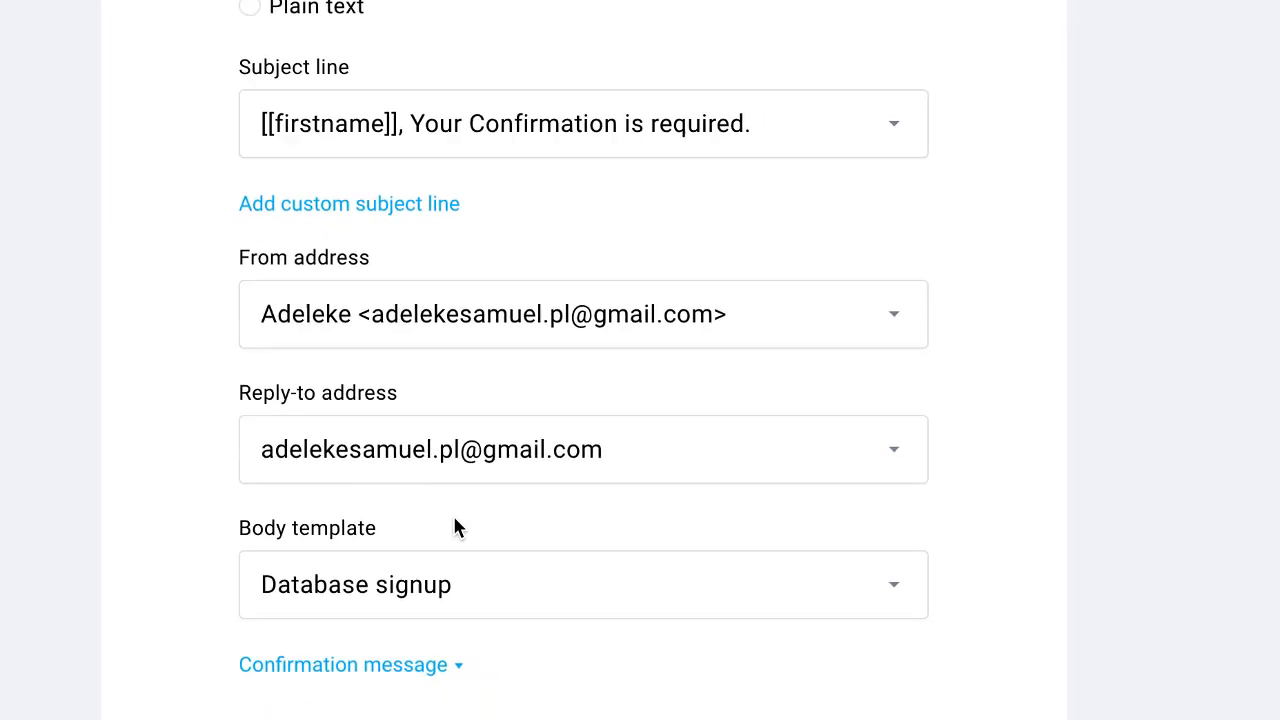
Browse the body templates, keep Database signup, check the message text and save the confirmation message
{"action": "left_click", "coordinate": [465, 580]}
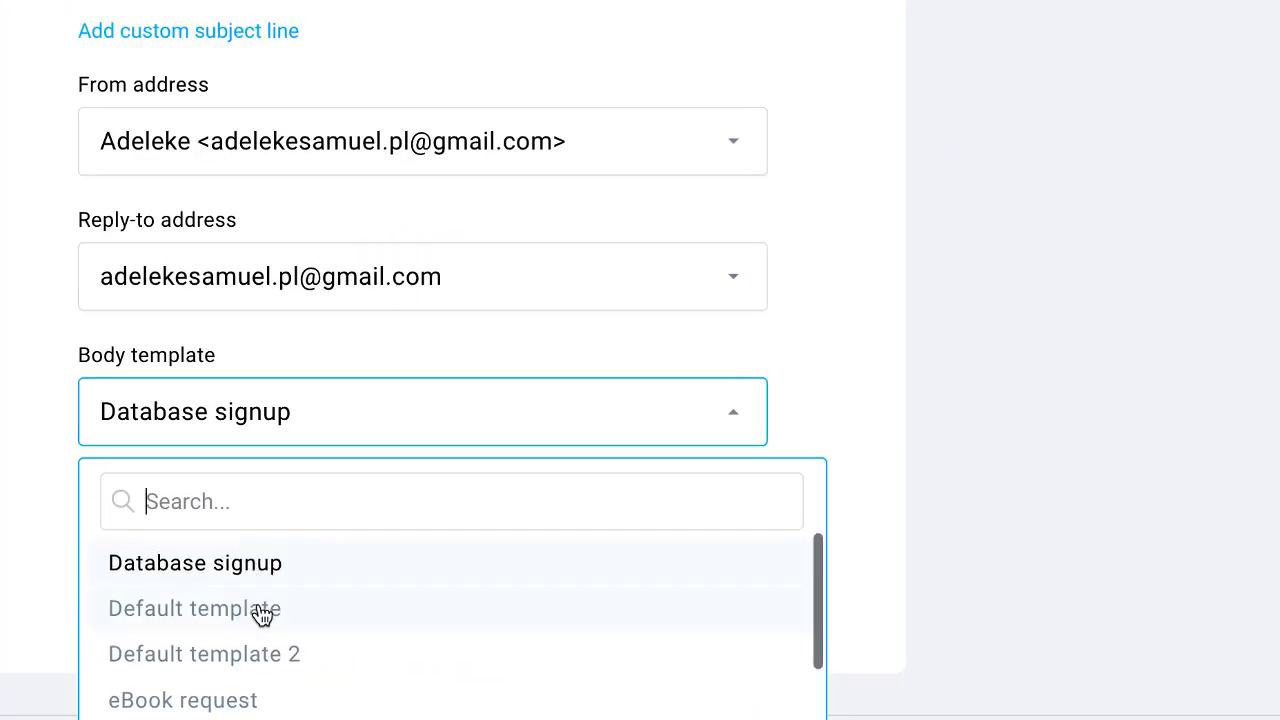
{"action": "scroll", "coordinate": [270, 650], "scroll_direction": "down", "scroll_amount": 3}
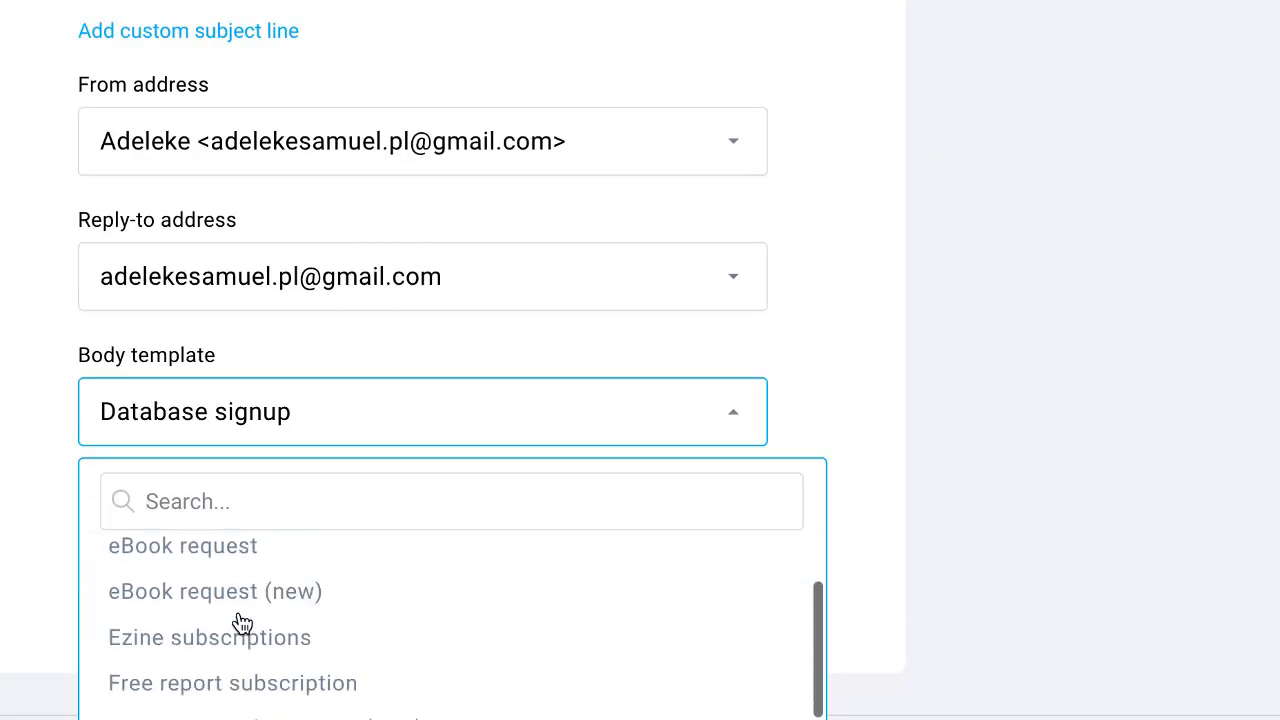
{"action": "left_click", "coordinate": [22, 553]}
{"action": "left_click", "coordinate": [188, 645]}
{"action": "scroll", "coordinate": [227, 535], "scroll_direction": "down", "scroll_amount": 5}
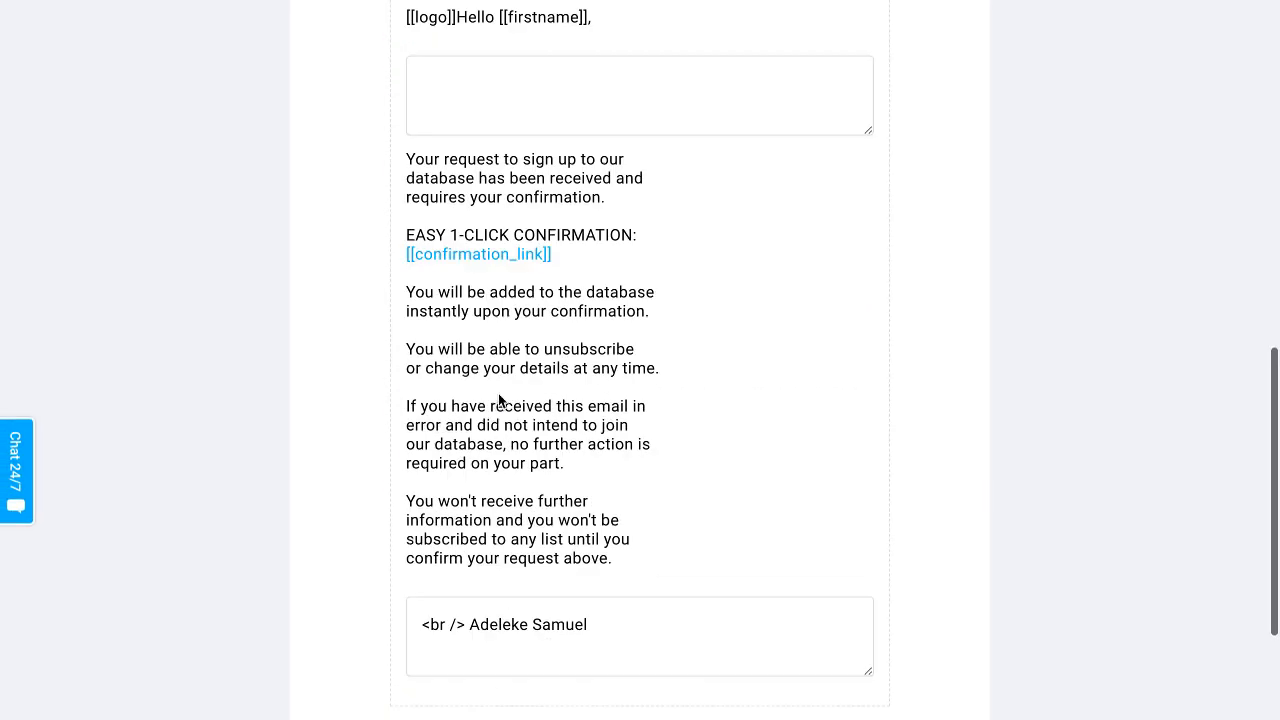
{"action": "scroll", "coordinate": [571, 392], "scroll_direction": "down", "scroll_amount": 2}
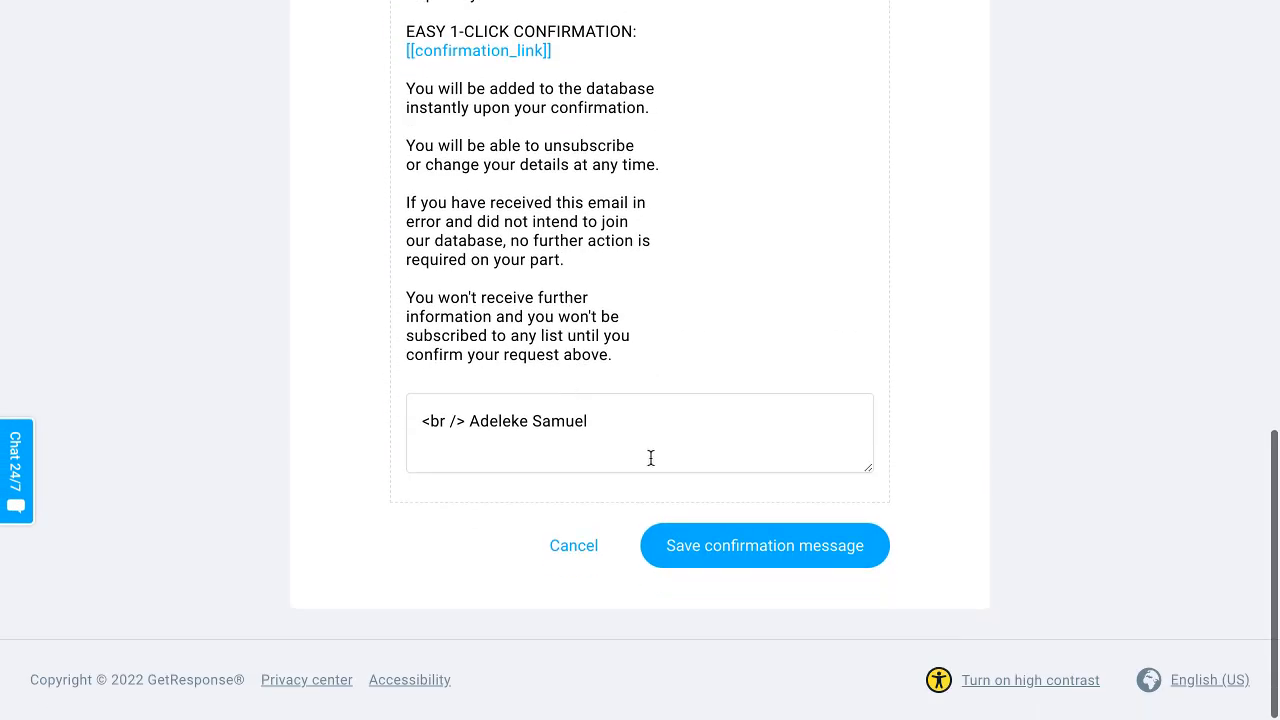
{"action": "left_click", "coordinate": [727, 547]}
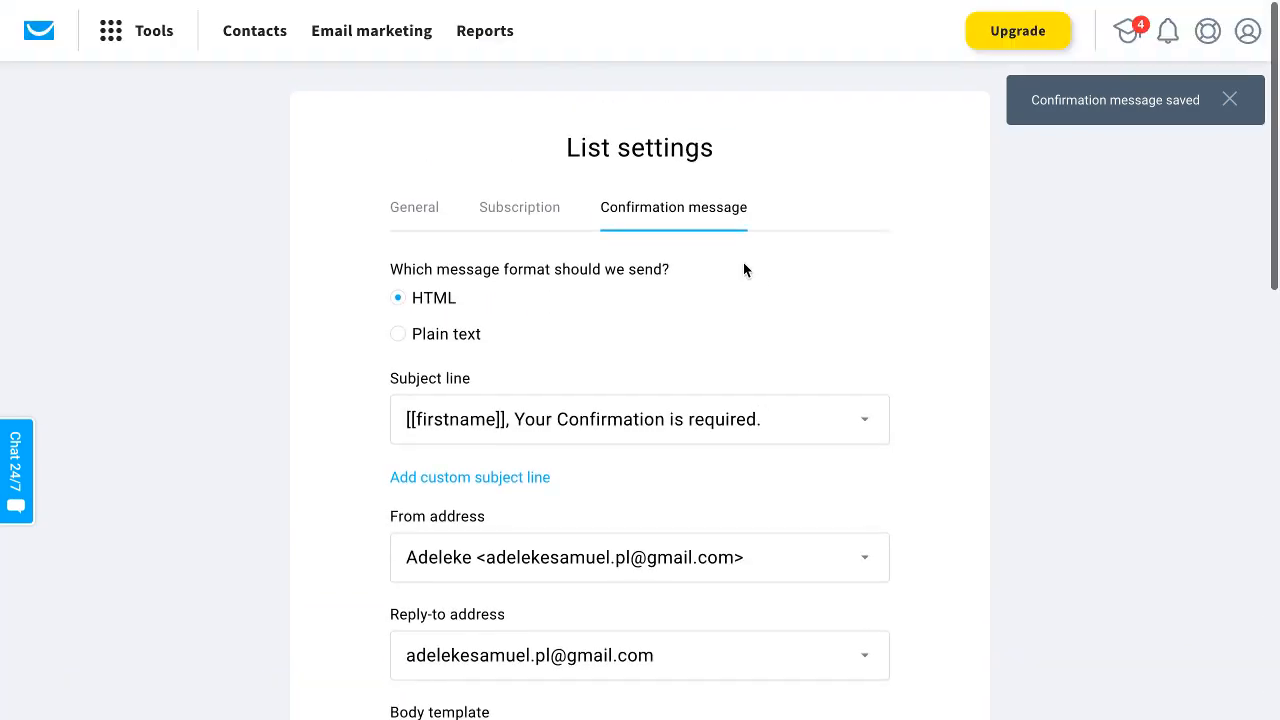
Go to the Autoresponders tool and start creating a new autoresponder
{"action": "left_click", "coordinate": [116, 60]}
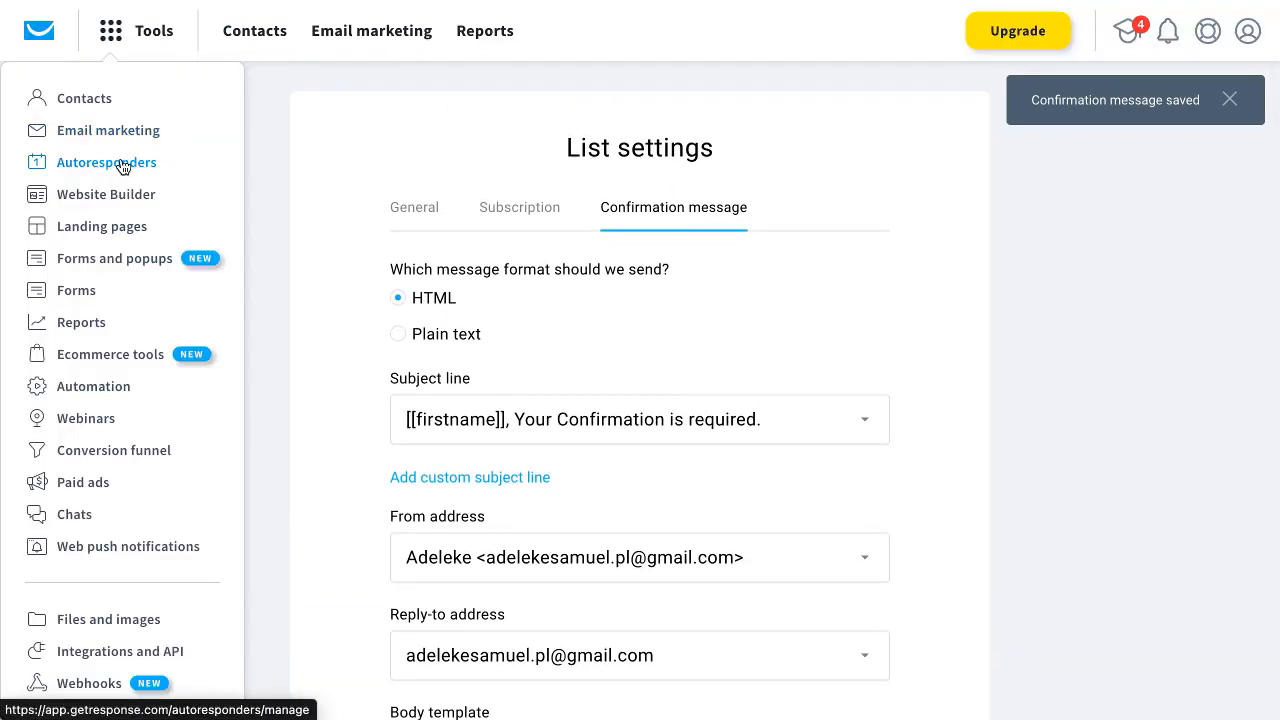
{"action": "left_click", "coordinate": [123, 168]}
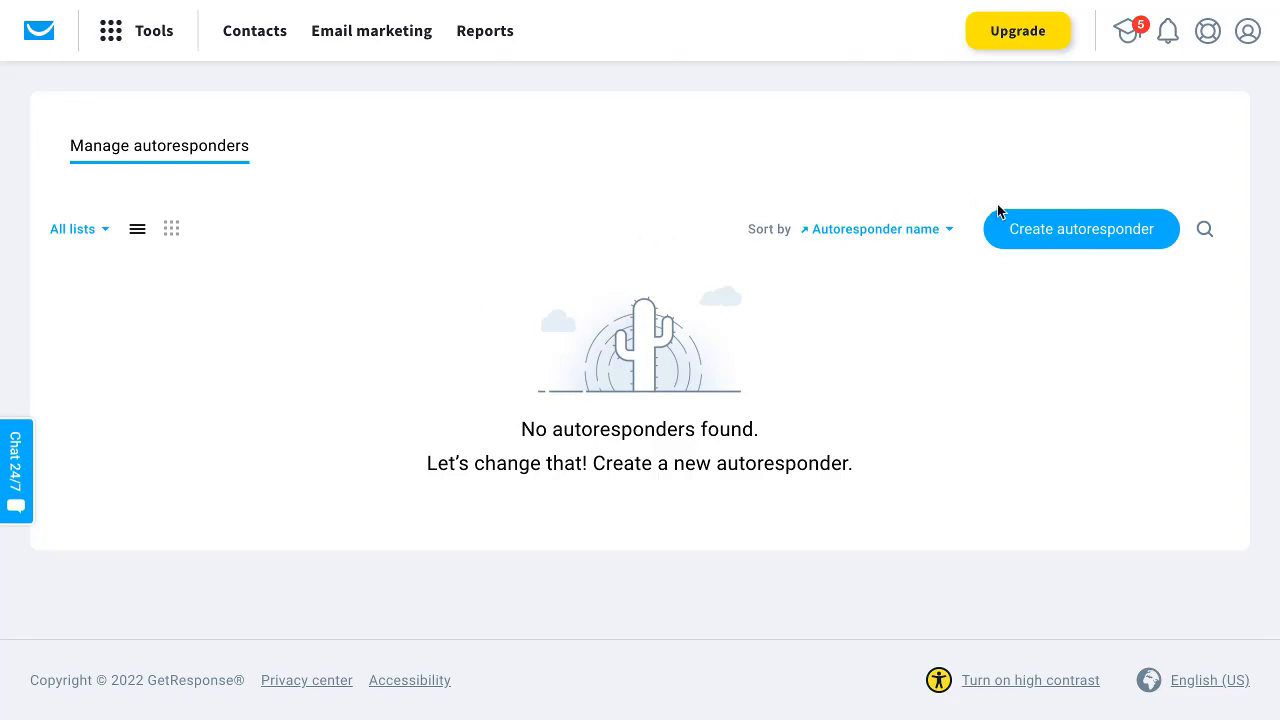
{"action": "left_click", "coordinate": [1053, 243]}
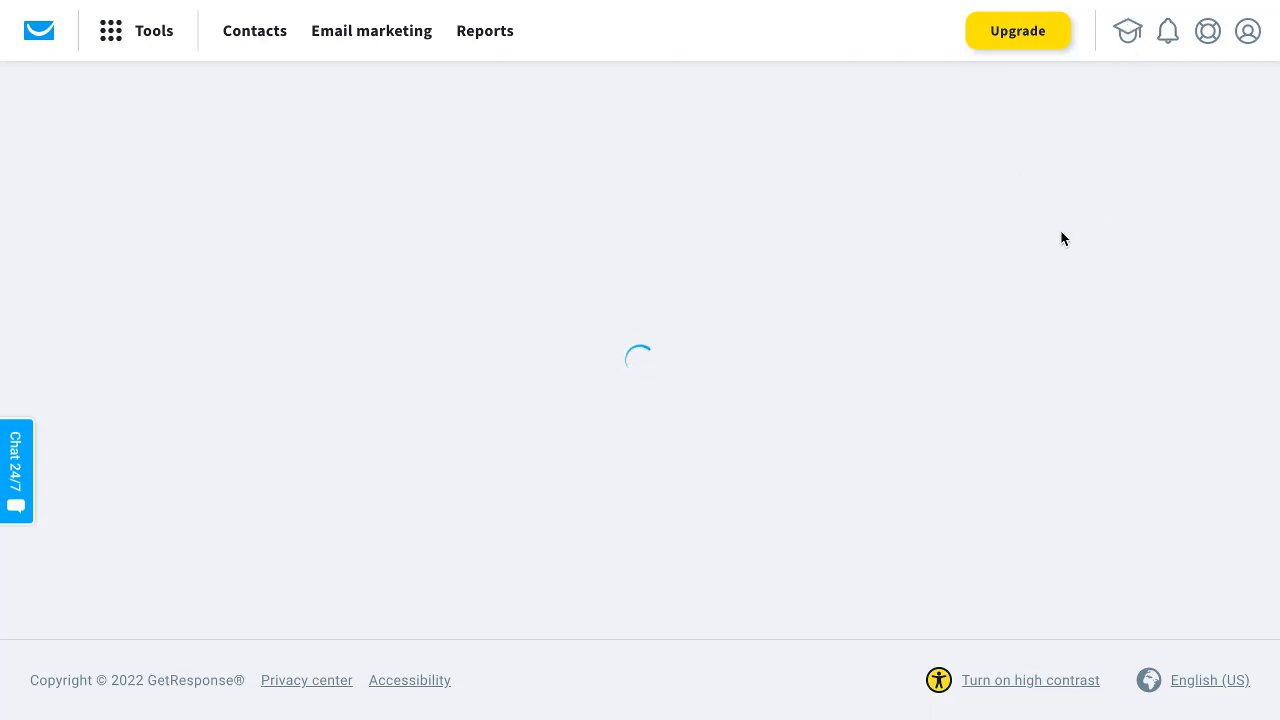
Name the autoresponder "Welcome to my List" and link it to the Demo Tutorial list
{"action": "scroll", "coordinate": [866, 261], "scroll_direction": "down", "scroll_amount": 1}
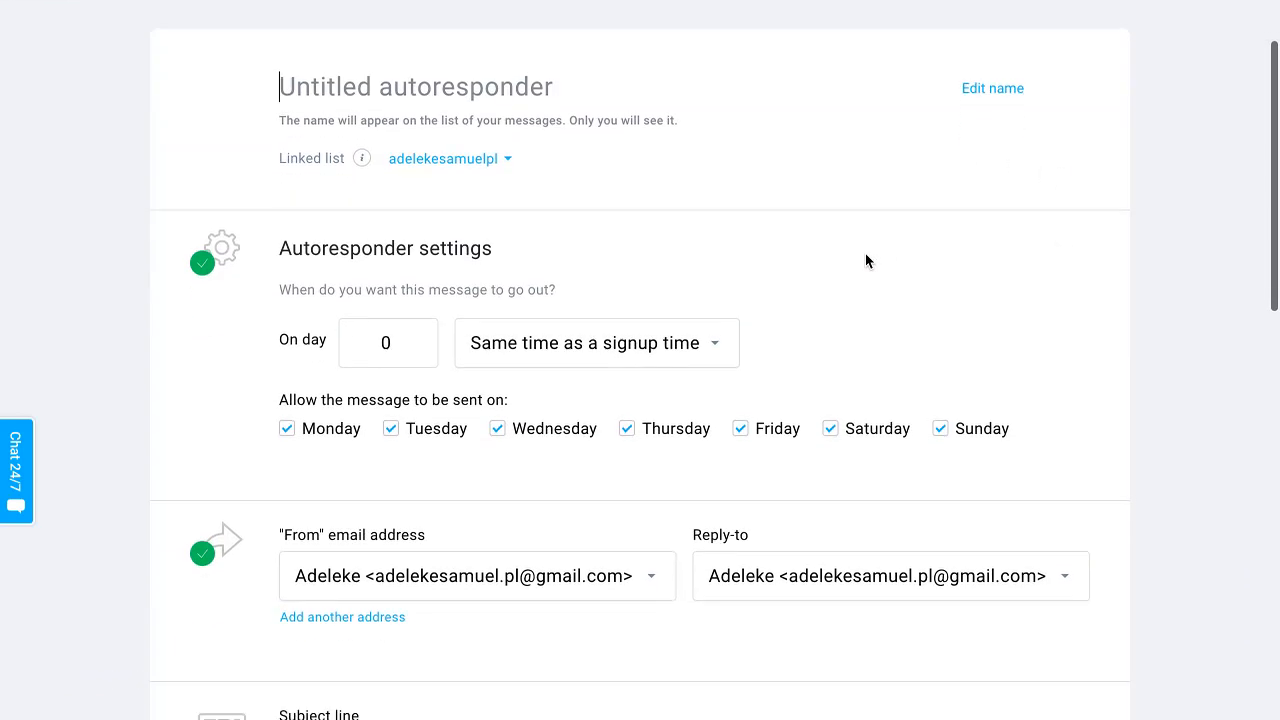
{"action": "left_click", "coordinate": [562, 89]}
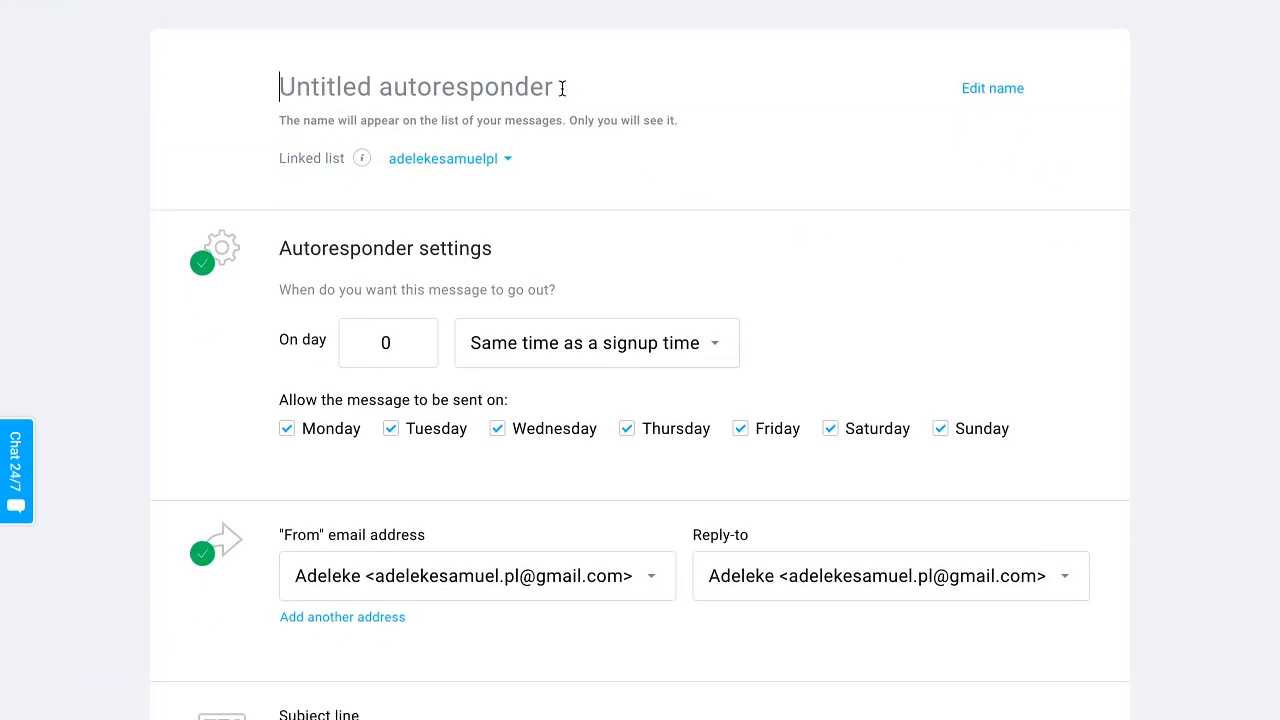
{"action": "type", "text": "Welcome t"}
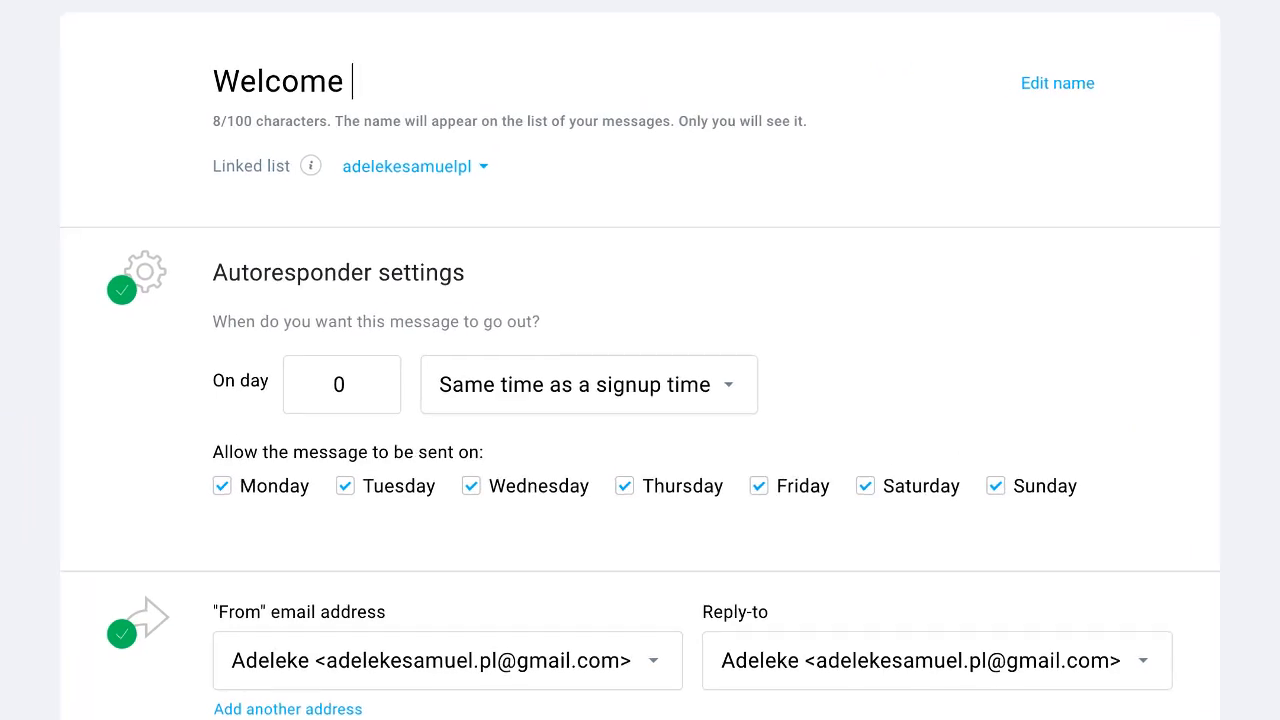
{"action": "type", "text": "o my"}
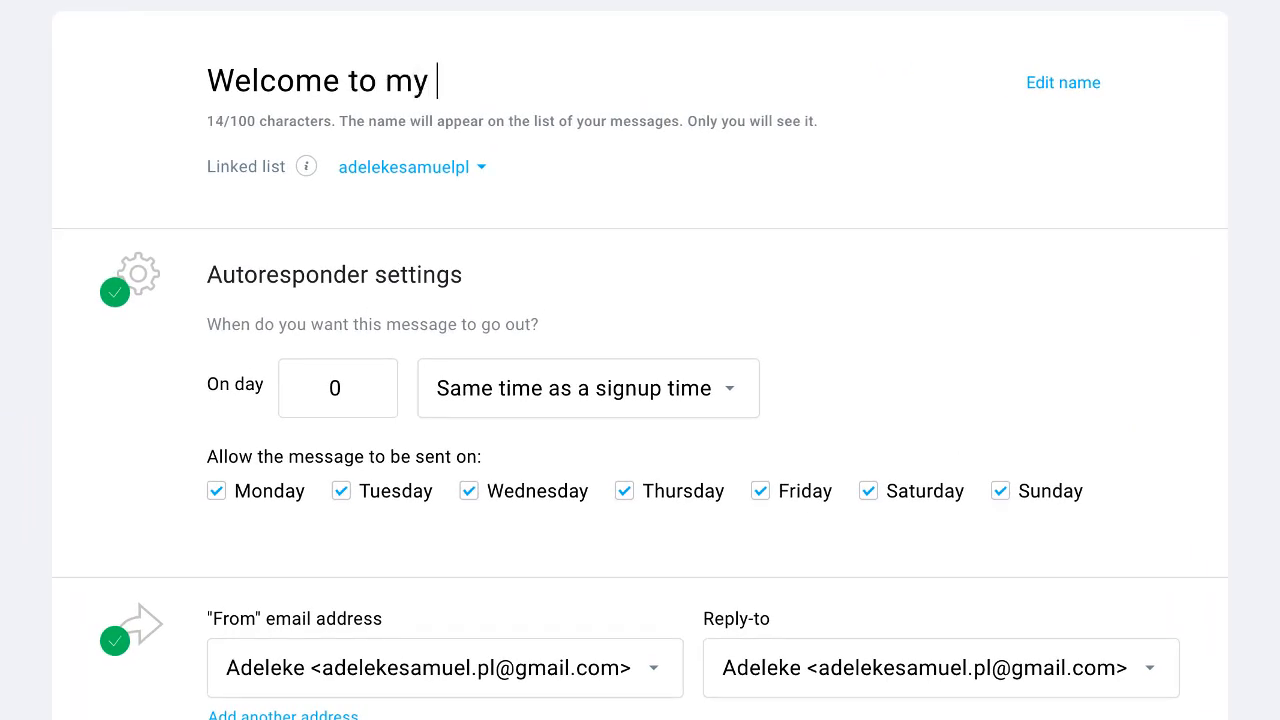
{"action": "type", "text": " List"}
{"action": "left_click", "coordinate": [378, 177]}
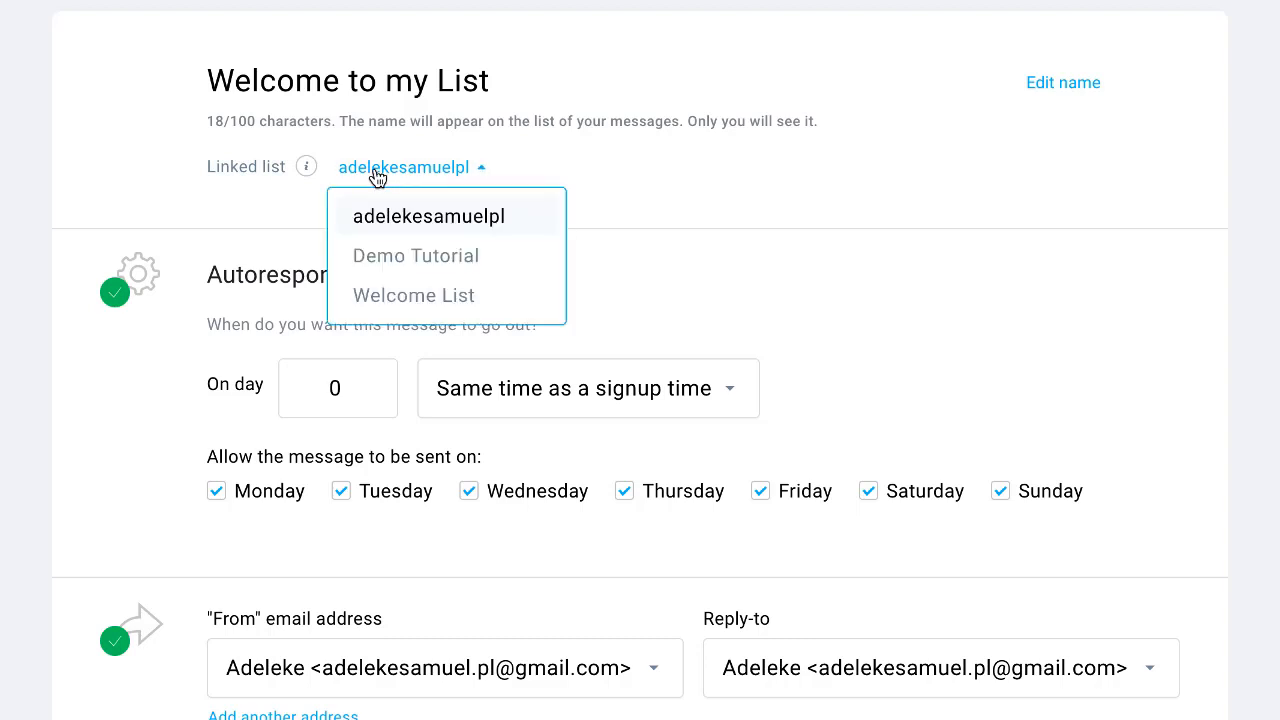
{"action": "left_click", "coordinate": [406, 262]}
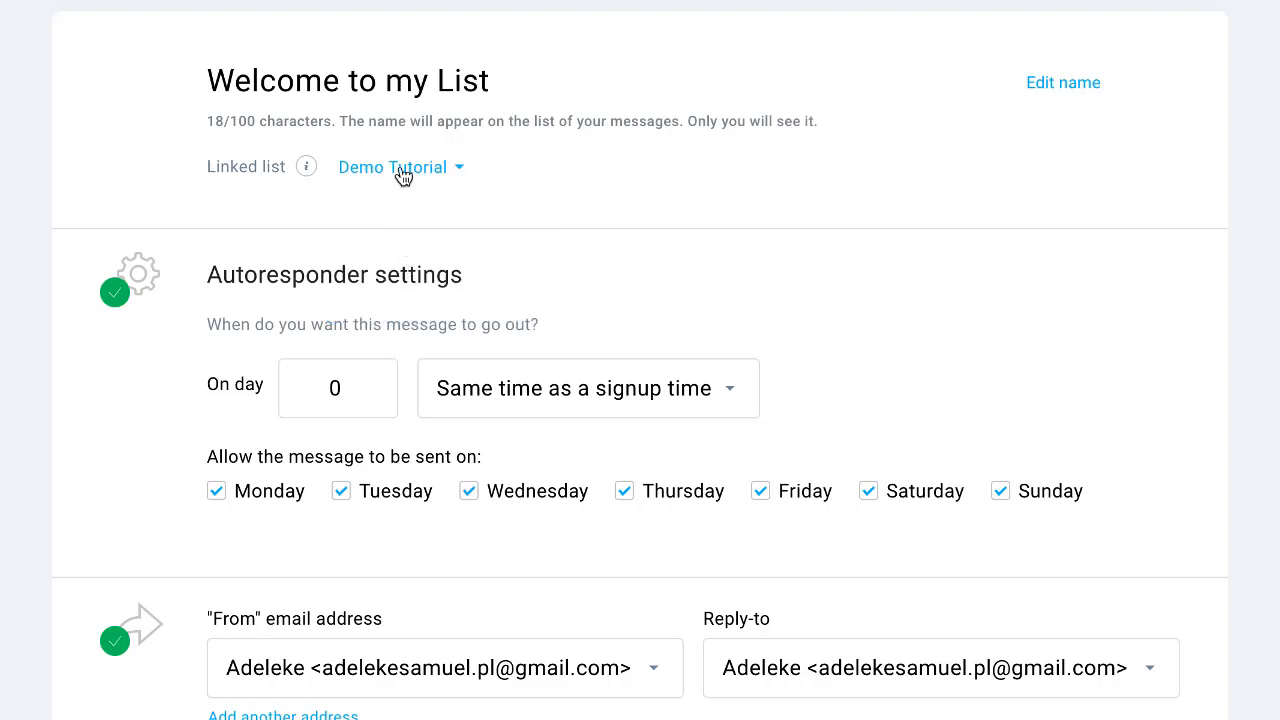
Examine the autoresponder's sending day, allowed weekdays and the available send-time options
{"action": "scroll", "coordinate": [566, 226], "scroll_direction": "down", "scroll_amount": 2}
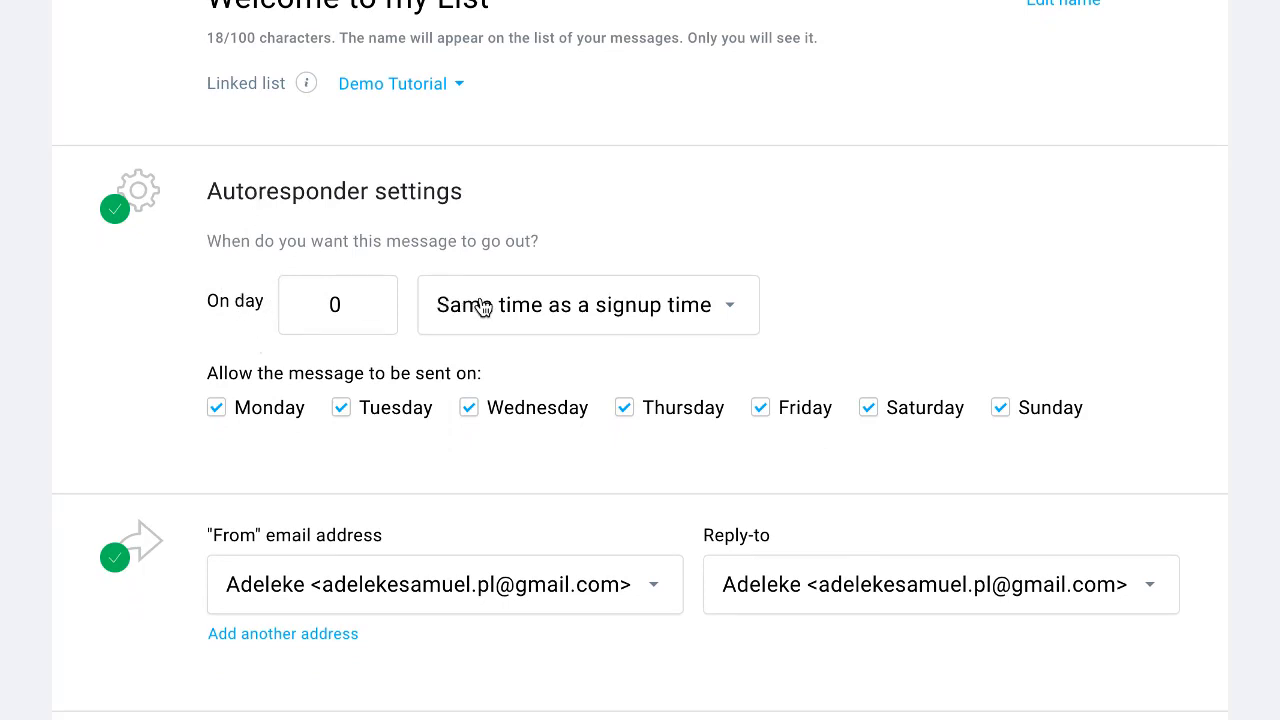
{"action": "scroll", "coordinate": [485, 304], "scroll_direction": "up", "scroll_amount": 1}
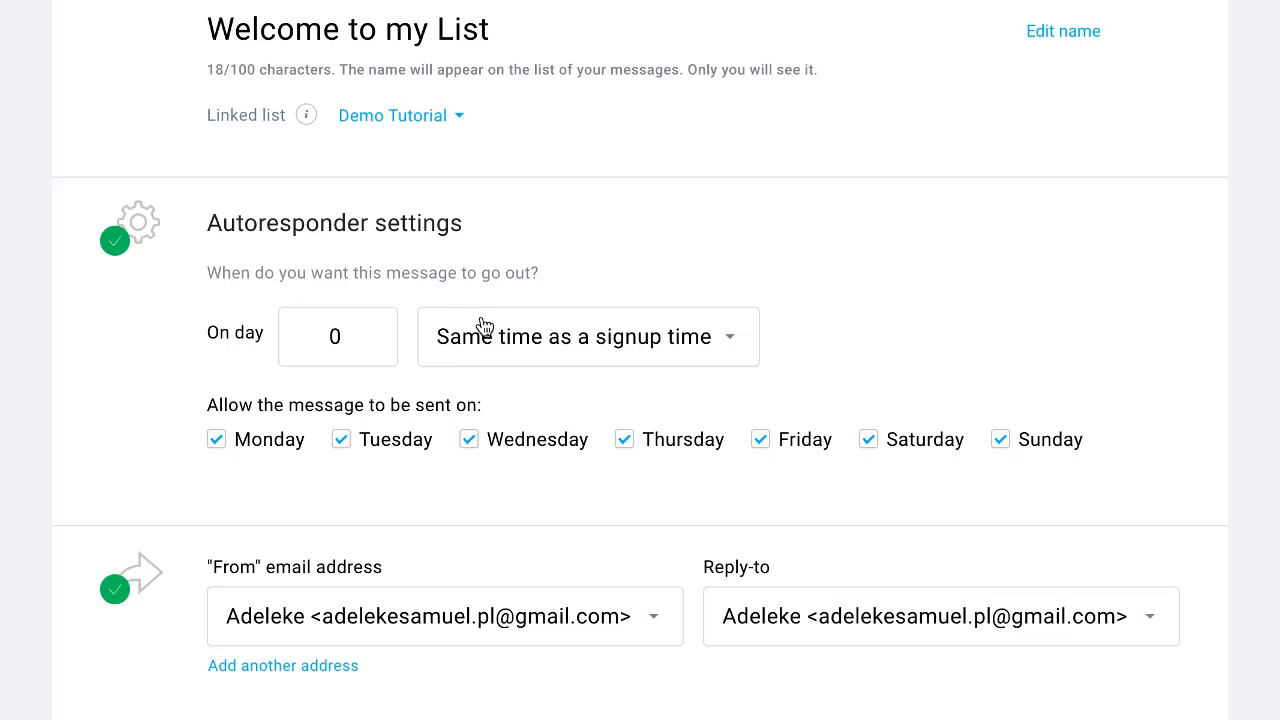
{"action": "scroll", "coordinate": [486, 330], "scroll_direction": "down", "scroll_amount": 1}
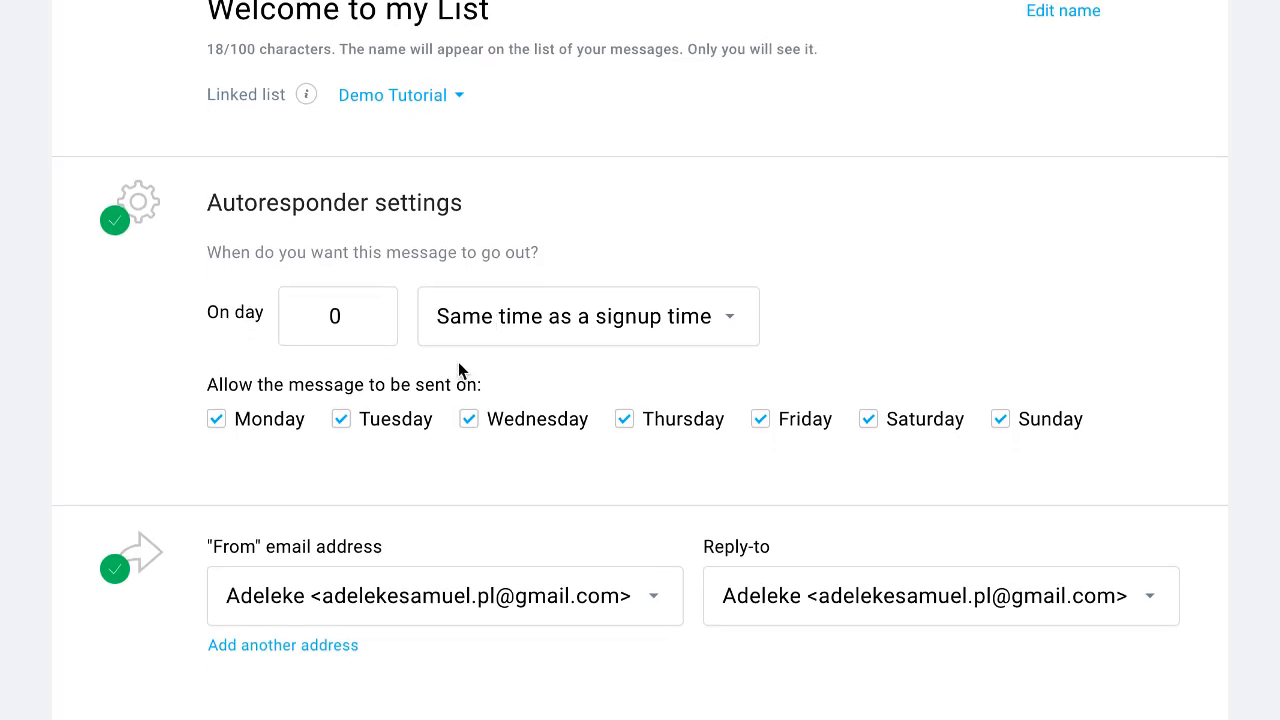
{"action": "scroll", "coordinate": [460, 329], "scroll_direction": "down", "scroll_amount": 1}
{"action": "scroll", "coordinate": [458, 325], "scroll_direction": "down", "scroll_amount": 1}
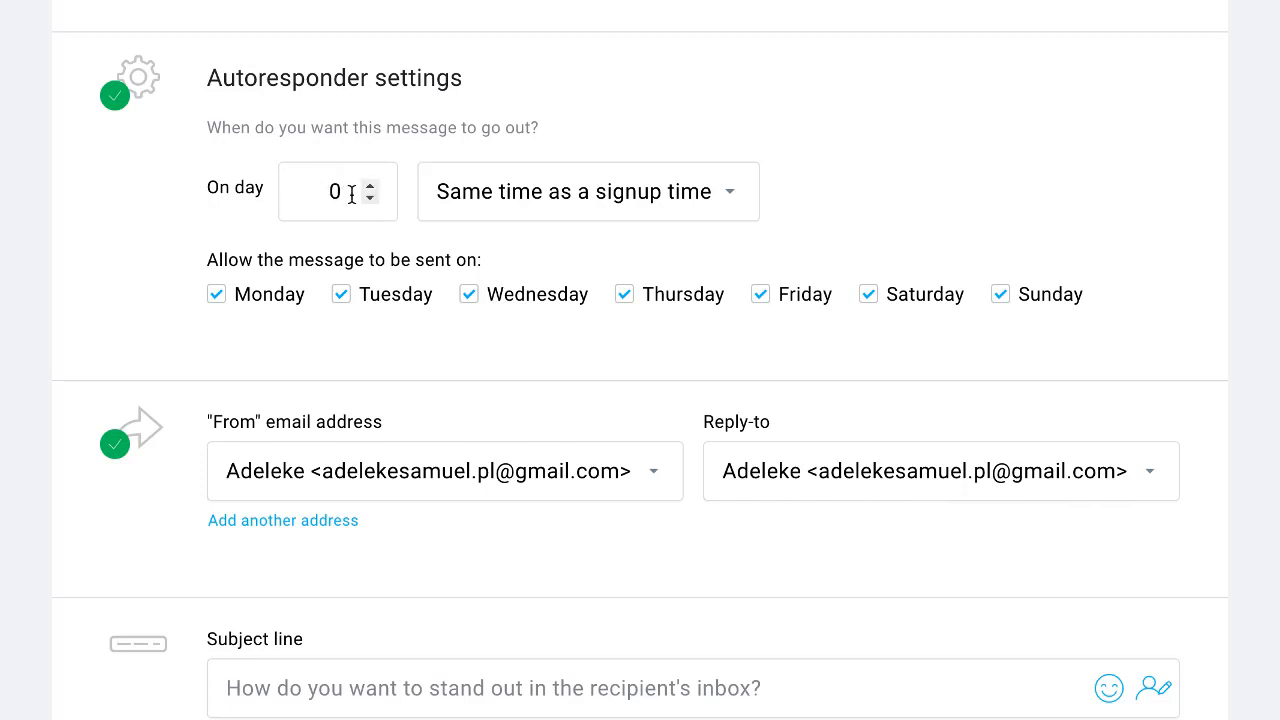
{"action": "left_click", "coordinate": [459, 198]}
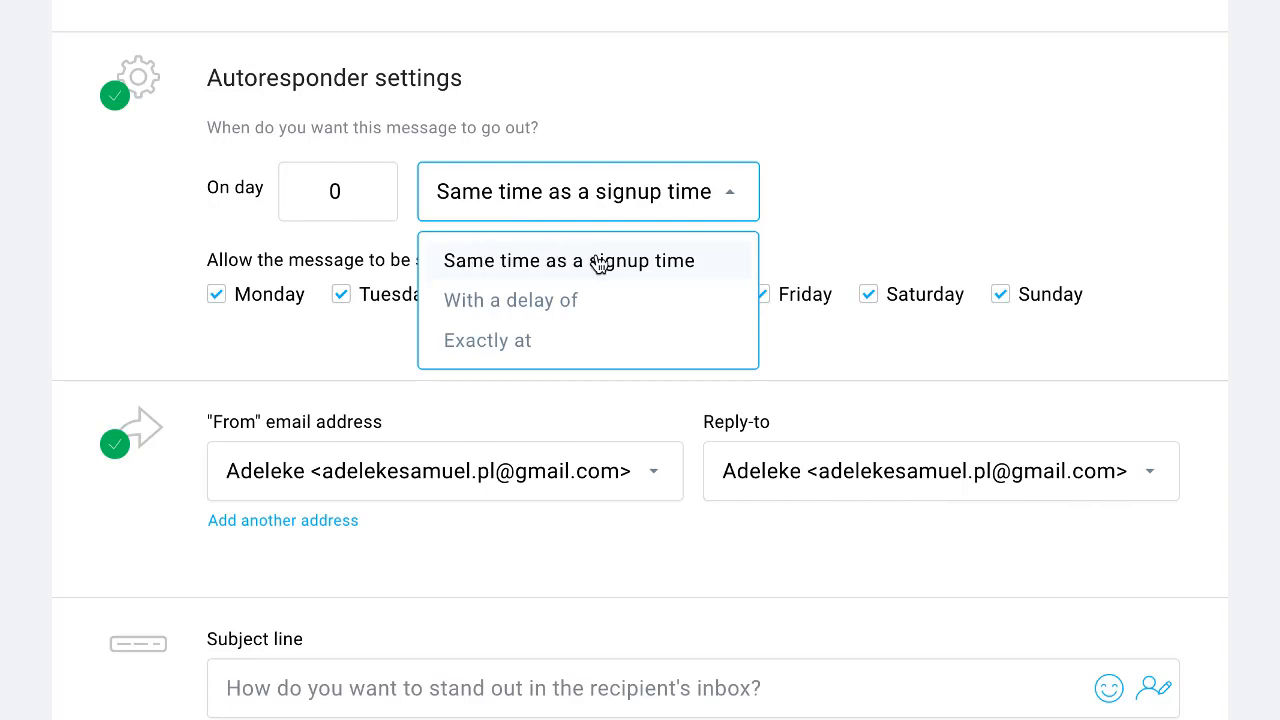
{"action": "left_click", "coordinate": [770, 204]}
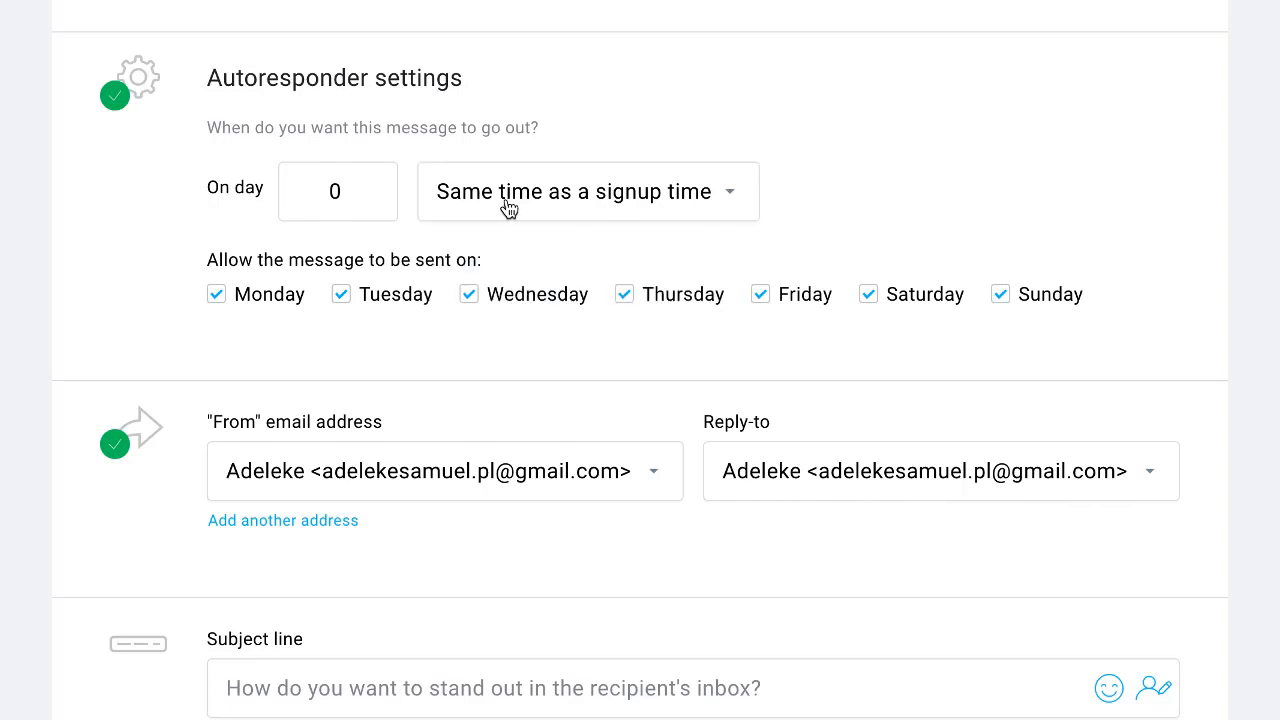
{"action": "left_click", "coordinate": [592, 203]}
{"action": "left_click", "coordinate": [768, 197]}
{"action": "left_click", "coordinate": [686, 192]}
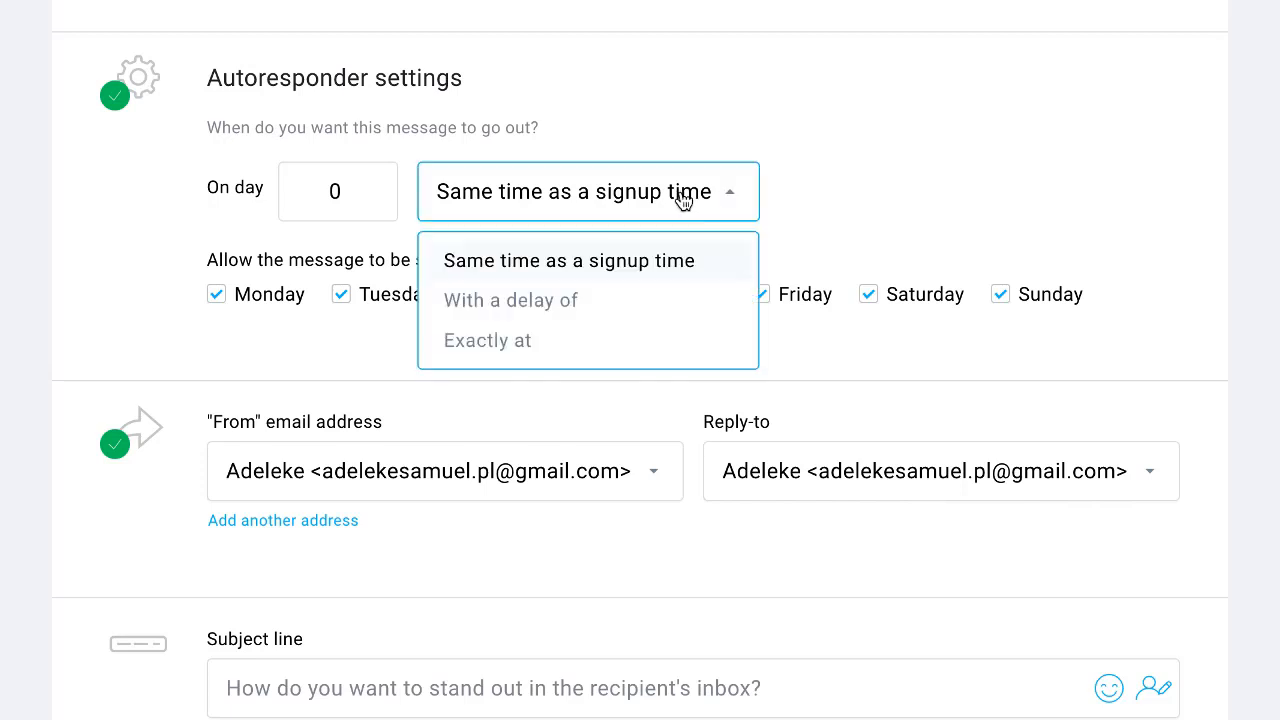
{"action": "left_click", "coordinate": [786, 170]}
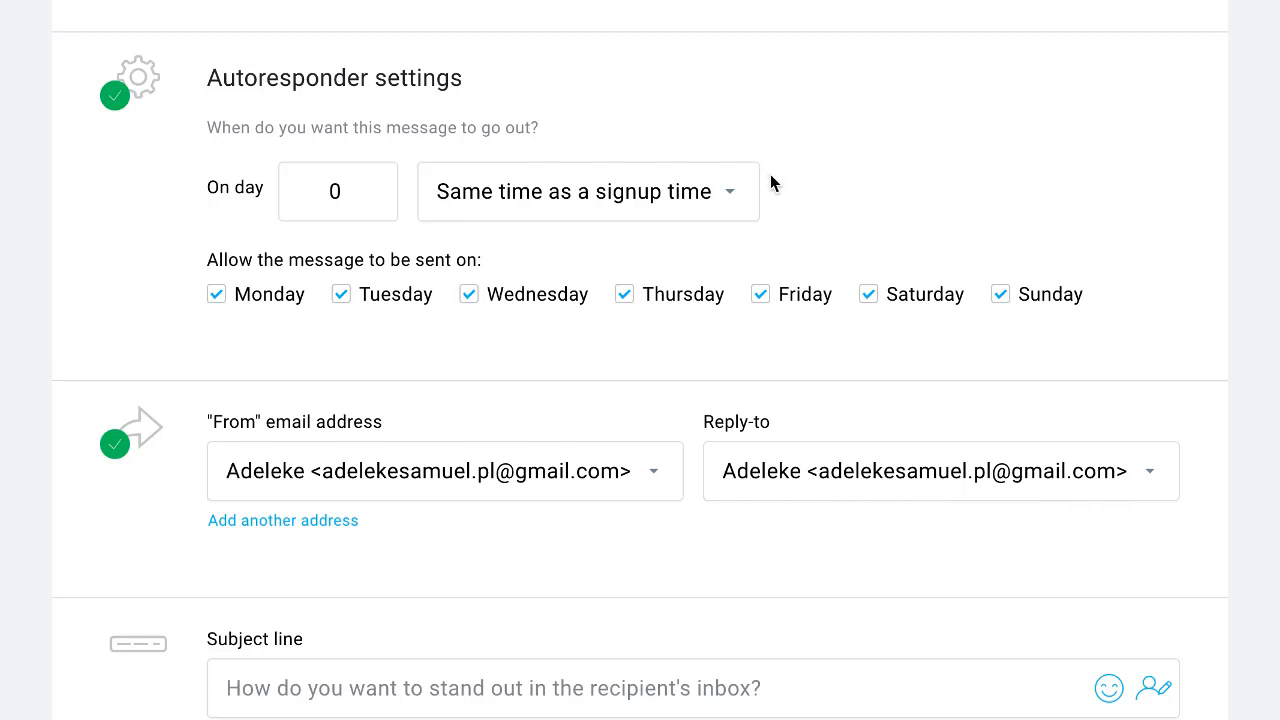
{"action": "left_click", "coordinate": [720, 194]}
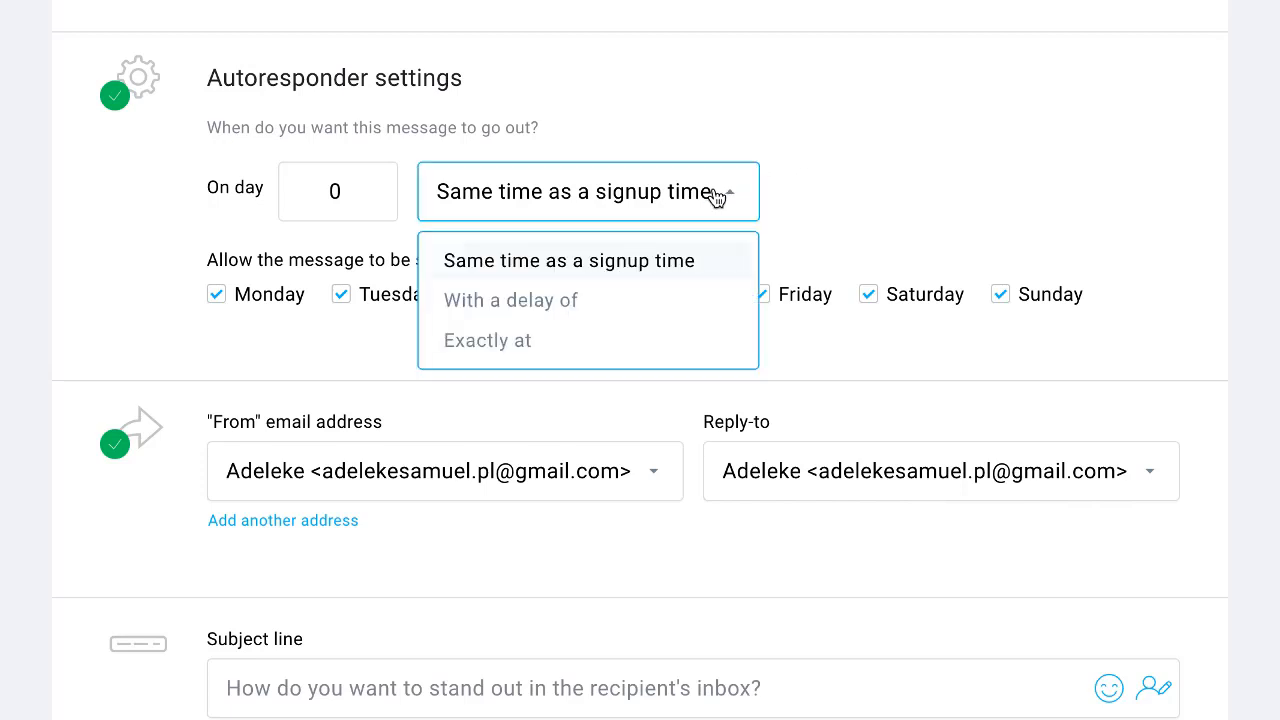
{"action": "left_click", "coordinate": [802, 187]}
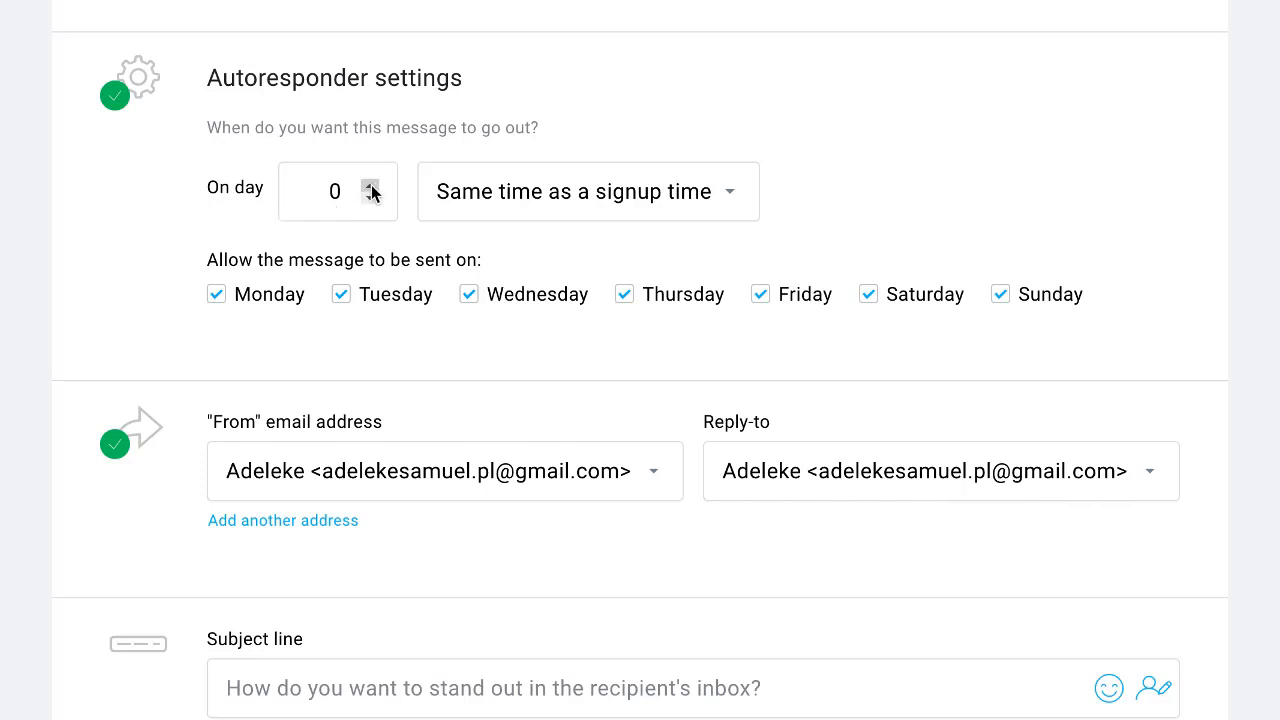
Schedule the autoresponder message for day 1 with a delay of 23 hours
{"action": "left_click", "coordinate": [370, 186]}
{"action": "left_click", "coordinate": [548, 215]}
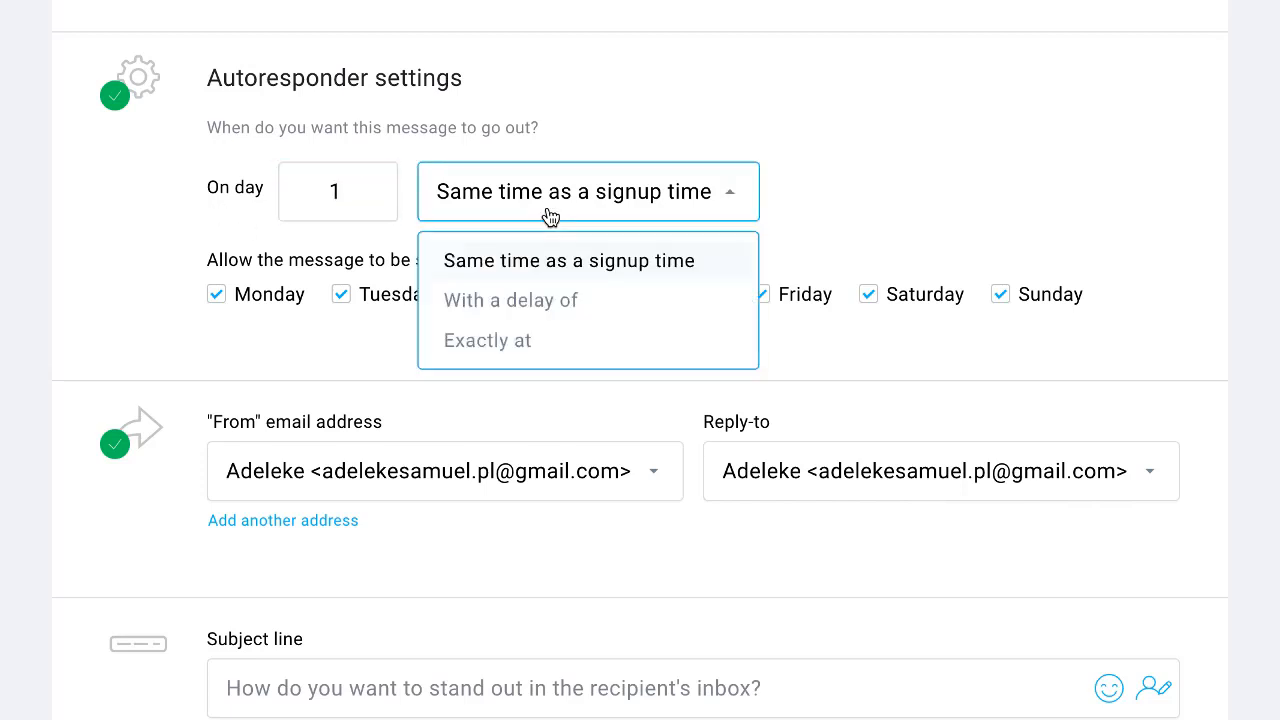
{"action": "left_click", "coordinate": [501, 305]}
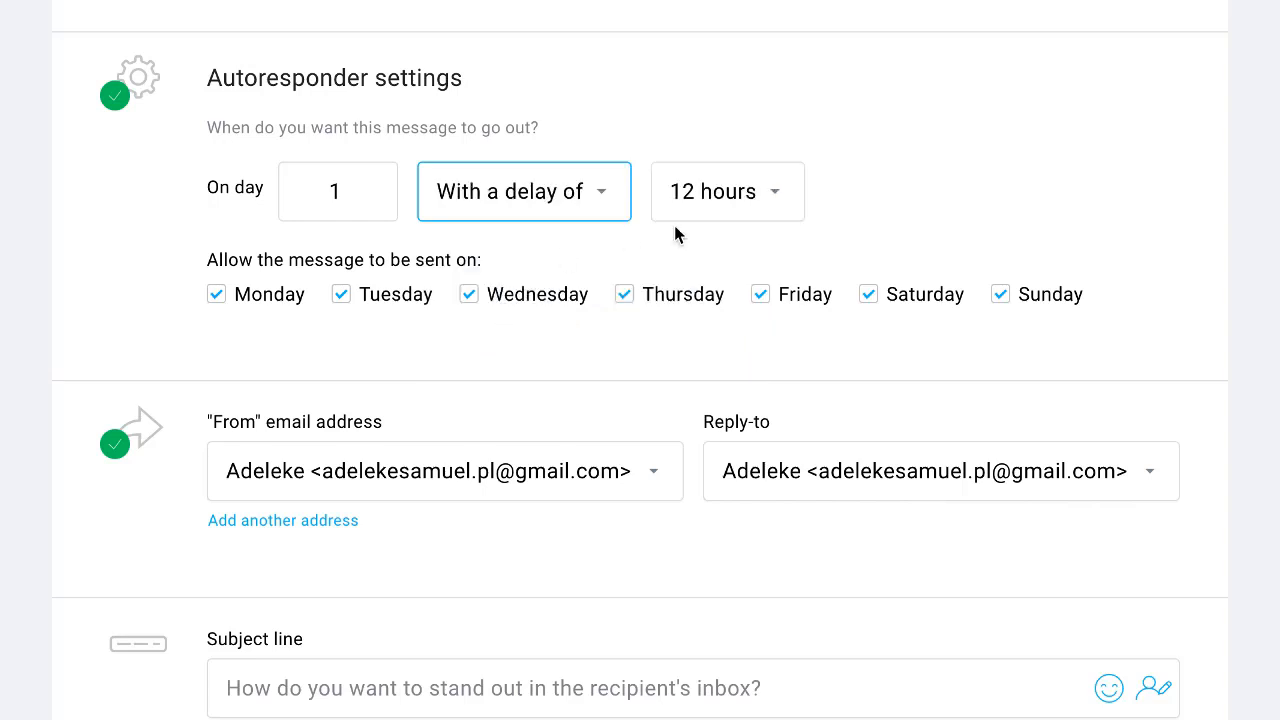
{"action": "left_click", "coordinate": [878, 205]}
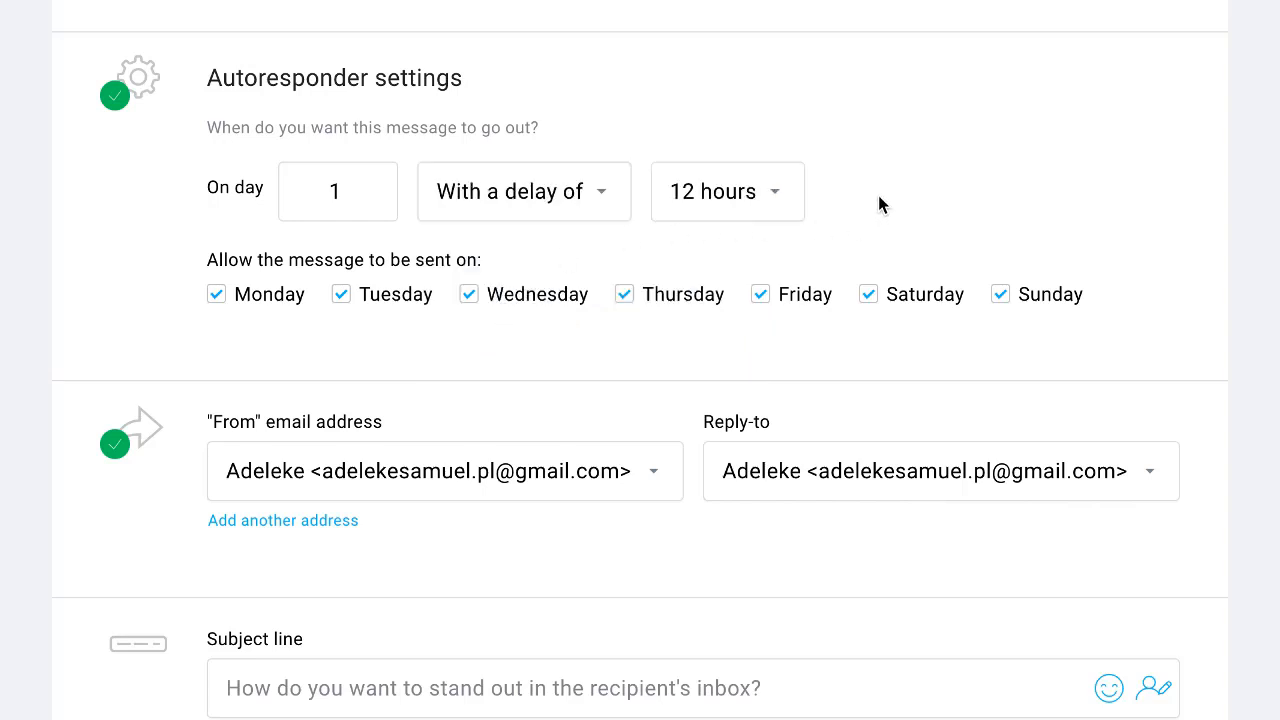
{"action": "left_click", "coordinate": [750, 215]}
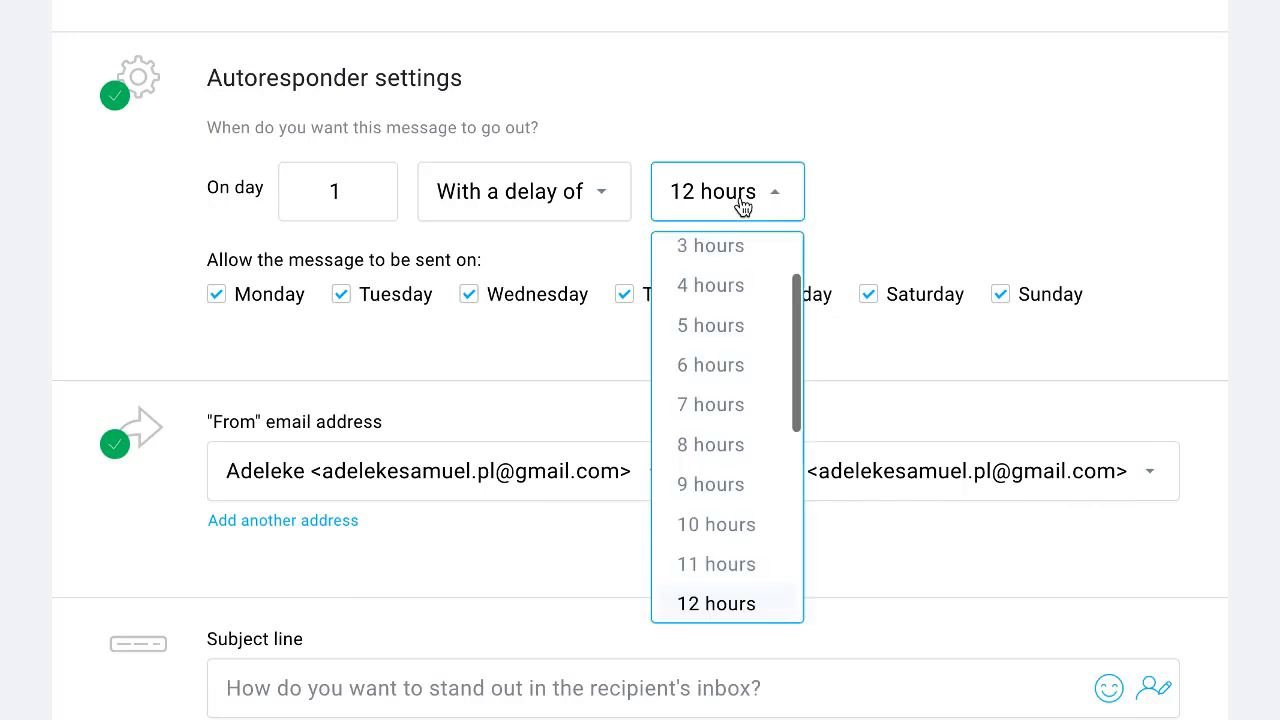
{"action": "scroll", "coordinate": [728, 390], "scroll_direction": "down", "scroll_amount": 5}
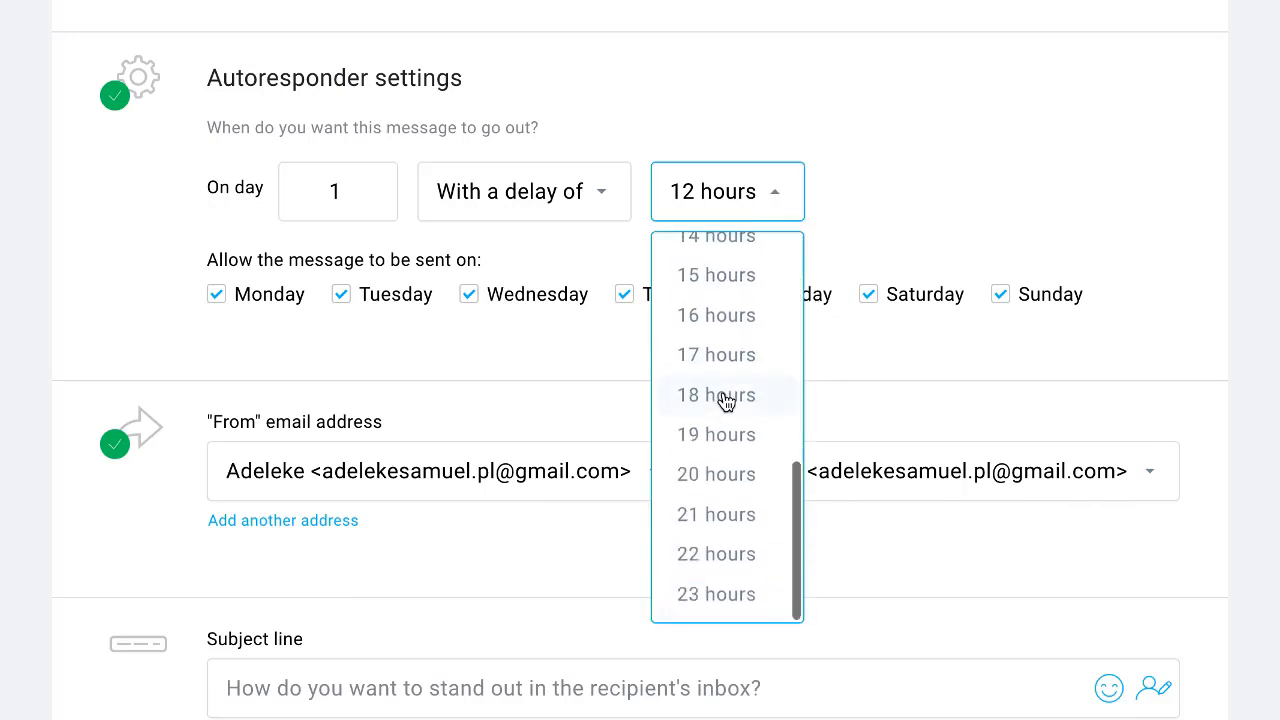
{"action": "left_click", "coordinate": [711, 598]}
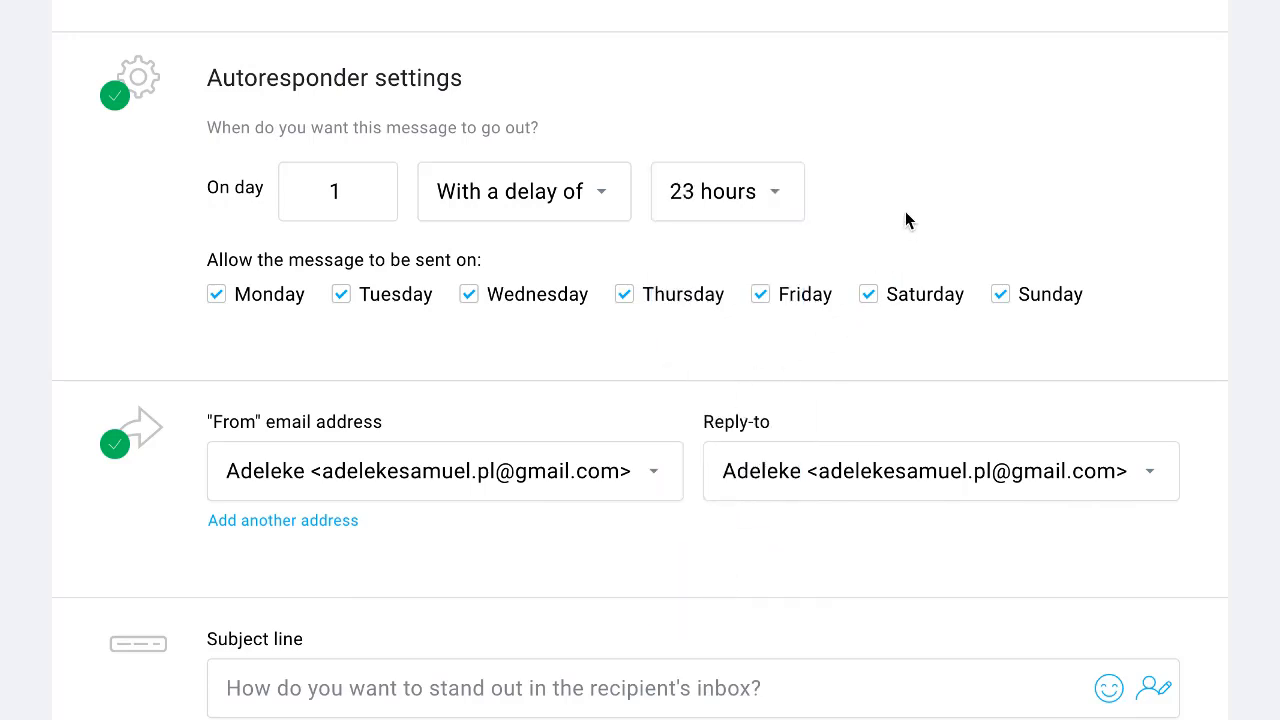
Change the autoresponder's sending day to 2
{"action": "scroll", "coordinate": [809, 274], "scroll_direction": "down", "scroll_amount": 7}
{"action": "scroll", "coordinate": [751, 371], "scroll_direction": "up", "scroll_amount": 7}
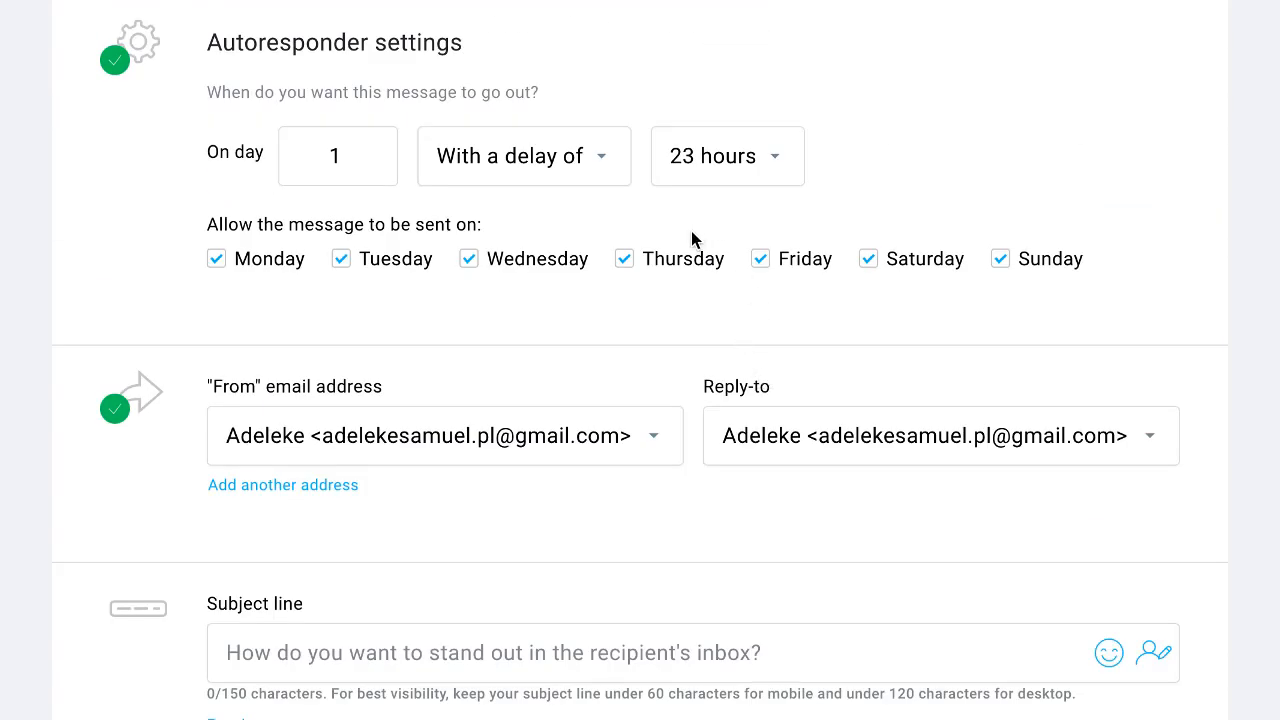
{"action": "left_click", "coordinate": [370, 153]}
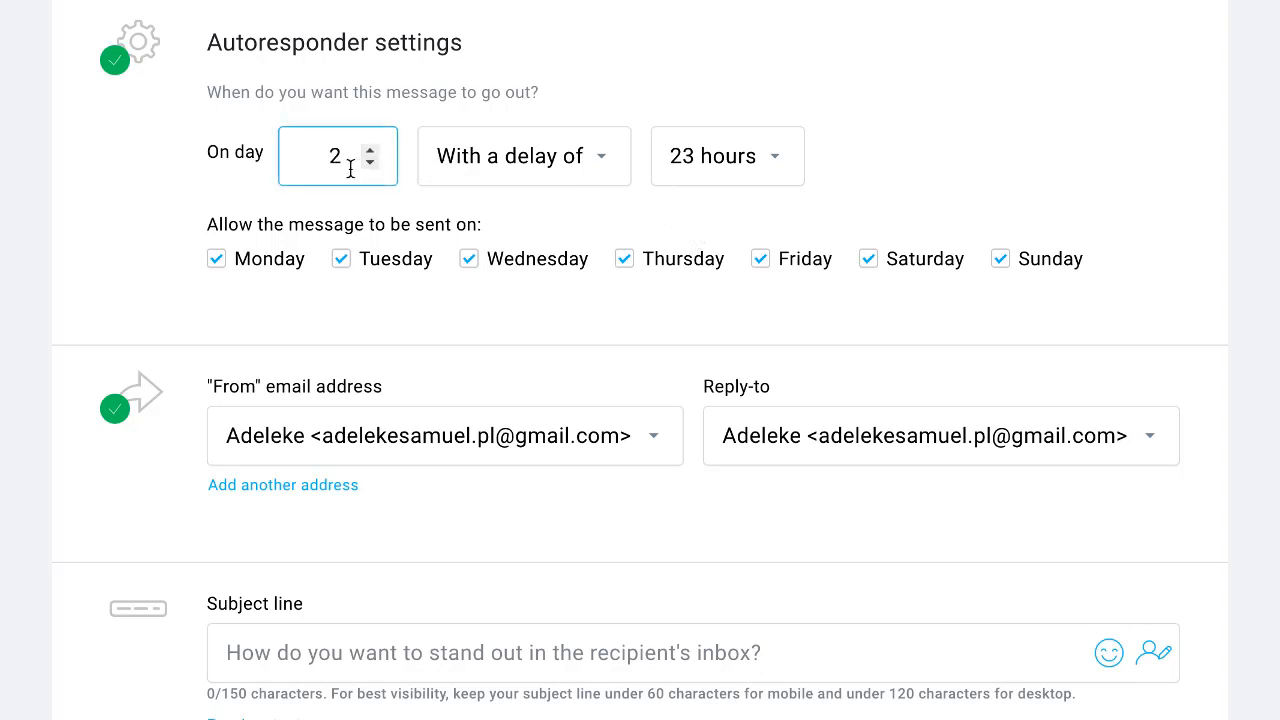
{"action": "left_click", "coordinate": [495, 160]}
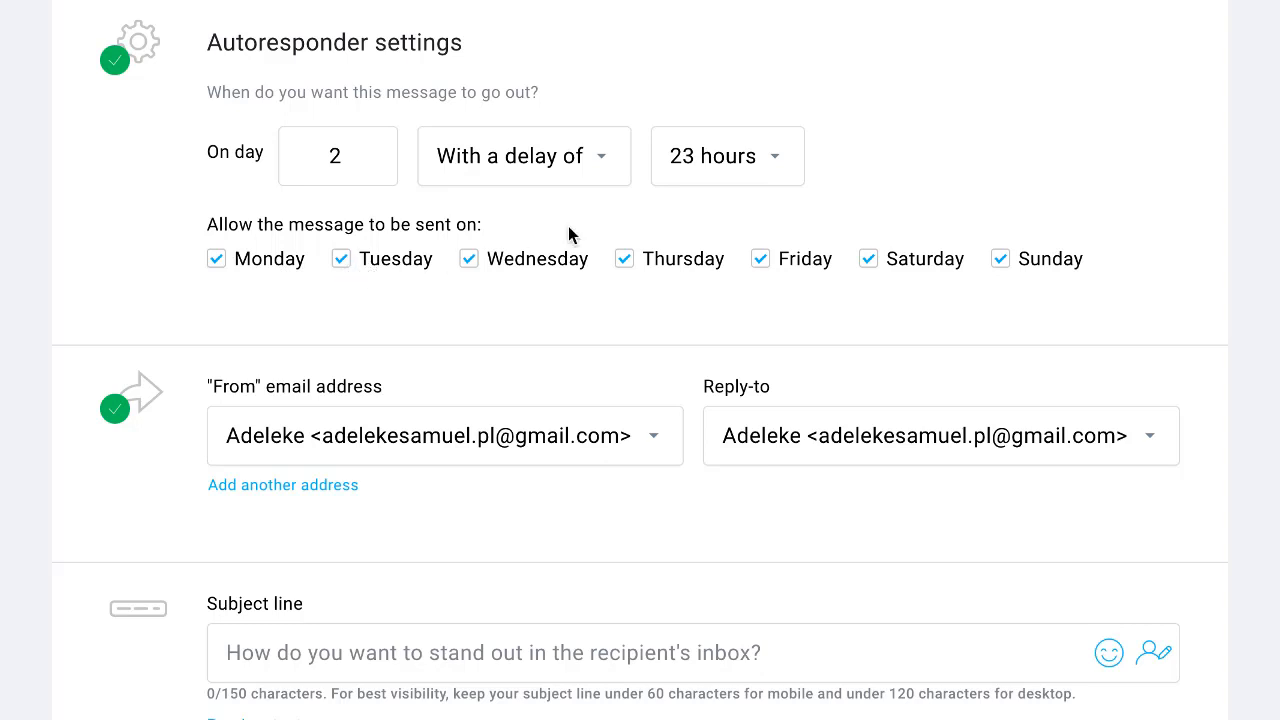
Review the allowed sending days, the From and Reply-to addresses and the Subject line section
{"action": "scroll", "coordinate": [1113, 232], "scroll_direction": "down", "scroll_amount": 1}
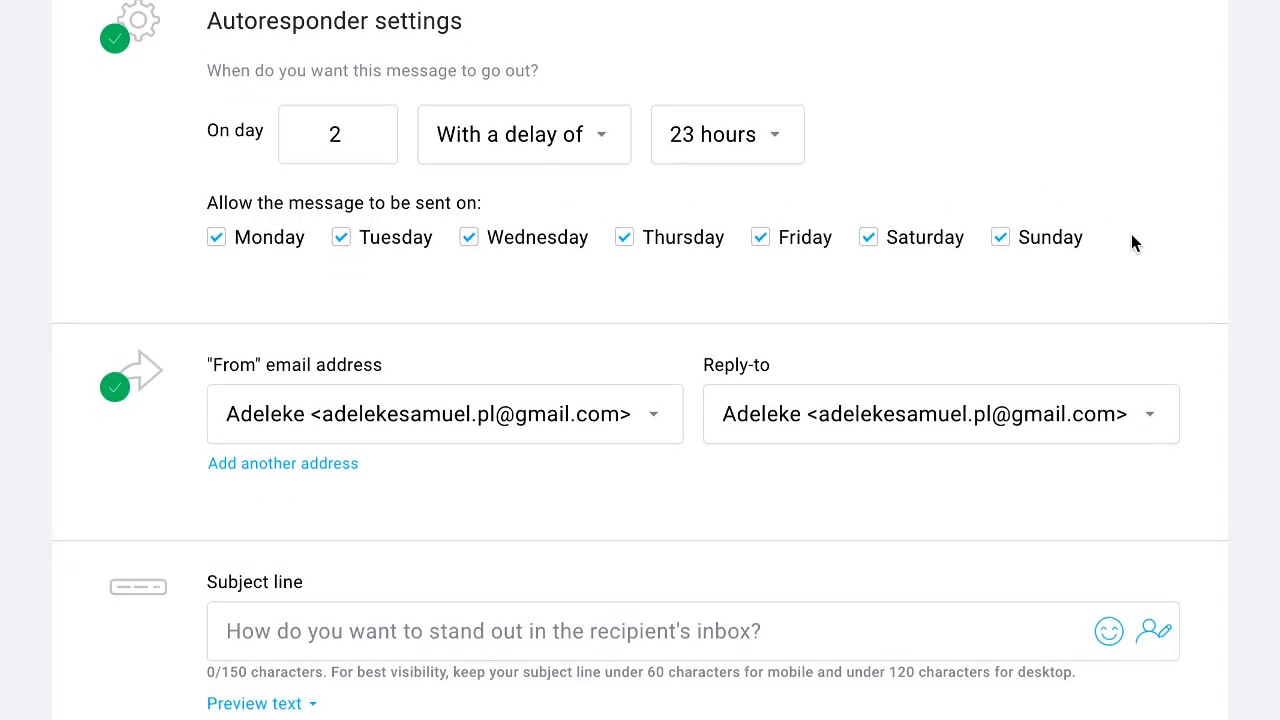
{"action": "scroll", "coordinate": [1131, 240], "scroll_direction": "down", "scroll_amount": 1}
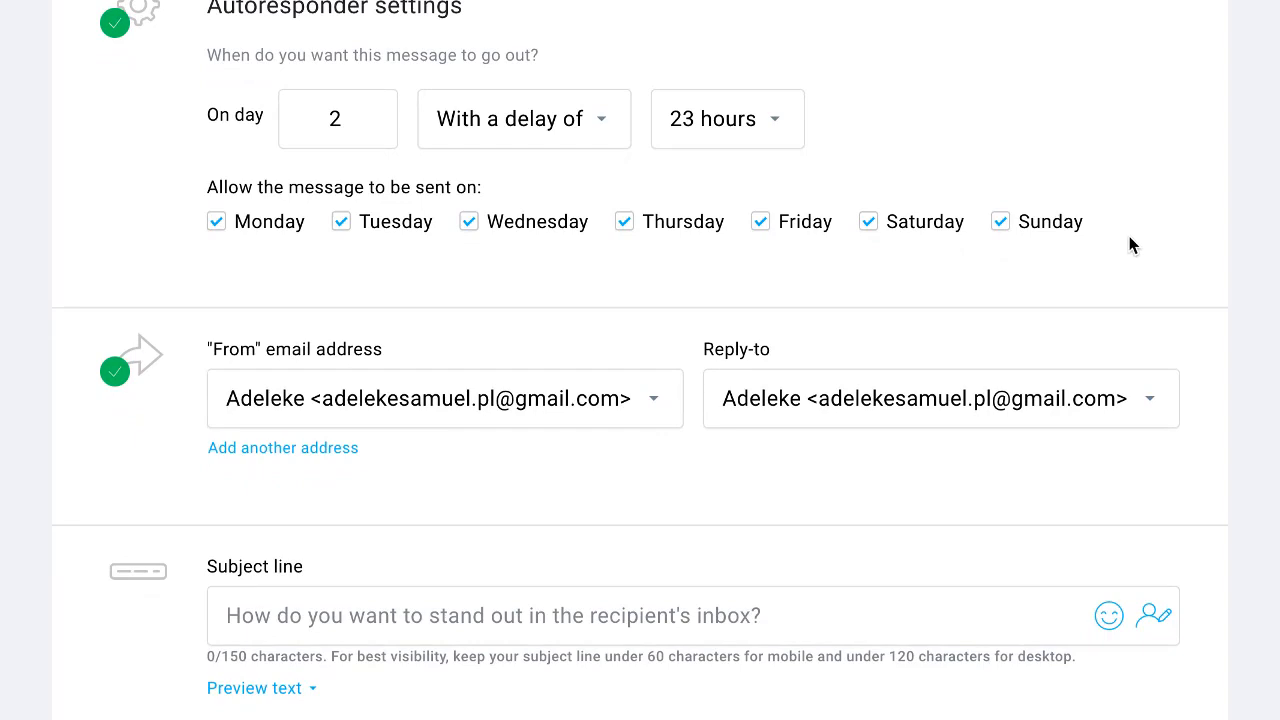
{"action": "scroll", "coordinate": [1134, 248], "scroll_direction": "down", "scroll_amount": 4}
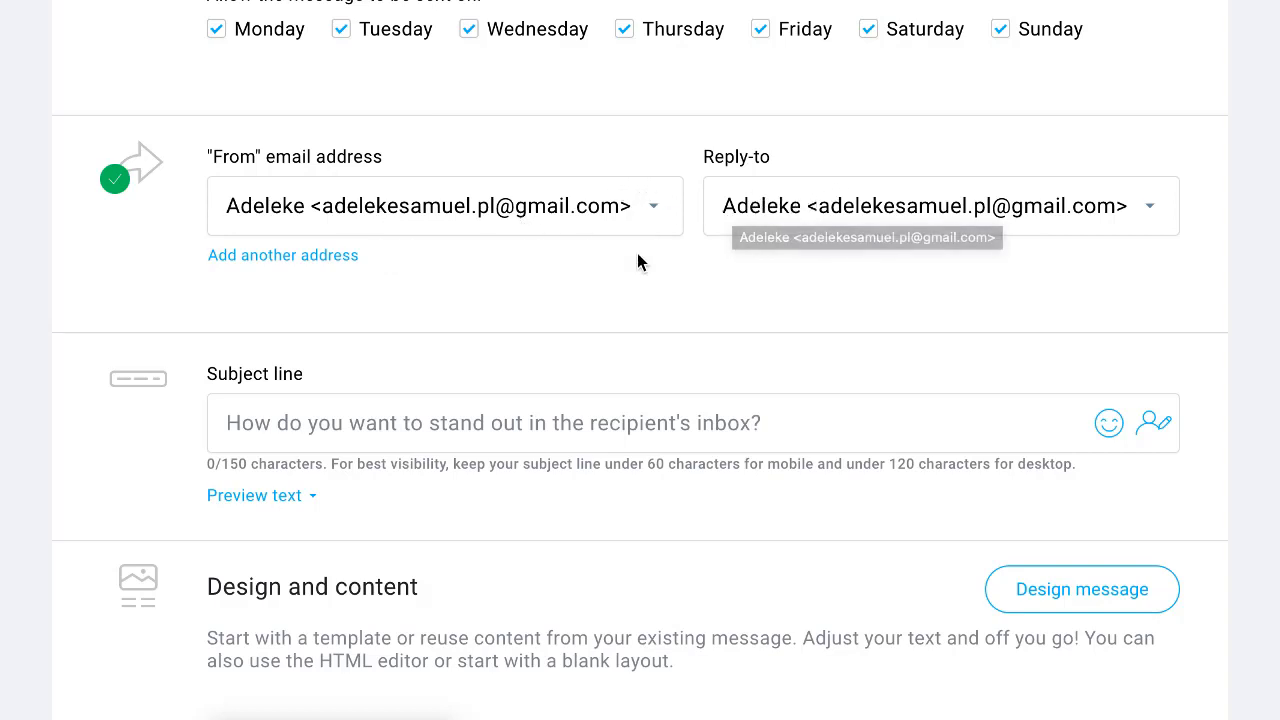
{"action": "scroll", "coordinate": [634, 256], "scroll_direction": "down", "scroll_amount": 1}
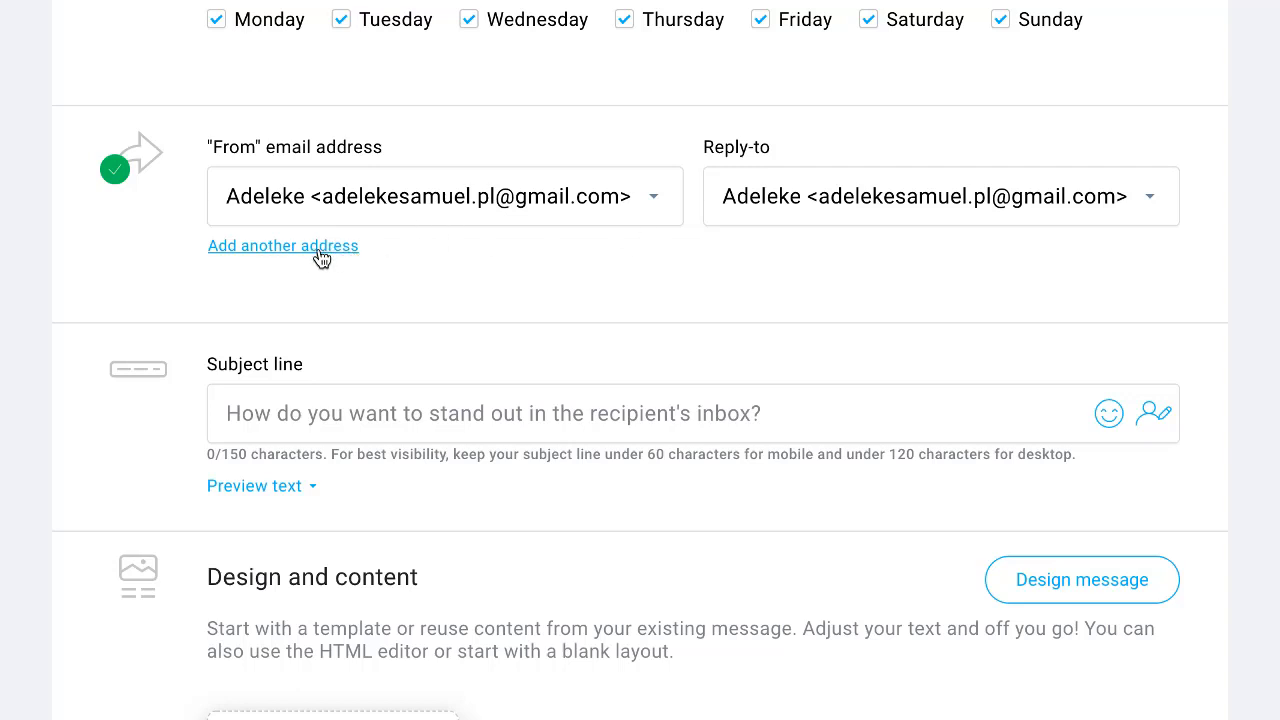
{"action": "scroll", "coordinate": [289, 157], "scroll_direction": "down", "scroll_amount": 3}
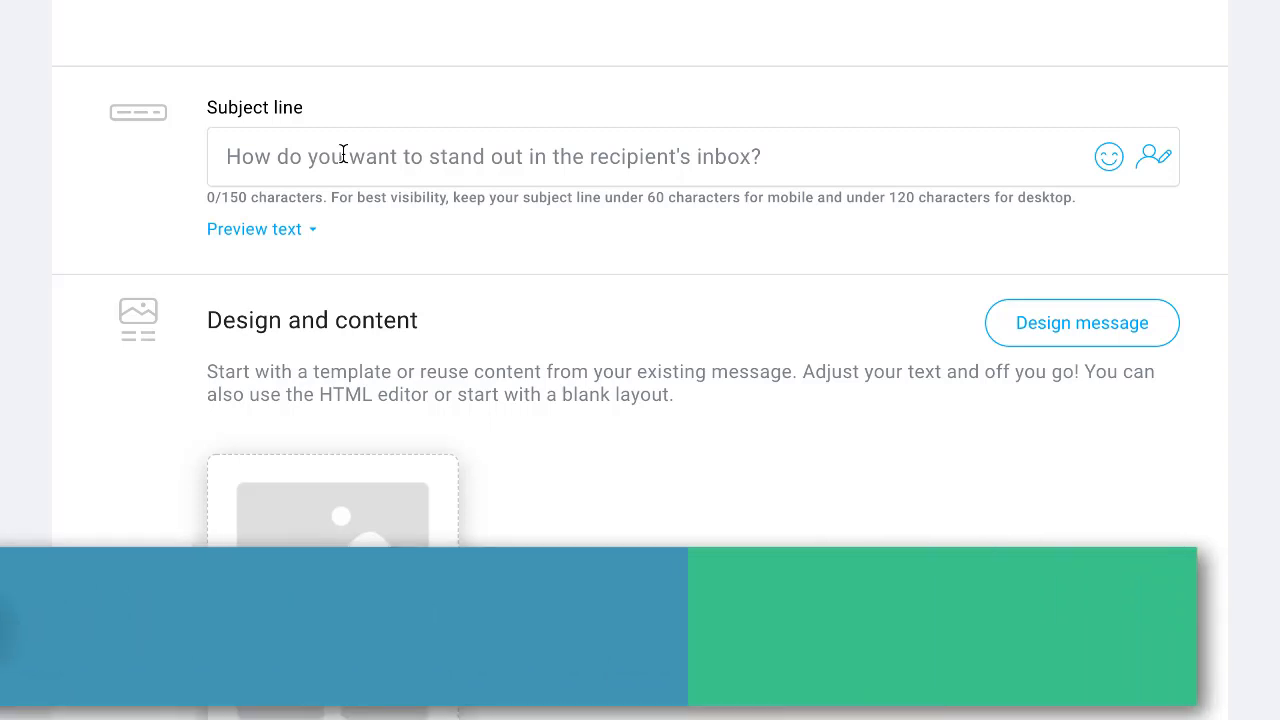
{"action": "scroll", "coordinate": [343, 154], "scroll_direction": "down", "scroll_amount": 1}
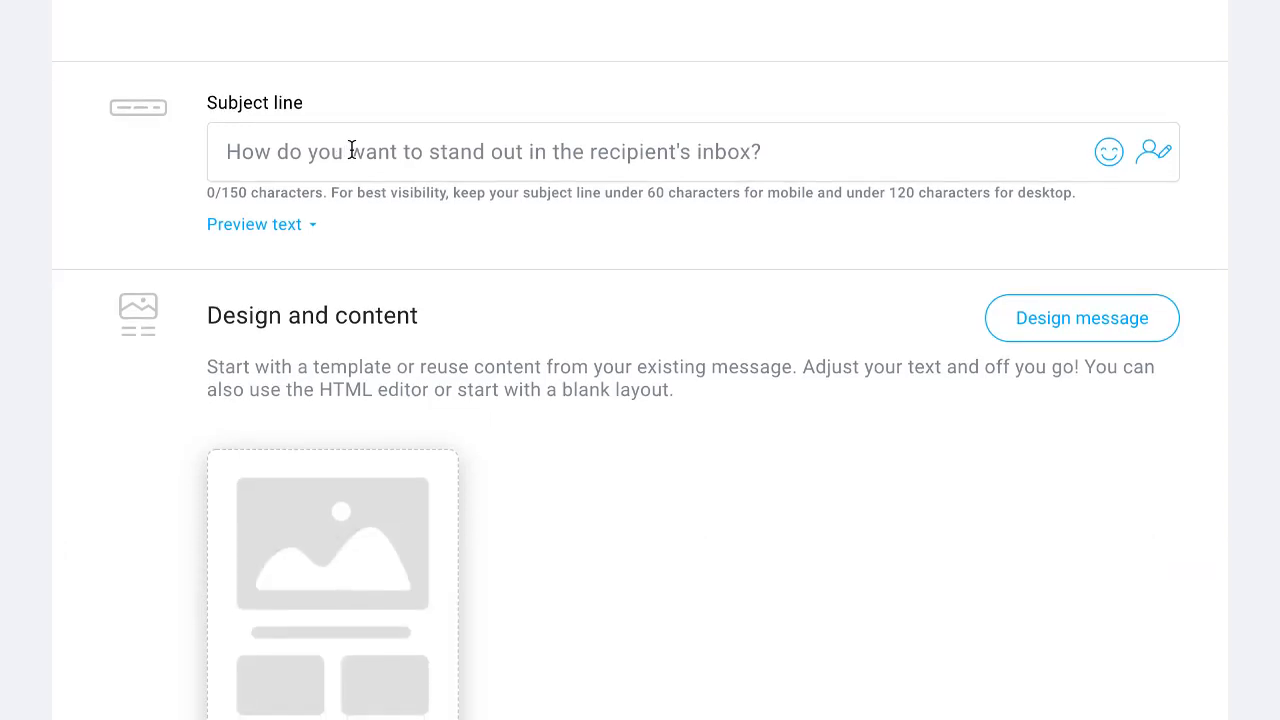
{"action": "scroll", "coordinate": [386, 129], "scroll_direction": "down", "scroll_amount": 1}
Try the firstname contact data field followed by a comma as the subject line, and clear it again
{"action": "left_click", "coordinate": [222, 143]}
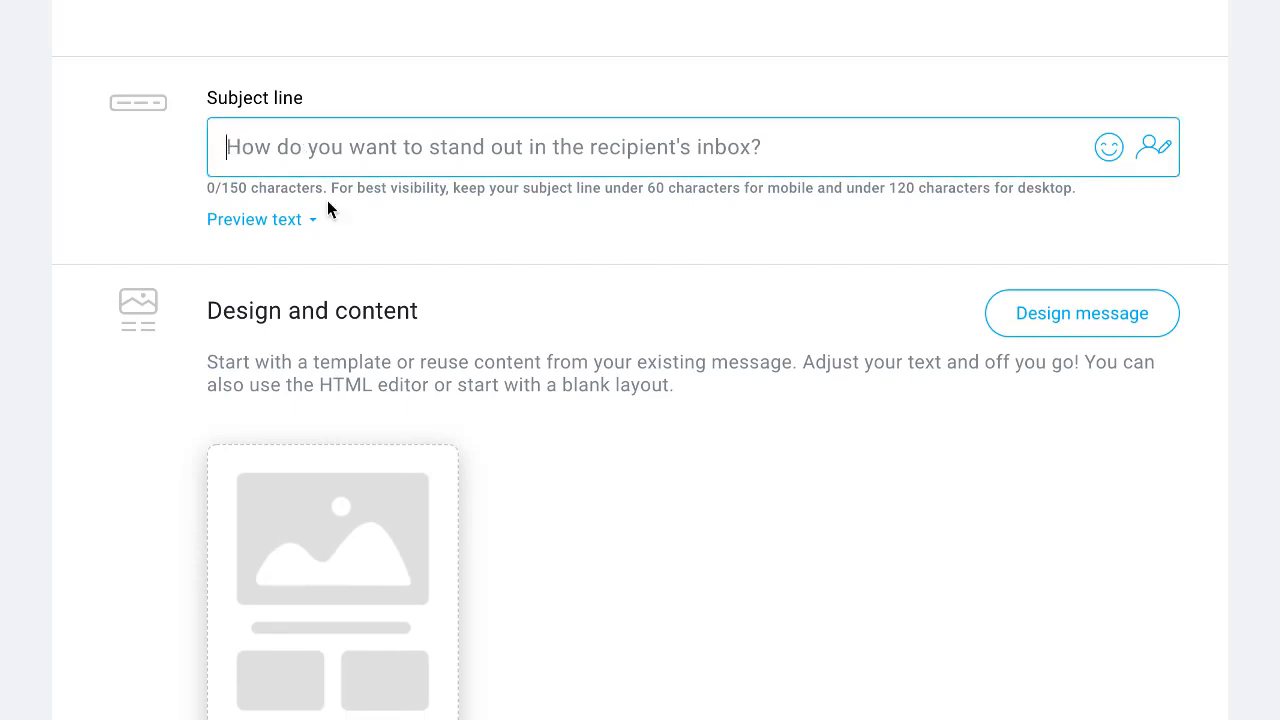
{"action": "left_click", "coordinate": [1152, 150]}
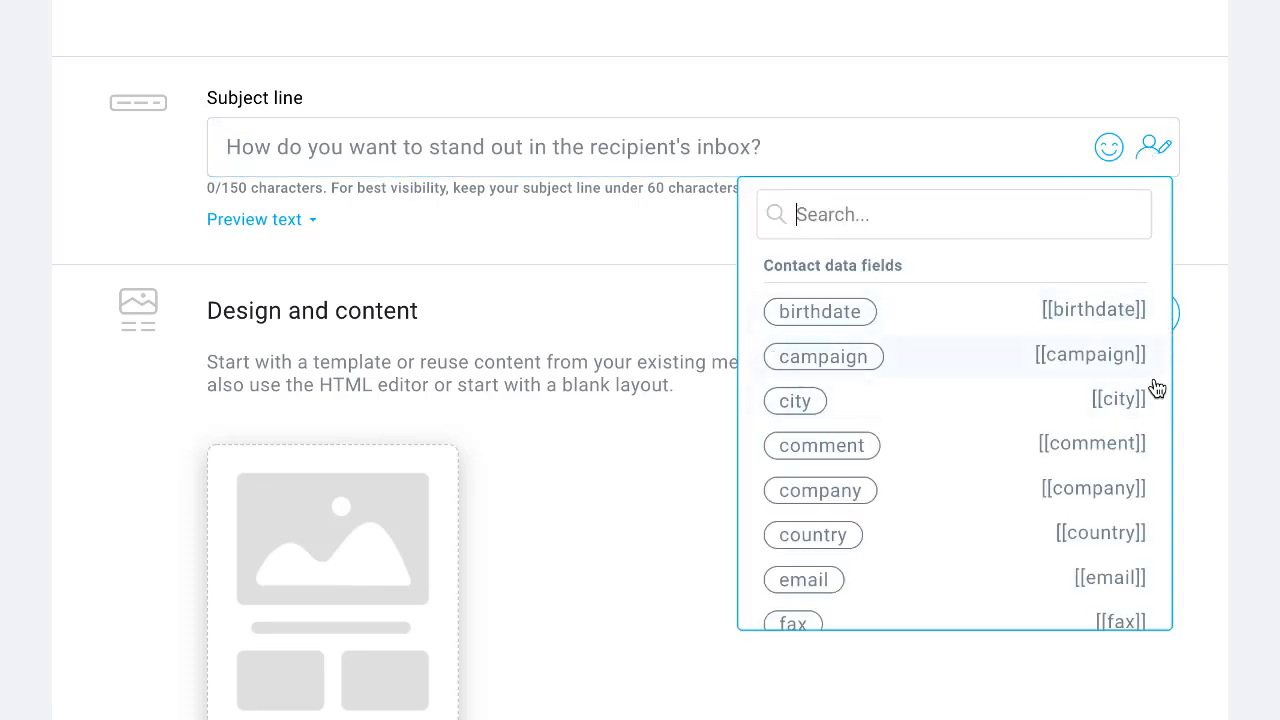
{"action": "scroll", "coordinate": [1157, 389], "scroll_direction": "down", "scroll_amount": 10}
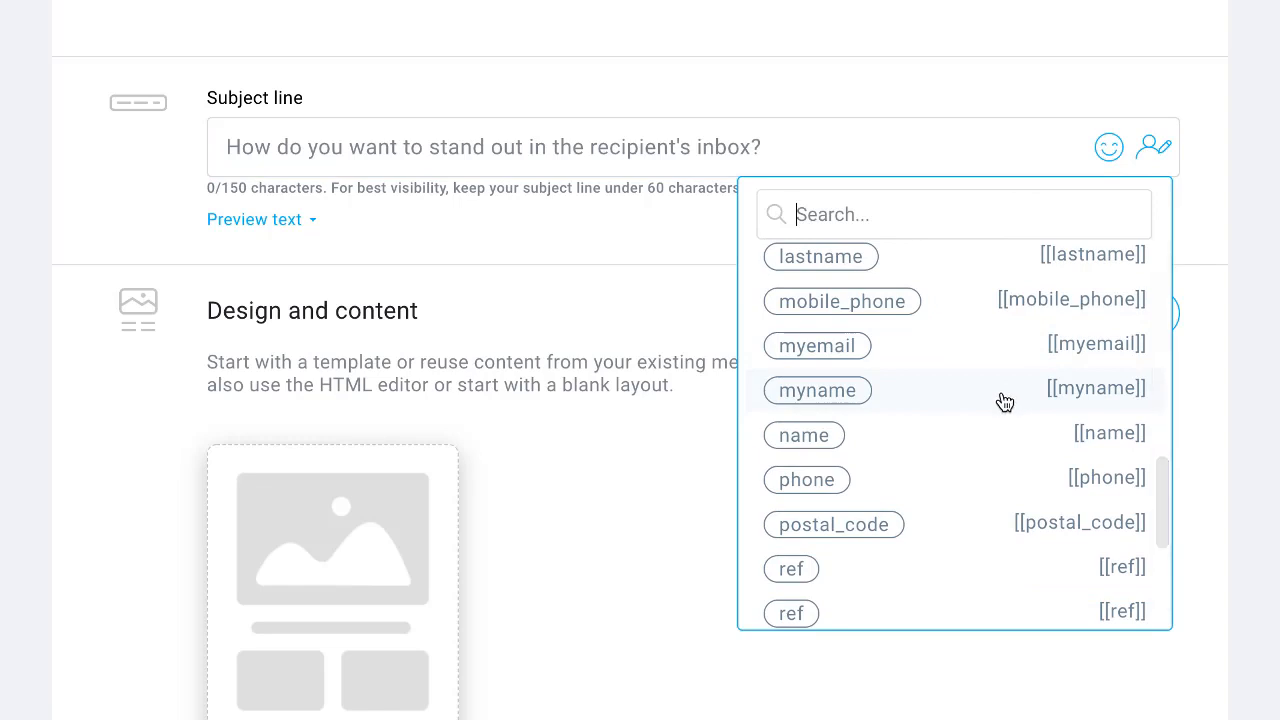
{"action": "scroll", "coordinate": [1005, 400], "scroll_direction": "down", "scroll_amount": 3}
{"action": "scroll", "coordinate": [966, 429], "scroll_direction": "down", "scroll_amount": 3}
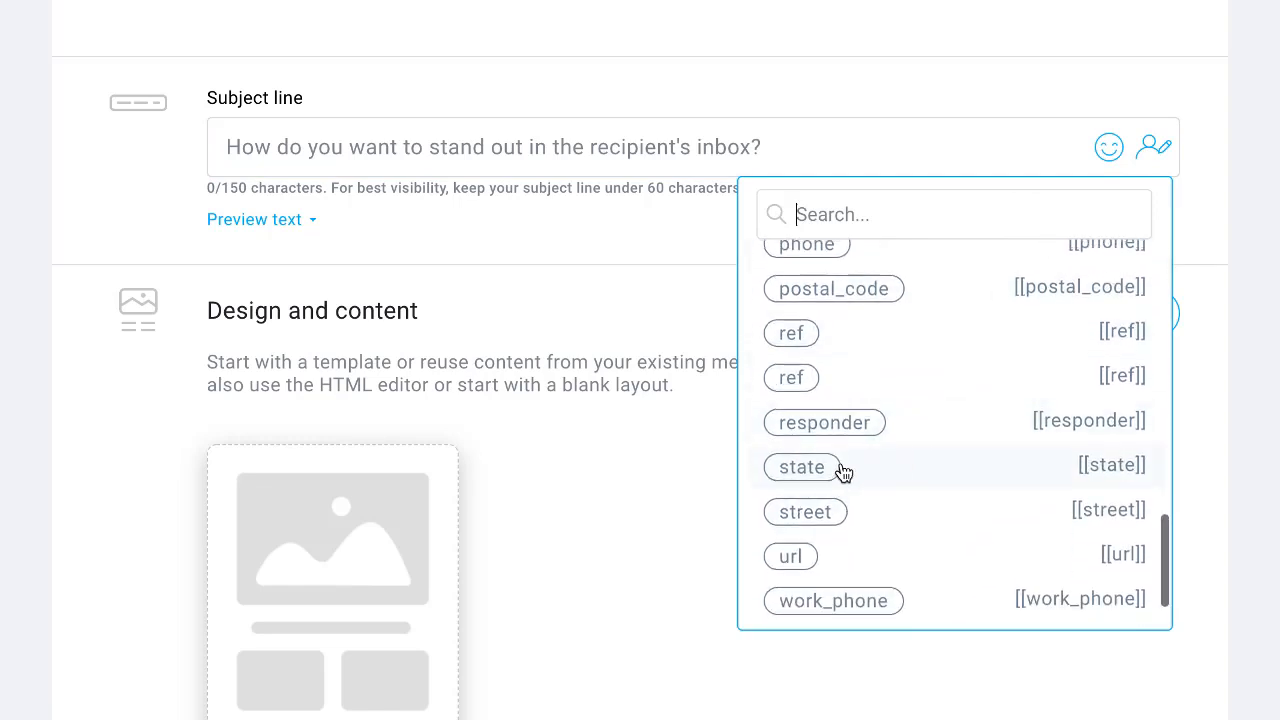
{"action": "scroll", "coordinate": [846, 466], "scroll_direction": "up", "scroll_amount": 8}
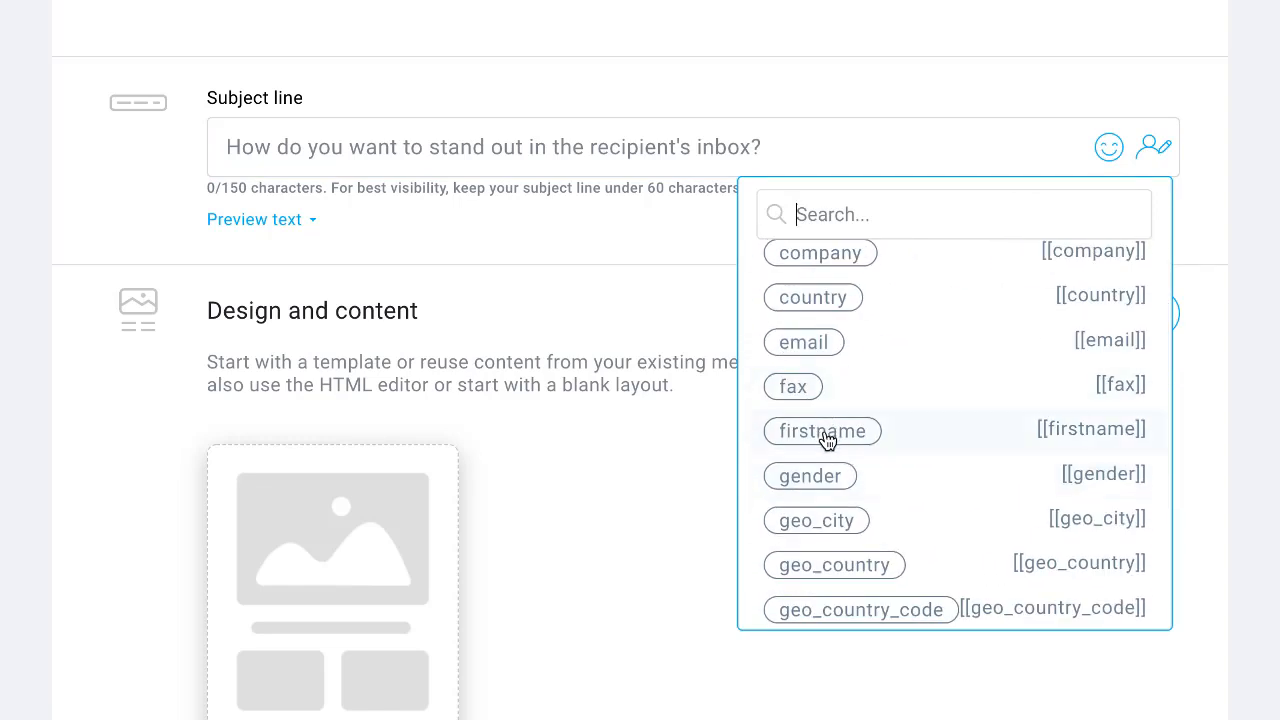
{"action": "left_click", "coordinate": [824, 436]}
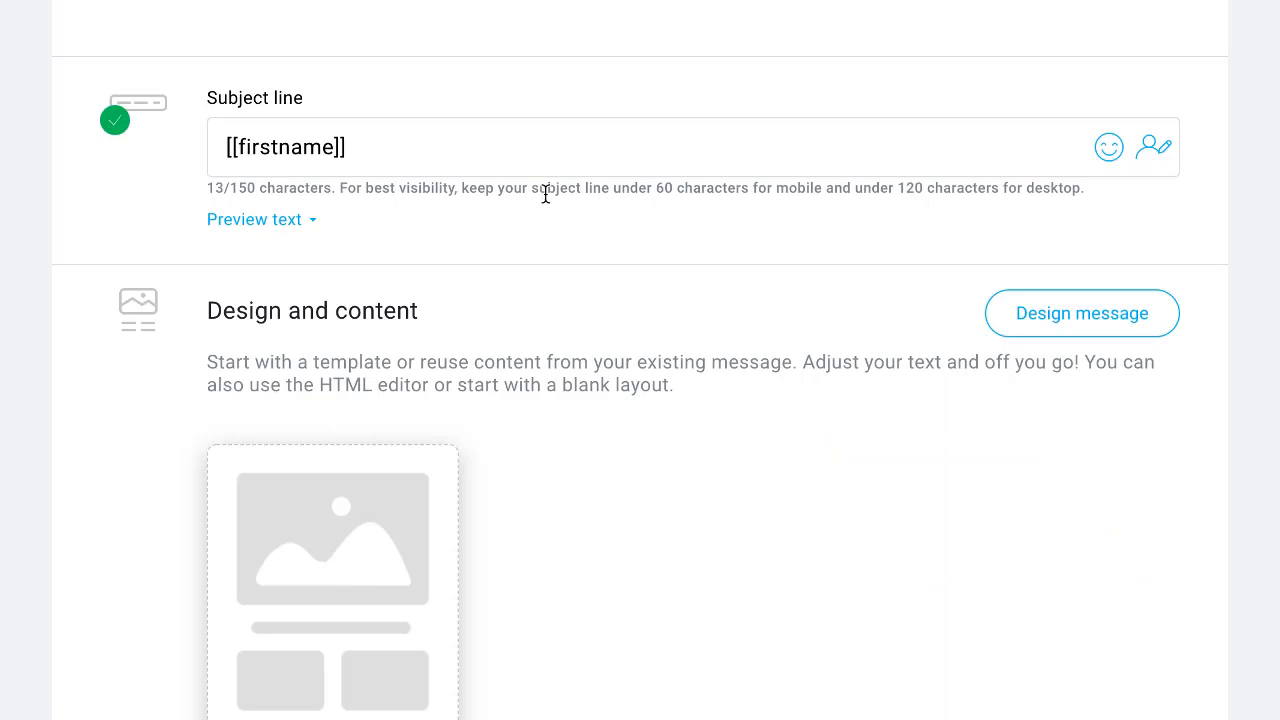
{"action": "left_click", "coordinate": [442, 159]}
{"action": "type", "text": ","}
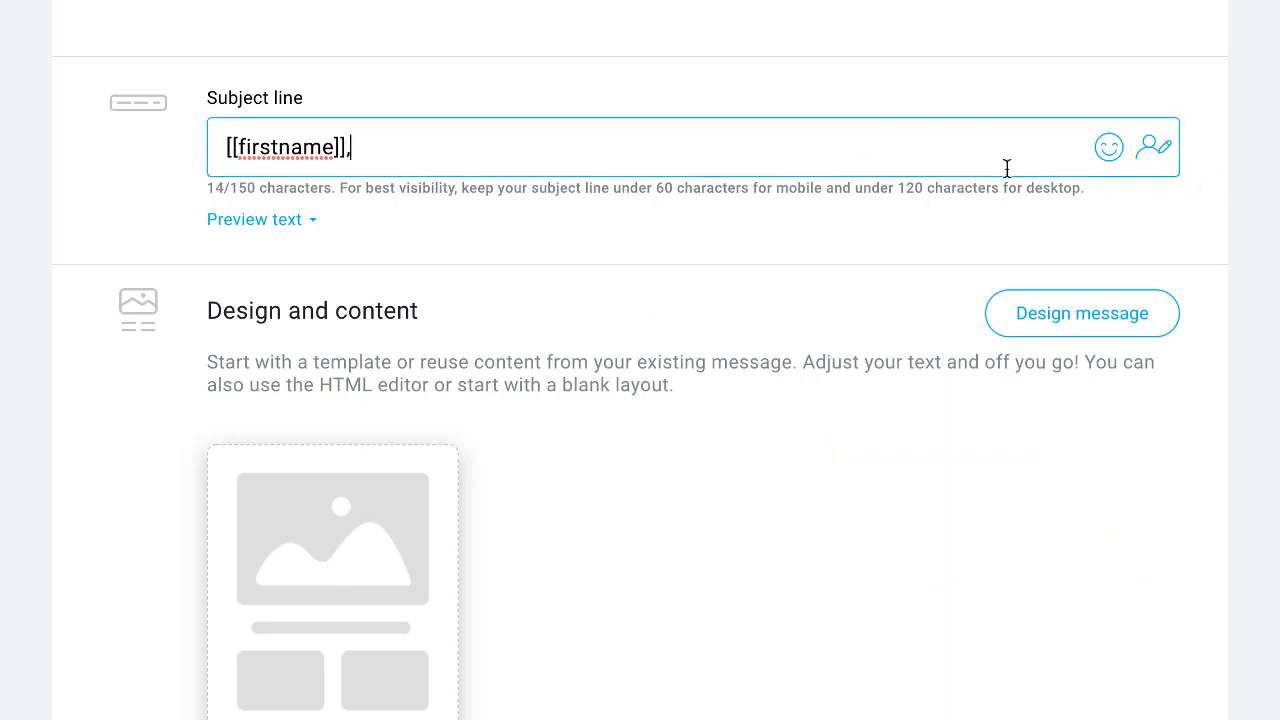
{"action": "key", "text": "ctrl+a"}
{"action": "key", "text": "BackSpace"}
Search the contact data fields for "name" and insert the [[name]] field into the subject line
{"action": "left_click", "coordinate": [1157, 157]}
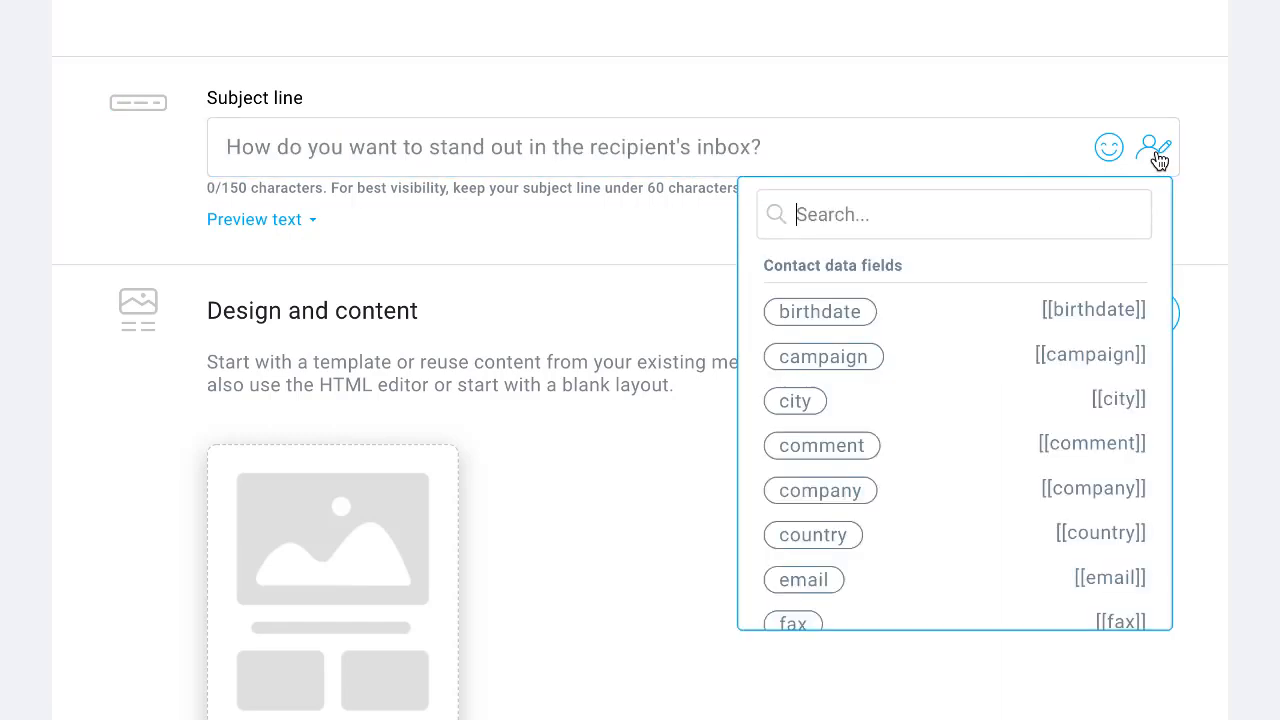
{"action": "type", "text": "name"}
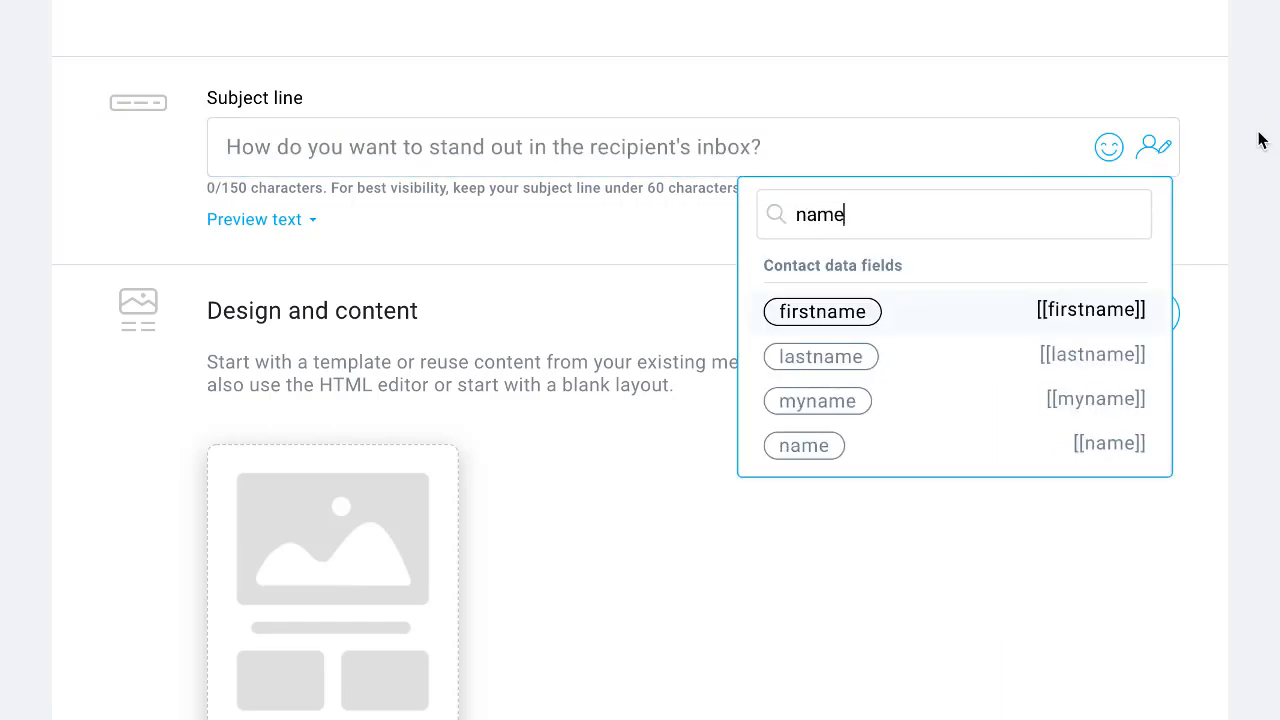
{"action": "left_click", "coordinate": [818, 452]}
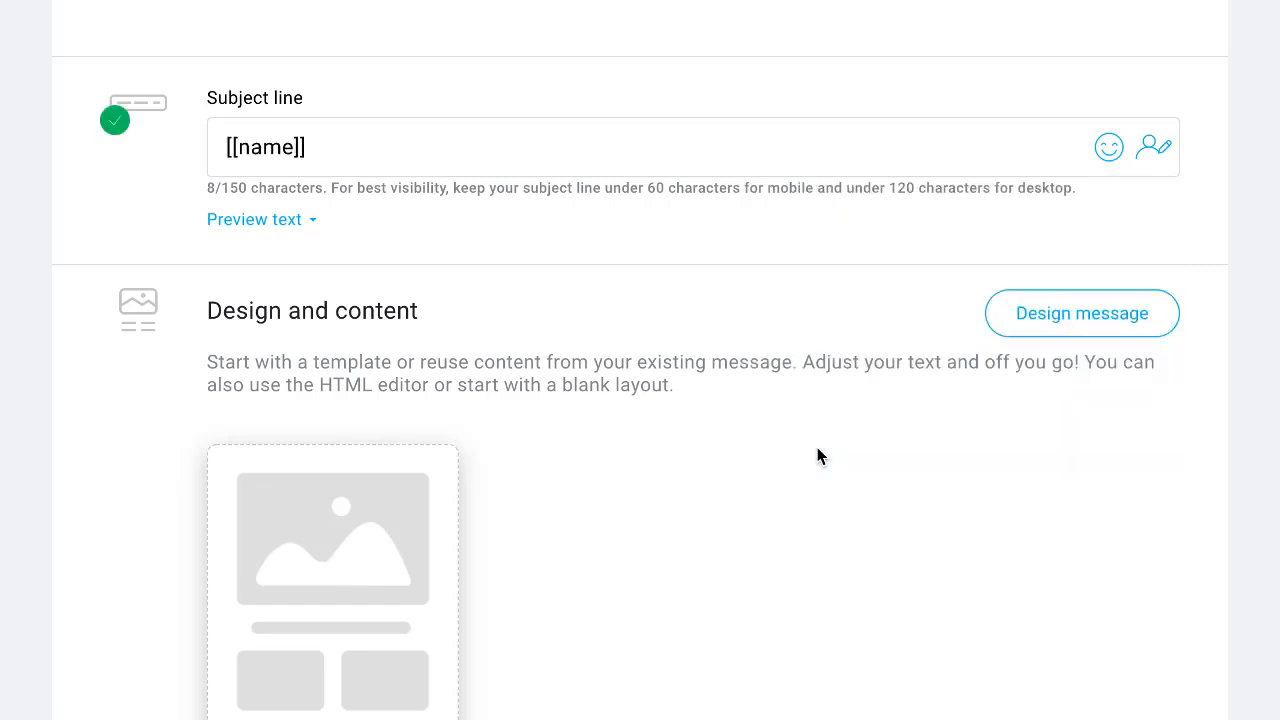
Complete the subject line around the name field so it reads "Welcome [[name]] to my List"
{"action": "left_click", "coordinate": [397, 157]}
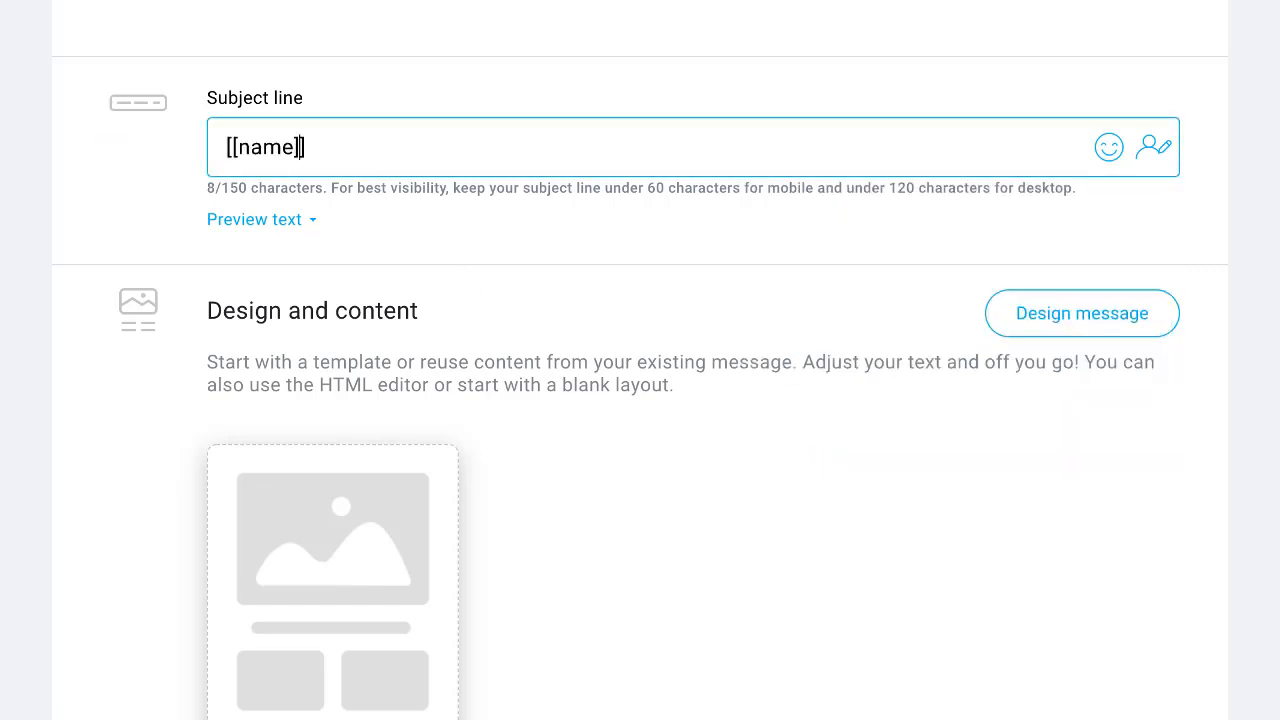
{"action": "type", "text": "Welcome"}
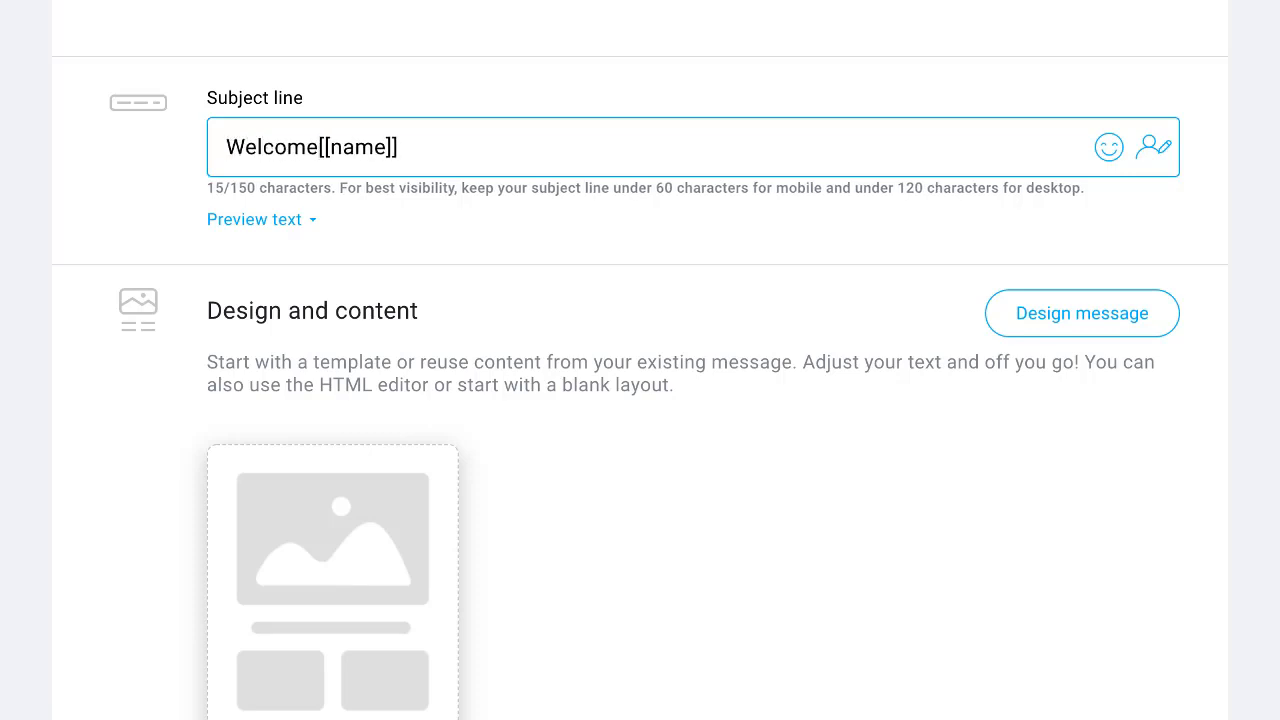
{"action": "left_click", "coordinate": [503, 151]}
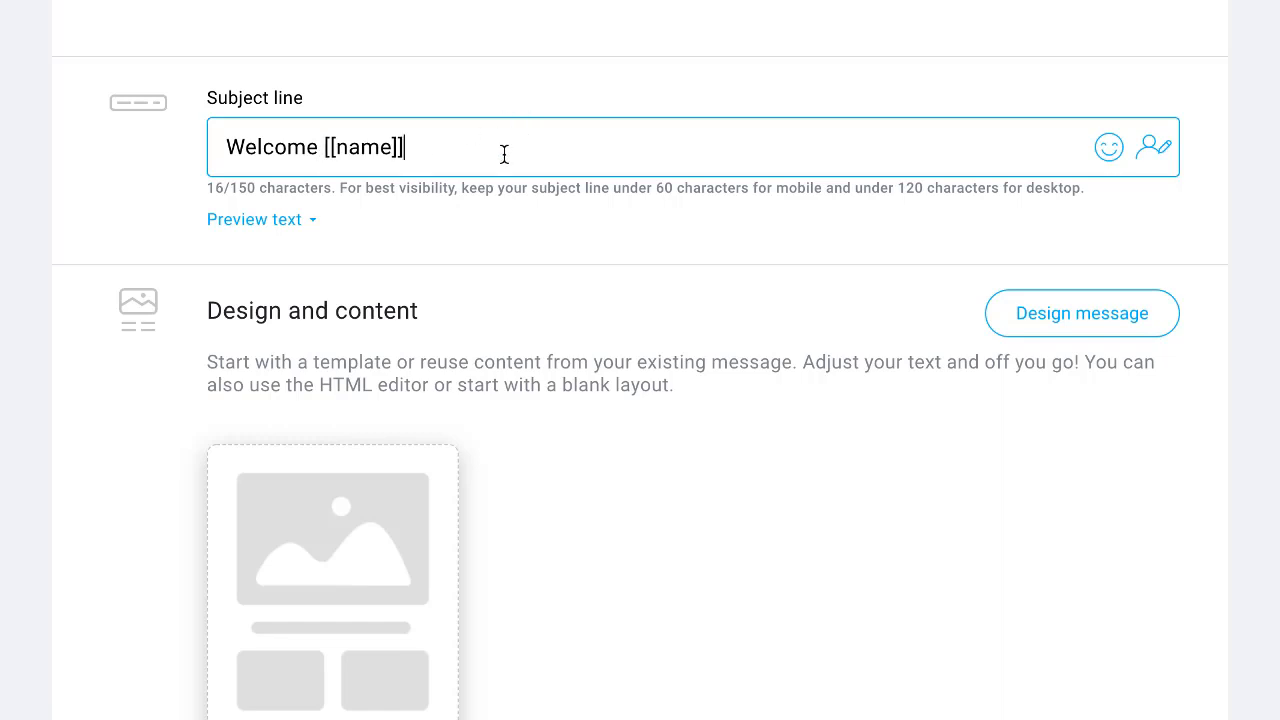
{"action": "type", "text": ","}
{"action": "type", "text": " to my L"}
{"action": "type", "text": "ist"}
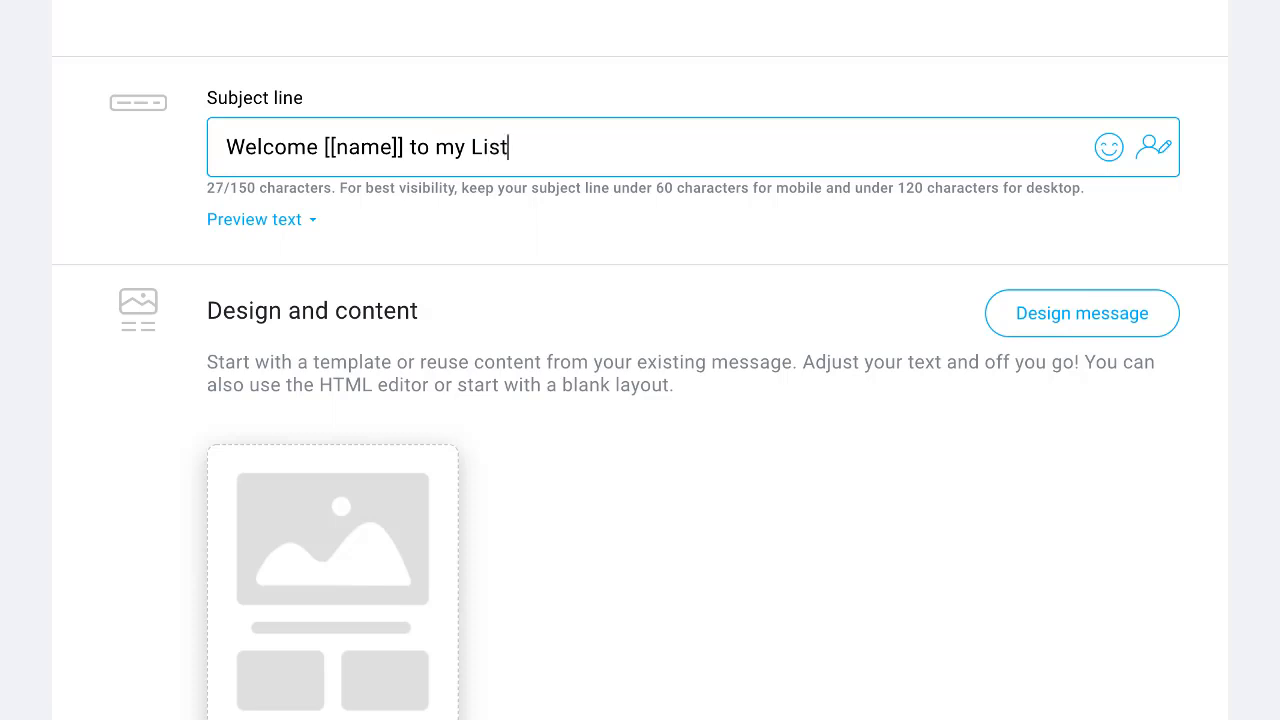
{"action": "key", "text": "BackSpace"}
{"action": "key", "text": "BackSpace"}
{"action": "key", "text": "BackSpace"}
{"action": "key", "text": "BackSpace"}
{"action": "key", "text": "BackSpace"}
{"action": "type", "text": "List"}
{"action": "left_click", "coordinate": [95, 162]}
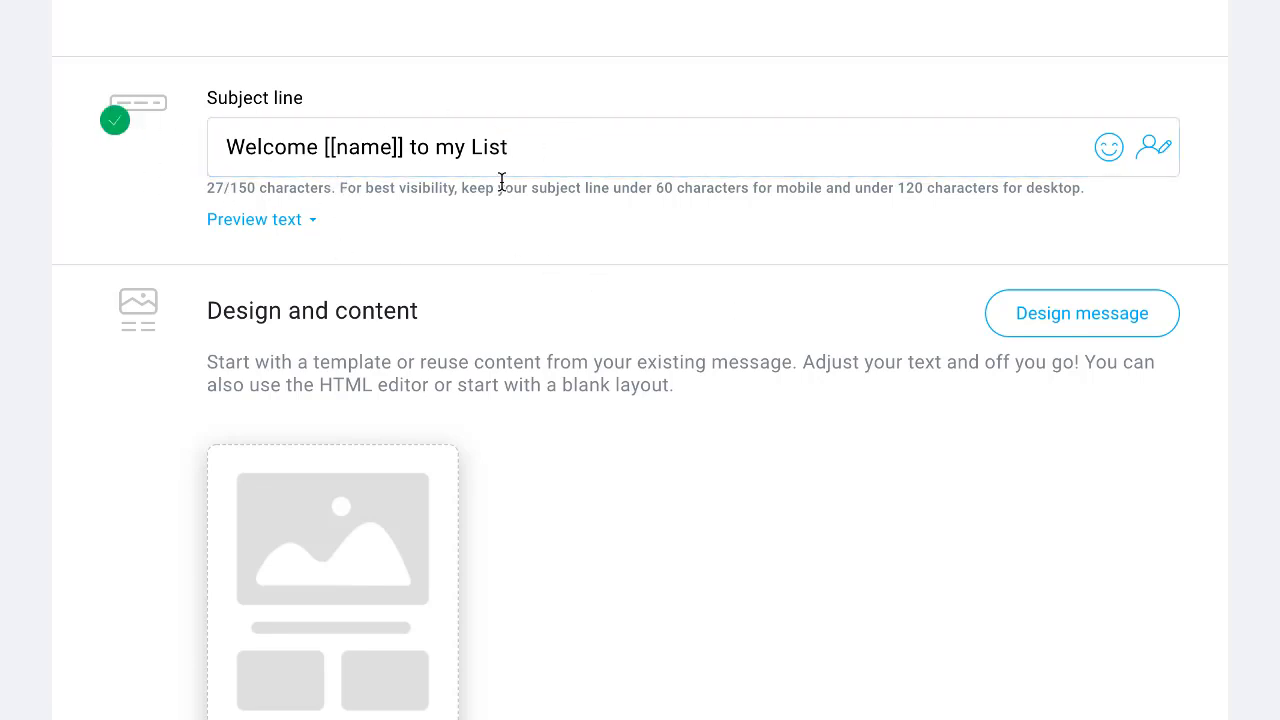
{"action": "left_click_drag", "start_coordinate": [324, 147], "coordinate": [410, 147]}
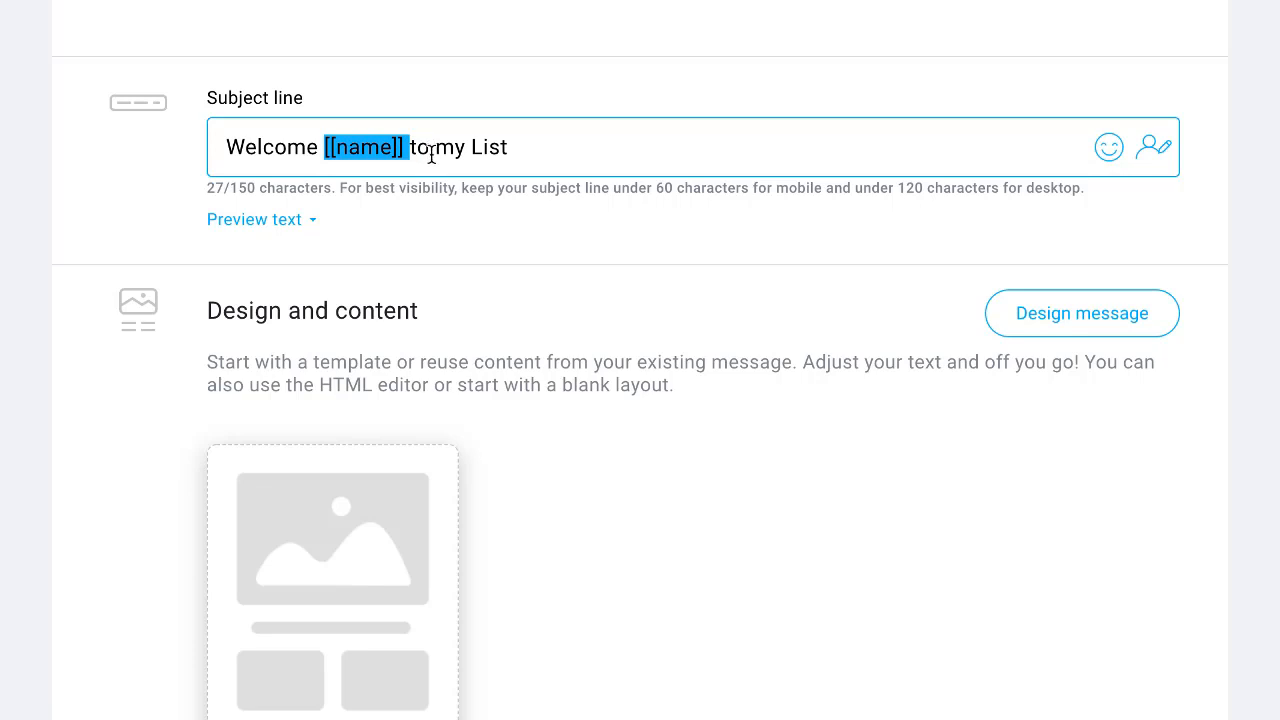
{"action": "left_click", "coordinate": [378, 150]}
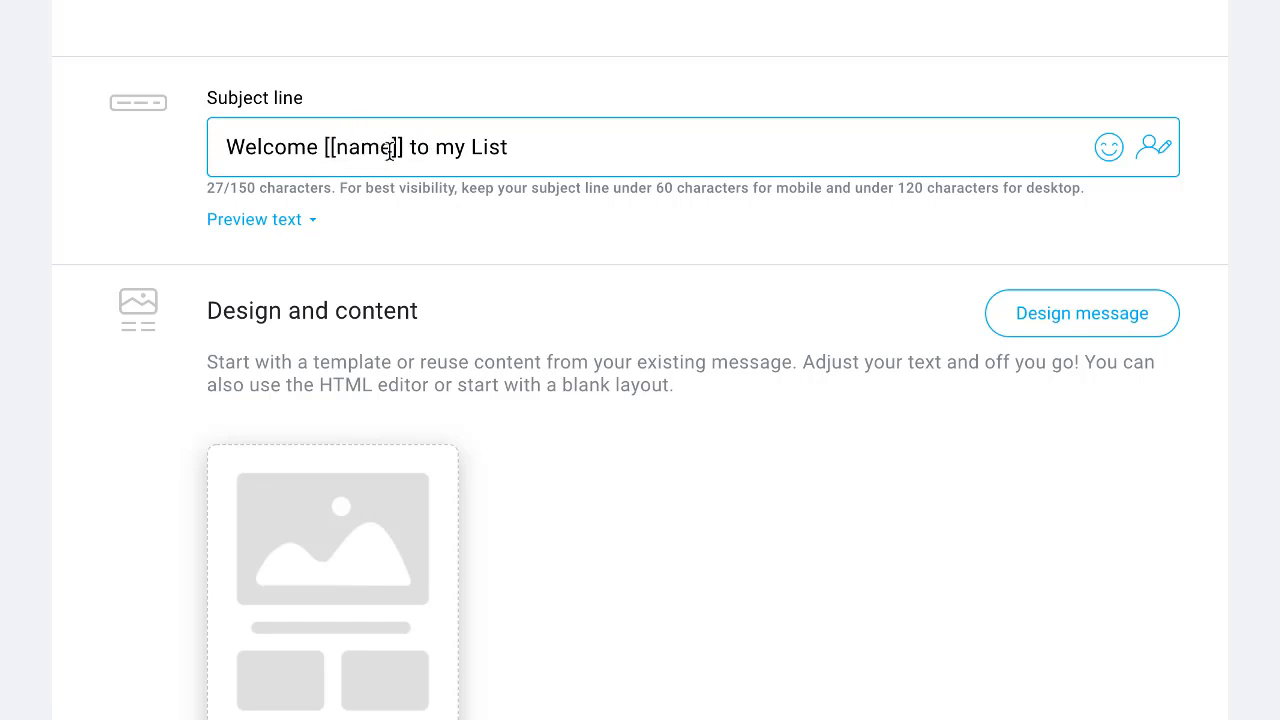
{"action": "left_click", "coordinate": [445, 219]}
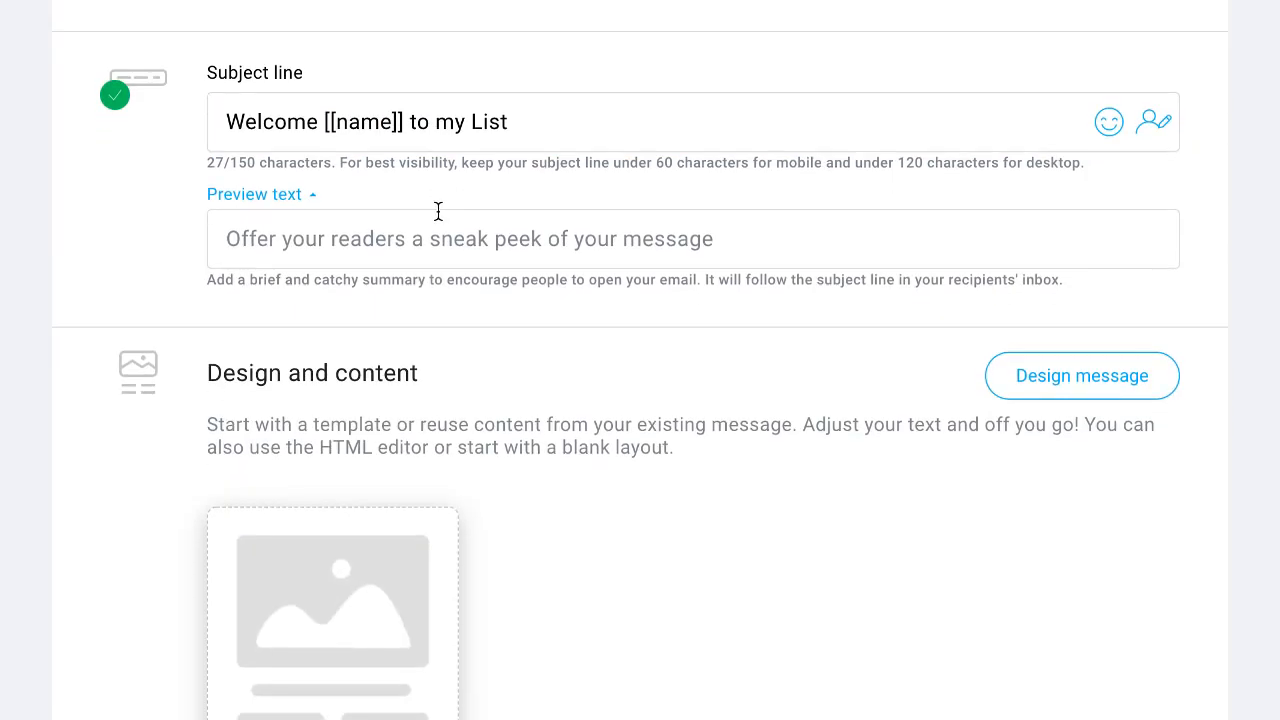
{"action": "left_click", "coordinate": [289, 196]}
Start designing the message with the empty "Blank template" from the blank templates
{"action": "scroll", "coordinate": [545, 257], "scroll_direction": "down", "scroll_amount": 3}
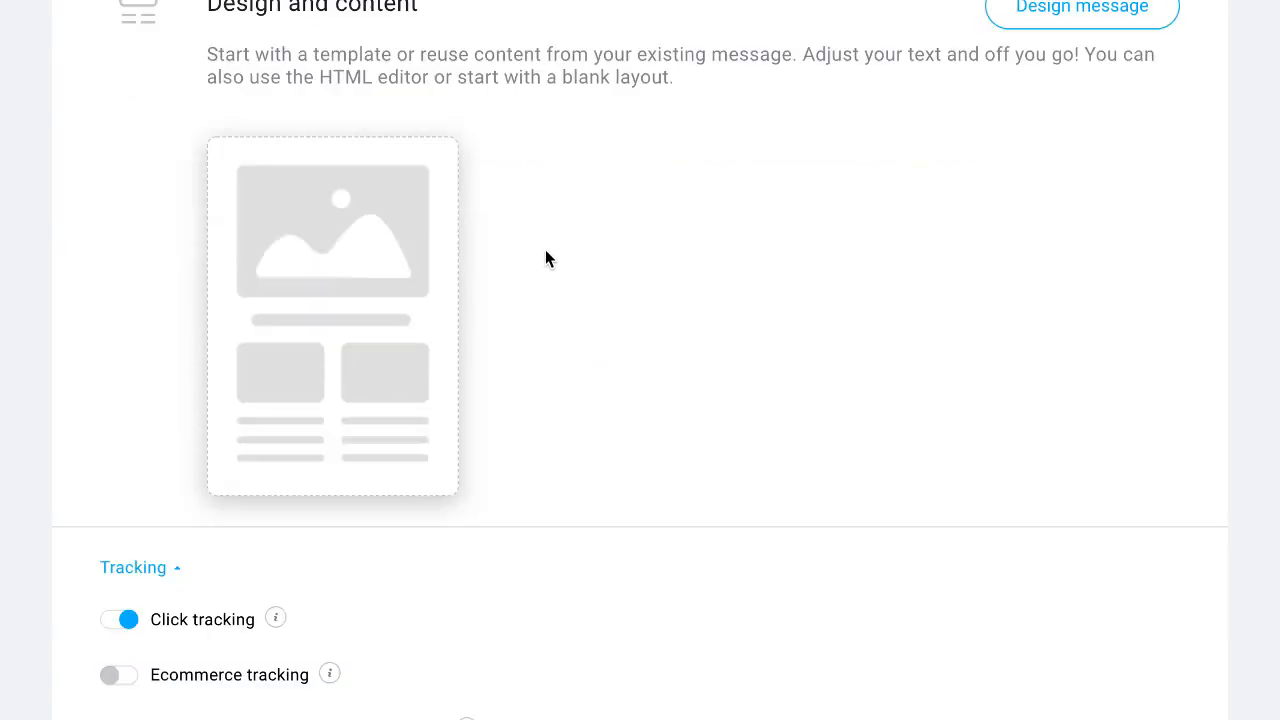
{"action": "scroll", "coordinate": [480, 240], "scroll_direction": "up", "scroll_amount": 1}
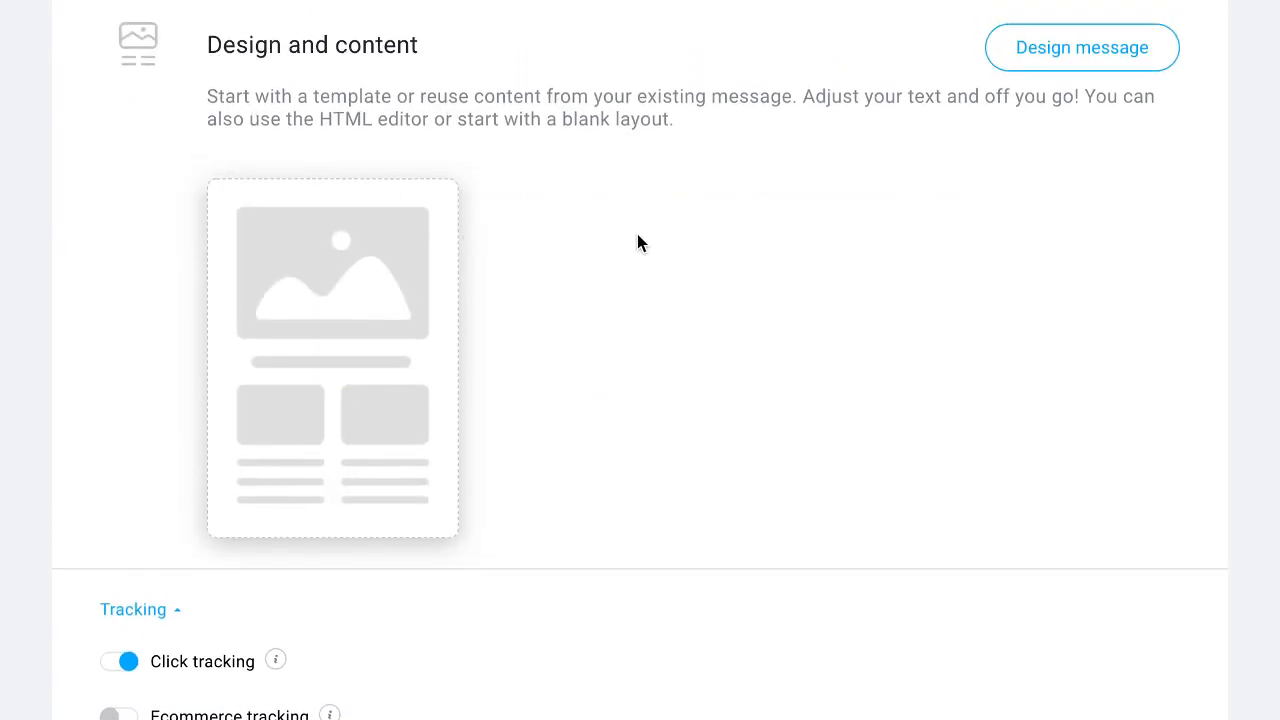
{"action": "left_click", "coordinate": [404, 308]}
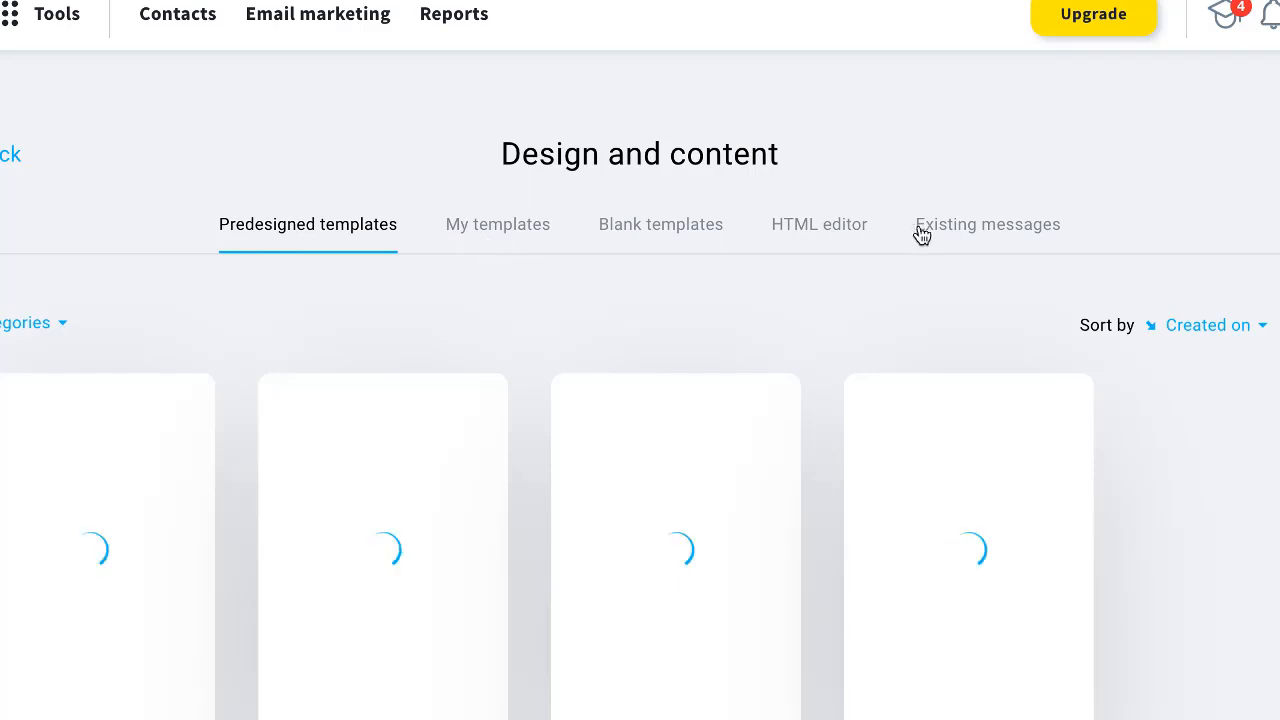
{"action": "scroll", "coordinate": [832, 255], "scroll_direction": "down", "scroll_amount": 2}
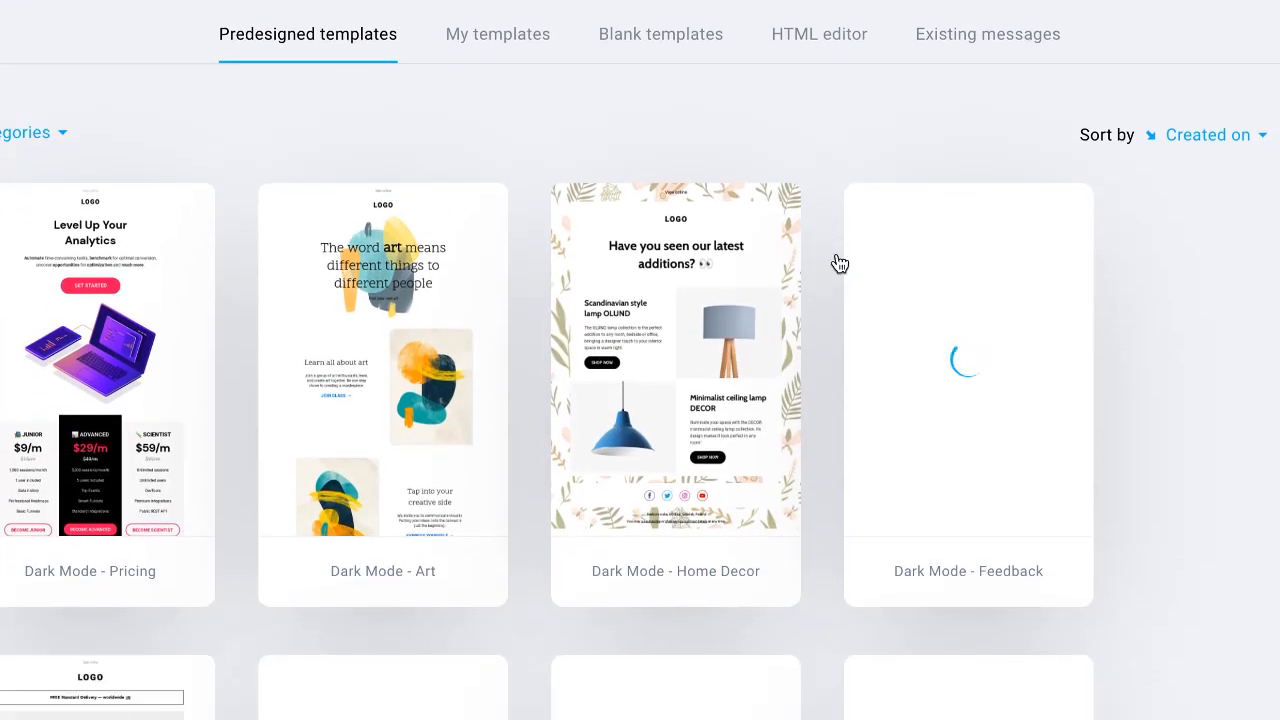
{"action": "scroll", "coordinate": [815, 275], "scroll_direction": "up", "scroll_amount": 1}
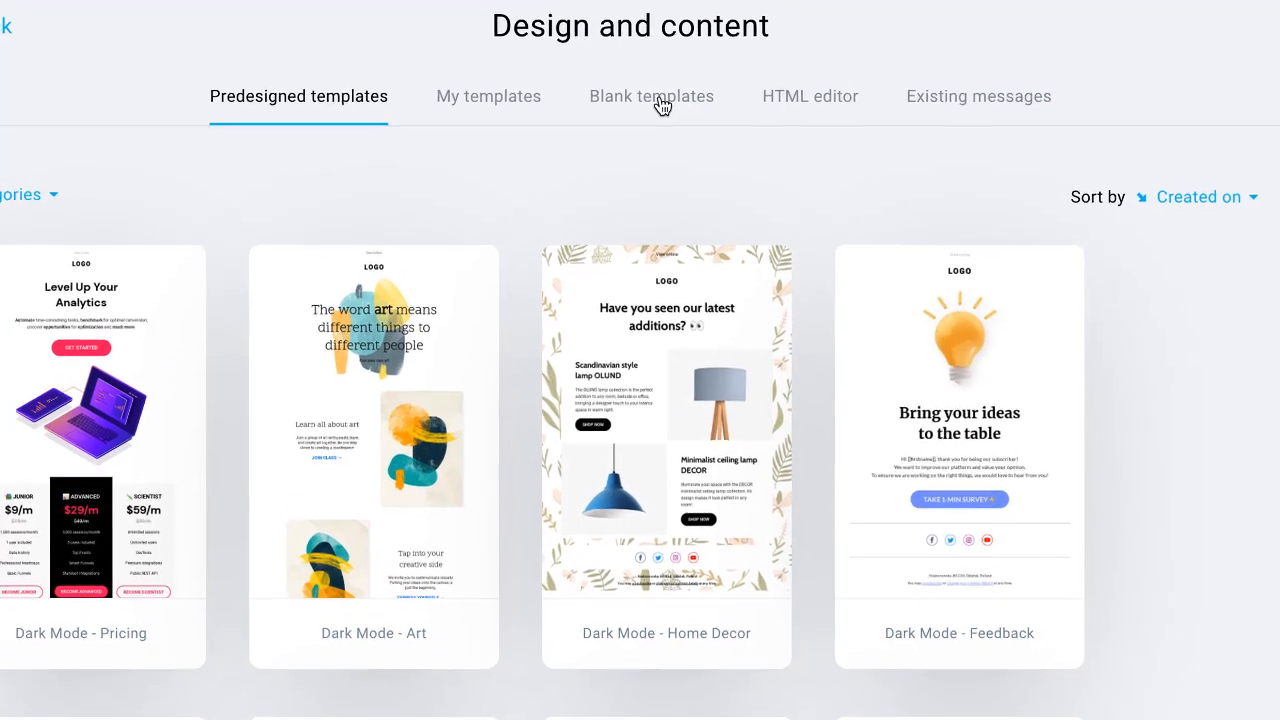
{"action": "left_click", "coordinate": [662, 100]}
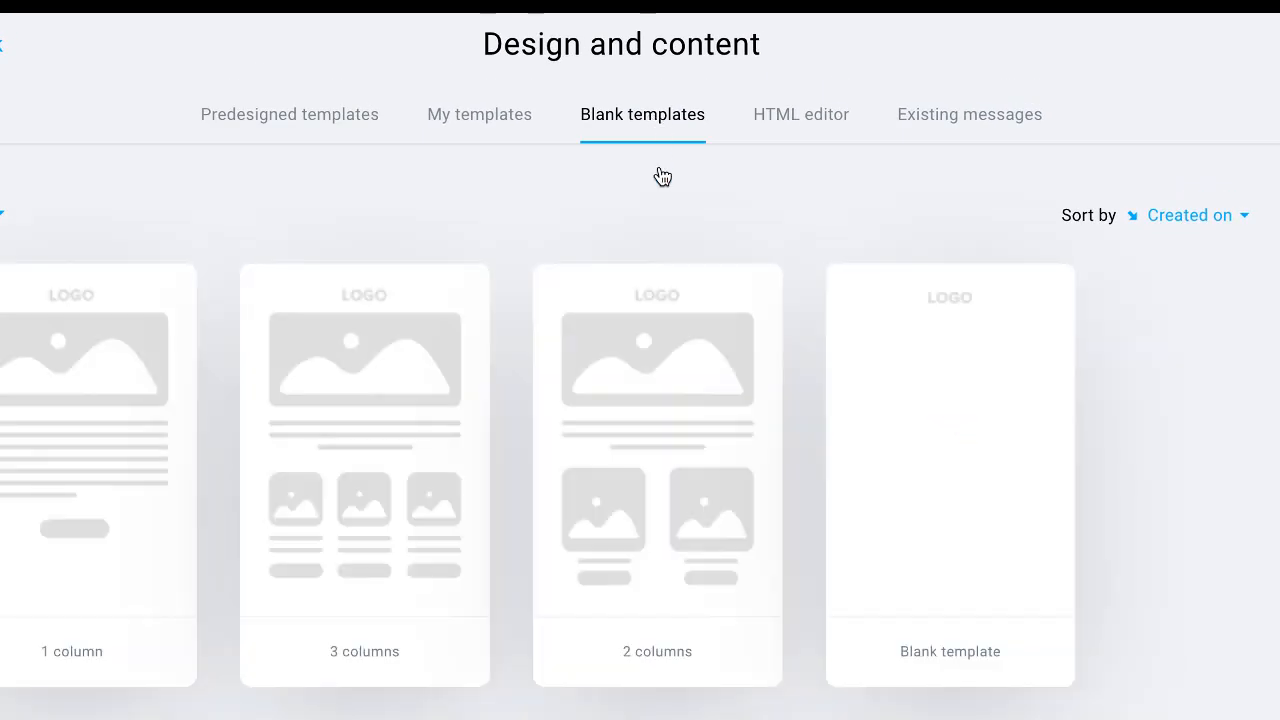
{"action": "mouse_move", "coordinate": [943, 628]}
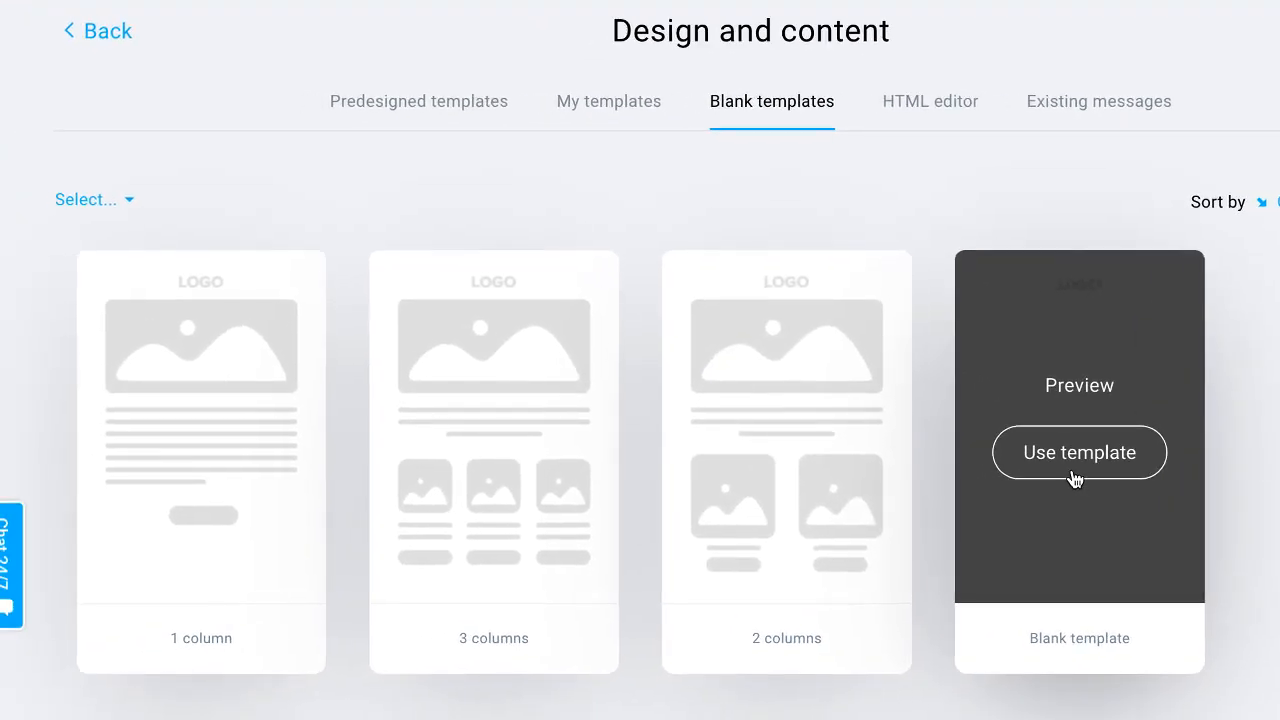
{"action": "left_click", "coordinate": [947, 485]}
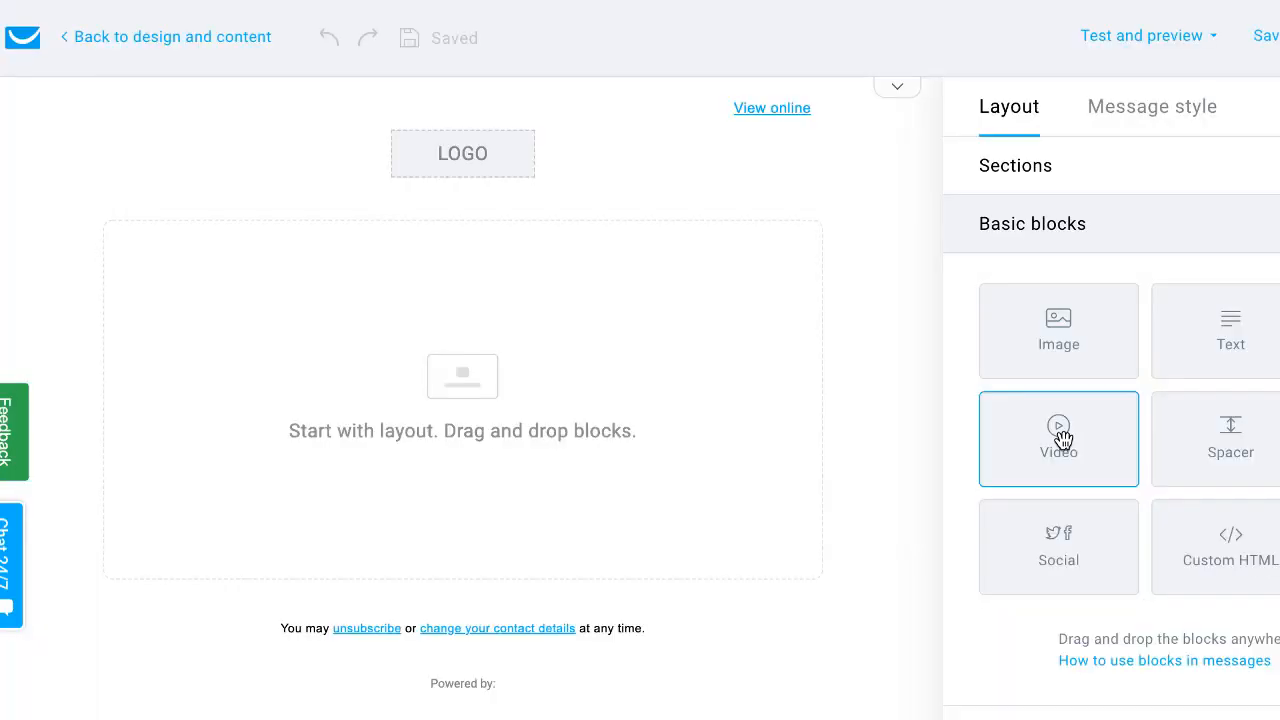
Turn off the "View online" link and the logo in the message header
{"action": "left_click", "coordinate": [577, 155]}
{"action": "scroll", "coordinate": [1112, 400], "scroll_direction": "down", "scroll_amount": 1}
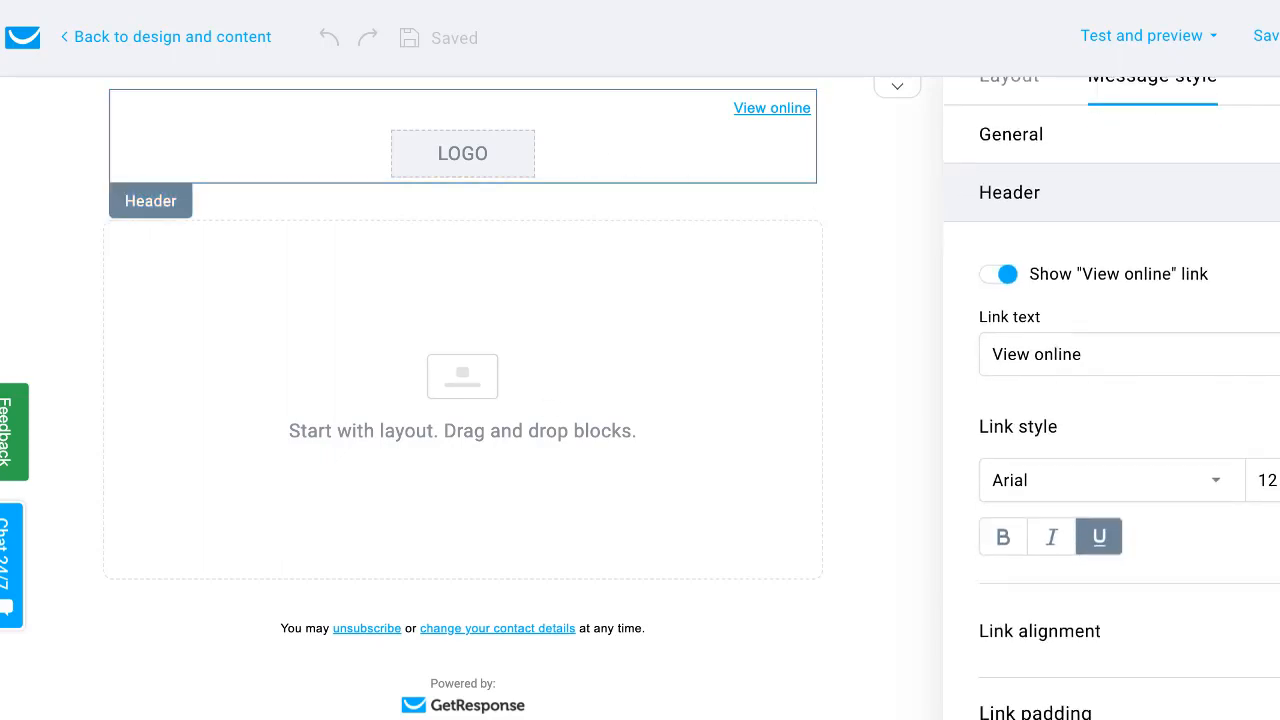
{"action": "scroll", "coordinate": [1138, 327], "scroll_direction": "up", "scroll_amount": 1}
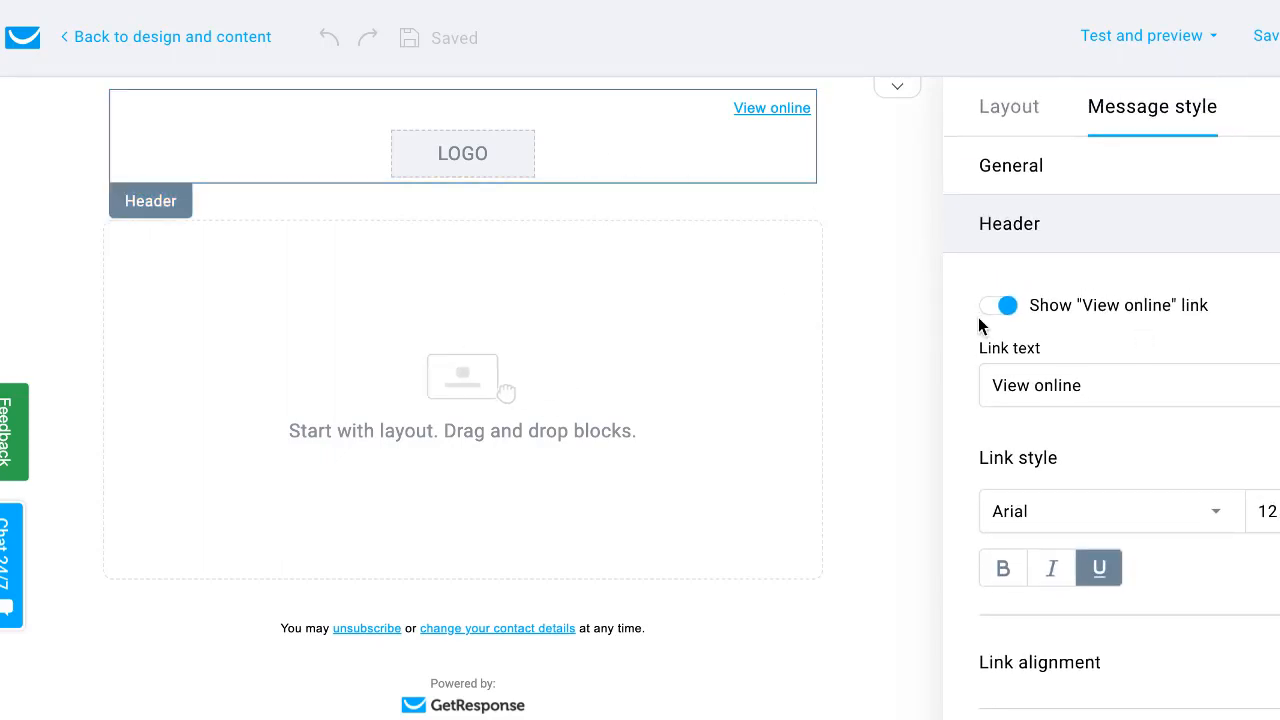
{"action": "left_click", "coordinate": [1004, 309]}
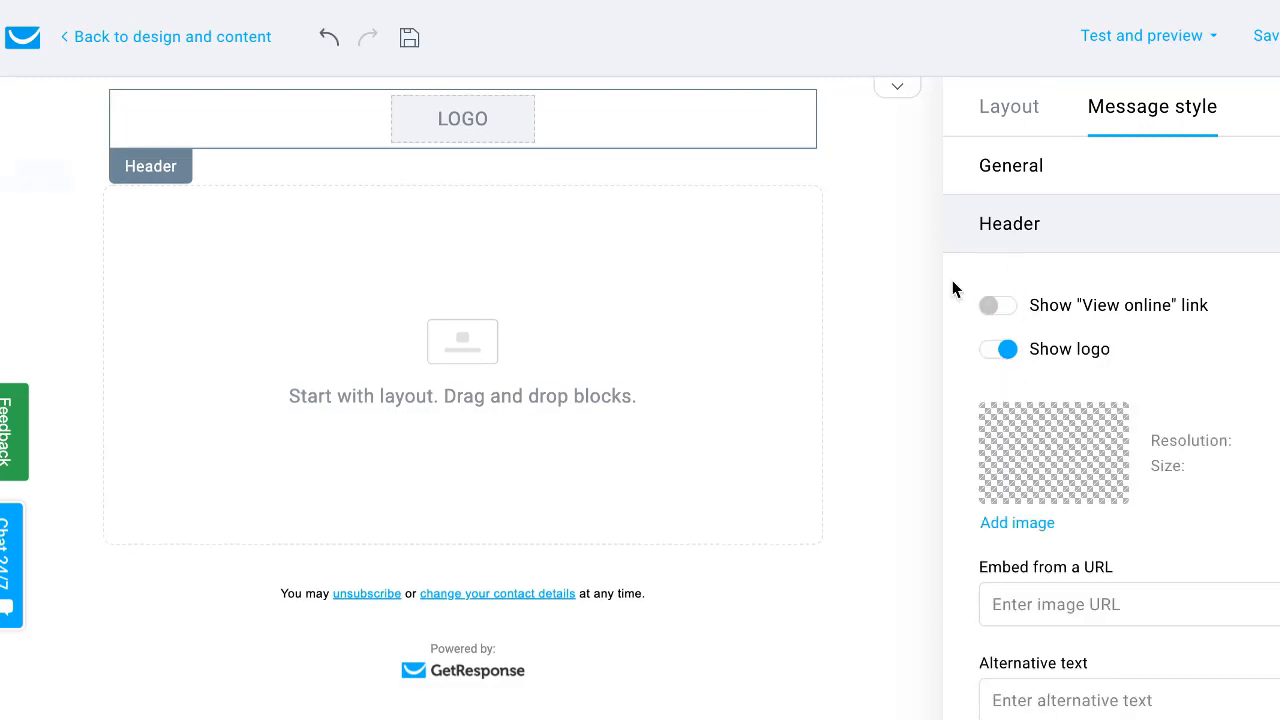
{"action": "left_click", "coordinate": [1000, 350]}
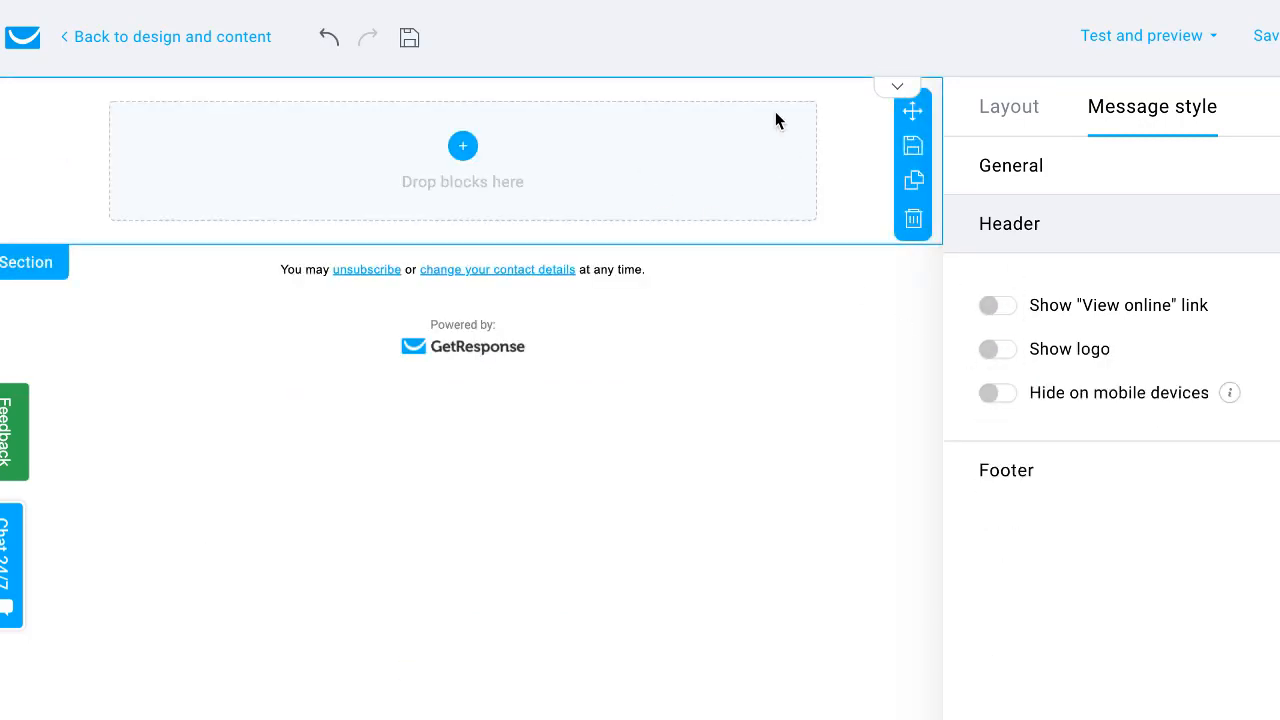
Add a Text block to the empty section of the message
{"action": "left_click", "coordinate": [604, 196]}
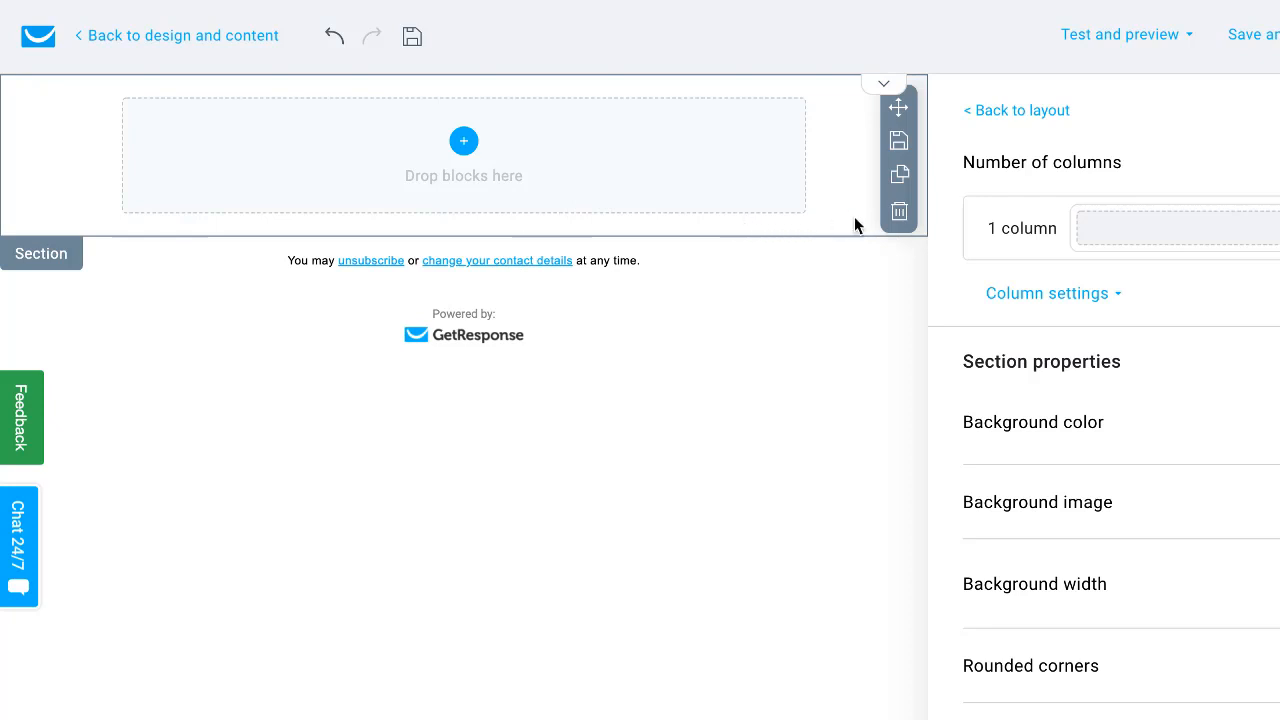
{"action": "left_click", "coordinate": [986, 112]}
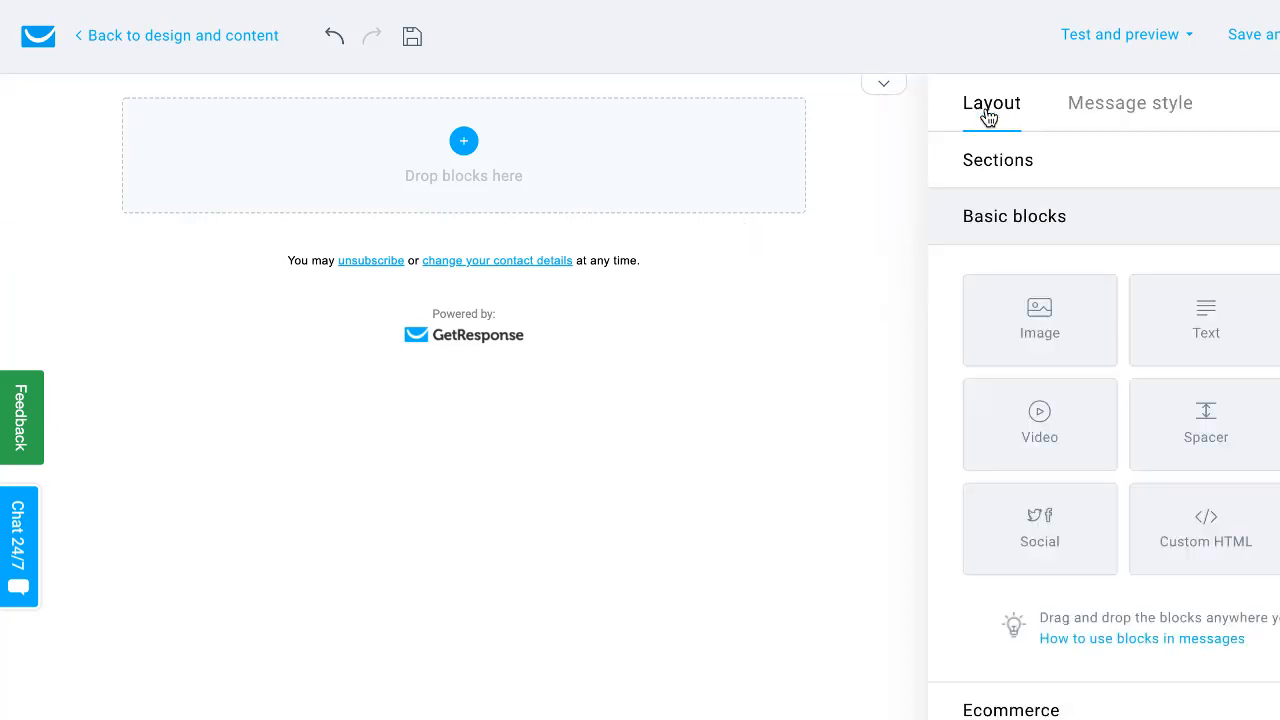
{"action": "left_click_drag", "start_coordinate": [1188, 326], "coordinate": [470, 157]}
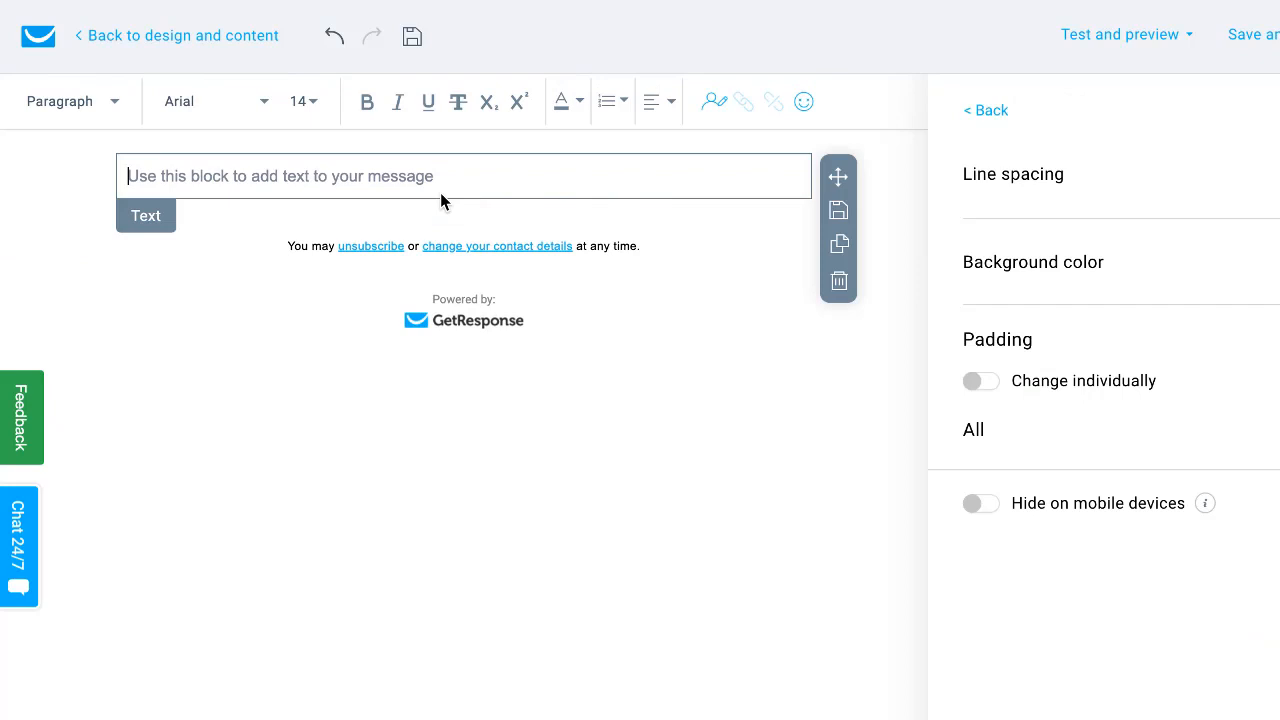
Write the greeting "Hello" followed by the name contact data field and a comma in the text block
{"action": "type", "text": "Hello"}
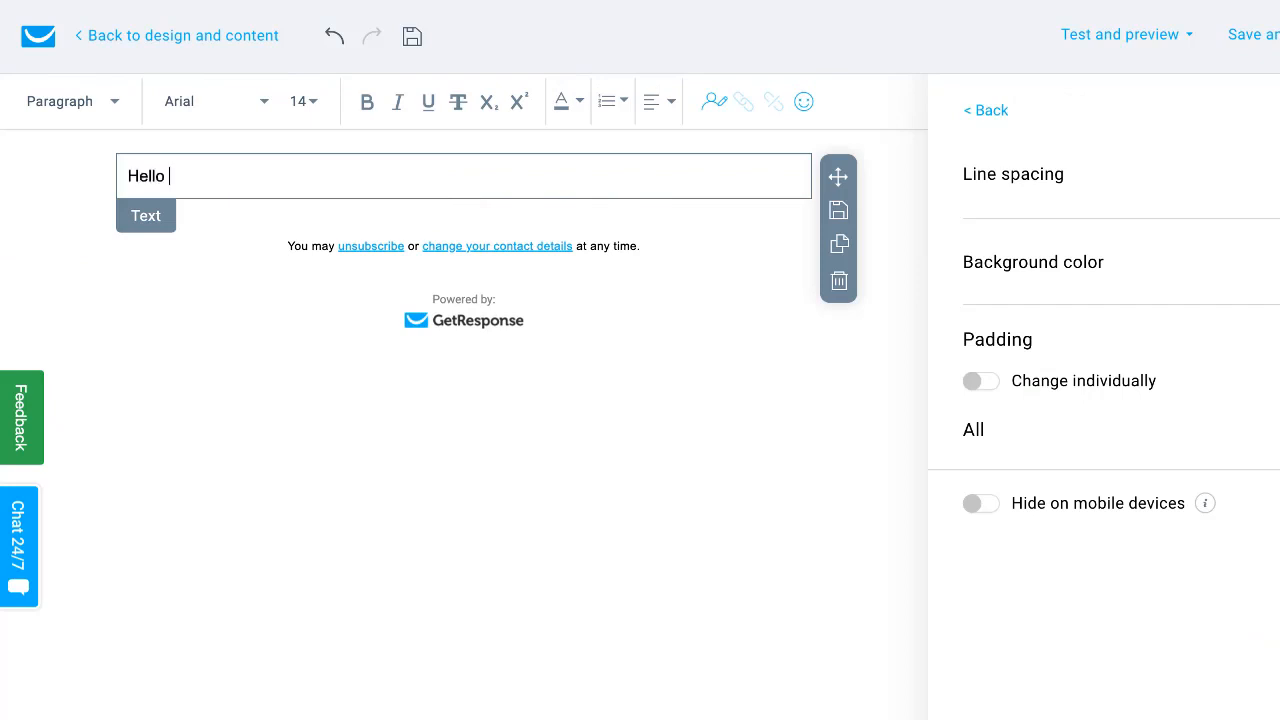
{"action": "left_click", "coordinate": [719, 112]}
{"action": "type", "text": "name"}
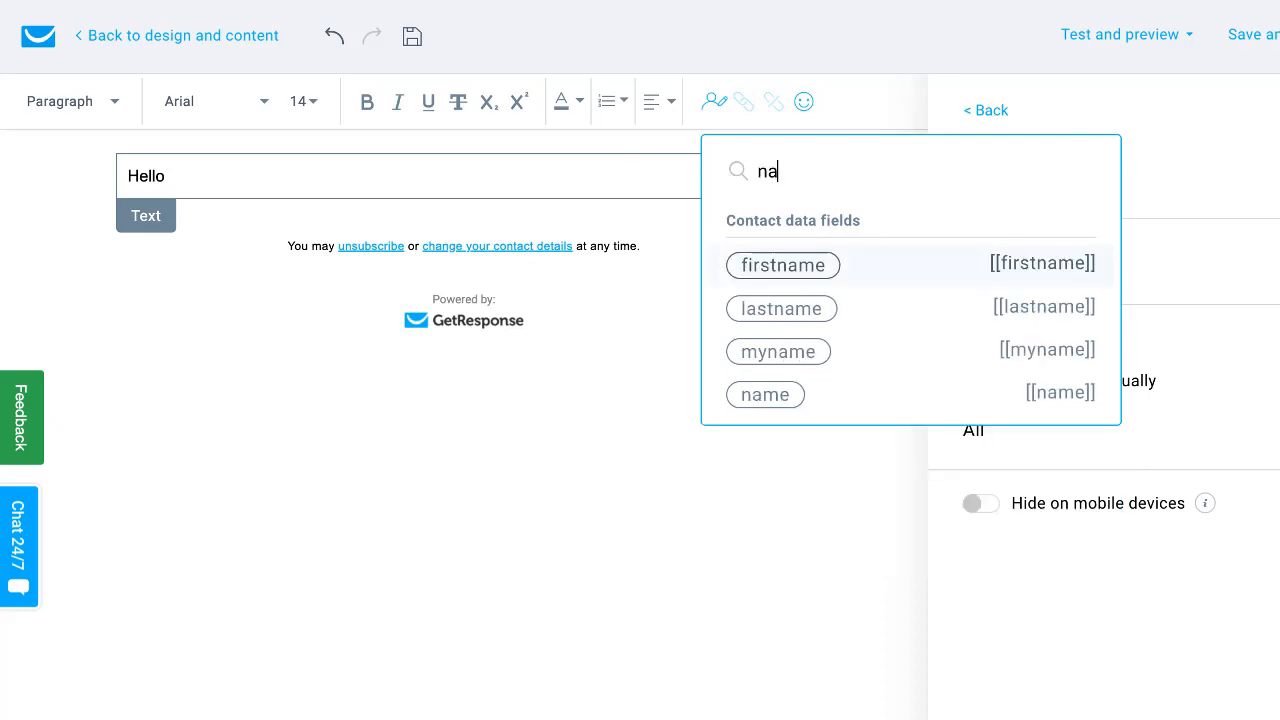
{"action": "left_click", "coordinate": [765, 396]}
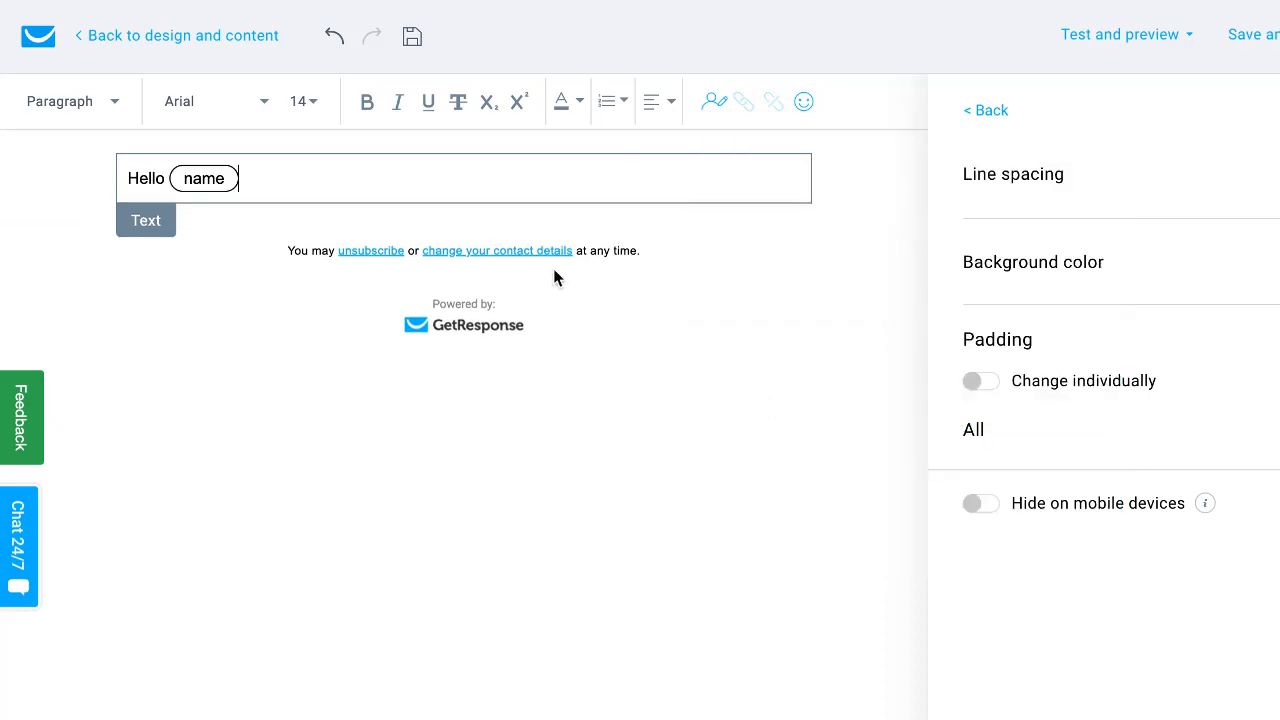
{"action": "type", "text": ","}
{"action": "key", "text": "Return"}
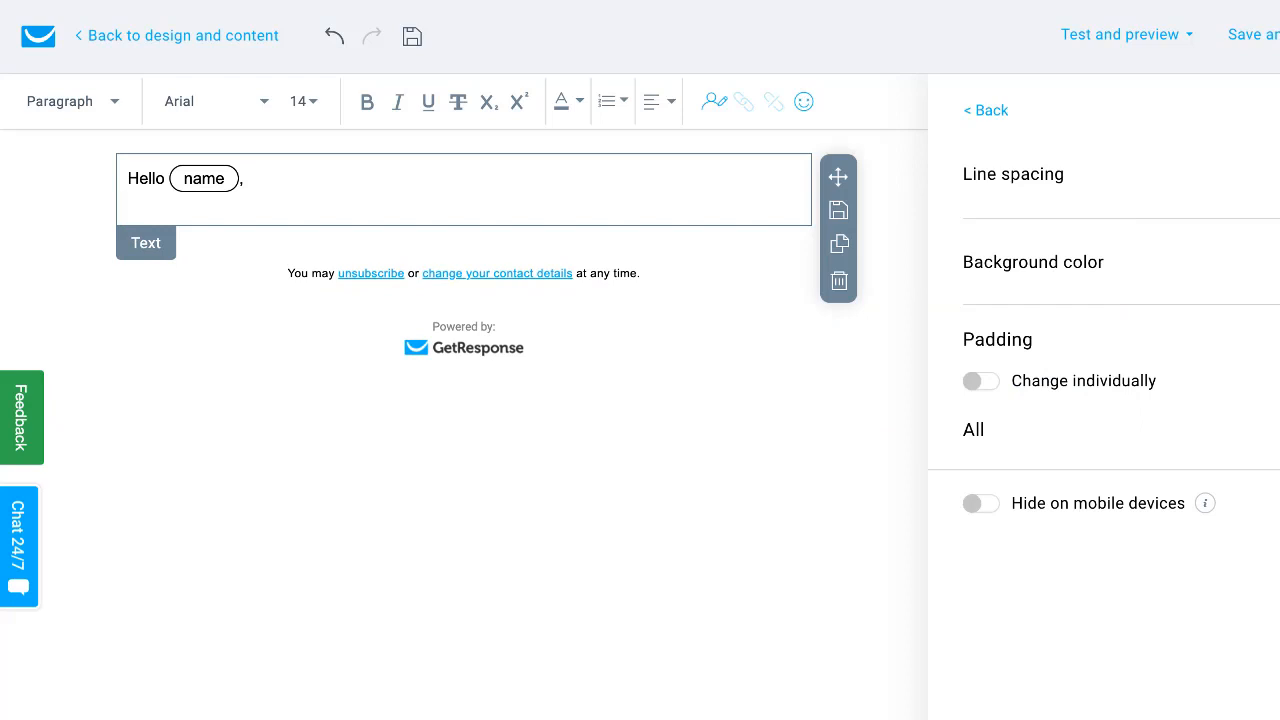
{"action": "type", "text": "I want to welcome you to my world."}
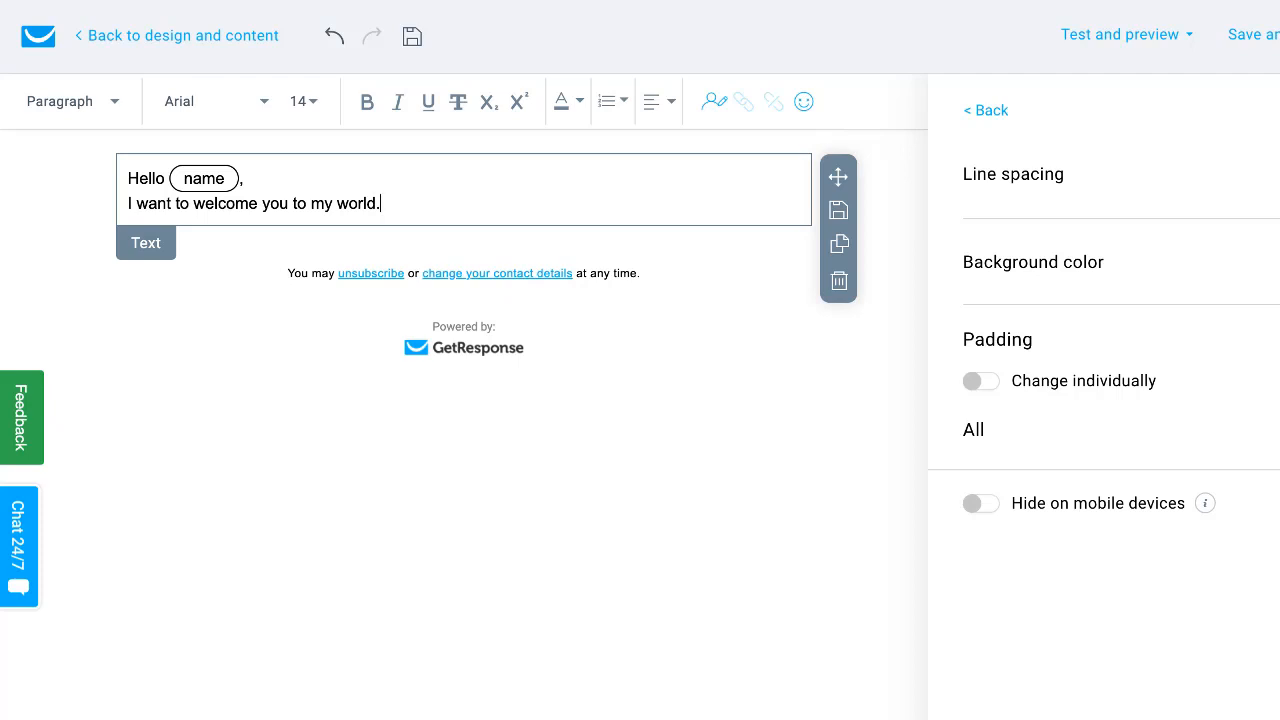
{"action": "key", "text": "Return"}
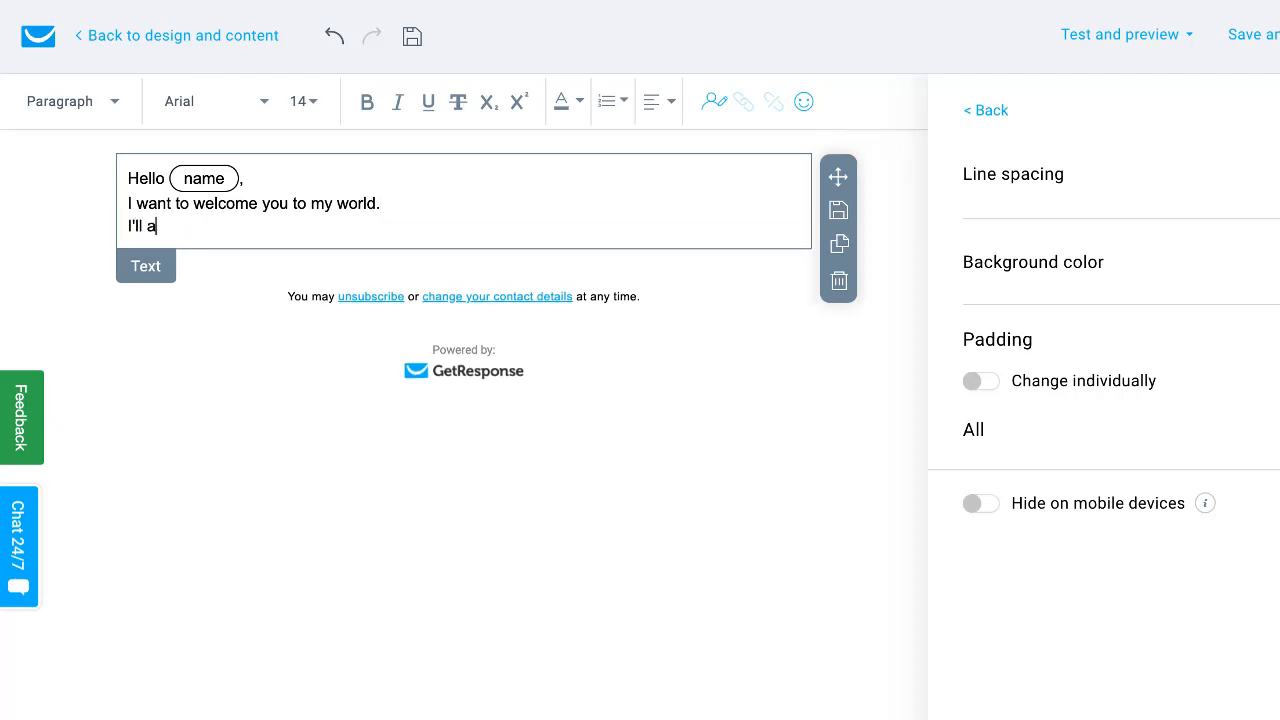
{"action": "type", "text": "I'll always send yo"}
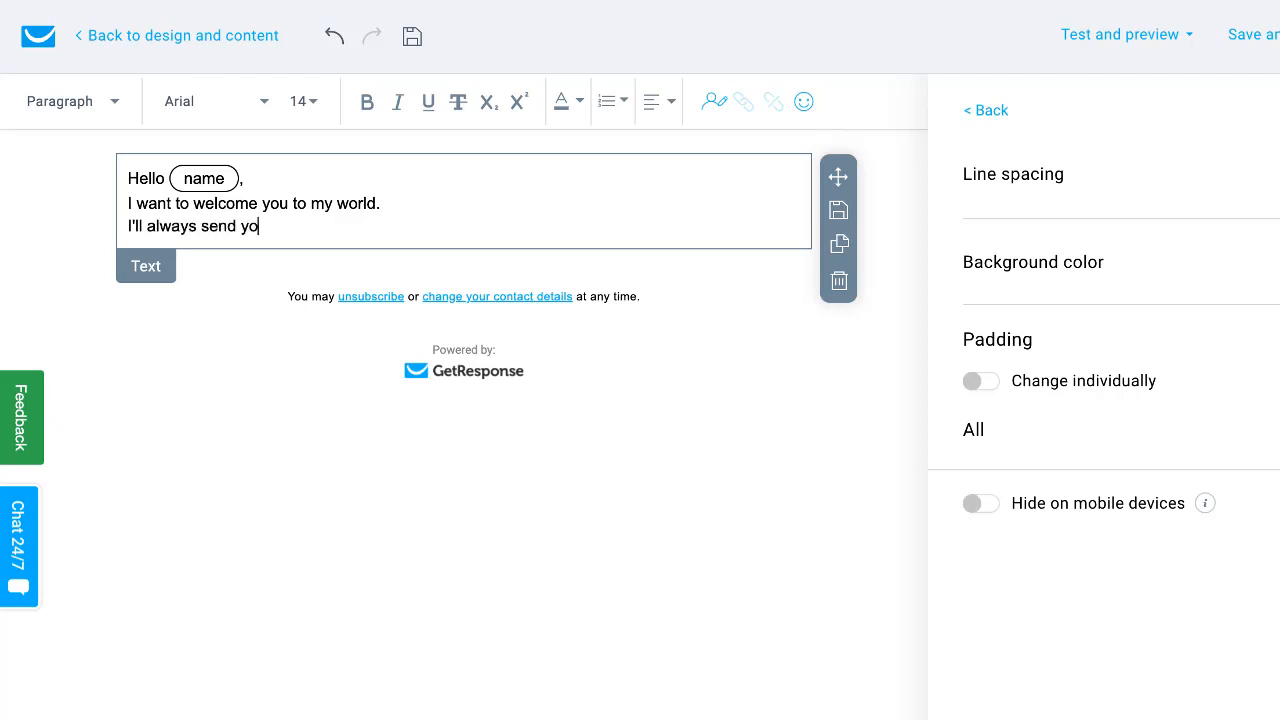
{"action": "type", "text": "u valuable informatio"}
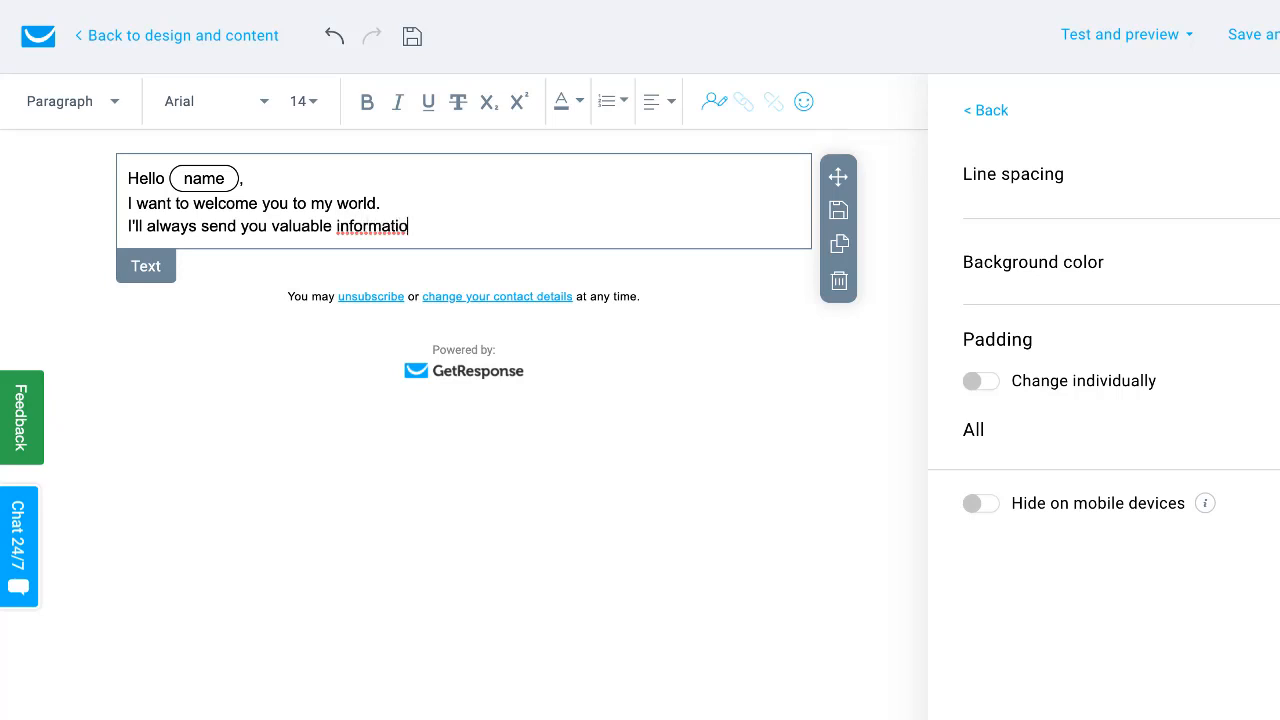
{"action": "key", "text": "shift+Home"}
{"action": "key", "text": "shift+Up"}
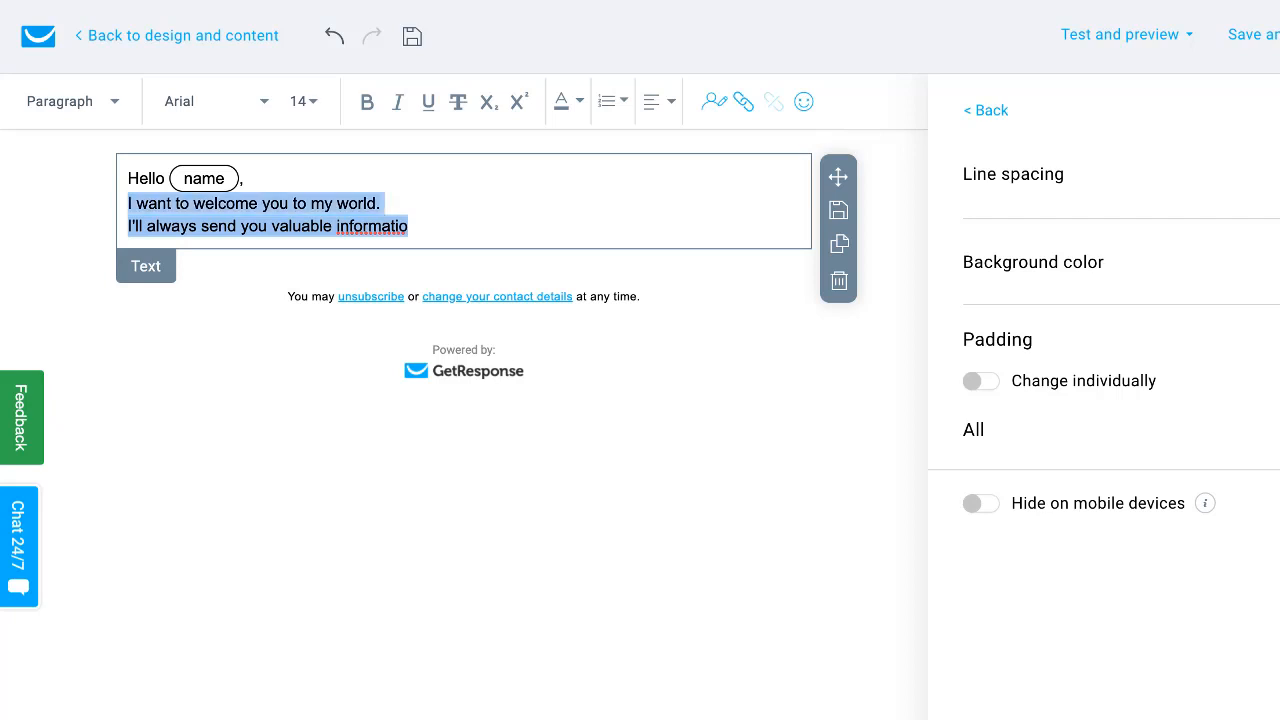
{"action": "key", "text": "BackSpace"}
Add the line "This is the link to access the gift....." below the greeting
{"action": "key", "text": "Return"}
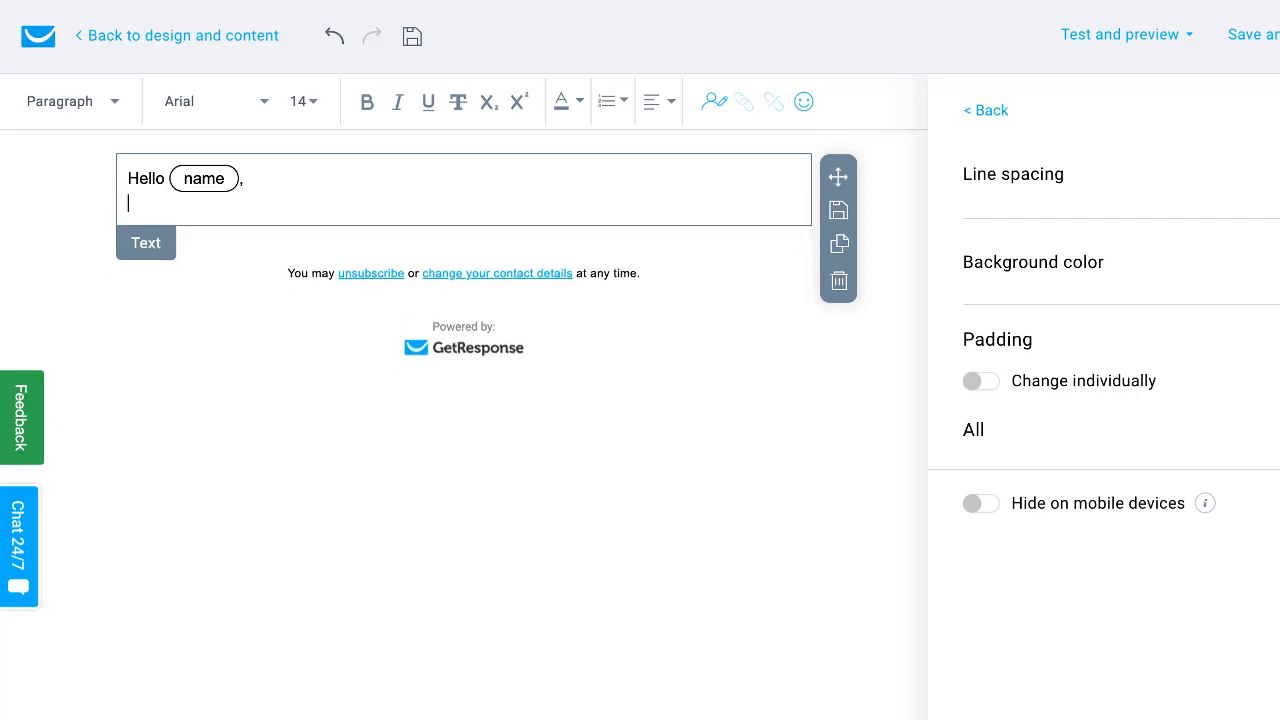
{"action": "type", "text": "This is the link to ac"}
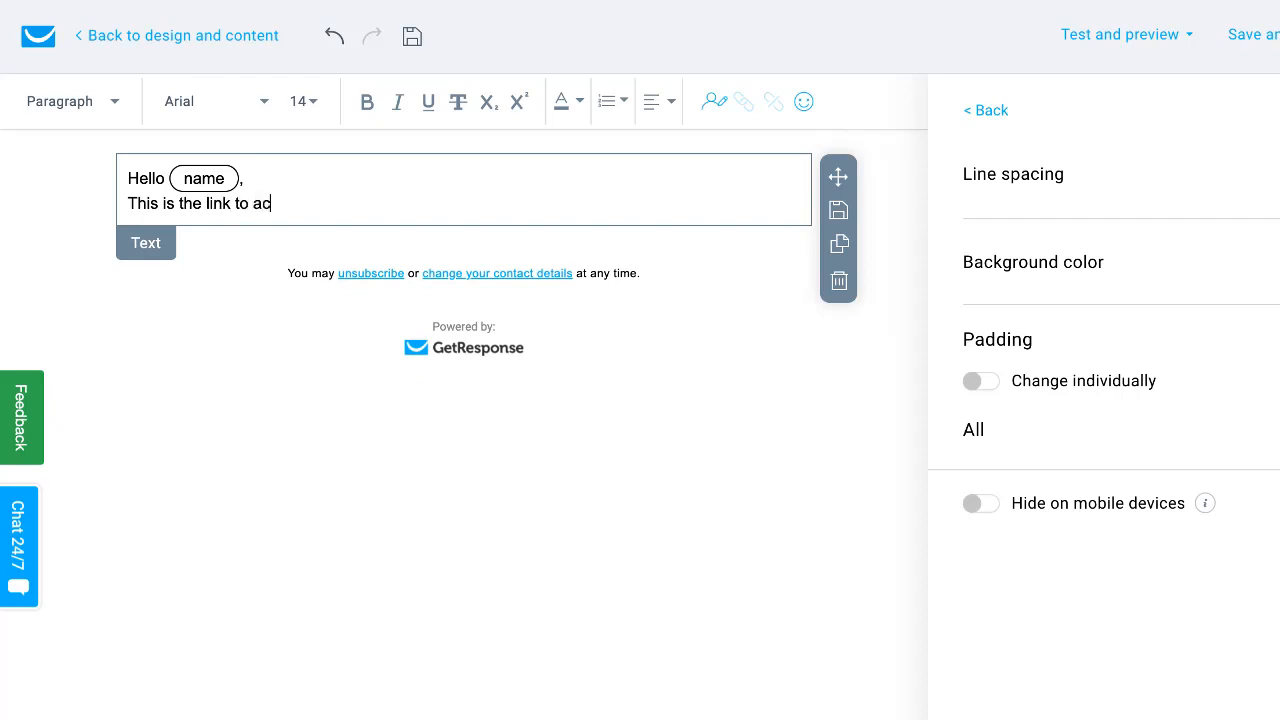
{"action": "type", "text": "cess the gift....."}
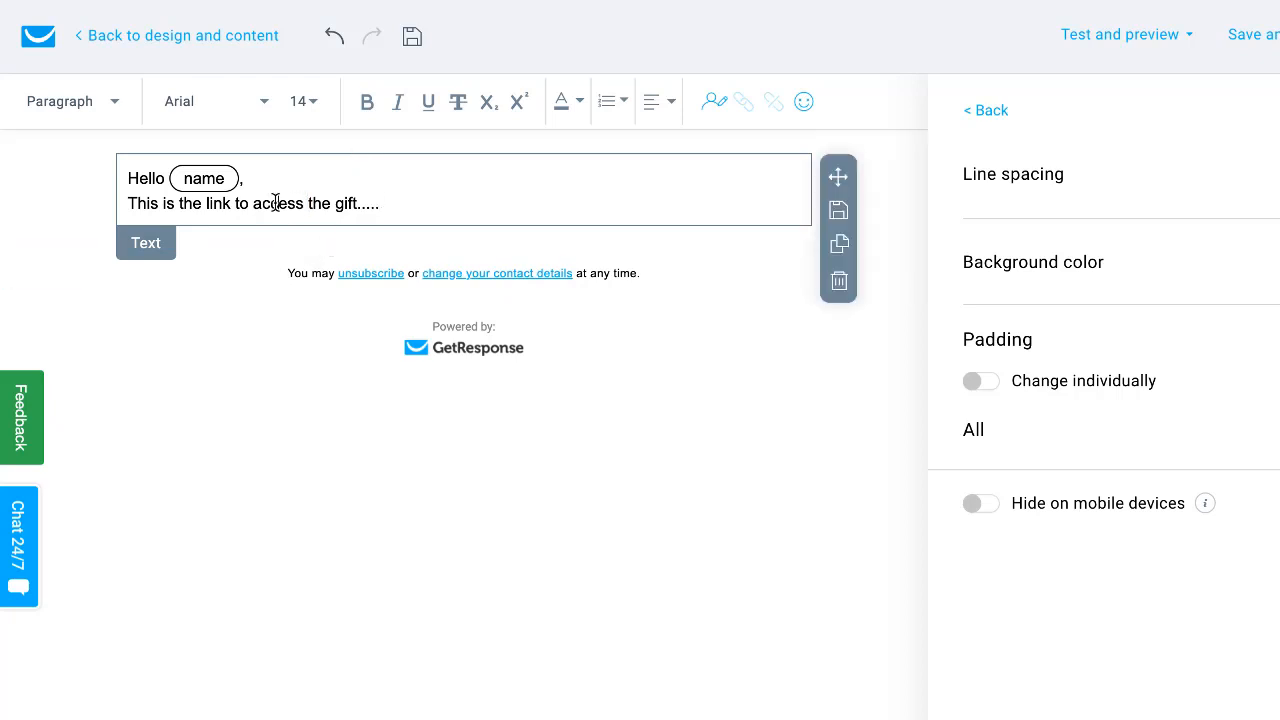
Make the word "access" bold in the message's second line
{"action": "left_click_drag", "start_coordinate": [252, 203], "coordinate": [305, 207]}
{"action": "left_click", "coordinate": [367, 102]}
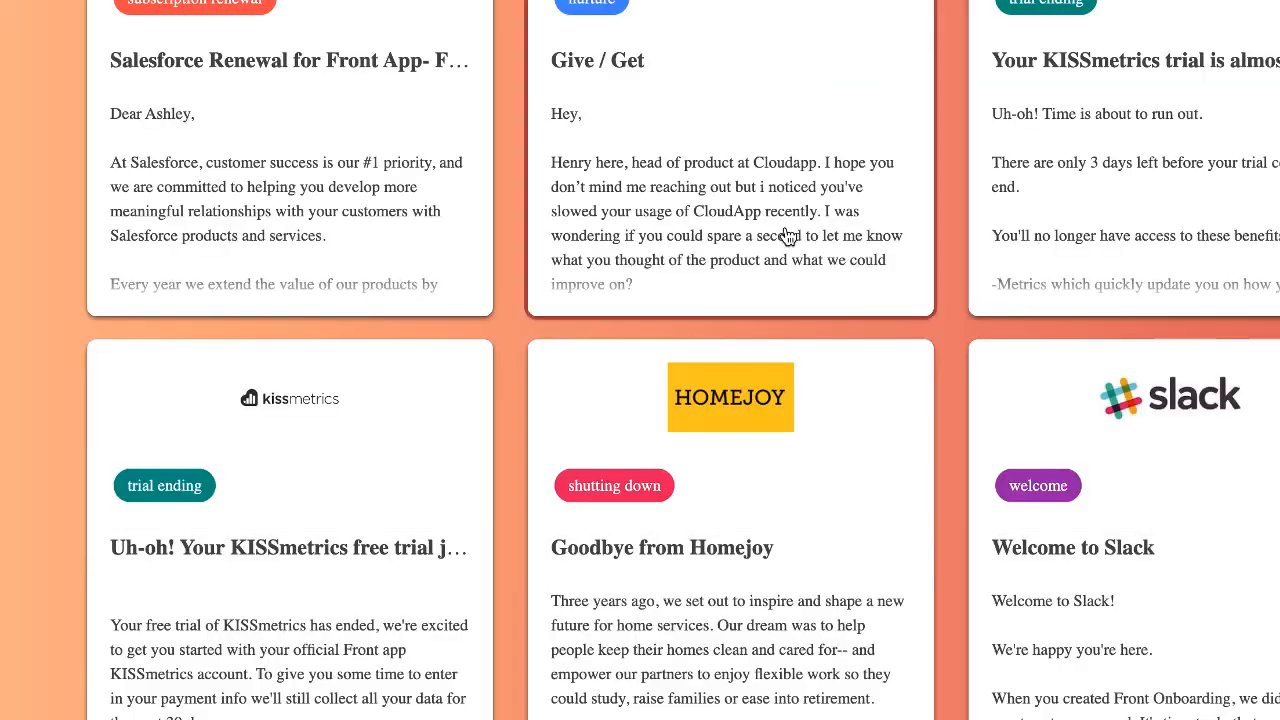
Browse the sample email cards on goodemailcopy.com for copy inspiration
{"action": "scroll", "coordinate": [770, 260], "scroll_direction": "up", "scroll_amount": 2}
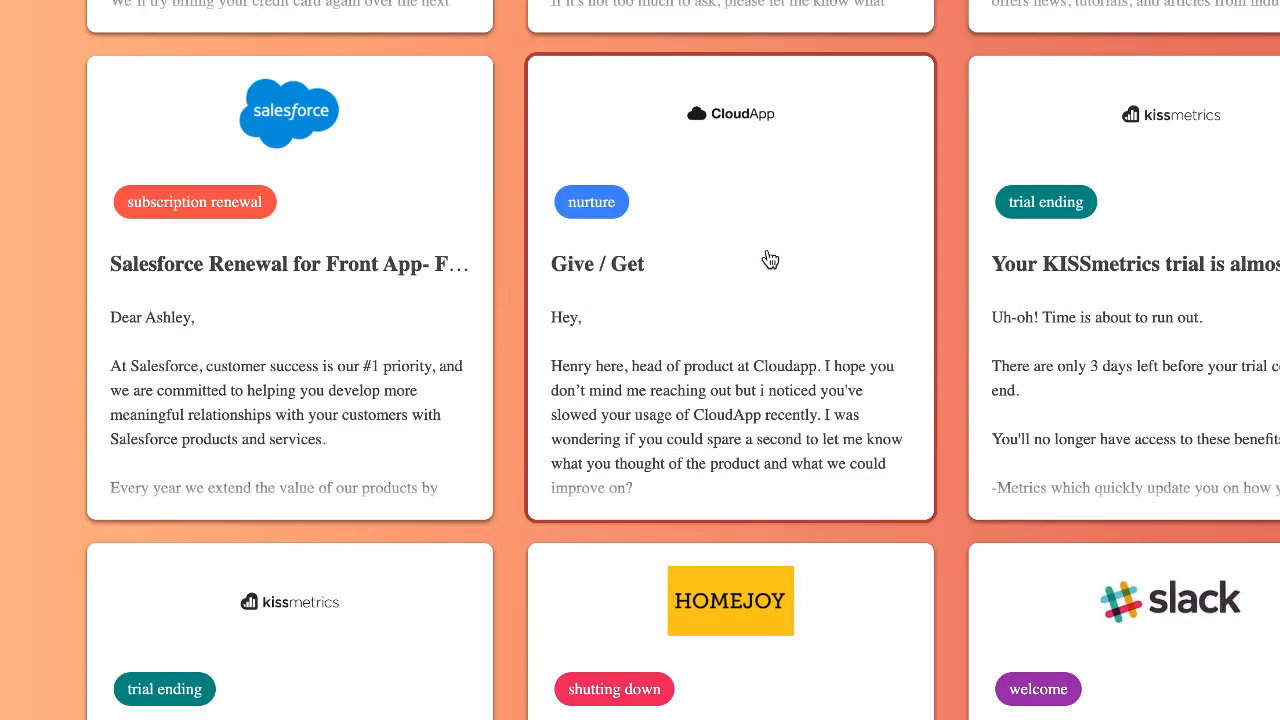
{"action": "scroll", "coordinate": [770, 260], "scroll_direction": "up", "scroll_amount": 10}
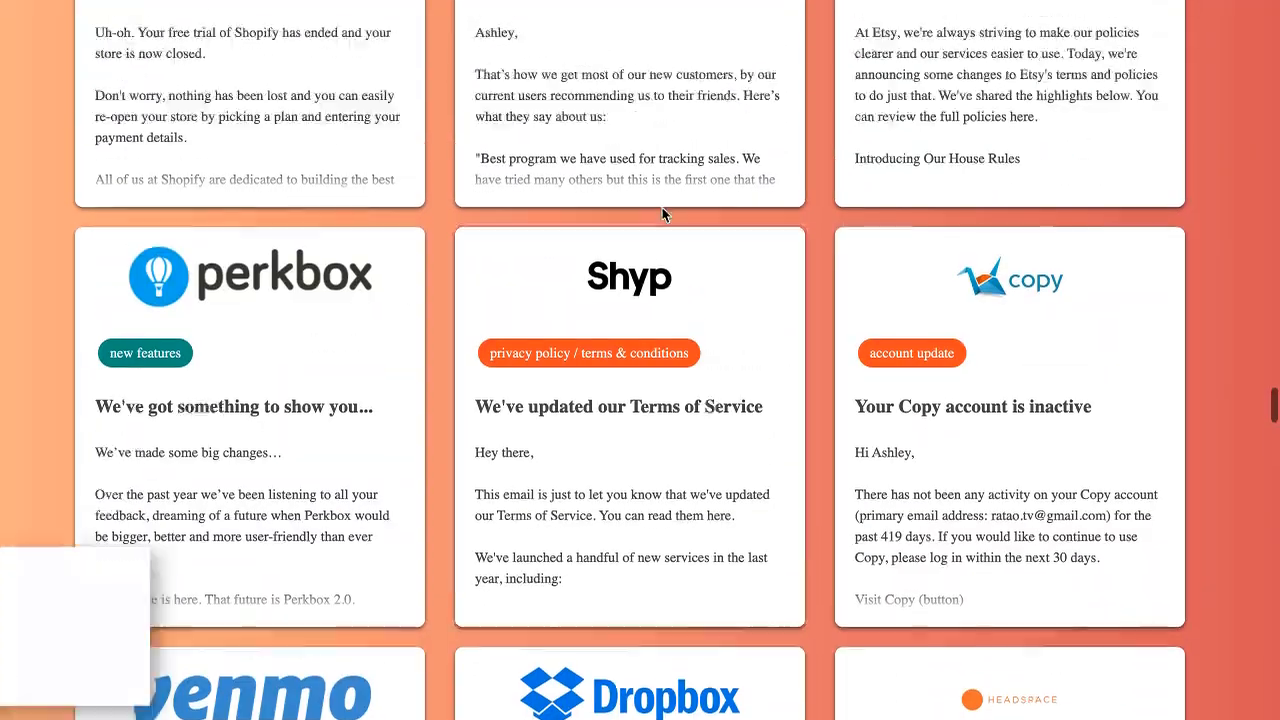
{"action": "scroll", "coordinate": [662, 213], "scroll_direction": "up", "scroll_amount": 5}
{"action": "scroll", "coordinate": [665, 224], "scroll_direction": "down", "scroll_amount": 20}
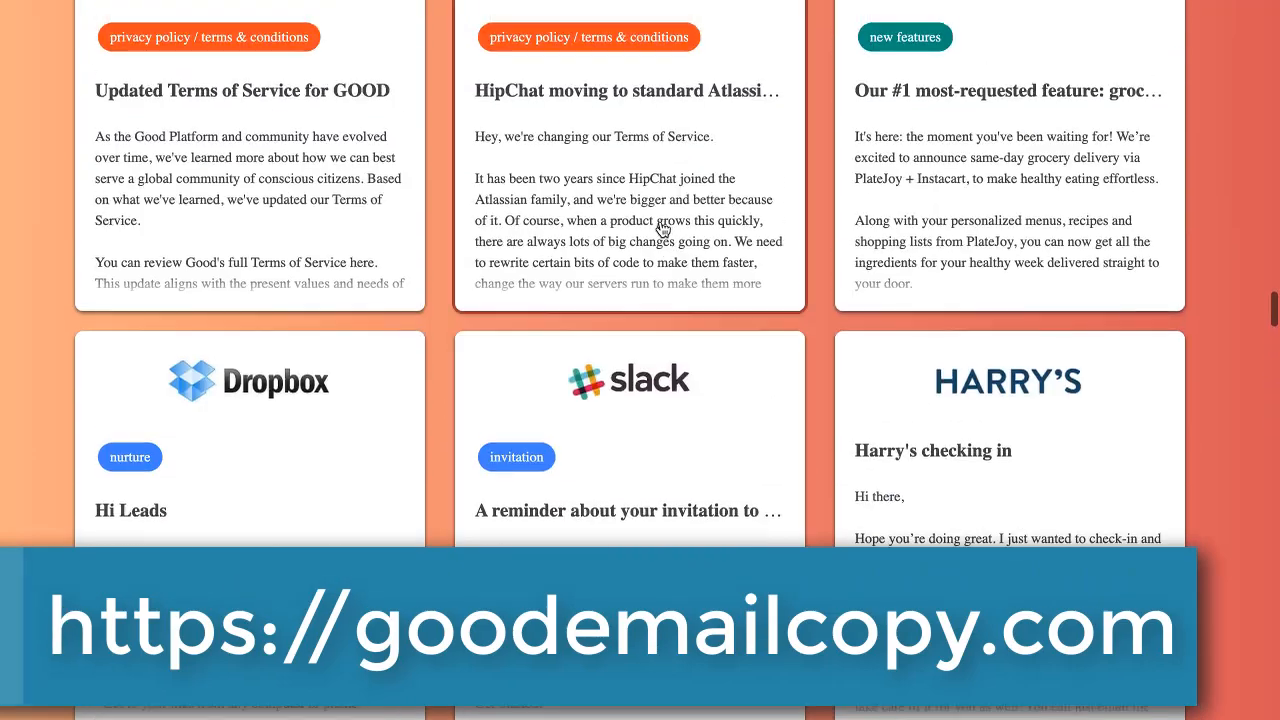
{"action": "scroll", "coordinate": [661, 238], "scroll_direction": "up", "scroll_amount": 20}
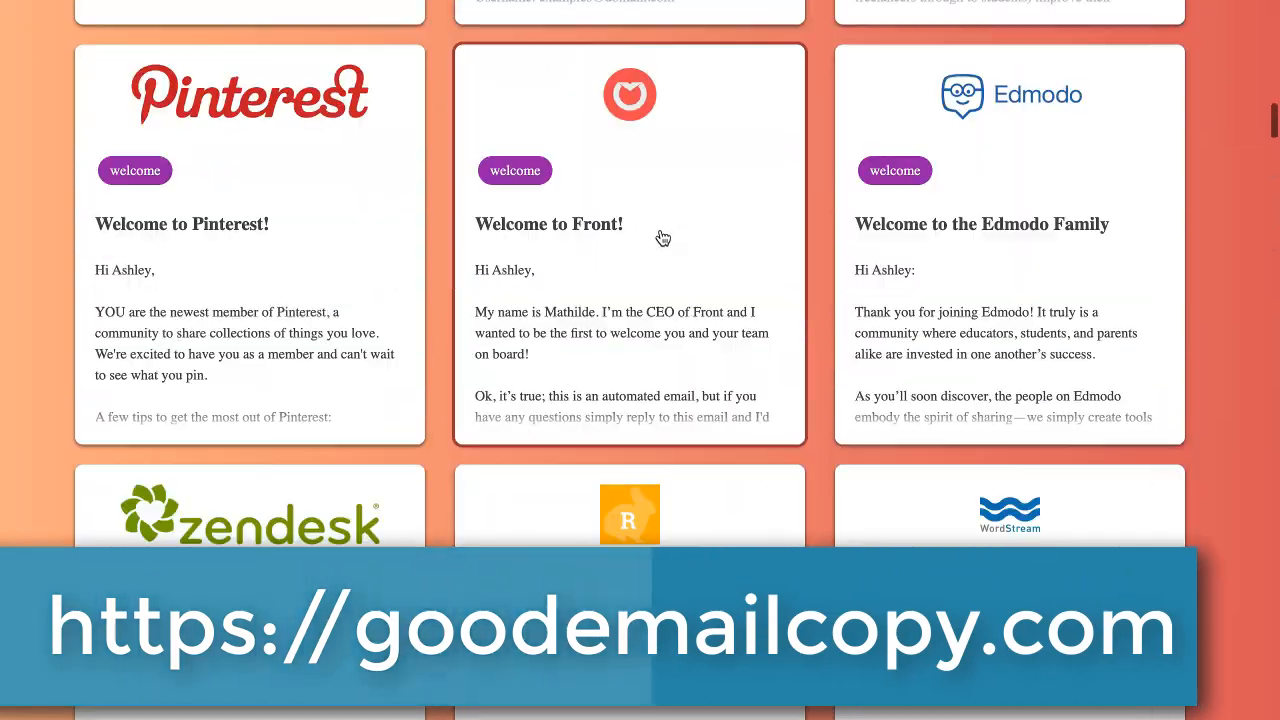
{"action": "scroll", "coordinate": [664, 240], "scroll_direction": "down", "scroll_amount": 10}
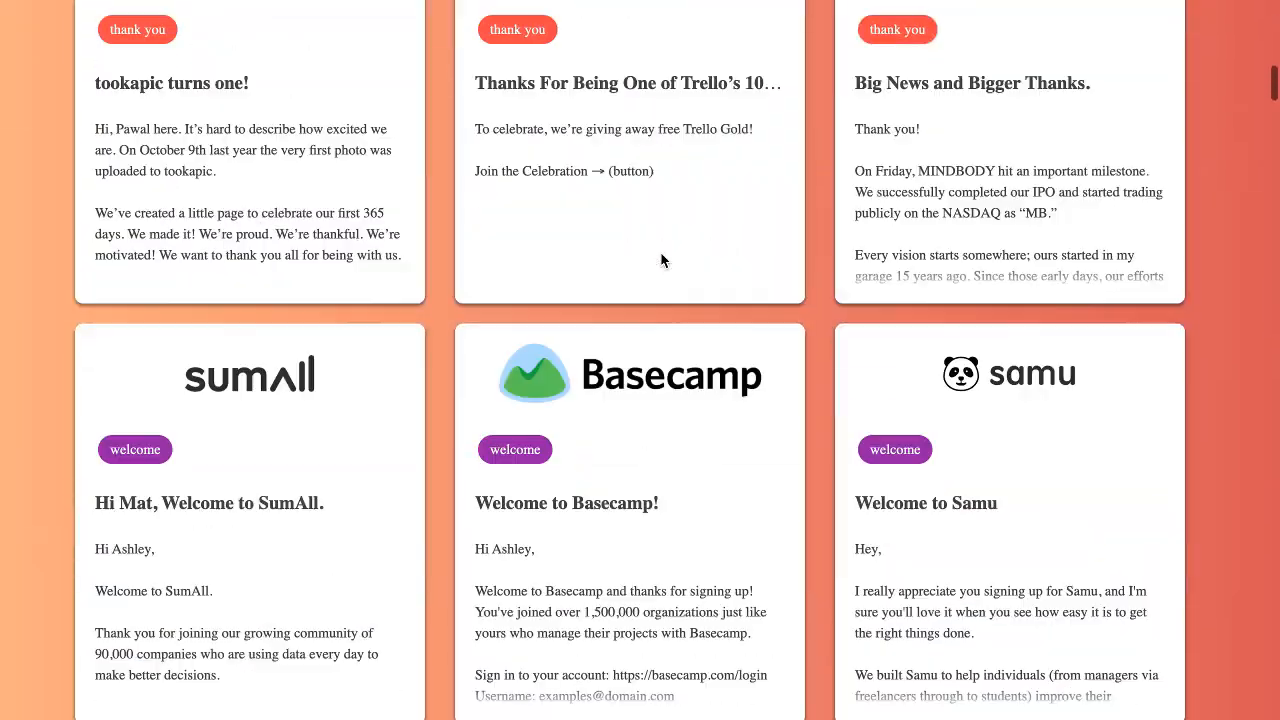
{"action": "scroll", "coordinate": [663, 257], "scroll_direction": "up", "scroll_amount": 9}
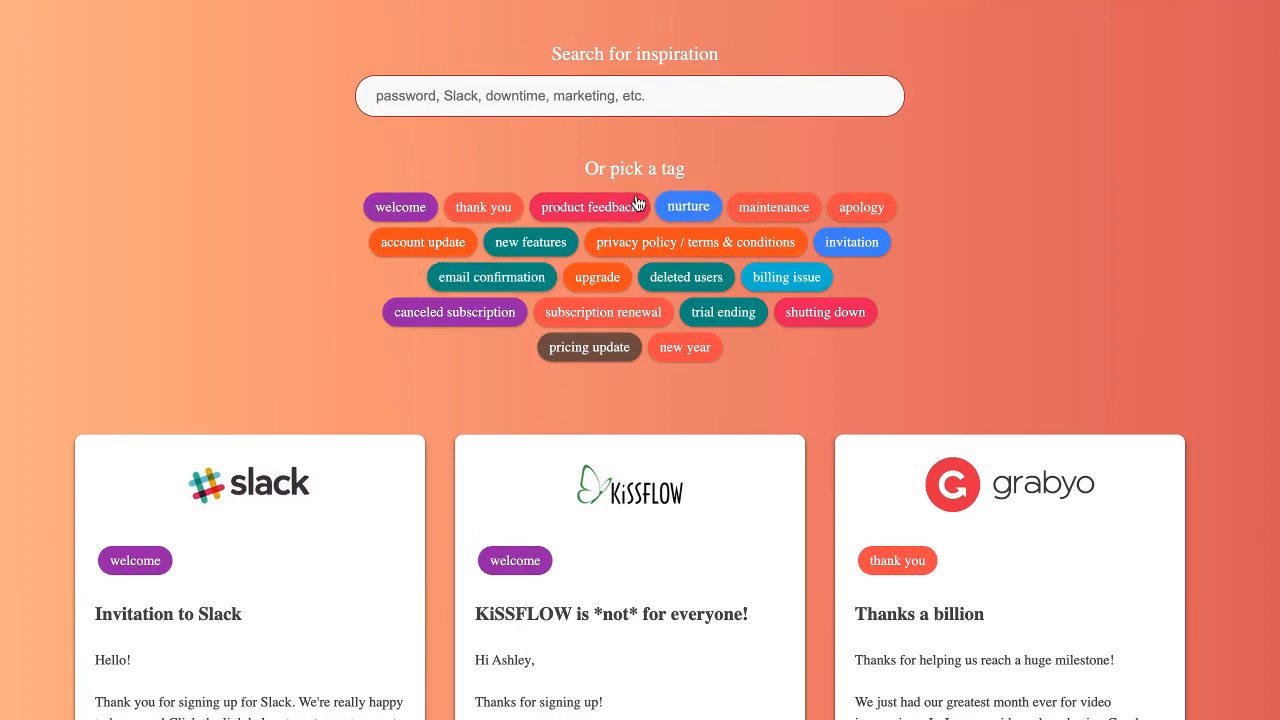
Filter the sample emails by the "welcome" tag and look through the matching examples
{"action": "left_click", "coordinate": [409, 208]}
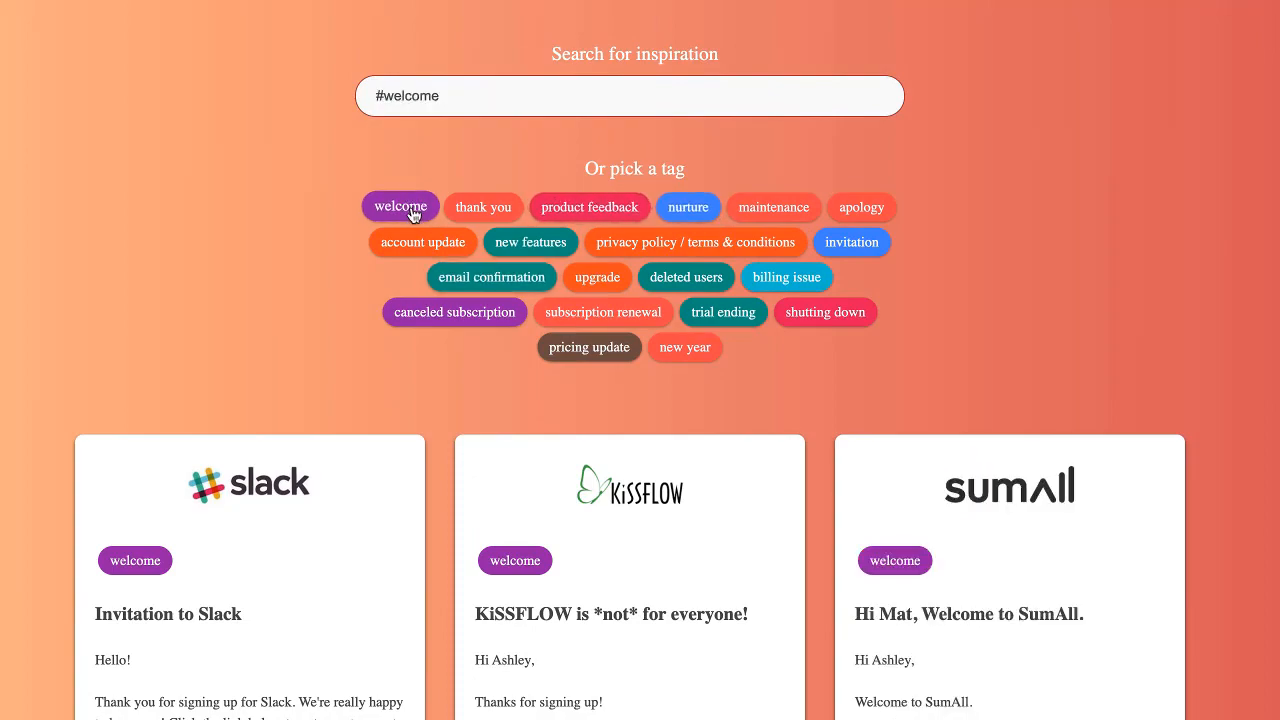
{"action": "scroll", "coordinate": [265, 255], "scroll_direction": "down", "scroll_amount": 8}
{"action": "scroll", "coordinate": [265, 255], "scroll_direction": "down", "scroll_amount": 10}
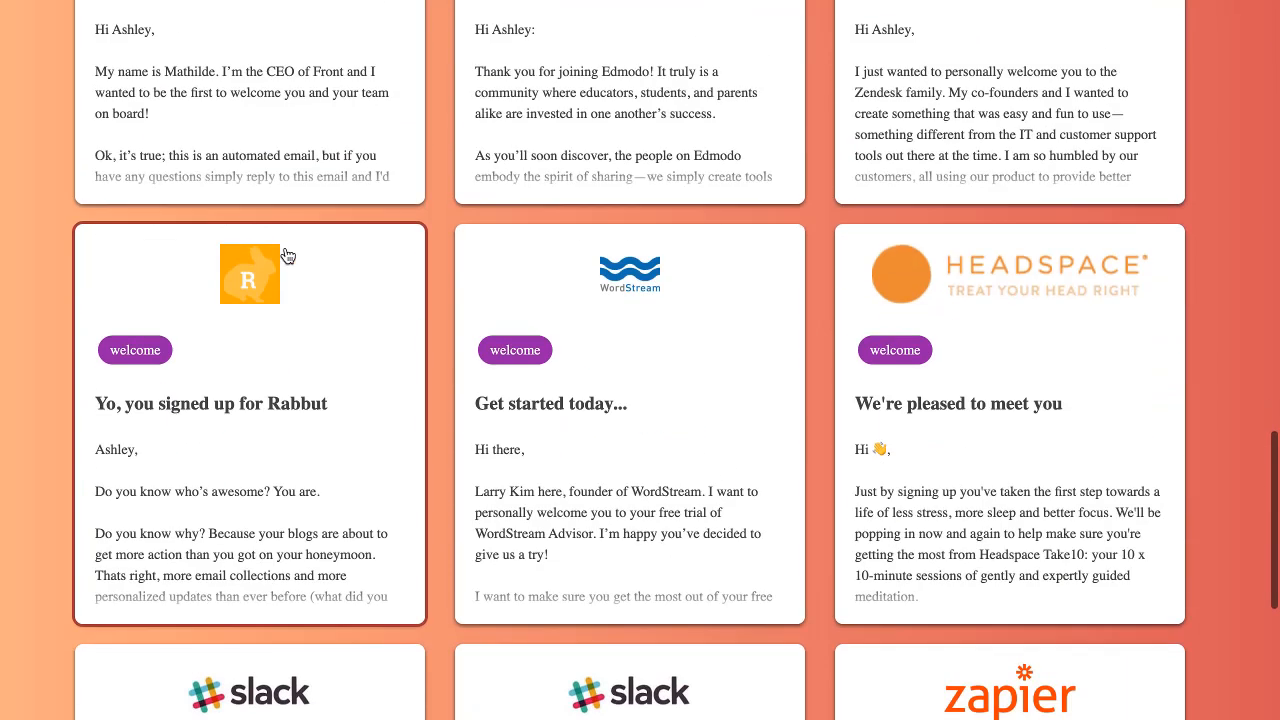
{"action": "scroll", "coordinate": [320, 252], "scroll_direction": "up", "scroll_amount": 9}
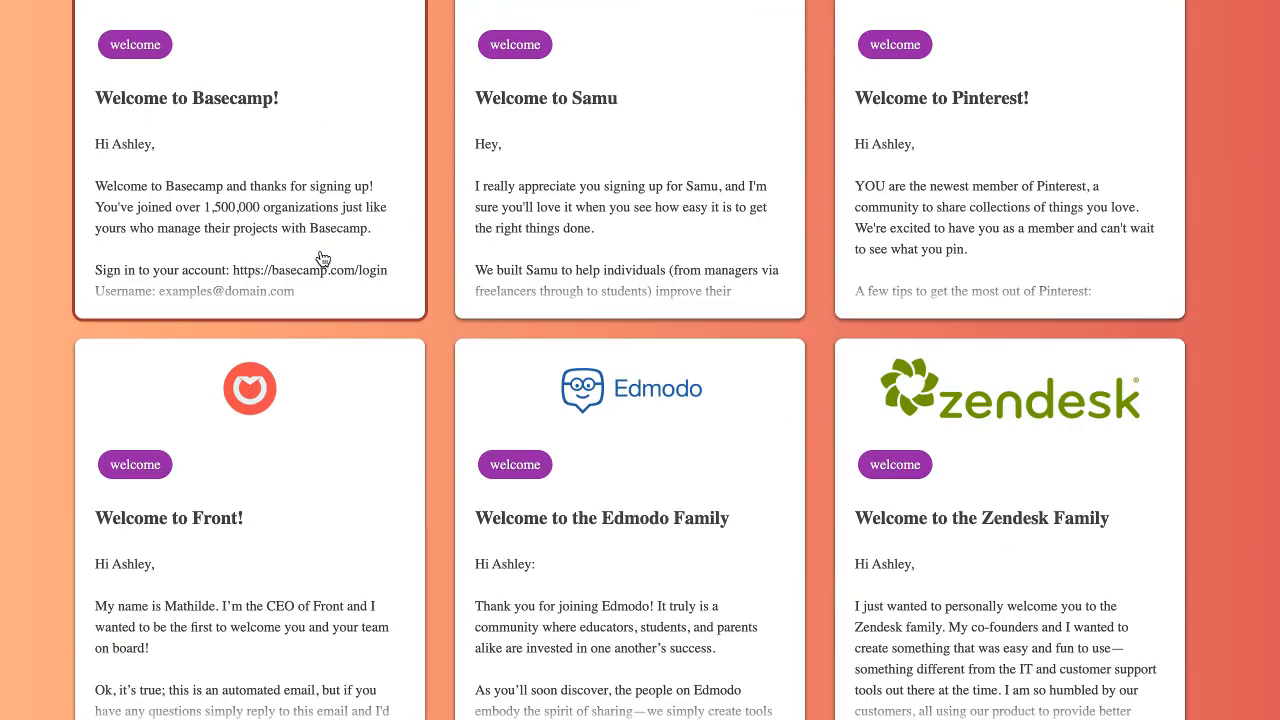
{"action": "scroll", "coordinate": [322, 252], "scroll_direction": "up", "scroll_amount": 10}
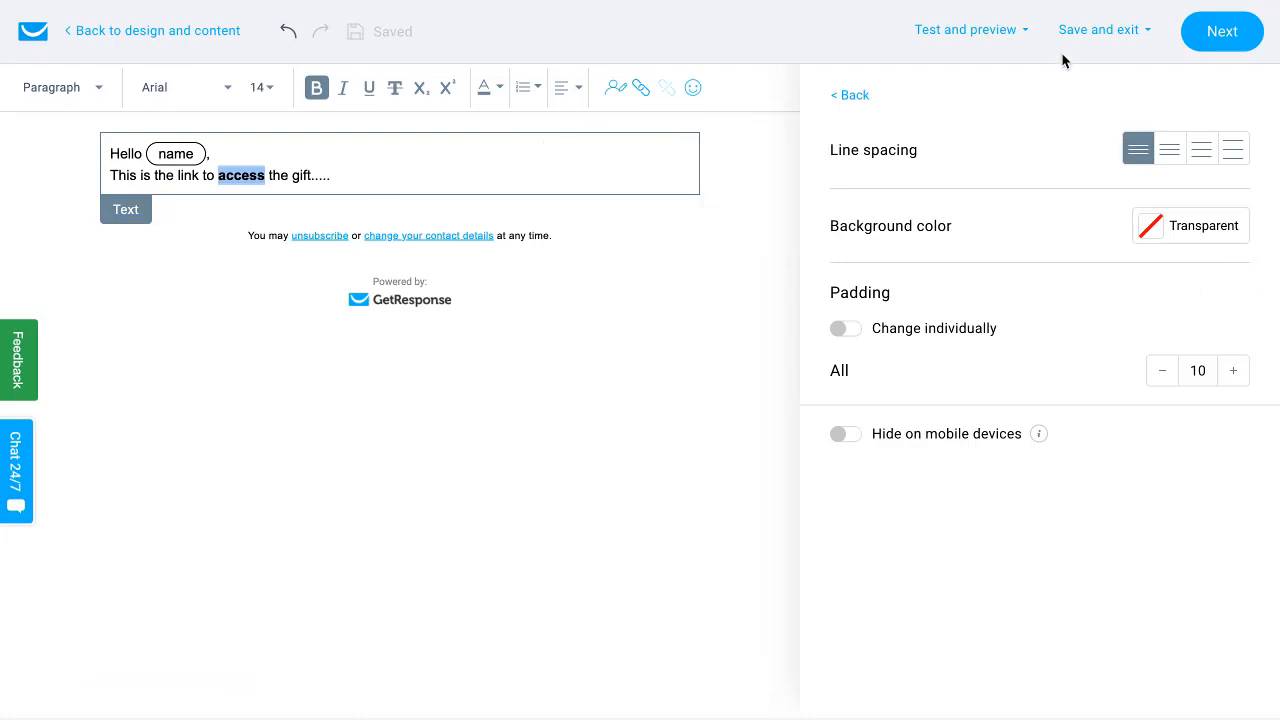
Add a Social block to the GetResponse message, move it directly below the text block and review its link settings
{"action": "left_click", "coordinate": [965, 29]}
{"action": "left_click", "coordinate": [852, 95]}
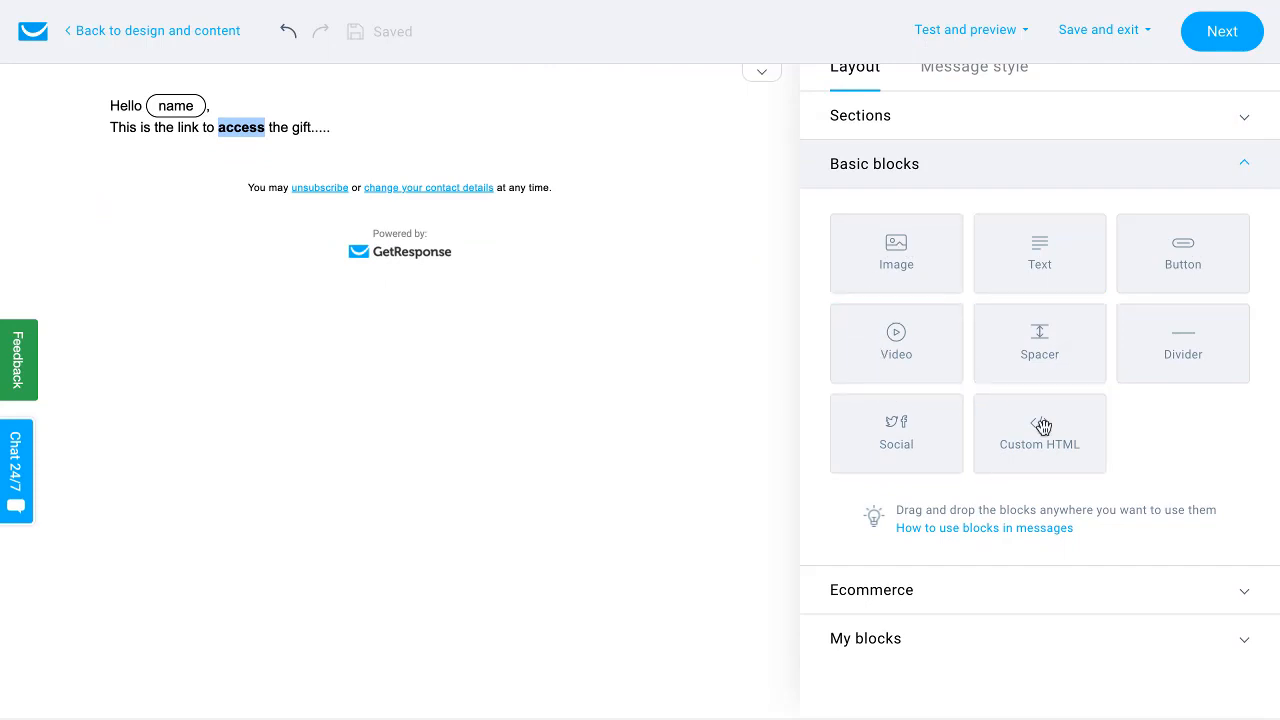
{"action": "left_click_drag", "start_coordinate": [926, 435], "coordinate": [405, 226]}
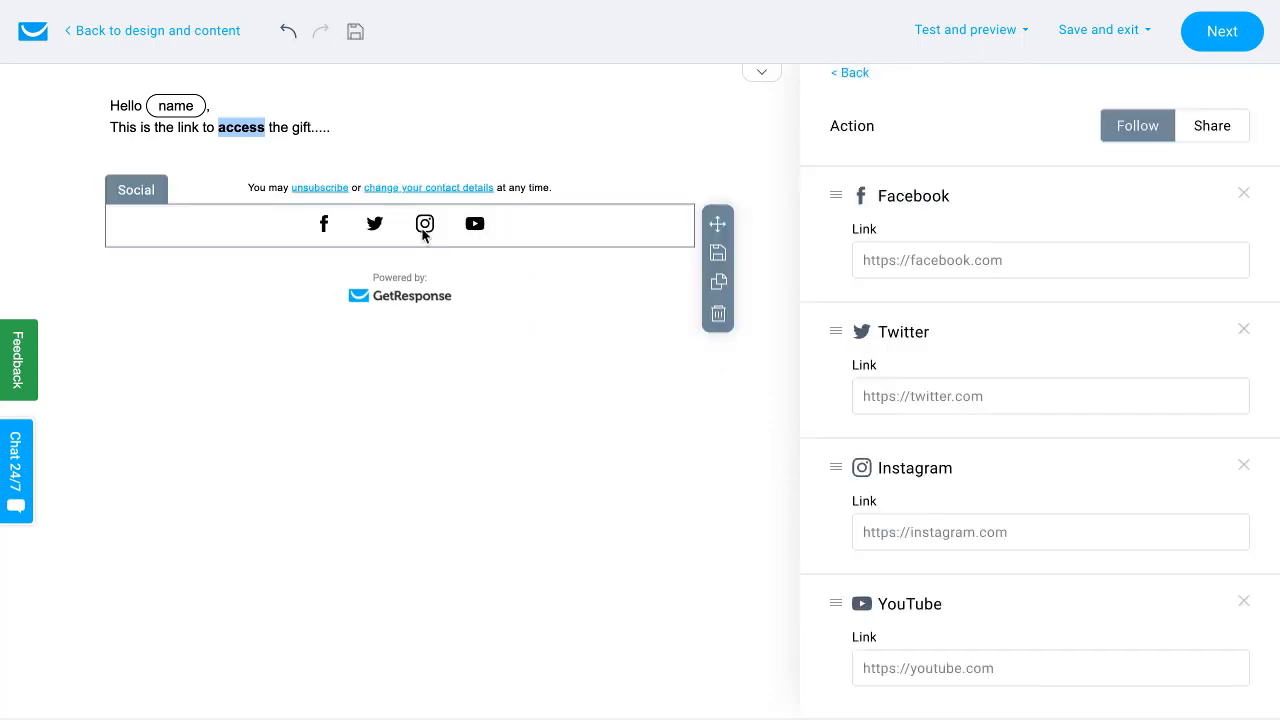
{"action": "left_click", "coordinate": [651, 236]}
{"action": "left_click_drag", "start_coordinate": [719, 227], "coordinate": [461, 168]}
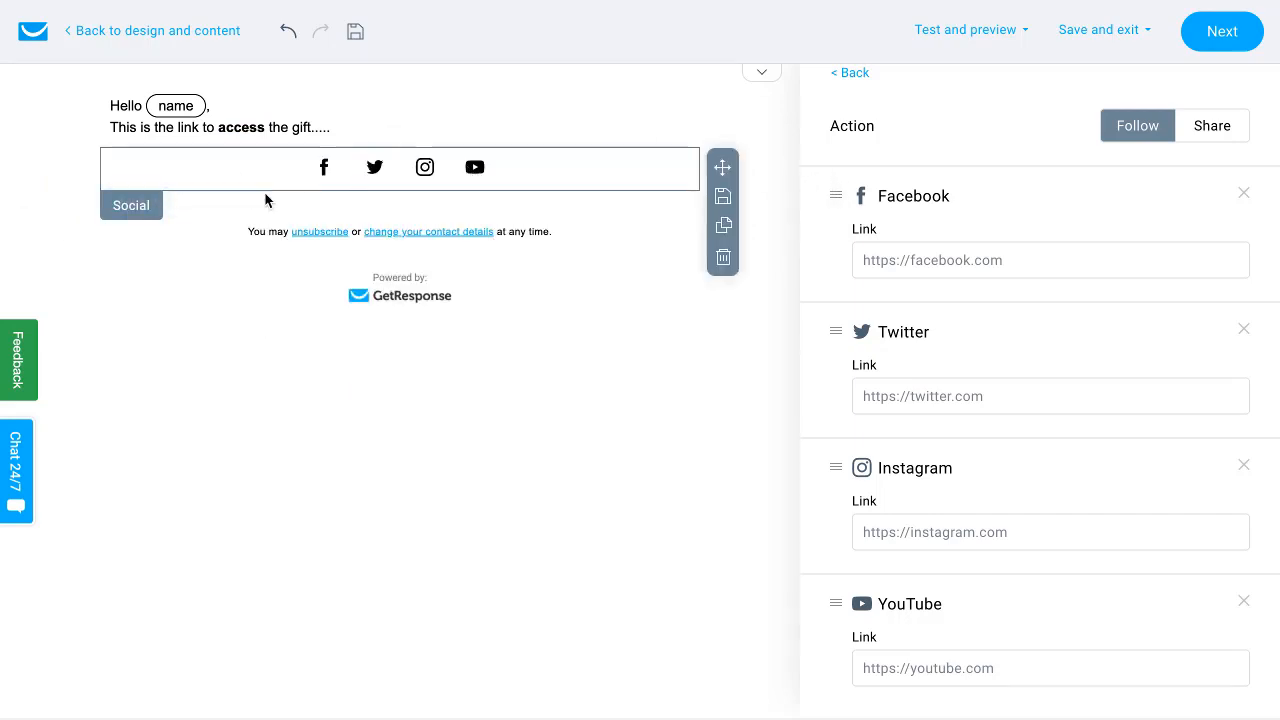
{"action": "scroll", "coordinate": [888, 354], "scroll_direction": "down", "scroll_amount": 1}
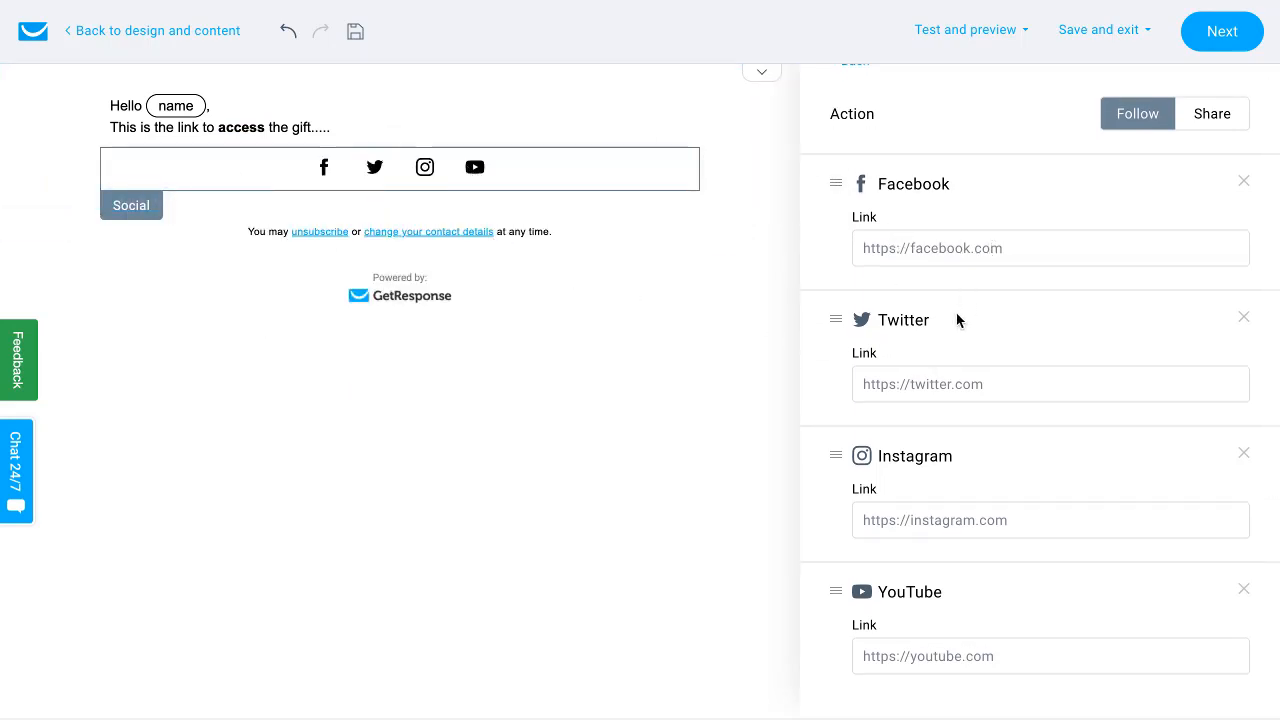
{"action": "scroll", "coordinate": [957, 314], "scroll_direction": "down", "scroll_amount": 3}
{"action": "scroll", "coordinate": [959, 328], "scroll_direction": "up", "scroll_amount": 4}
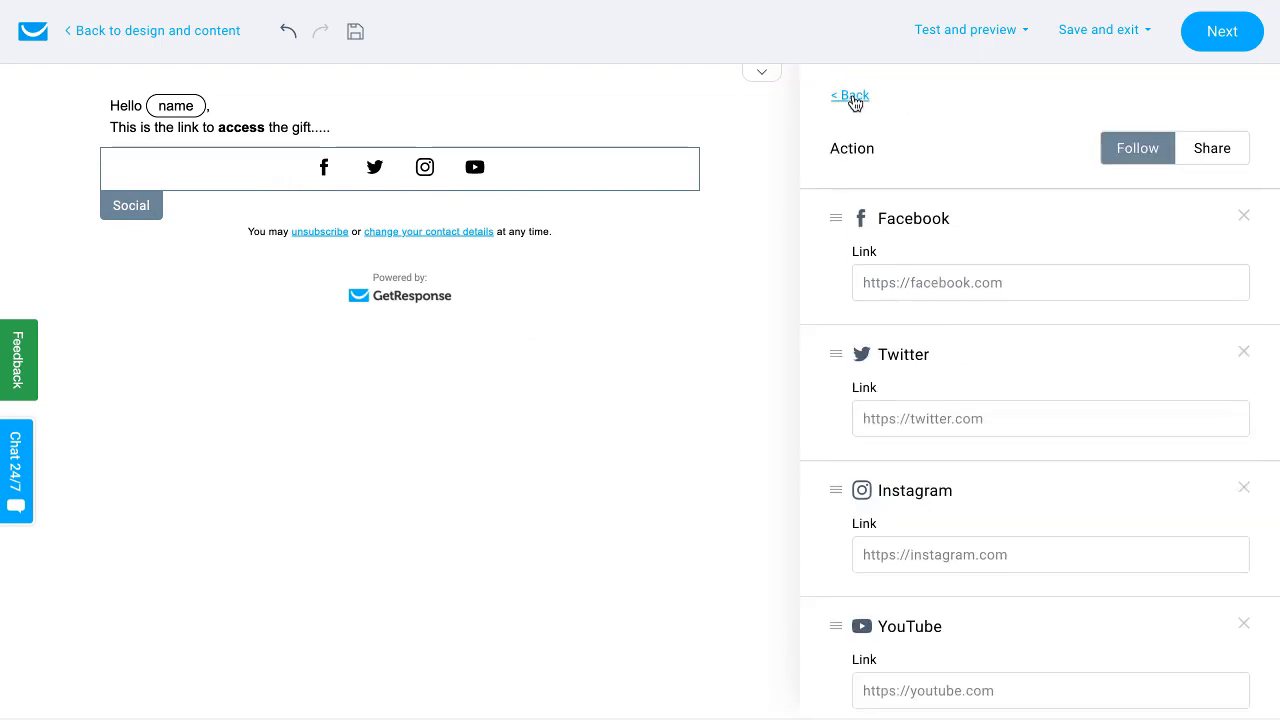
Add a Button block between the message text and the social icons
{"action": "left_click", "coordinate": [851, 96]}
{"action": "scroll", "coordinate": [955, 343], "scroll_direction": "down", "scroll_amount": 1}
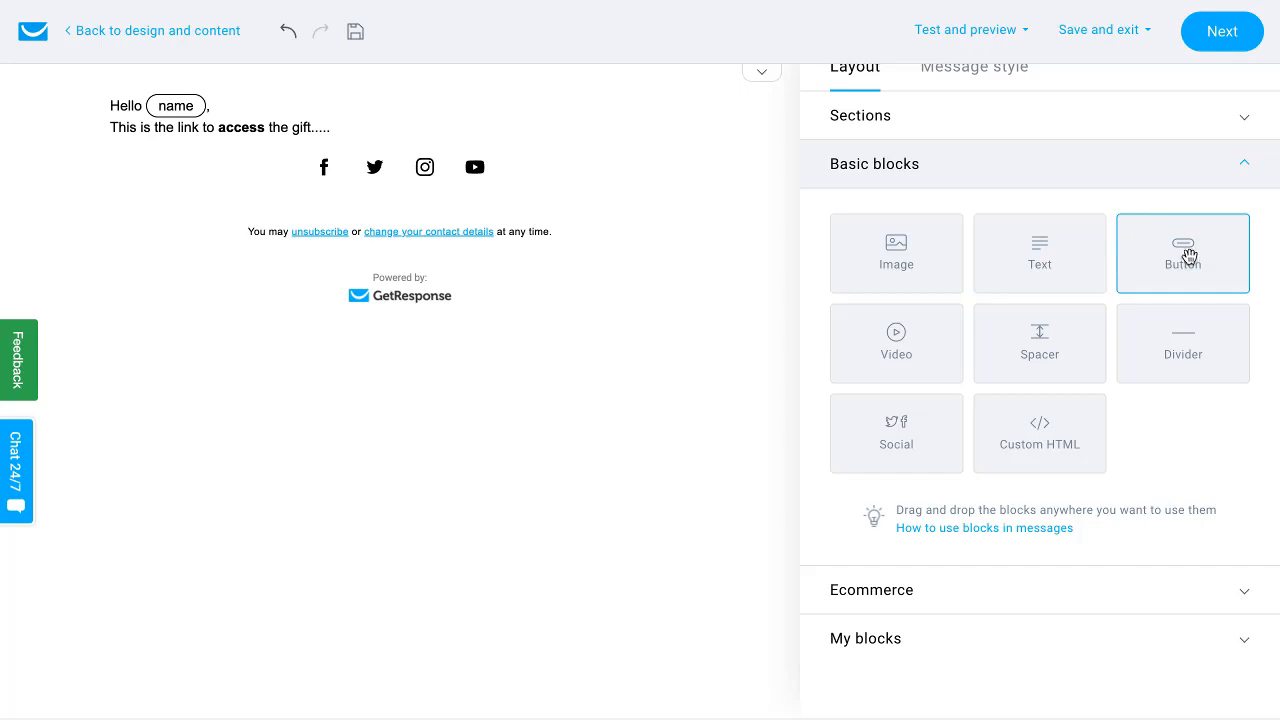
{"action": "left_click_drag", "start_coordinate": [1186, 257], "coordinate": [389, 134]}
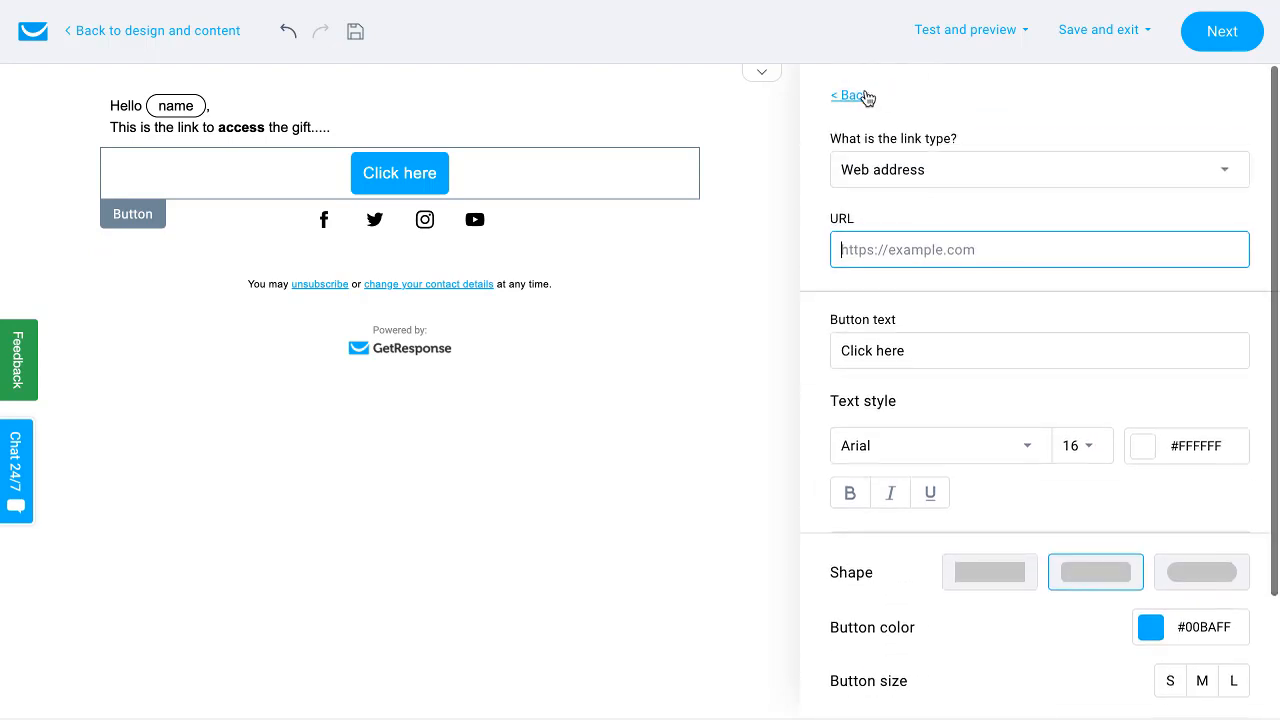
Examine the available column sections, the general message style settings and the basic blocks
{"action": "left_click", "coordinate": [857, 94]}
{"action": "scroll", "coordinate": [1006, 299], "scroll_direction": "down", "scroll_amount": 1}
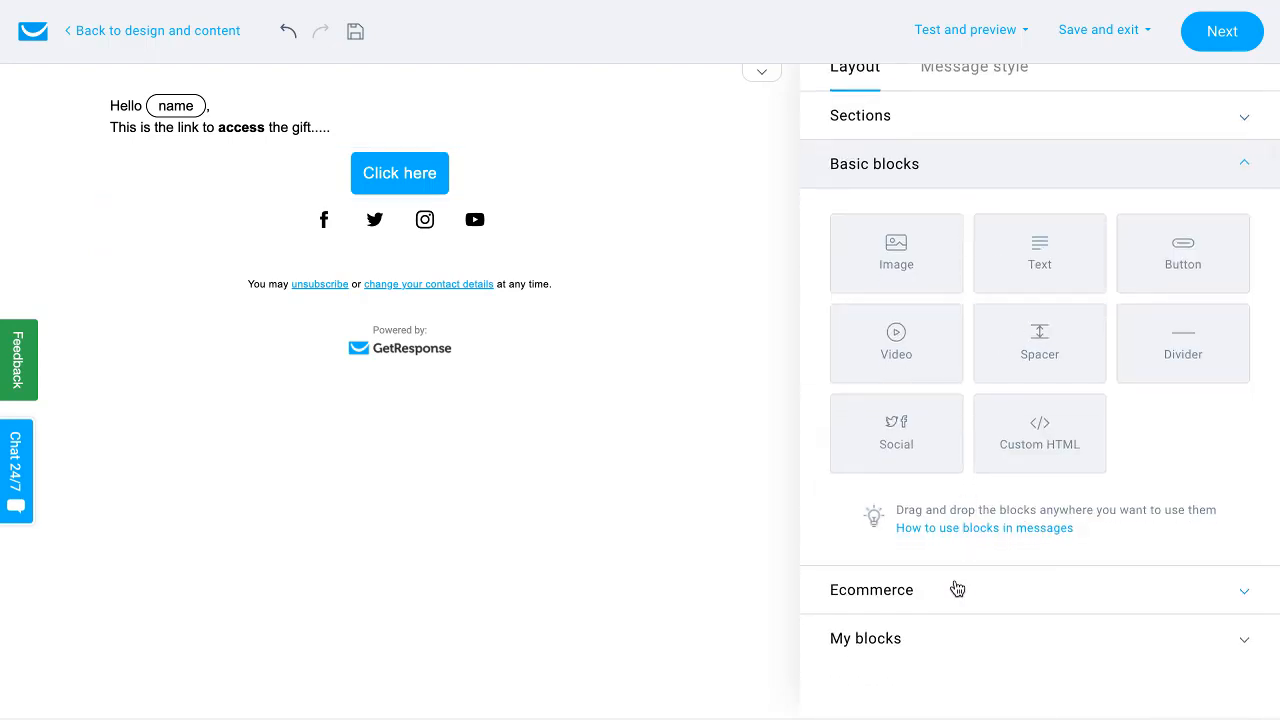
{"action": "scroll", "coordinate": [957, 304], "scroll_direction": "up", "scroll_amount": 1}
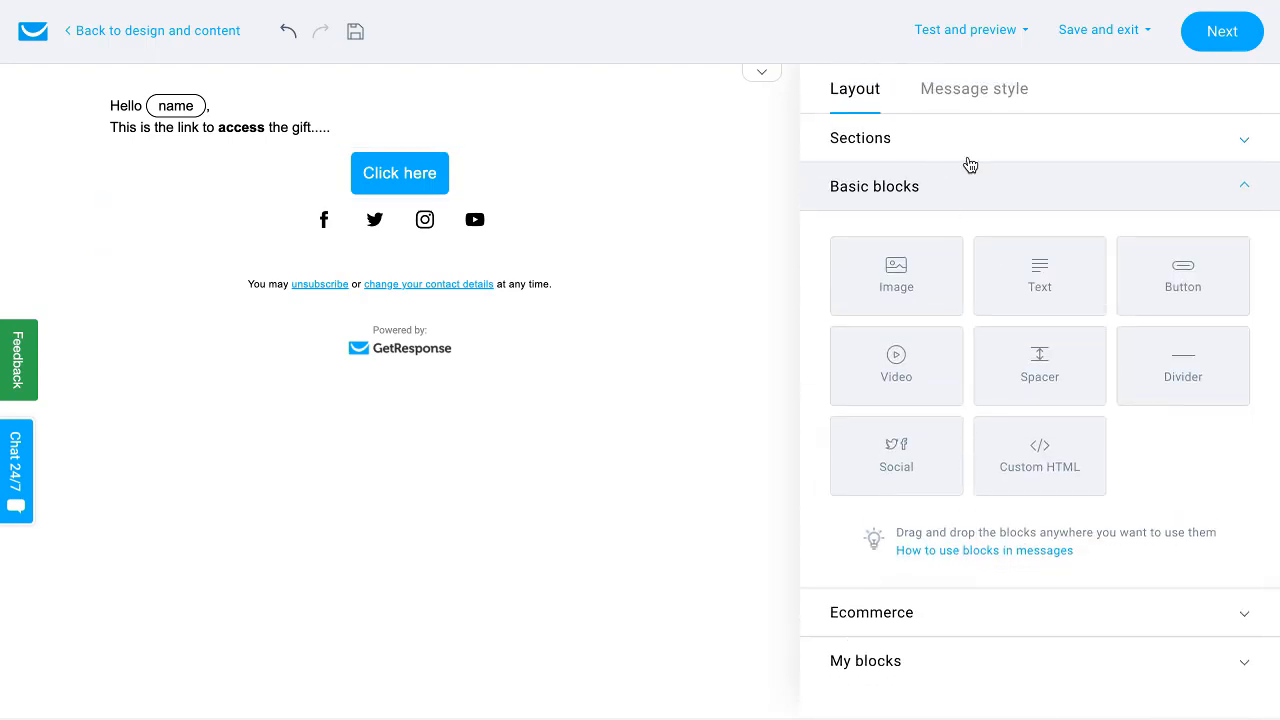
{"action": "left_click", "coordinate": [1003, 148]}
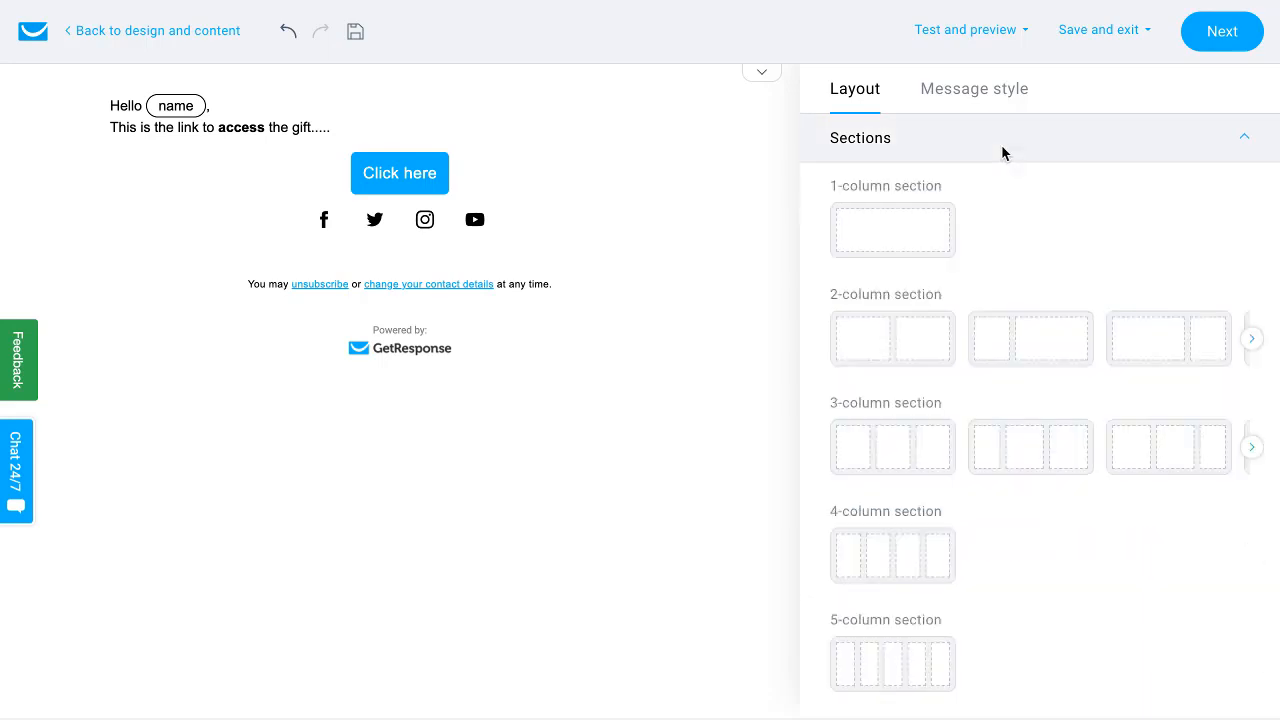
{"action": "left_click", "coordinate": [969, 91]}
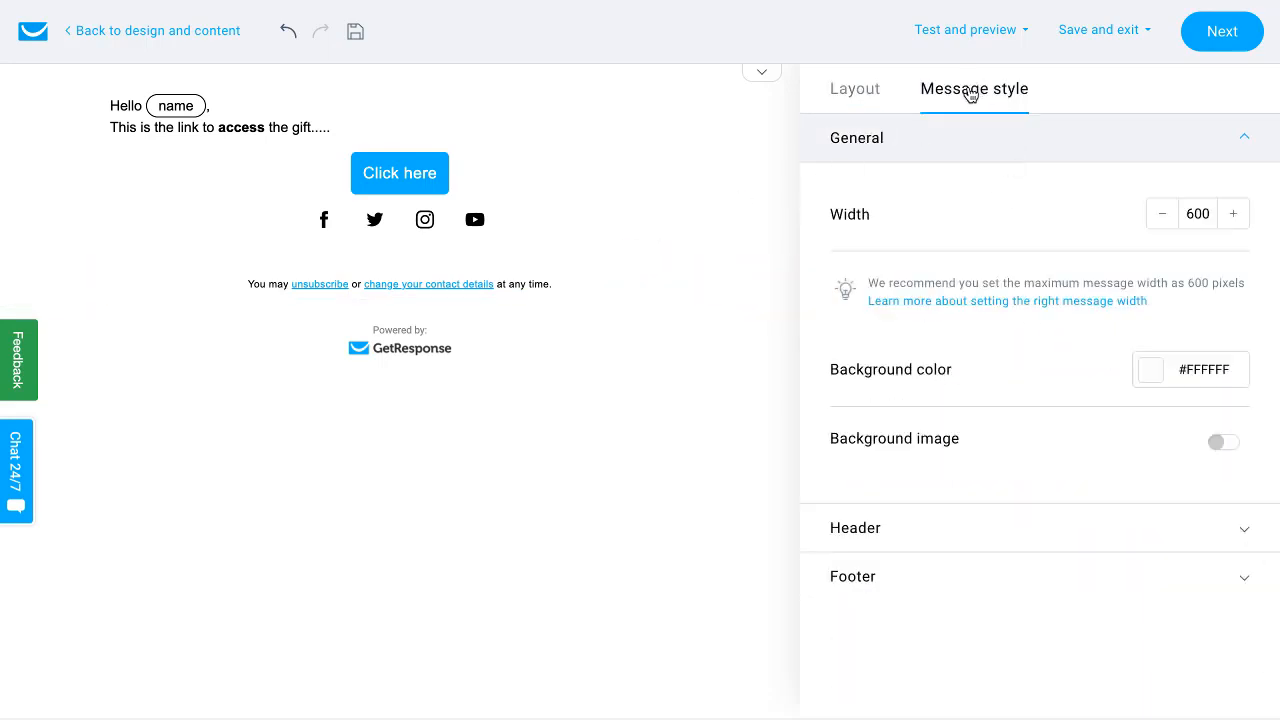
{"action": "left_click", "coordinate": [854, 89]}
{"action": "scroll", "coordinate": [966, 295], "scroll_direction": "down", "scroll_amount": 1}
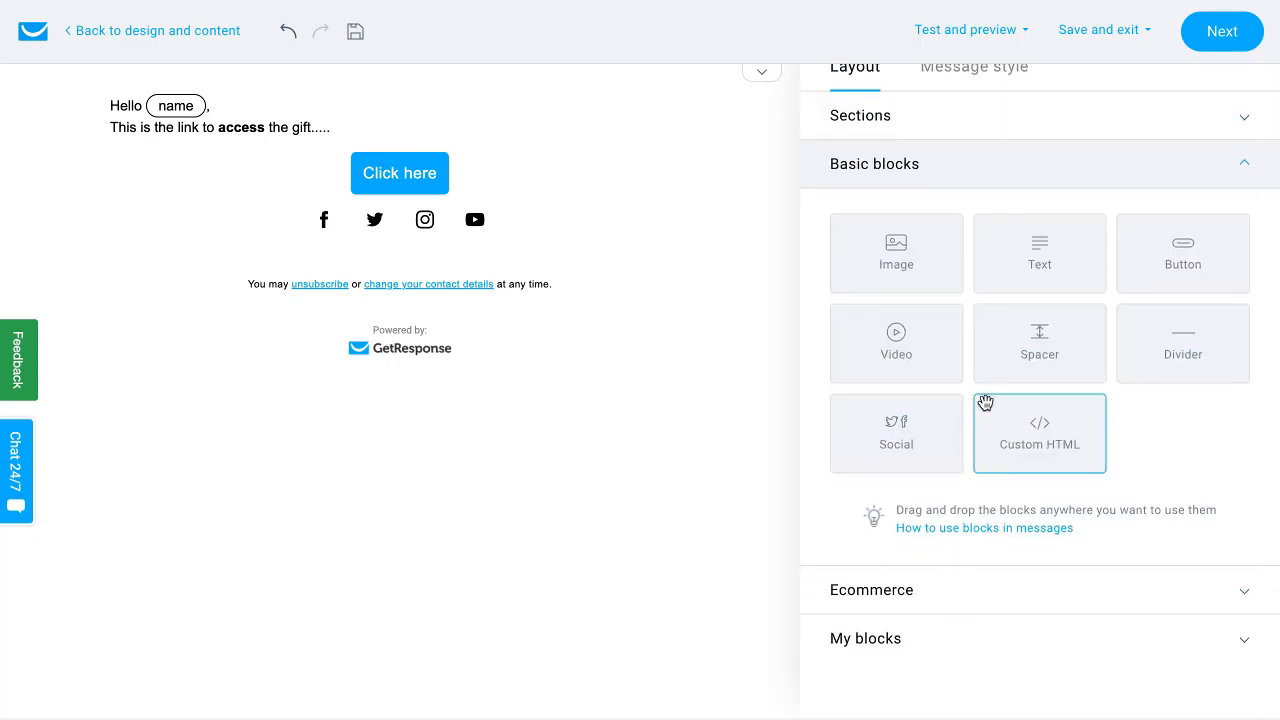
{"action": "scroll", "coordinate": [986, 403], "scroll_direction": "up", "scroll_amount": 1}
Delete the whole section containing the text, button and social icons, and undo the deletion
{"action": "left_click", "coordinate": [410, 228]}
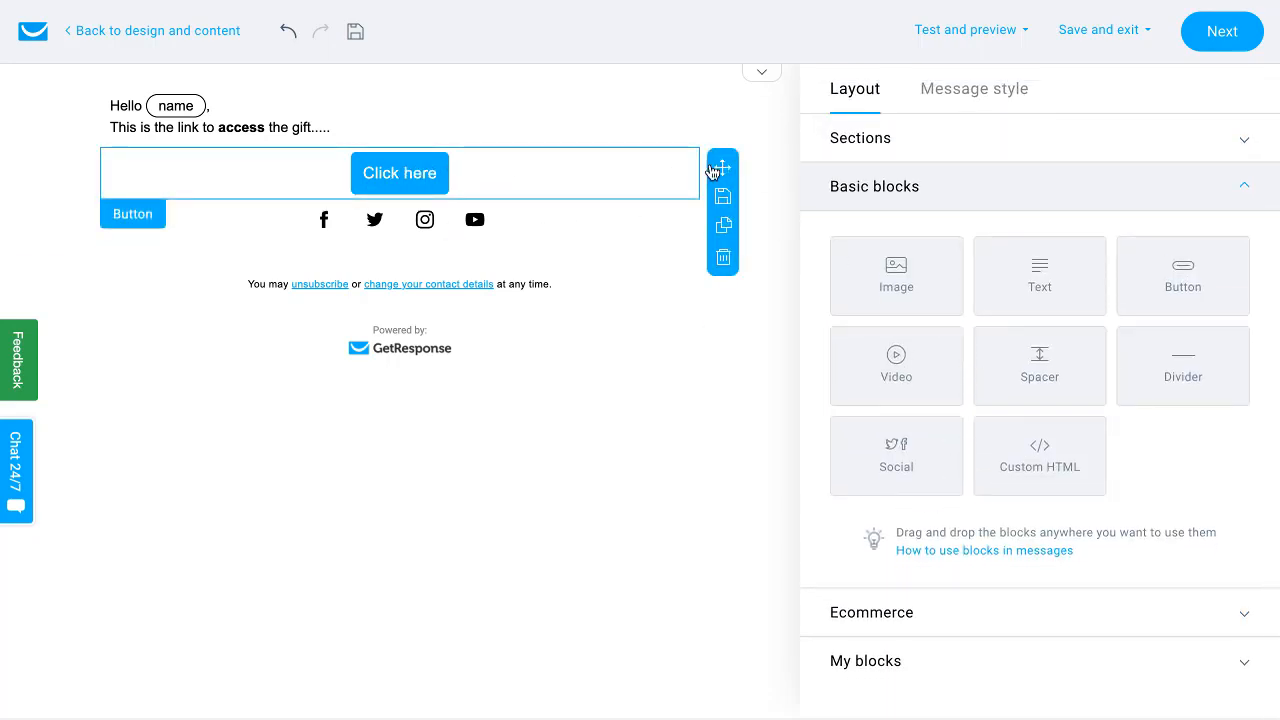
{"action": "left_click", "coordinate": [666, 170]}
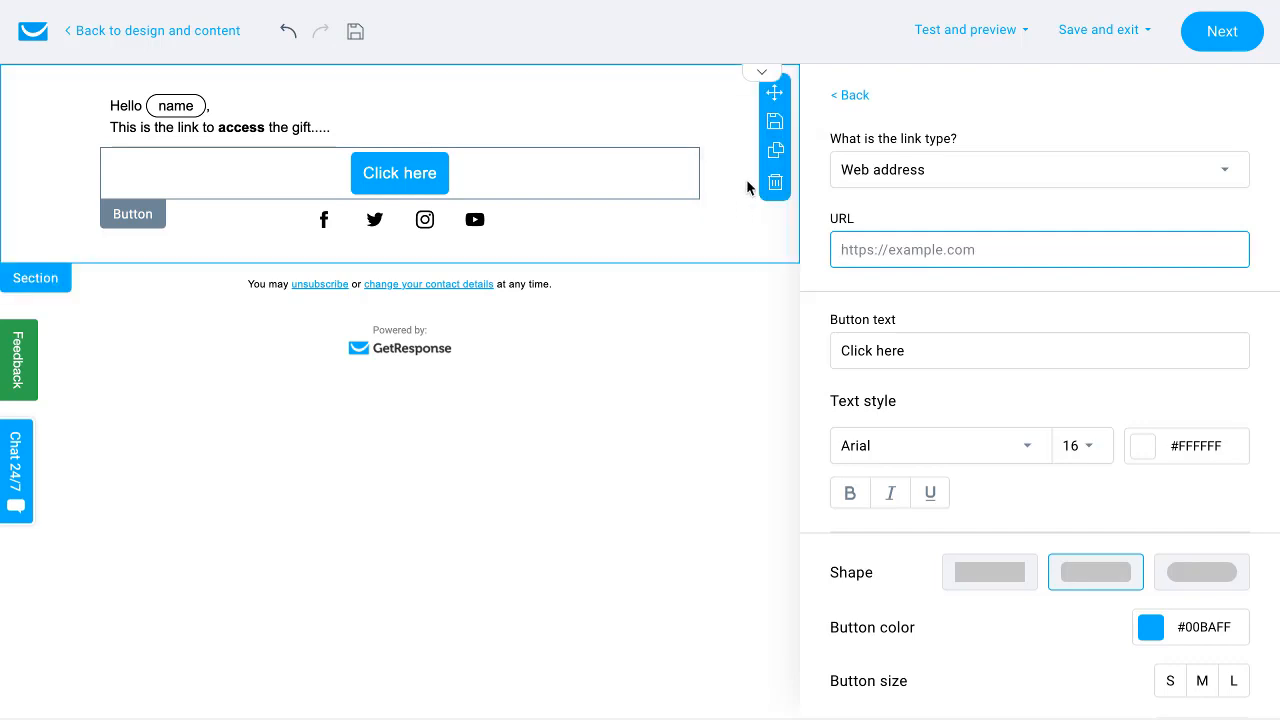
{"action": "left_click", "coordinate": [775, 183]}
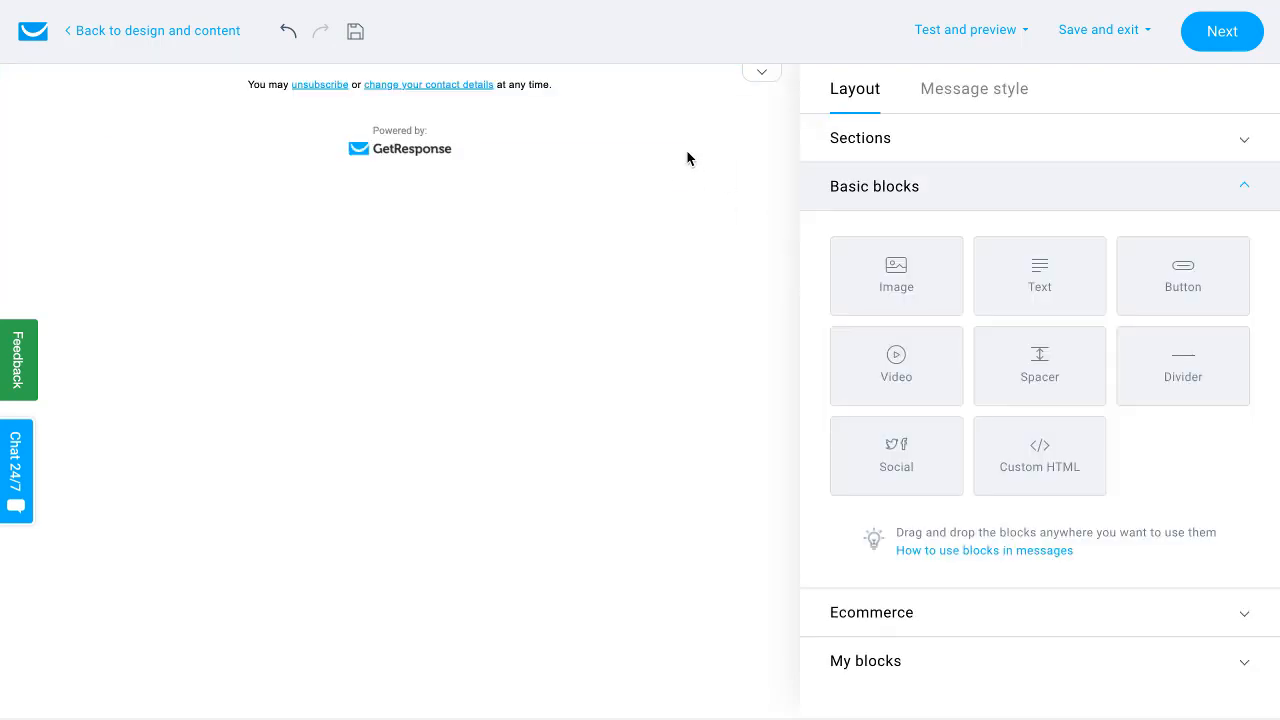
{"action": "left_click", "coordinate": [284, 35]}
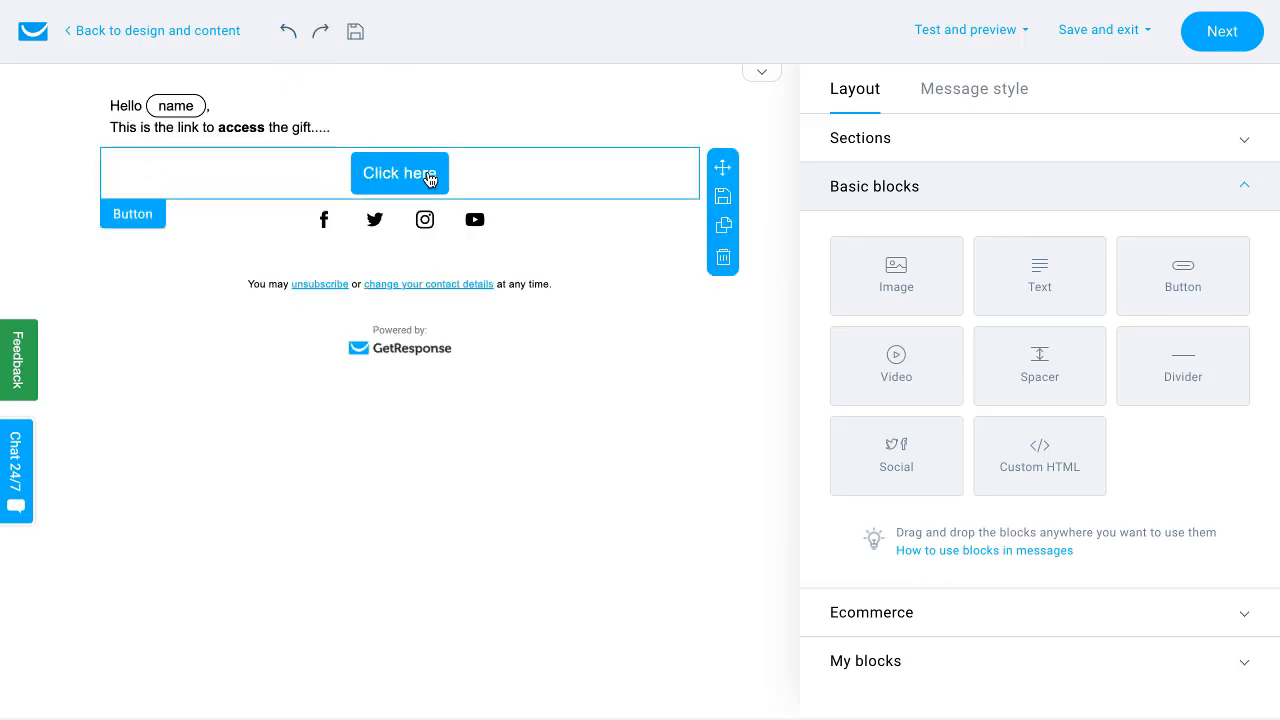
Delete the Button block and the Social block from the message
{"action": "right_click", "coordinate": [505, 174]}
{"action": "left_click", "coordinate": [478, 178]}
{"action": "left_click", "coordinate": [721, 263]}
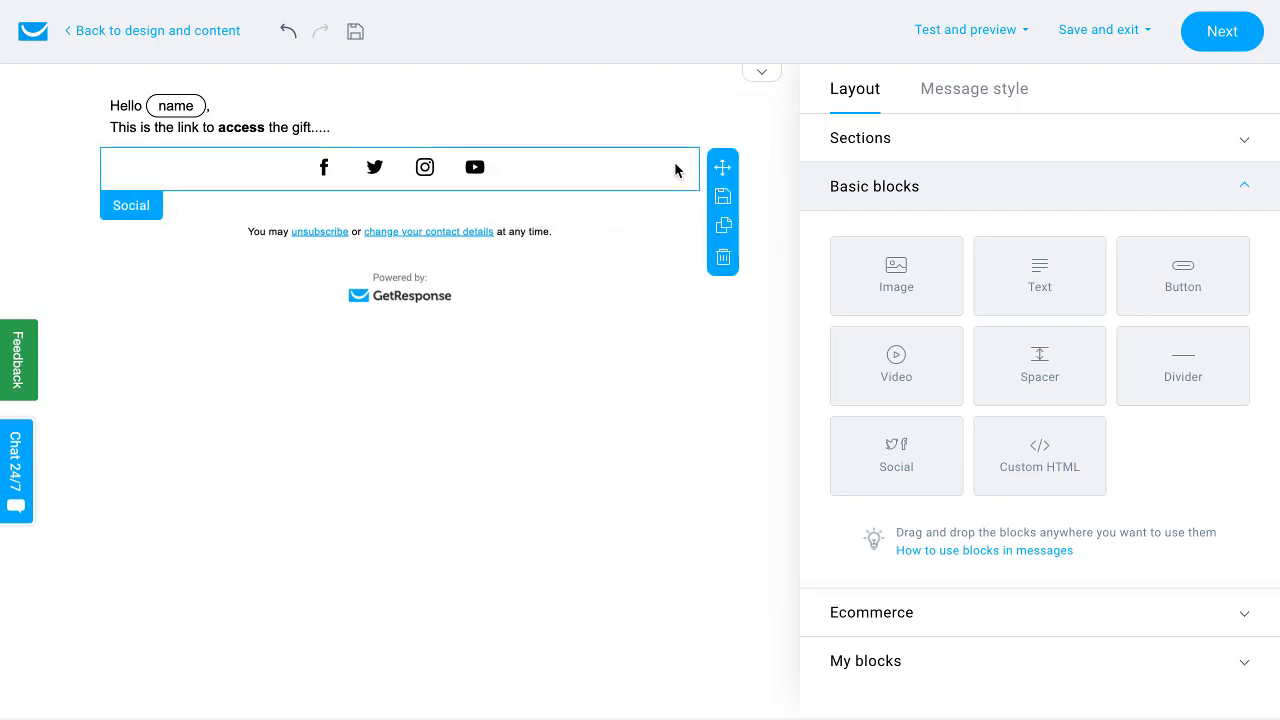
{"action": "left_click", "coordinate": [721, 258]}
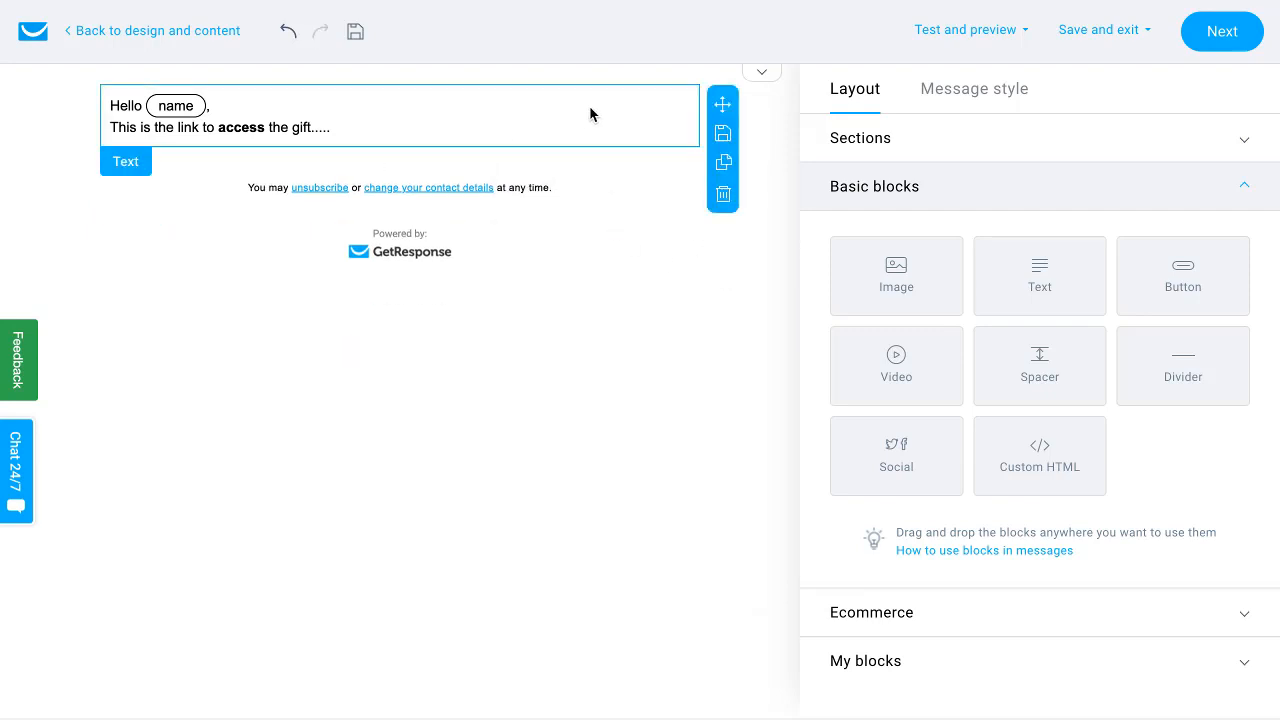
Save the message design, return to the autoresponder settings and turn on tracking link clicks with Google Analytics
{"action": "left_click", "coordinate": [1223, 40]}
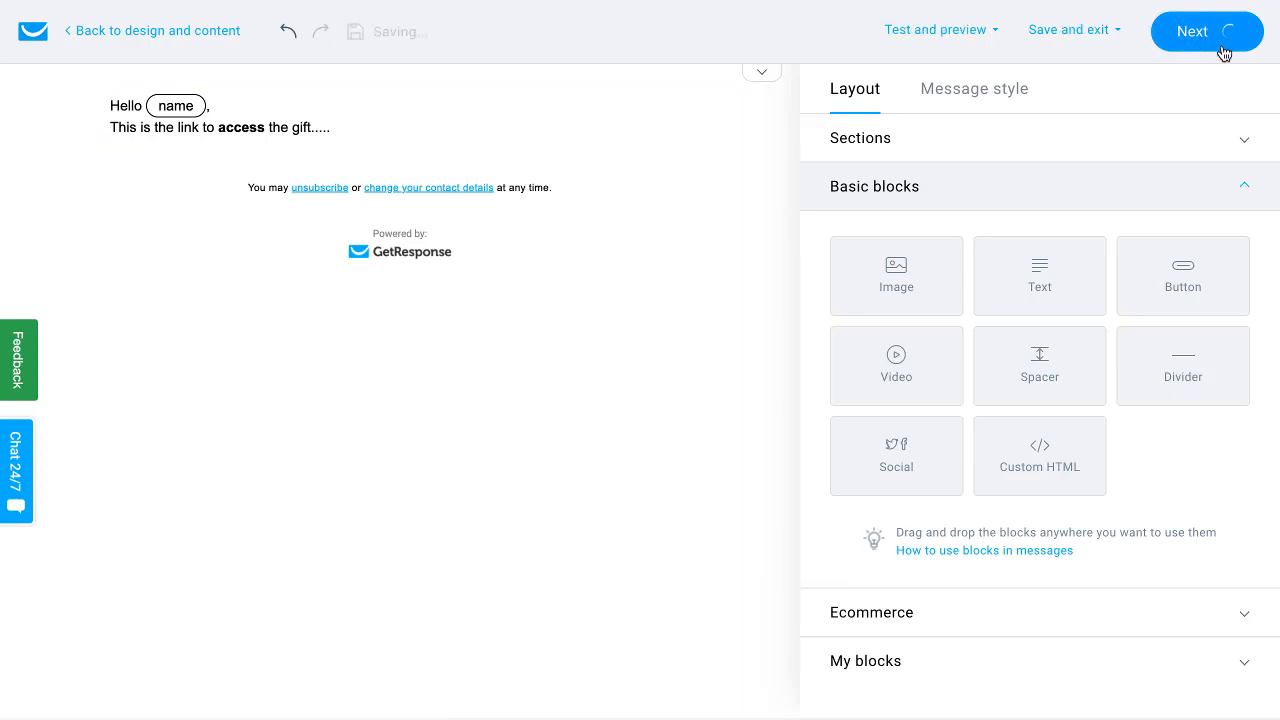
{"action": "scroll", "coordinate": [920, 197], "scroll_direction": "down", "scroll_amount": 6}
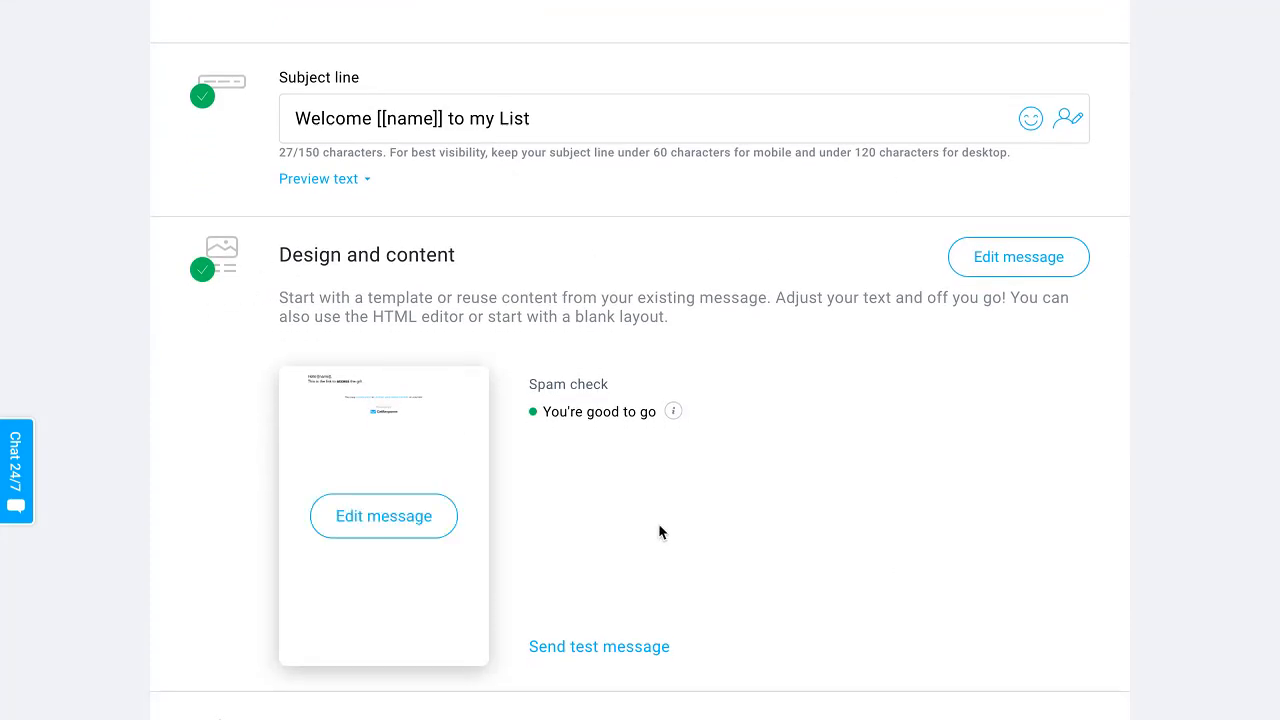
{"action": "scroll", "coordinate": [693, 409], "scroll_direction": "down", "scroll_amount": 4}
{"action": "scroll", "coordinate": [693, 409], "scroll_direction": "down", "scroll_amount": 1}
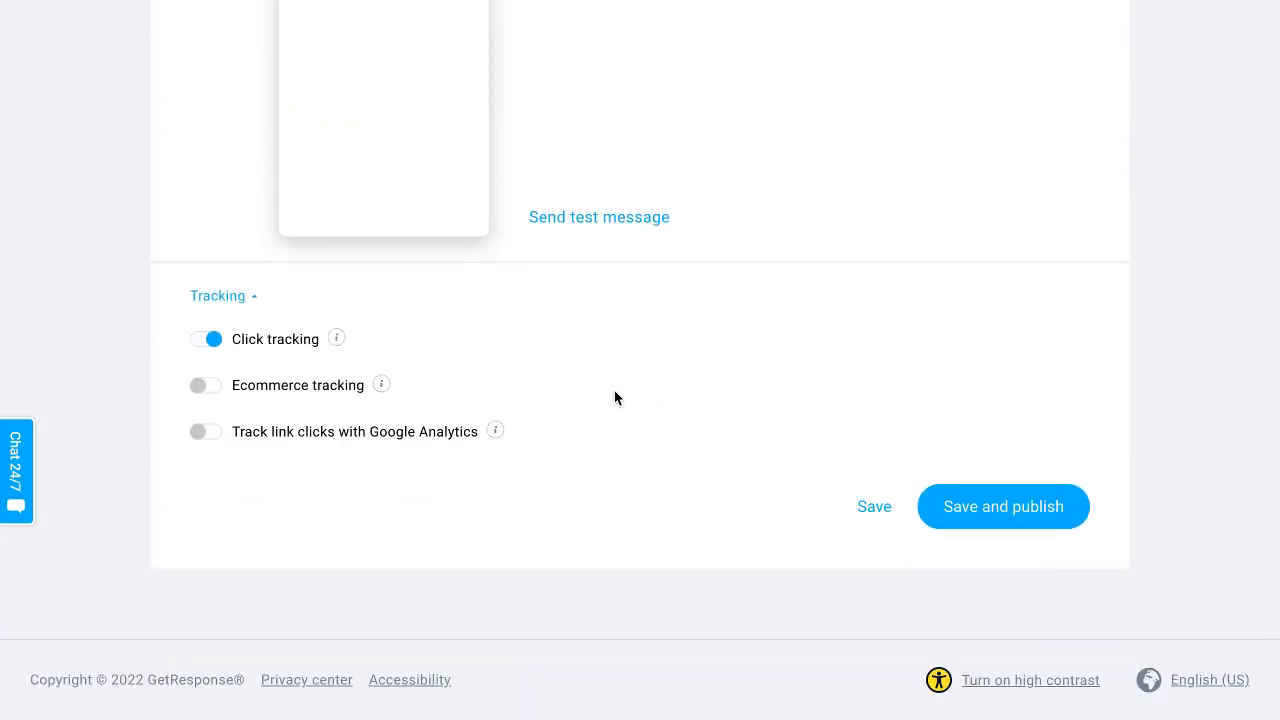
{"action": "left_click", "coordinate": [202, 437]}
Review the autoresponder's settings, and save and publish it
{"action": "scroll", "coordinate": [246, 374], "scroll_direction": "up", "scroll_amount": 10}
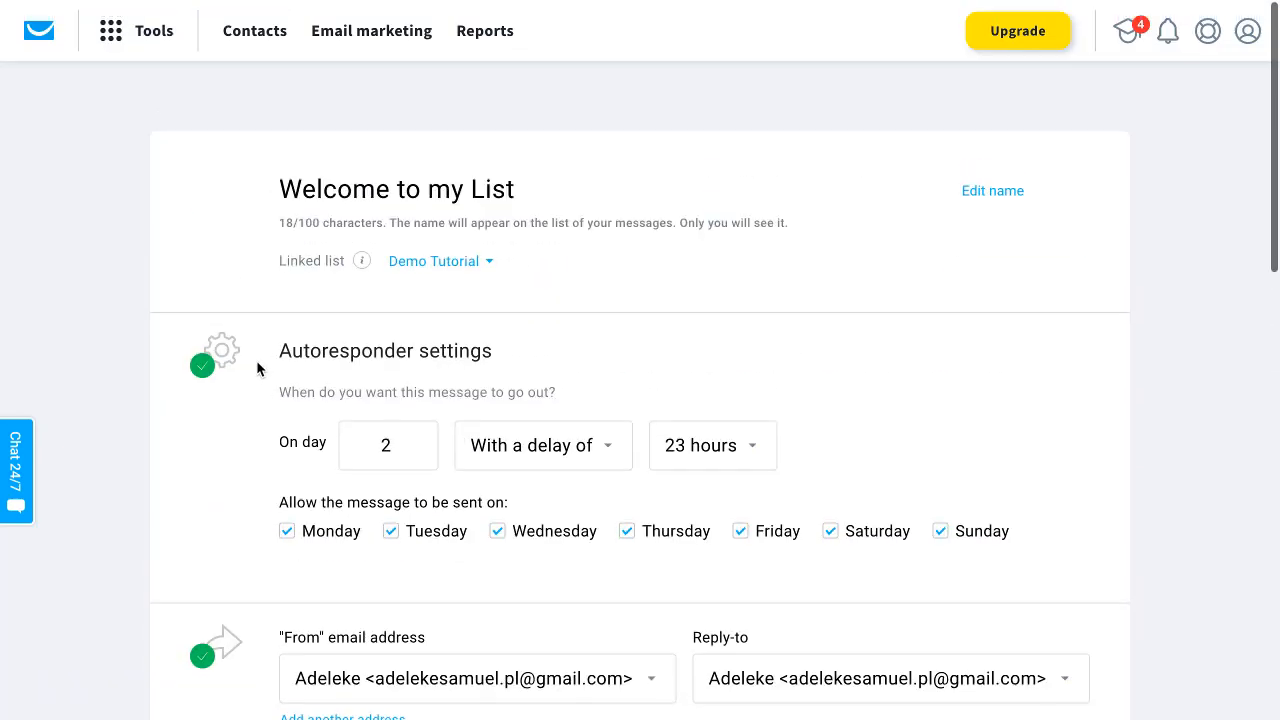
{"action": "scroll", "coordinate": [260, 372], "scroll_direction": "down", "scroll_amount": 8}
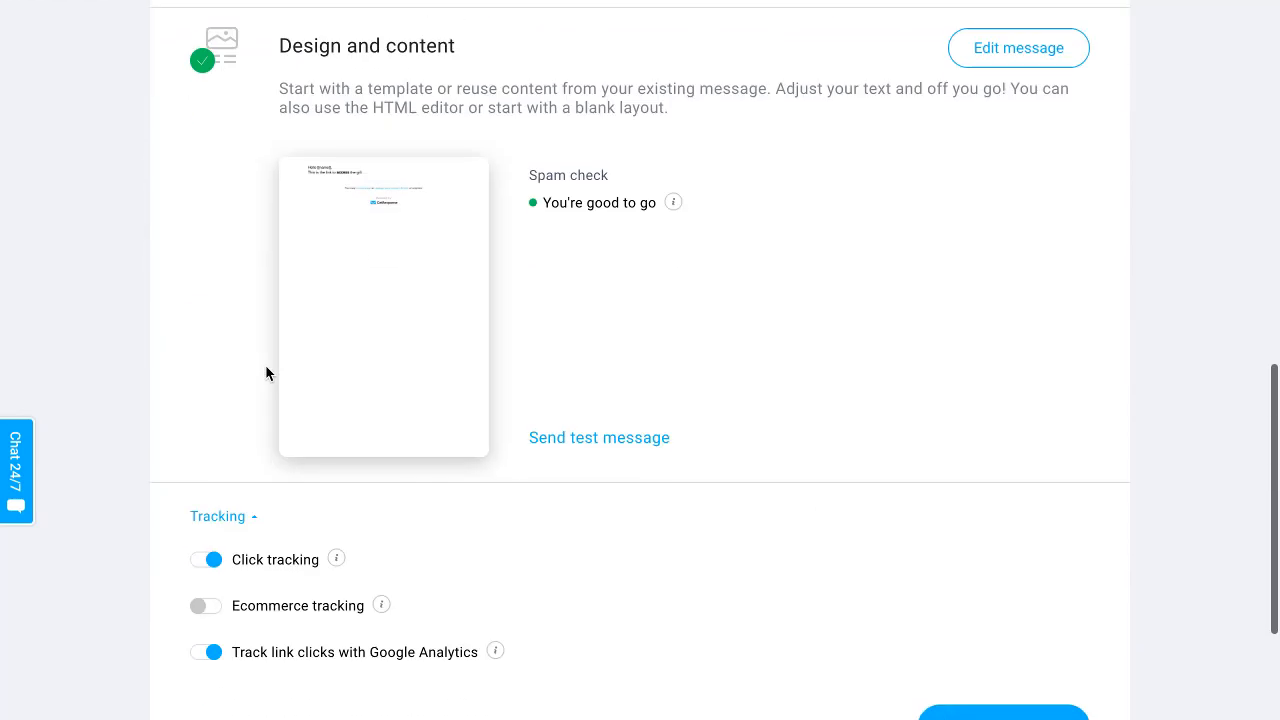
{"action": "scroll", "coordinate": [280, 372], "scroll_direction": "down", "scroll_amount": 3}
{"action": "left_click", "coordinate": [1004, 510]}
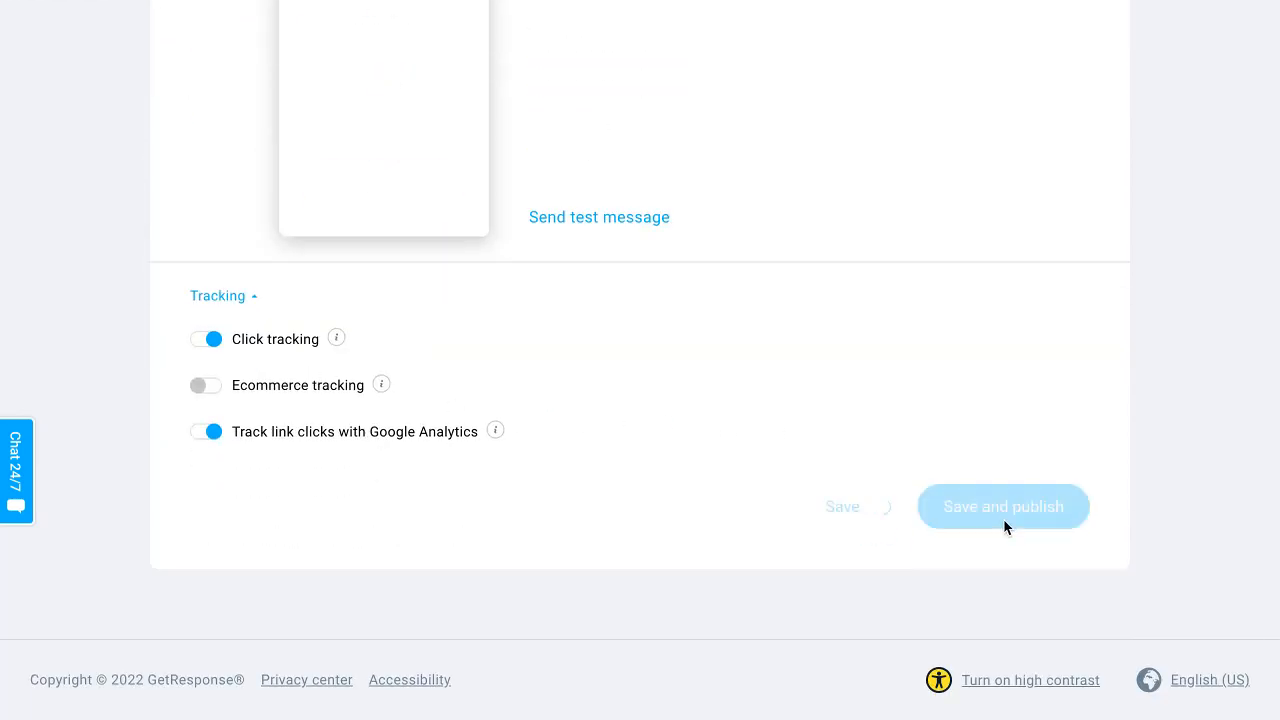
Save and publish the Welcome to my List autoresponder, and look over its timing, sender, subject line and message sections
{"action": "left_click", "coordinate": [865, 511]}
{"action": "left_click", "coordinate": [989, 510]}
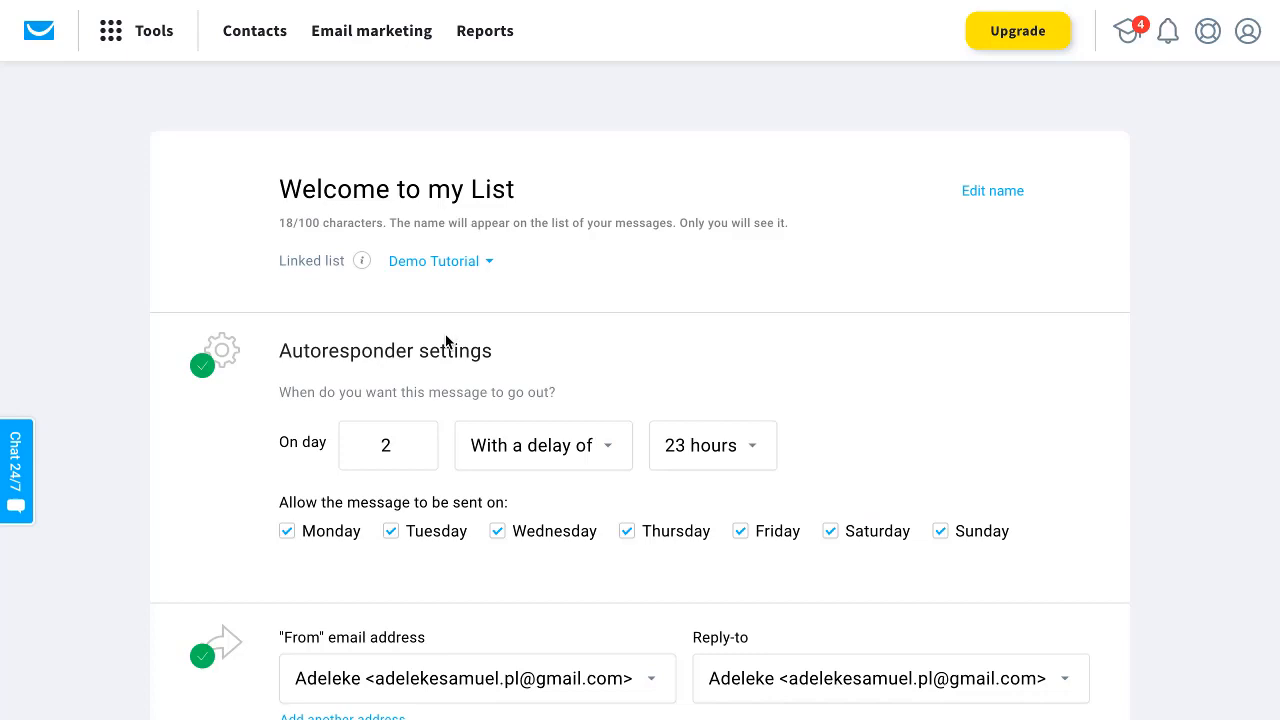
{"action": "scroll", "coordinate": [450, 300], "scroll_direction": "down", "scroll_amount": 5}
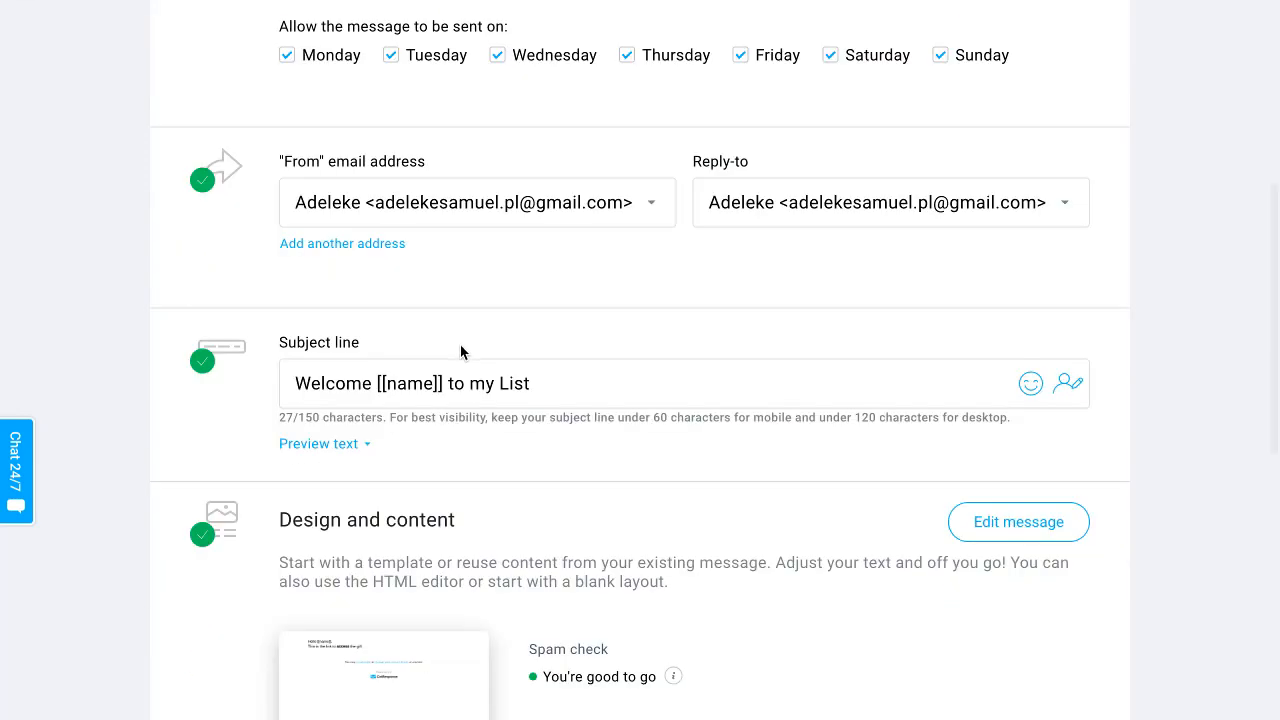
{"action": "scroll", "coordinate": [460, 350], "scroll_direction": "down", "scroll_amount": 4}
{"action": "scroll", "coordinate": [460, 349], "scroll_direction": "up", "scroll_amount": 9}
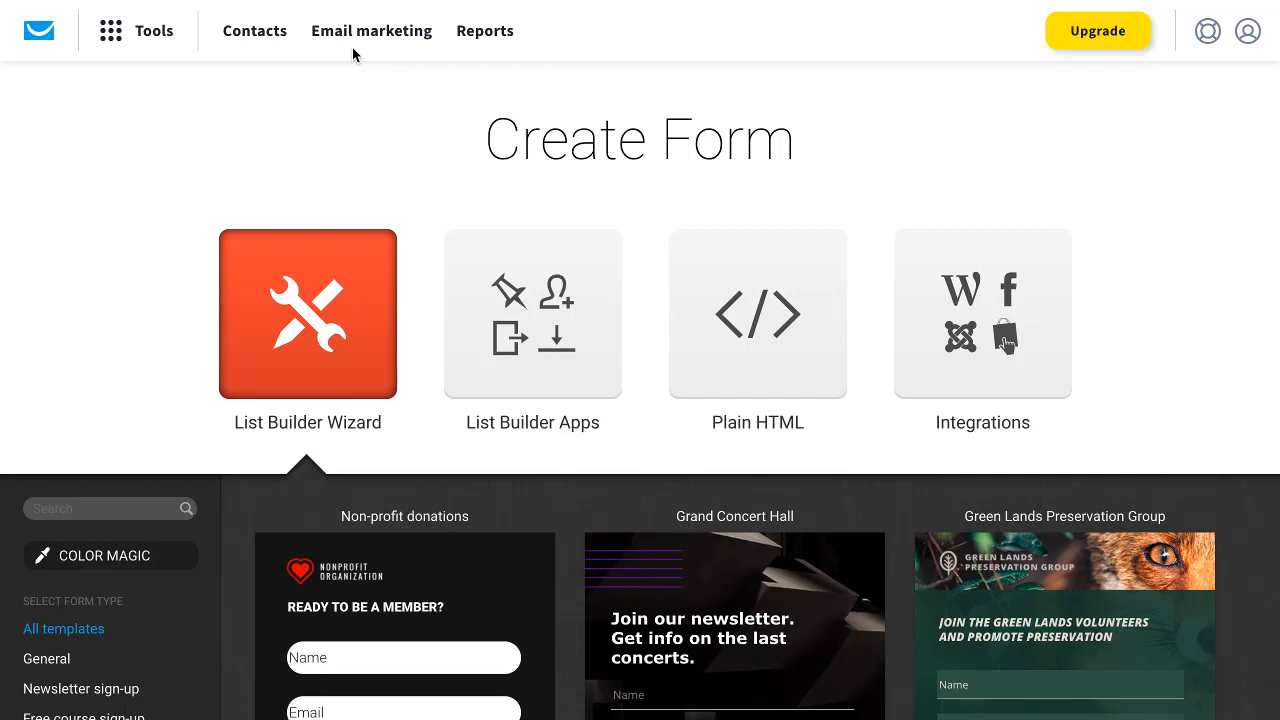
Open the Forms overview from the tools and start creating a new form
{"action": "left_click", "coordinate": [113, 32]}
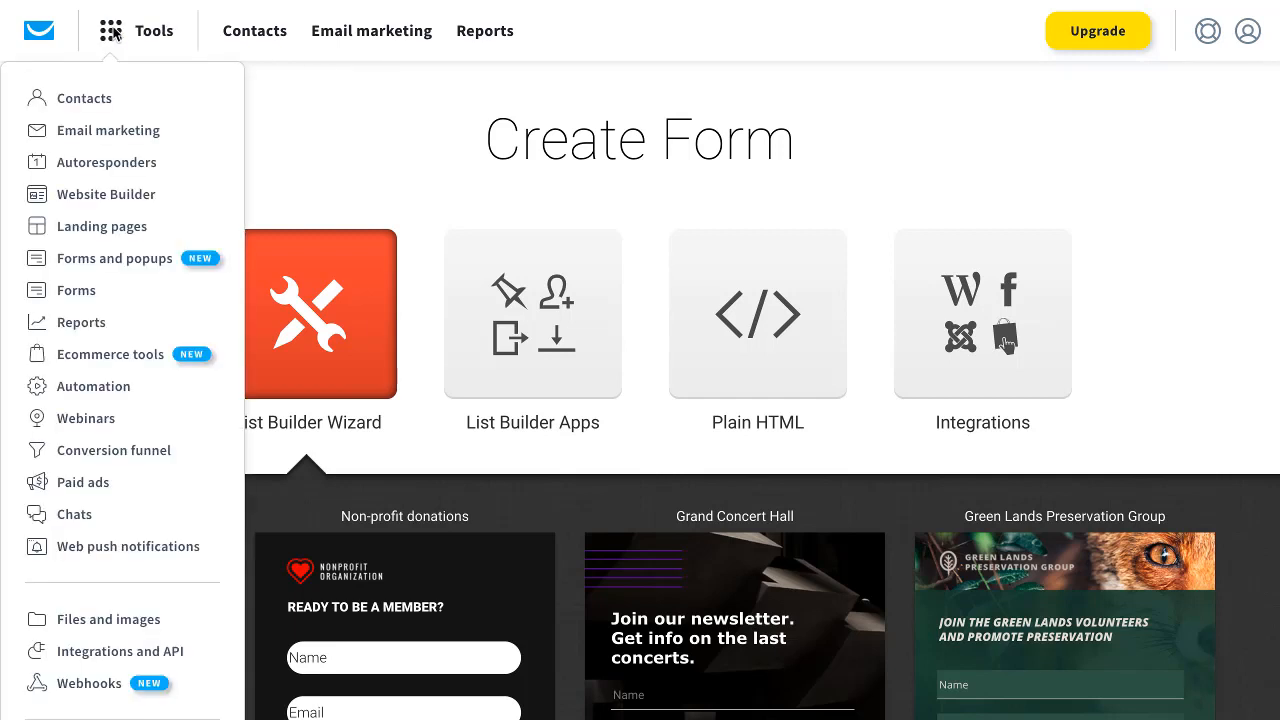
{"action": "left_click", "coordinate": [364, 141]}
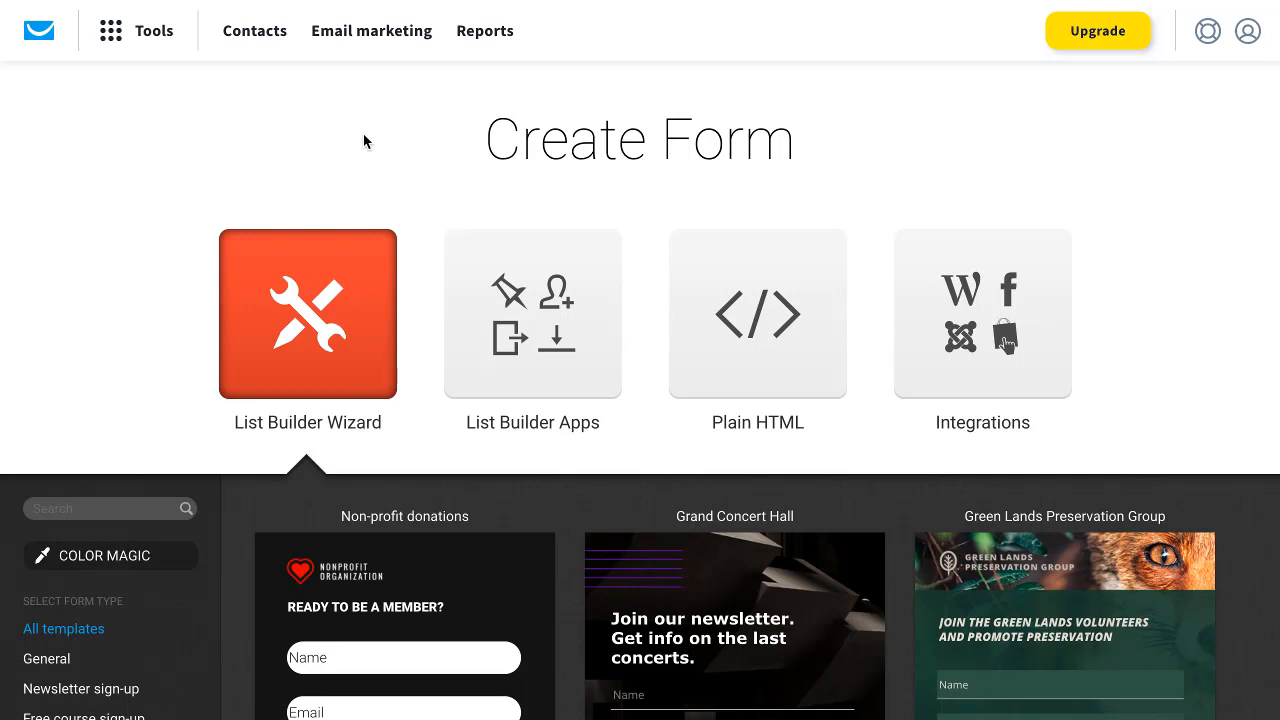
{"action": "left_click", "coordinate": [114, 38]}
{"action": "scroll", "coordinate": [105, 240], "scroll_direction": "down", "scroll_amount": 1}
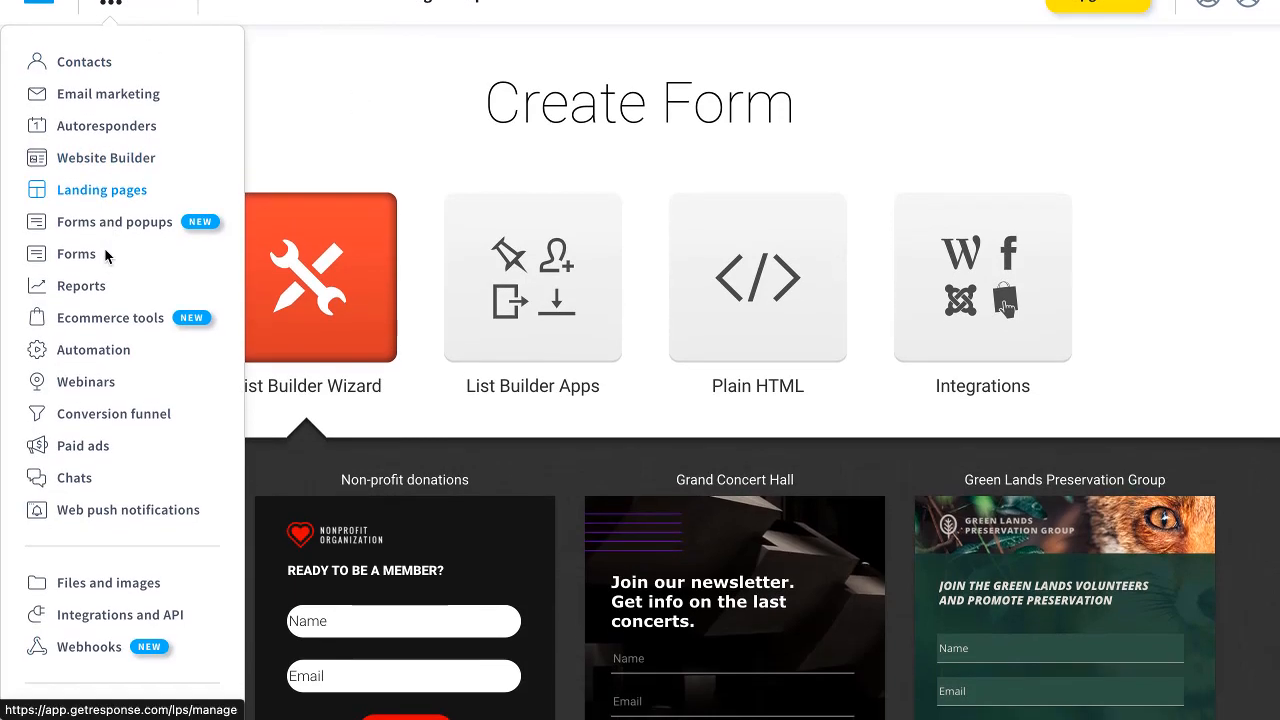
{"action": "scroll", "coordinate": [110, 257], "scroll_direction": "up", "scroll_amount": 1}
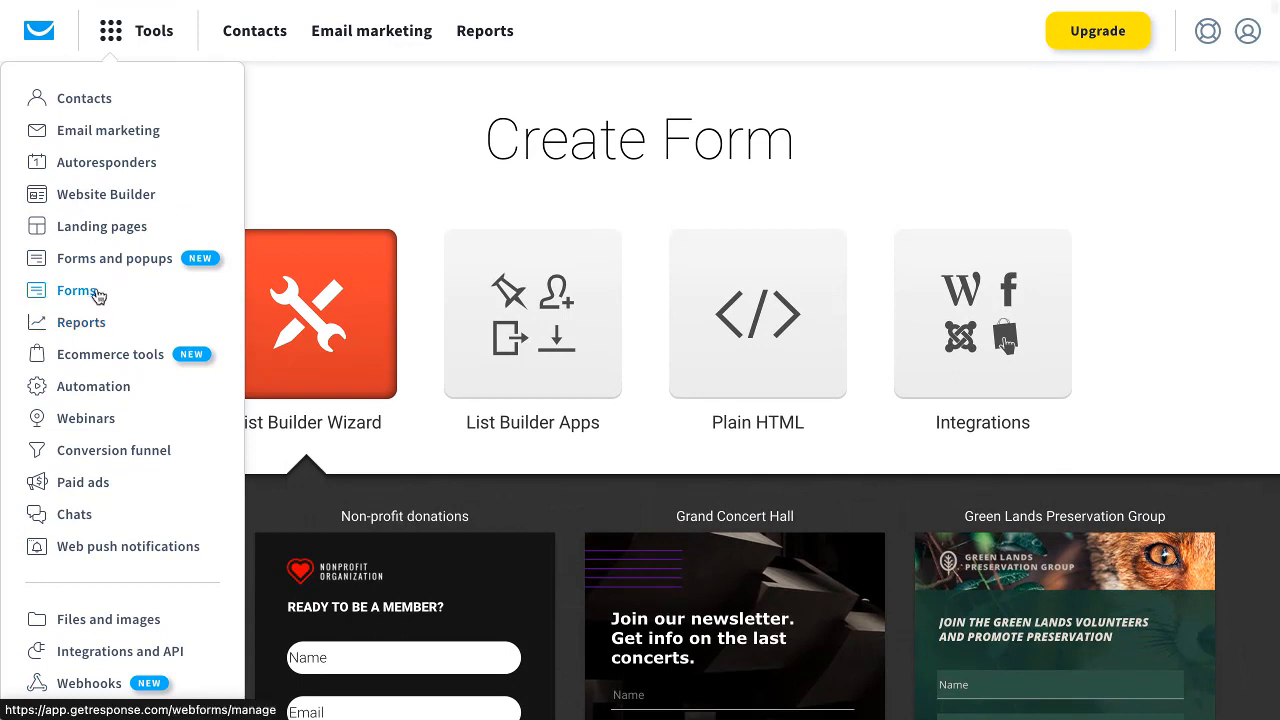
{"action": "left_click", "coordinate": [97, 291]}
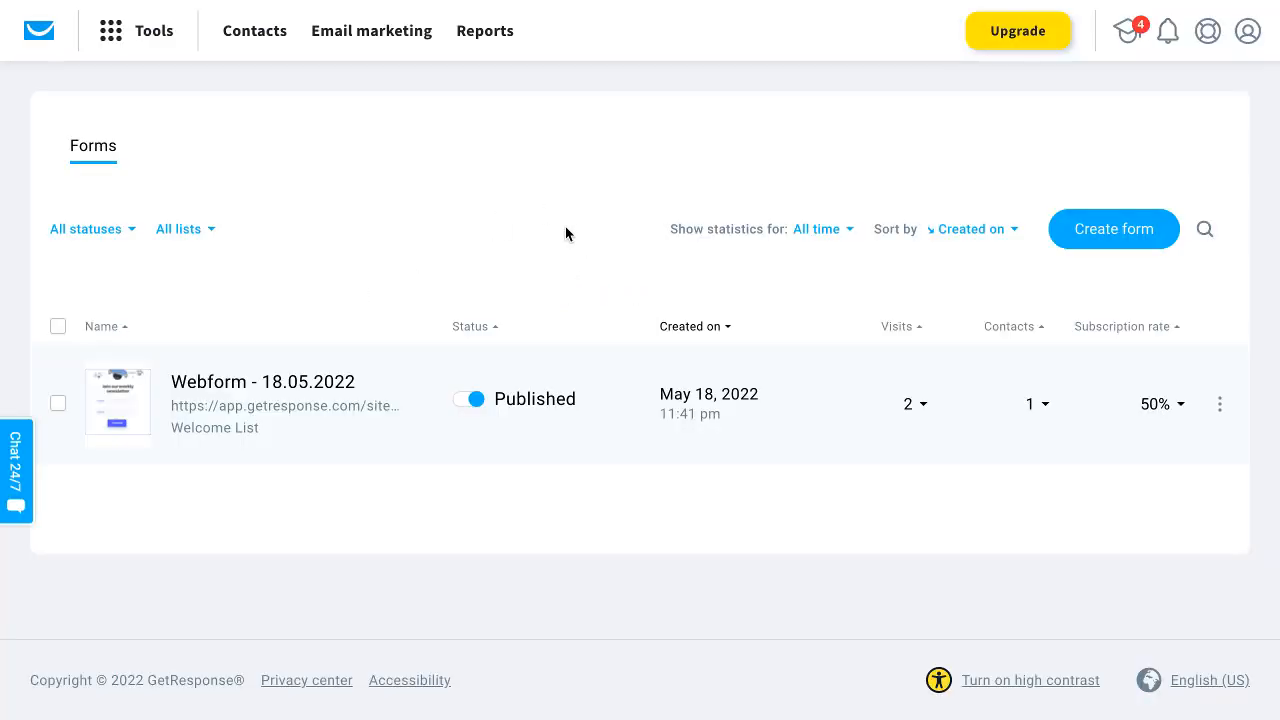
{"action": "left_click", "coordinate": [1136, 231]}
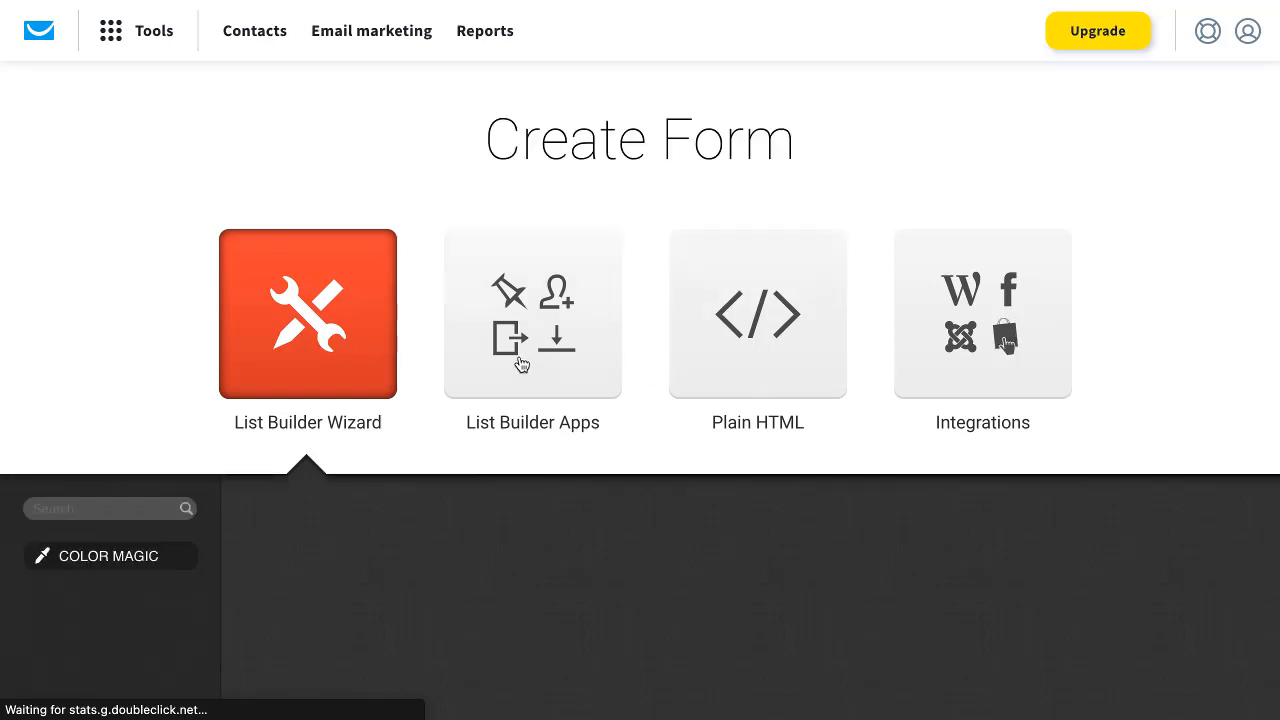
Browse the List Builder Wizard templates and use the Healthy Living template for the form
{"action": "scroll", "coordinate": [521, 363], "scroll_direction": "down", "scroll_amount": 3}
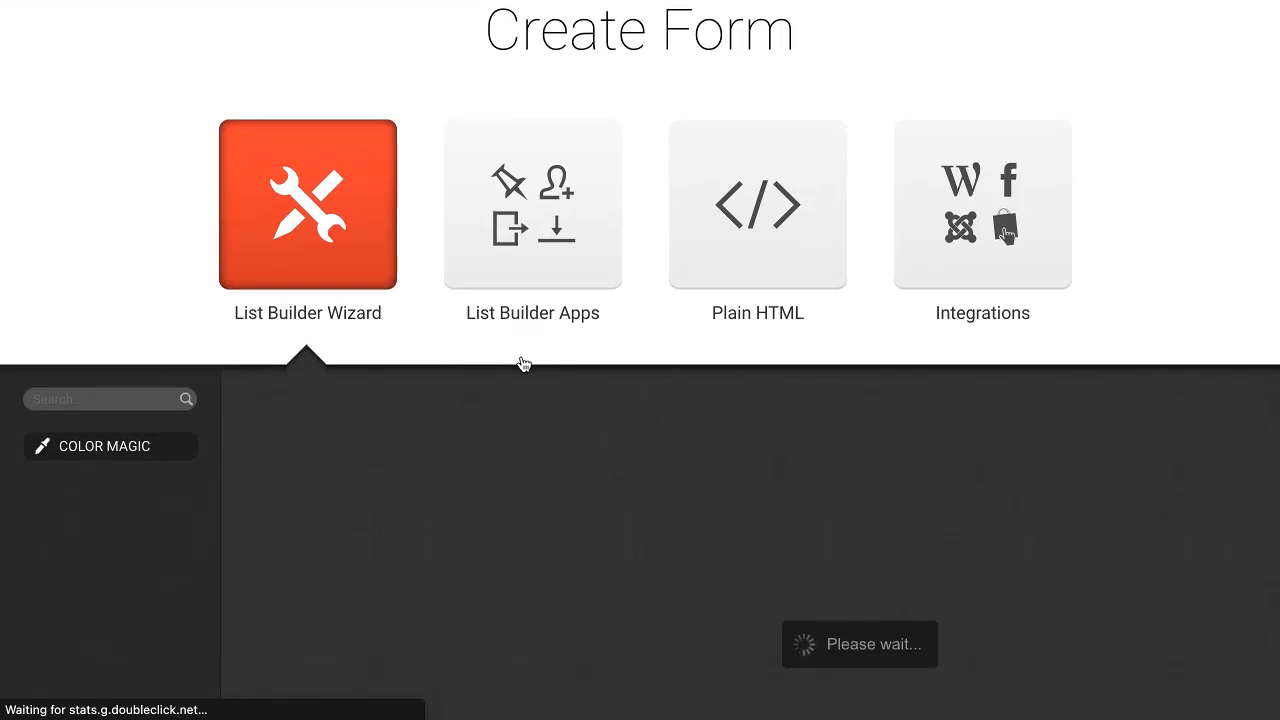
{"action": "scroll", "coordinate": [529, 362], "scroll_direction": "down", "scroll_amount": 3}
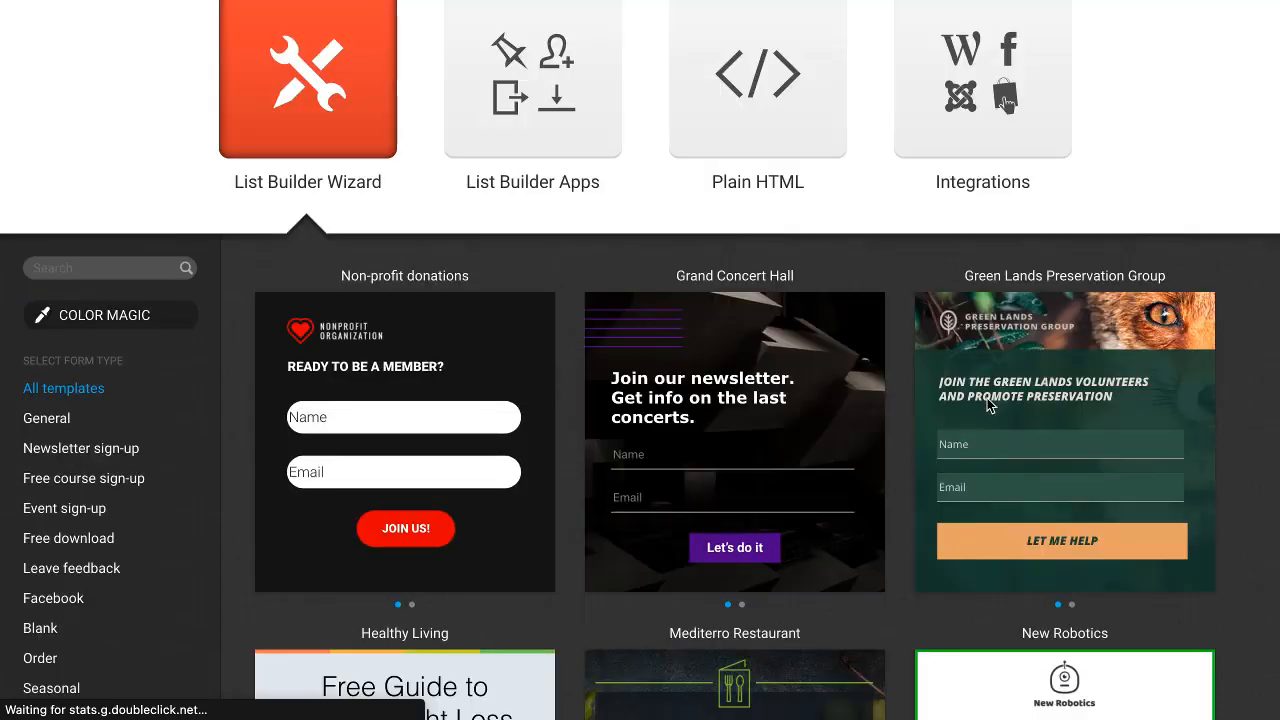
{"action": "scroll", "coordinate": [860, 398], "scroll_direction": "down", "scroll_amount": 2}
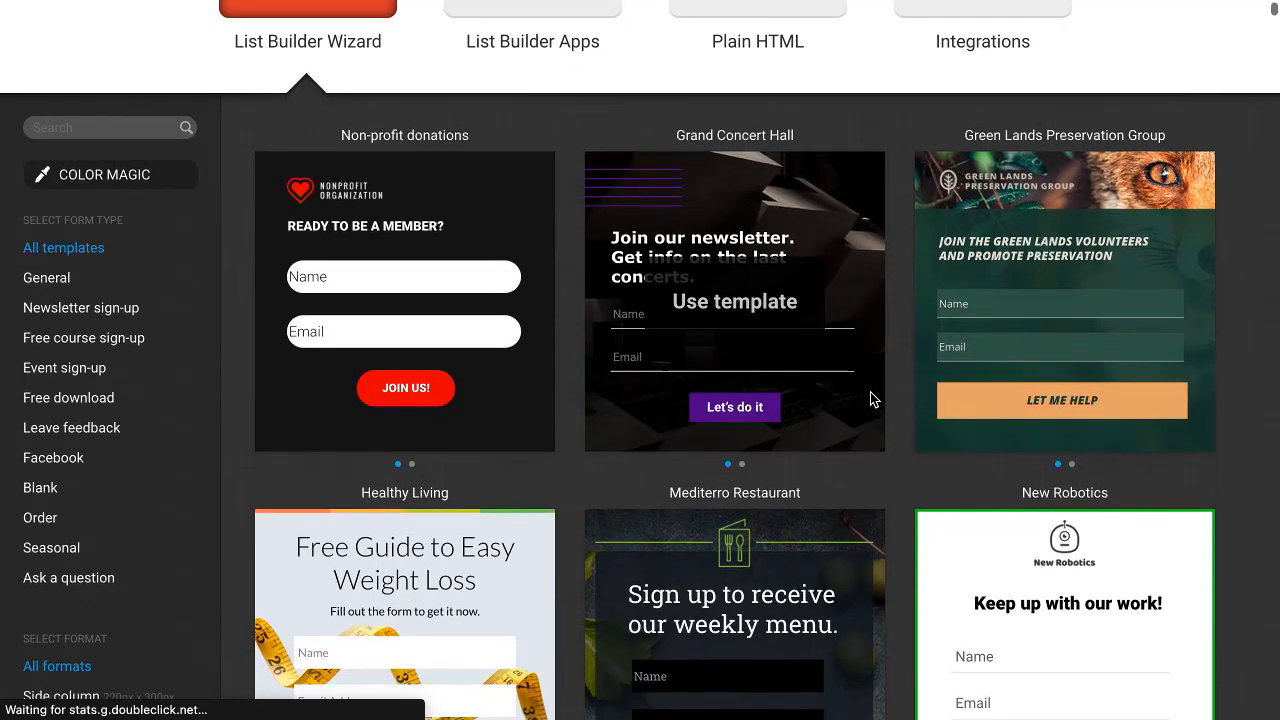
{"action": "scroll", "coordinate": [870, 398], "scroll_direction": "down", "scroll_amount": 2}
{"action": "scroll", "coordinate": [870, 398], "scroll_direction": "down", "scroll_amount": 2}
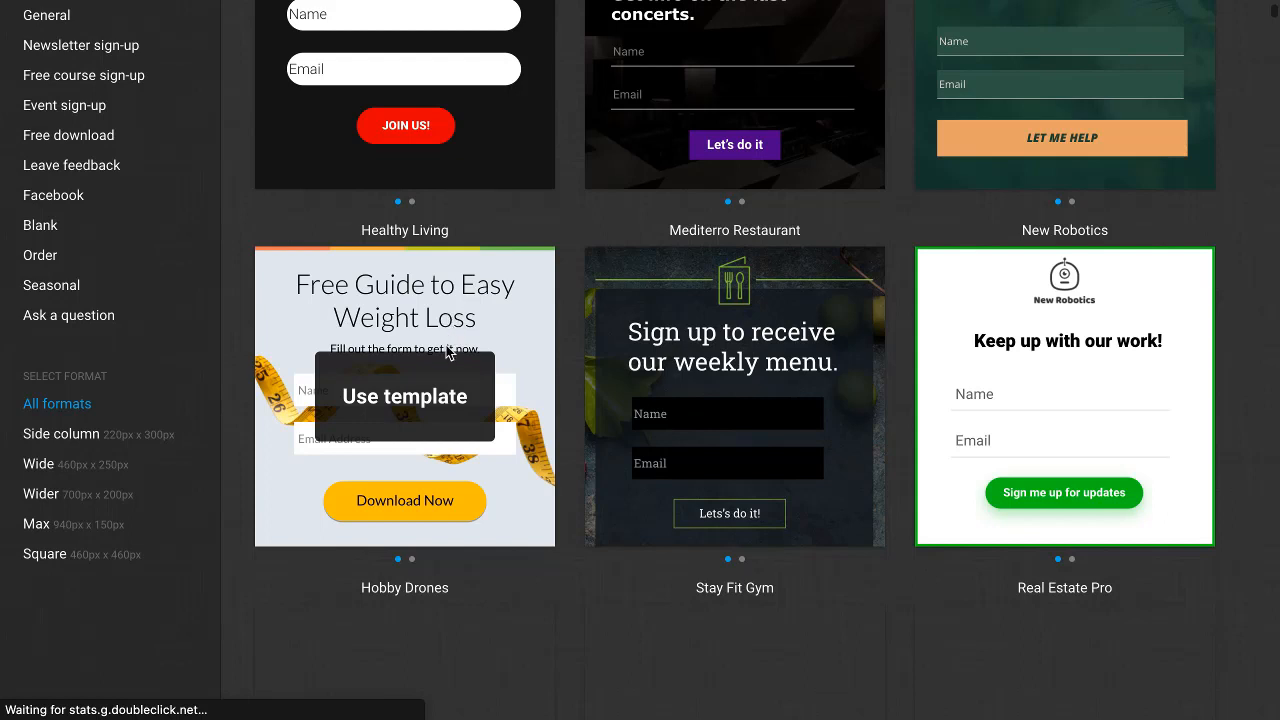
{"action": "left_click", "coordinate": [410, 398]}
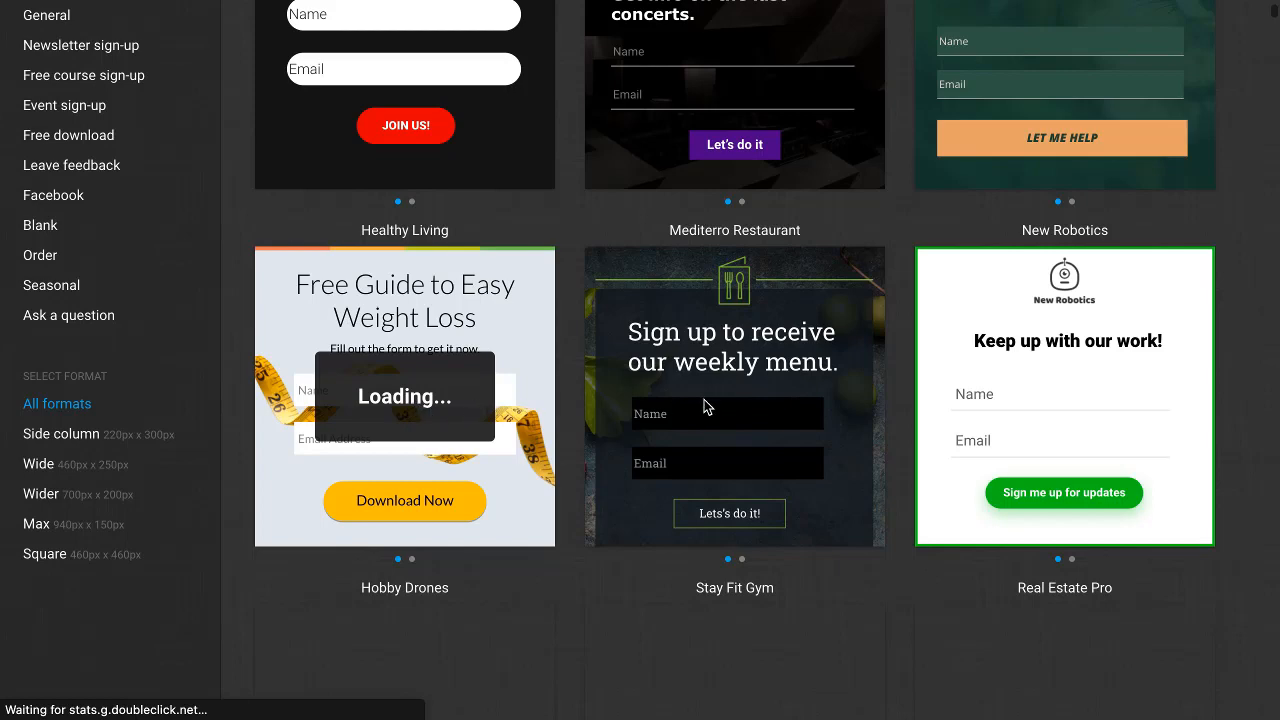
{"action": "scroll", "coordinate": [517, 410], "scroll_direction": "down", "scroll_amount": 1}
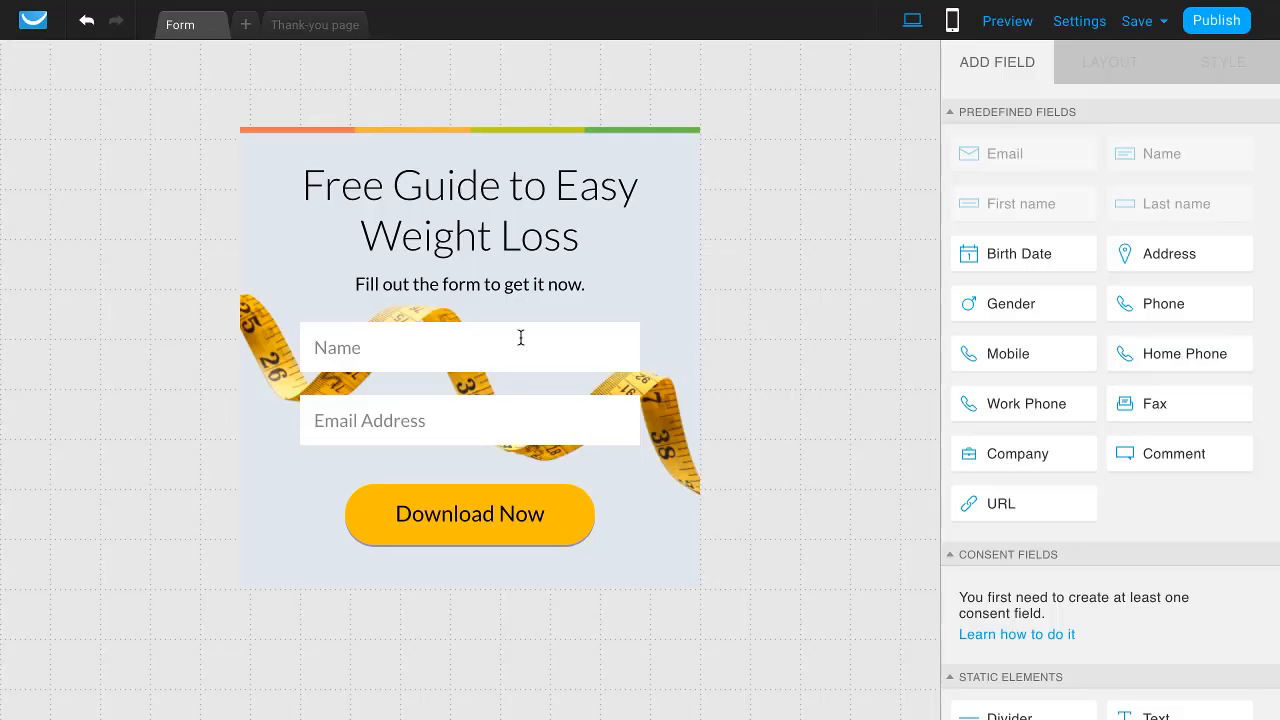
Replace the word "Guide" in the form's headline so that it reads "Free Report to Easy Weight Loss"
{"action": "left_click", "coordinate": [453, 210]}
{"action": "double_click", "coordinate": [491, 231]}
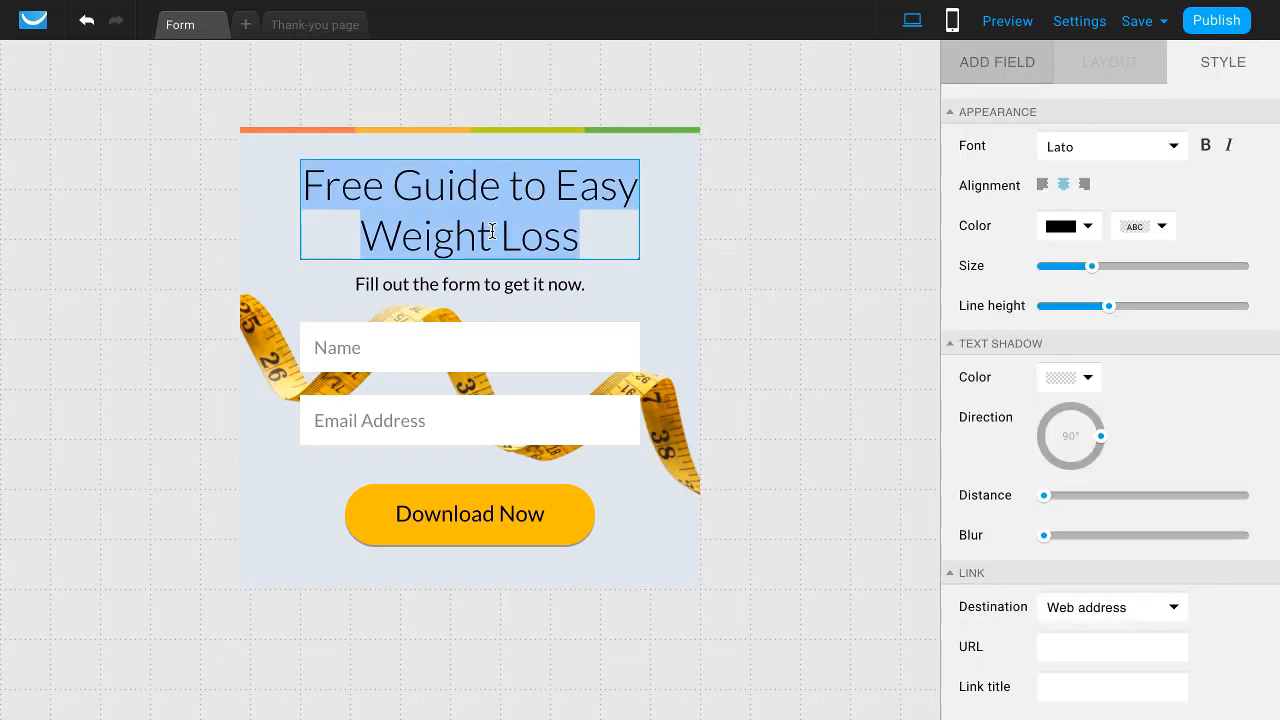
{"action": "left_click", "coordinate": [418, 195], "text": "shift"}
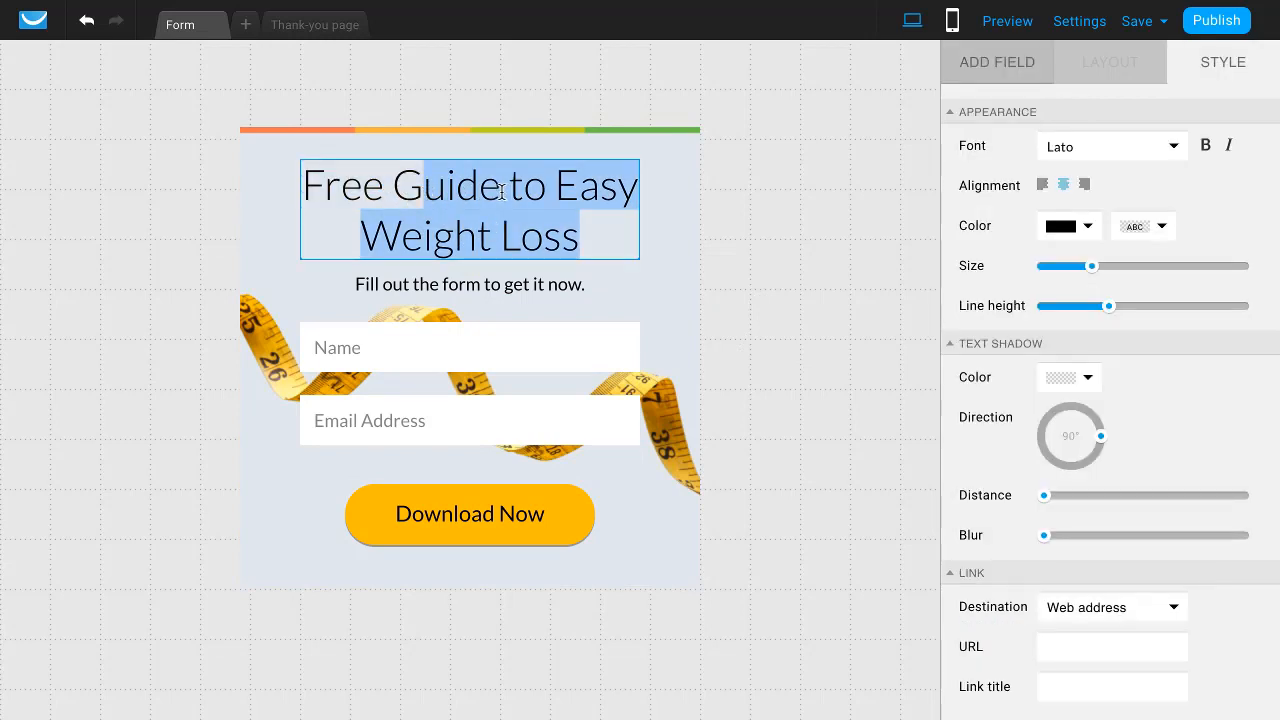
{"action": "left_click", "coordinate": [392, 195]}
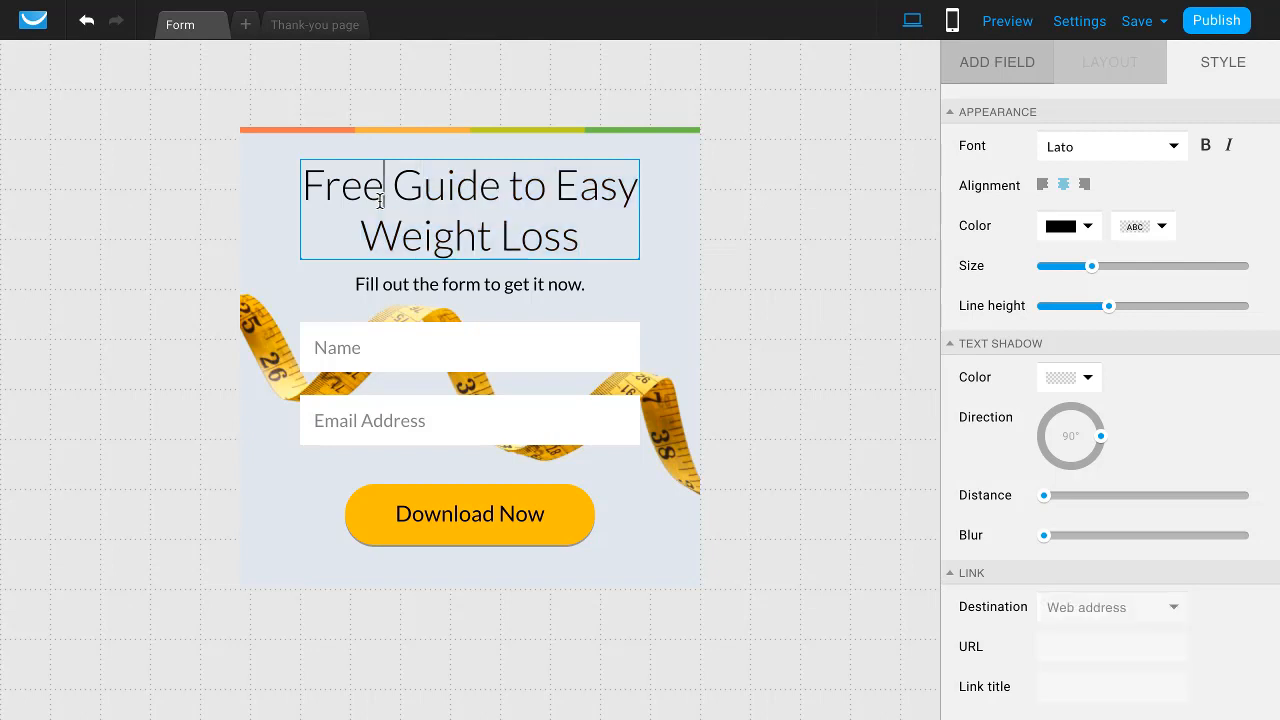
{"action": "key", "text": "shift+Right"}
{"action": "key", "text": "shift+Right"}
{"action": "key", "text": "shift+Right"}
{"action": "key", "text": "shift+Right"}
{"action": "key", "text": "shift+Right"}
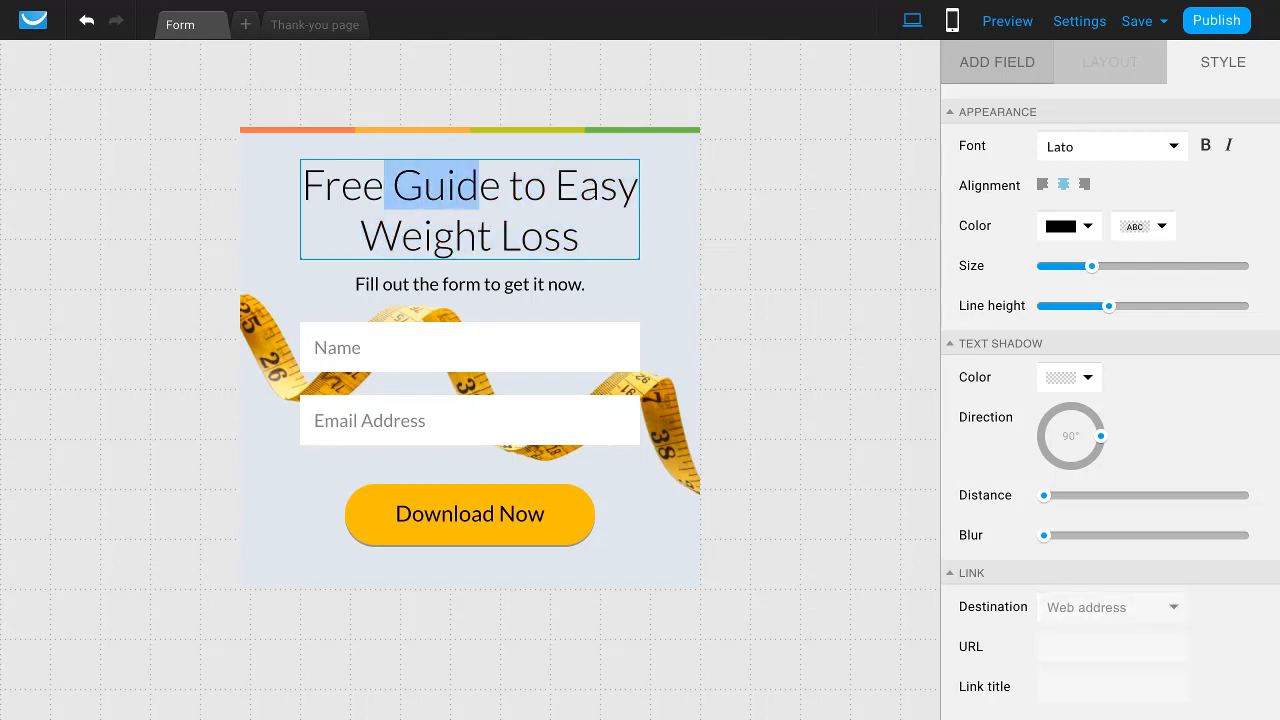
{"action": "type", "text": "Re"}
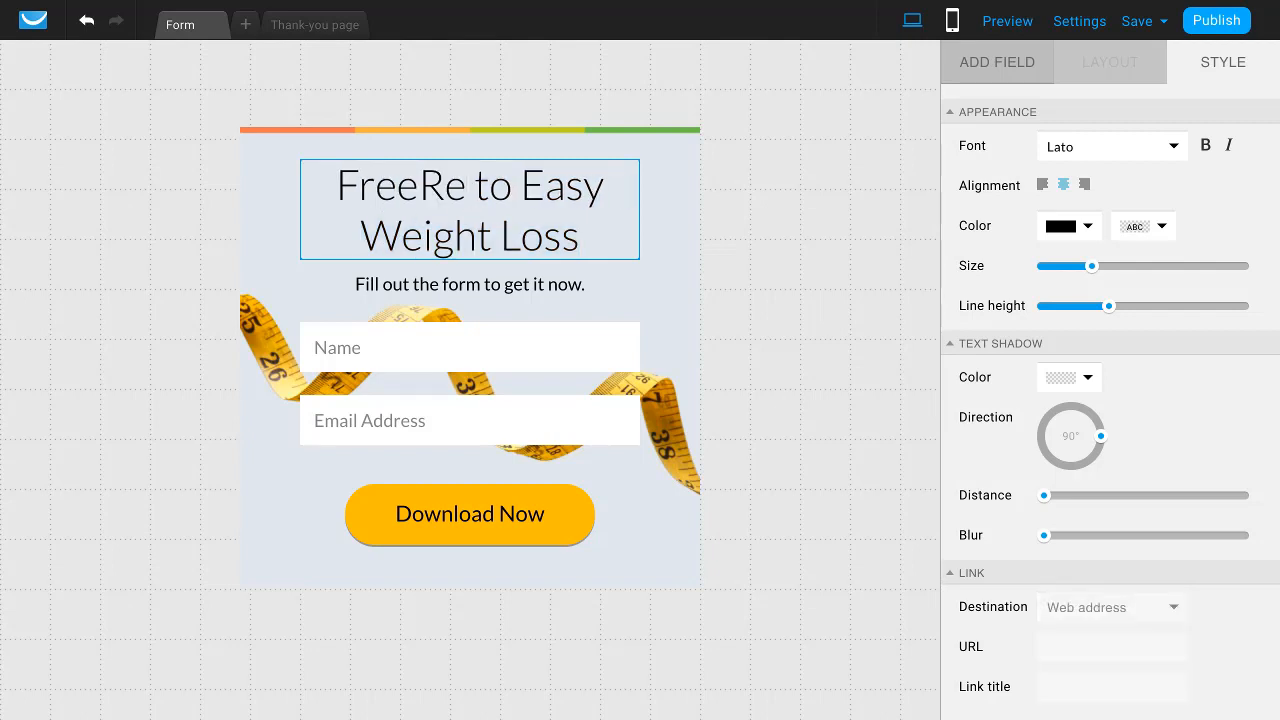
{"action": "key", "text": "BackSpace"}
{"action": "key", "text": "BackSpace"}
{"action": "type", "text": "Re"}
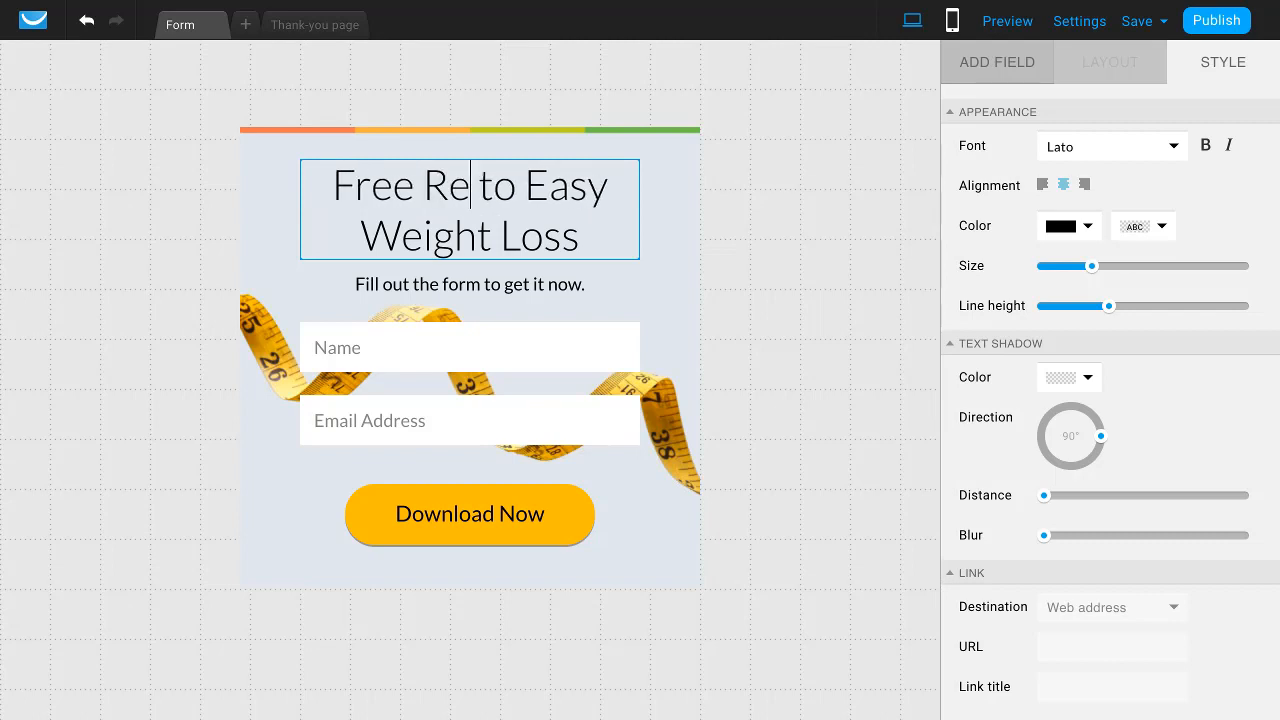
{"action": "type", "text": "port"}
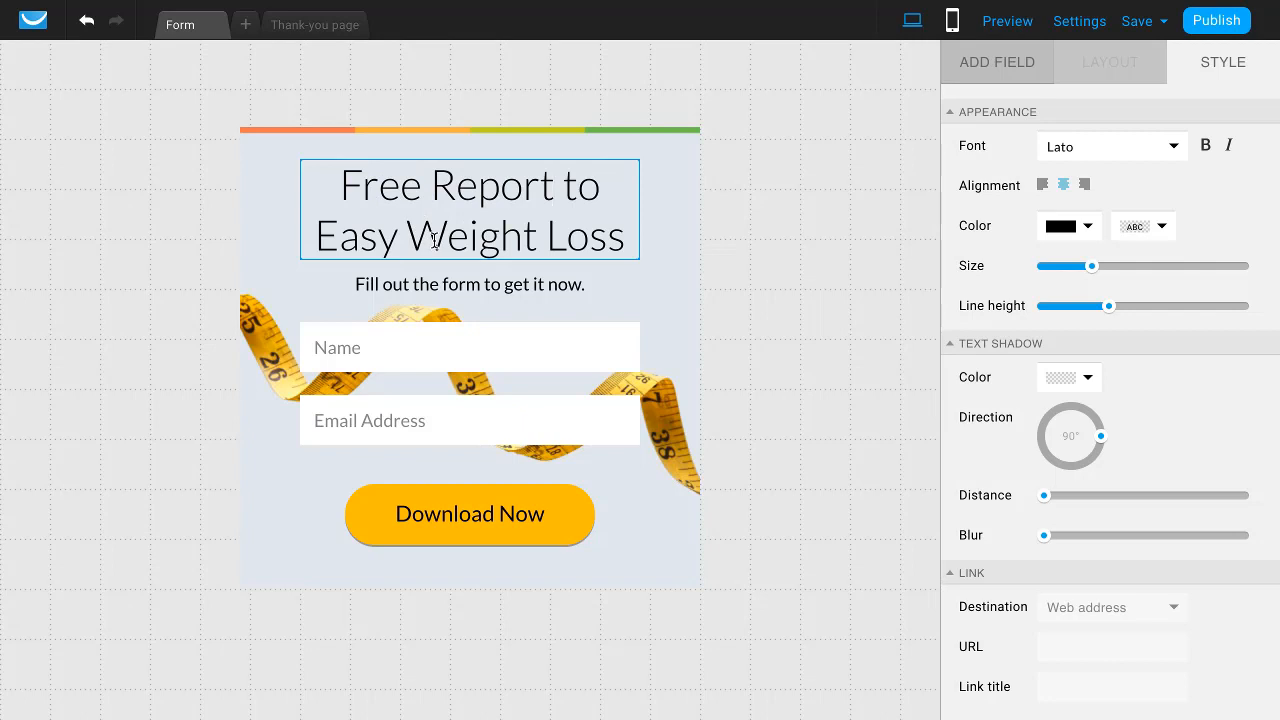
Examine the form's subtitle, Name field, Email Address field and Download Now button, along with their style options
{"action": "left_click", "coordinate": [563, 289]}
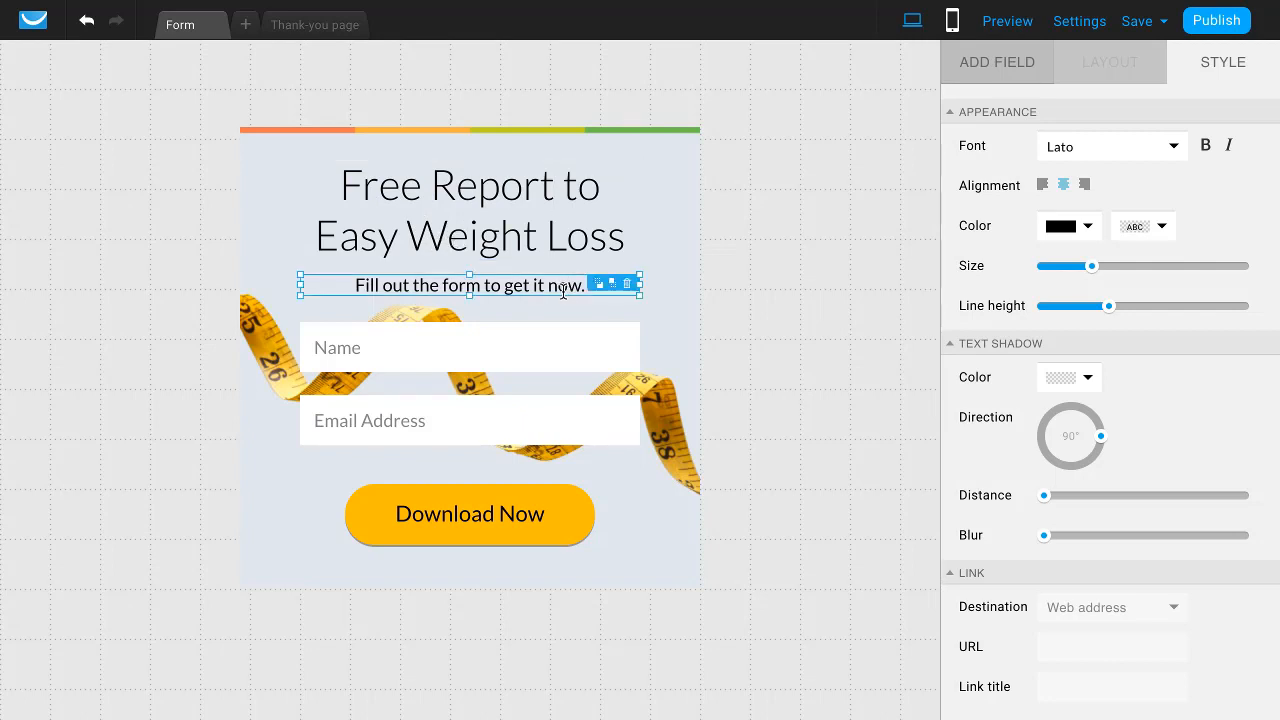
{"action": "left_click", "coordinate": [440, 358]}
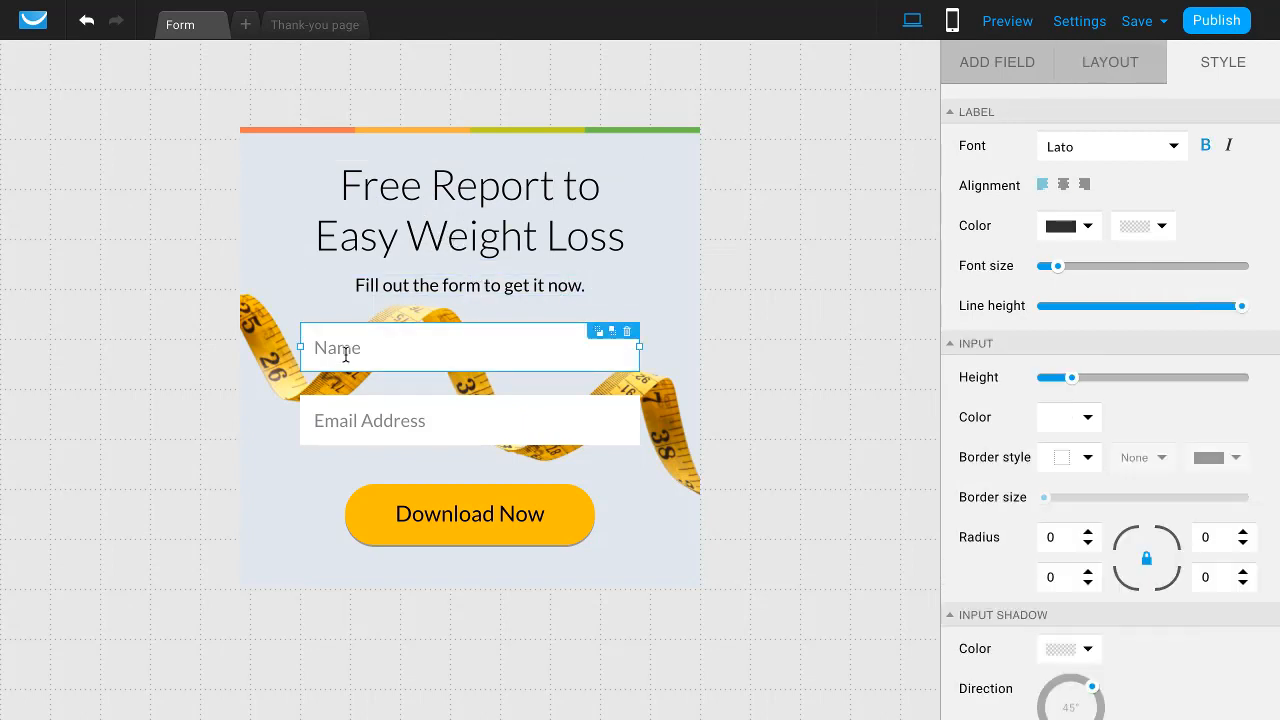
{"action": "left_click", "coordinate": [482, 426]}
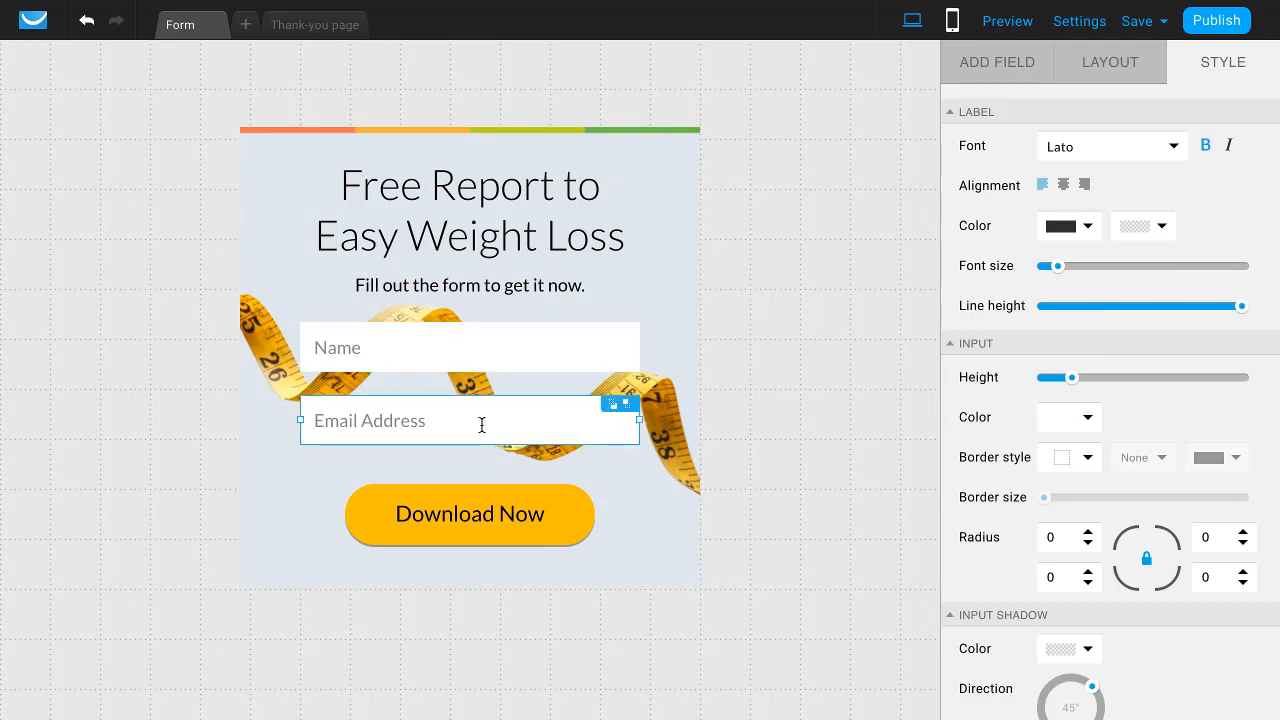
{"action": "left_click", "coordinate": [467, 530]}
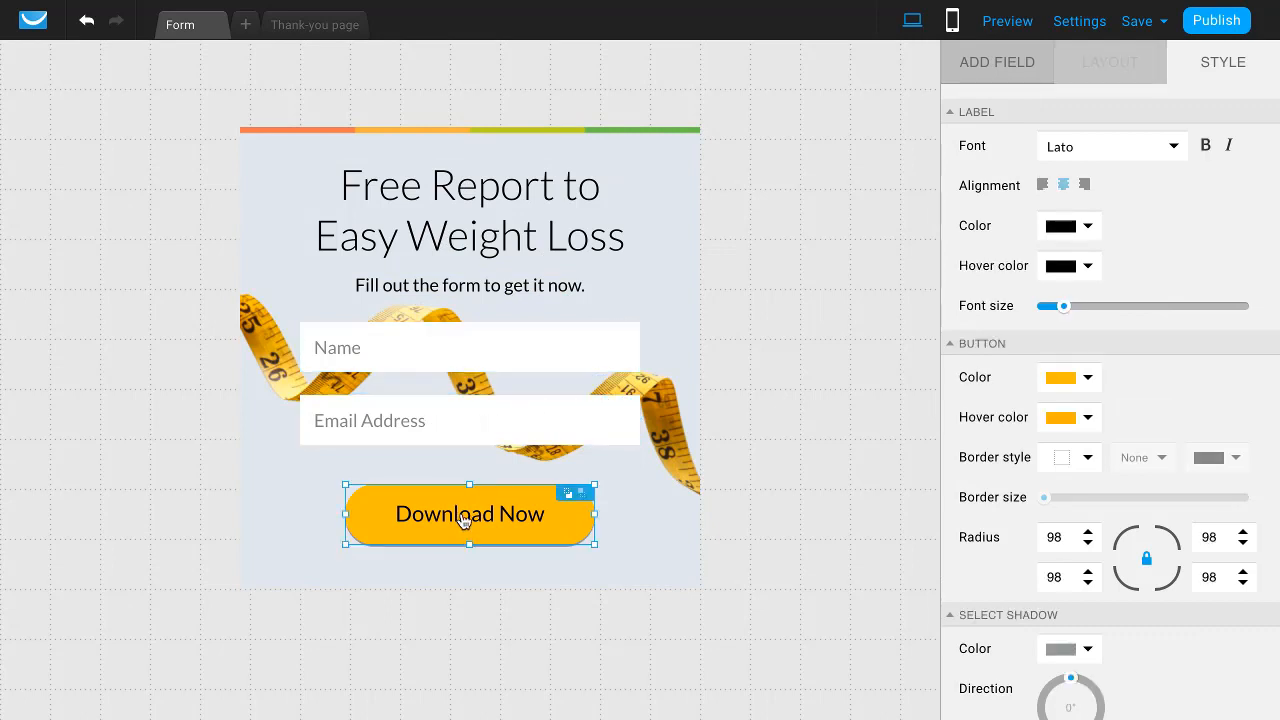
{"action": "scroll", "coordinate": [1144, 348], "scroll_direction": "down", "scroll_amount": 2}
{"action": "scroll", "coordinate": [1117, 363], "scroll_direction": "up", "scroll_amount": 2}
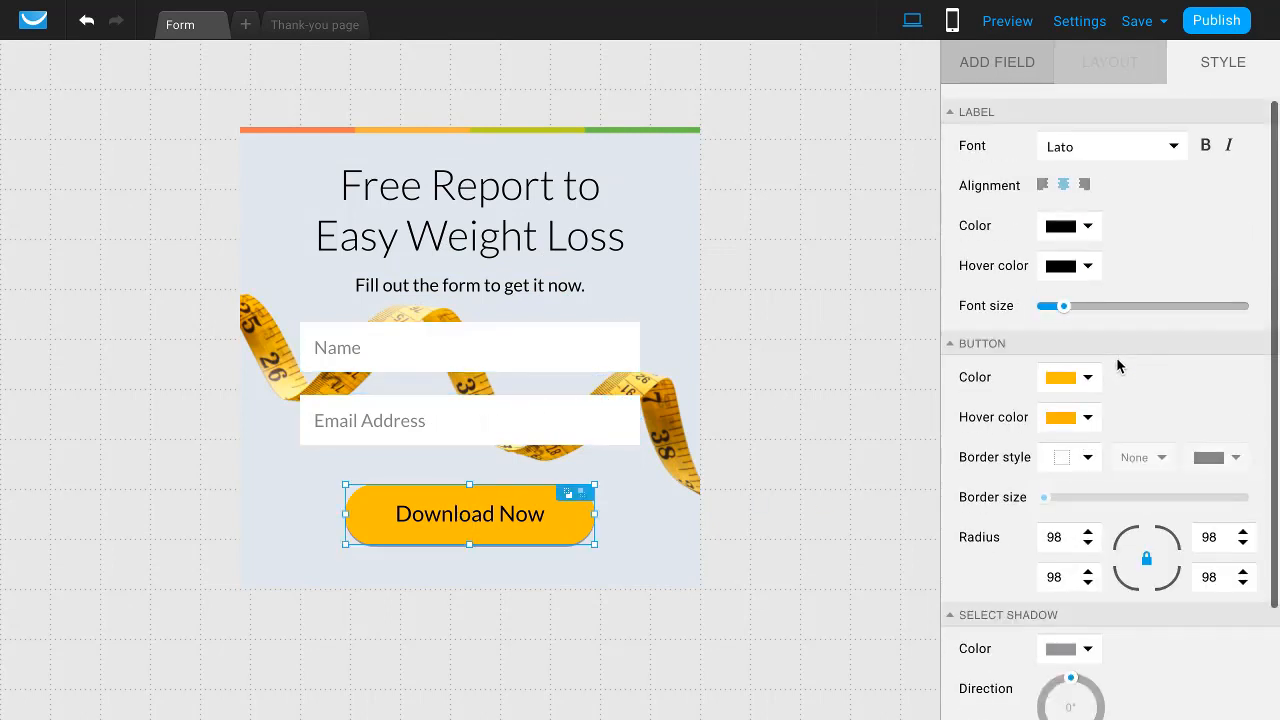
Look through the available fields and static elements, place a Text element over the form's headline area, and delete it
{"action": "left_click", "coordinate": [1025, 70]}
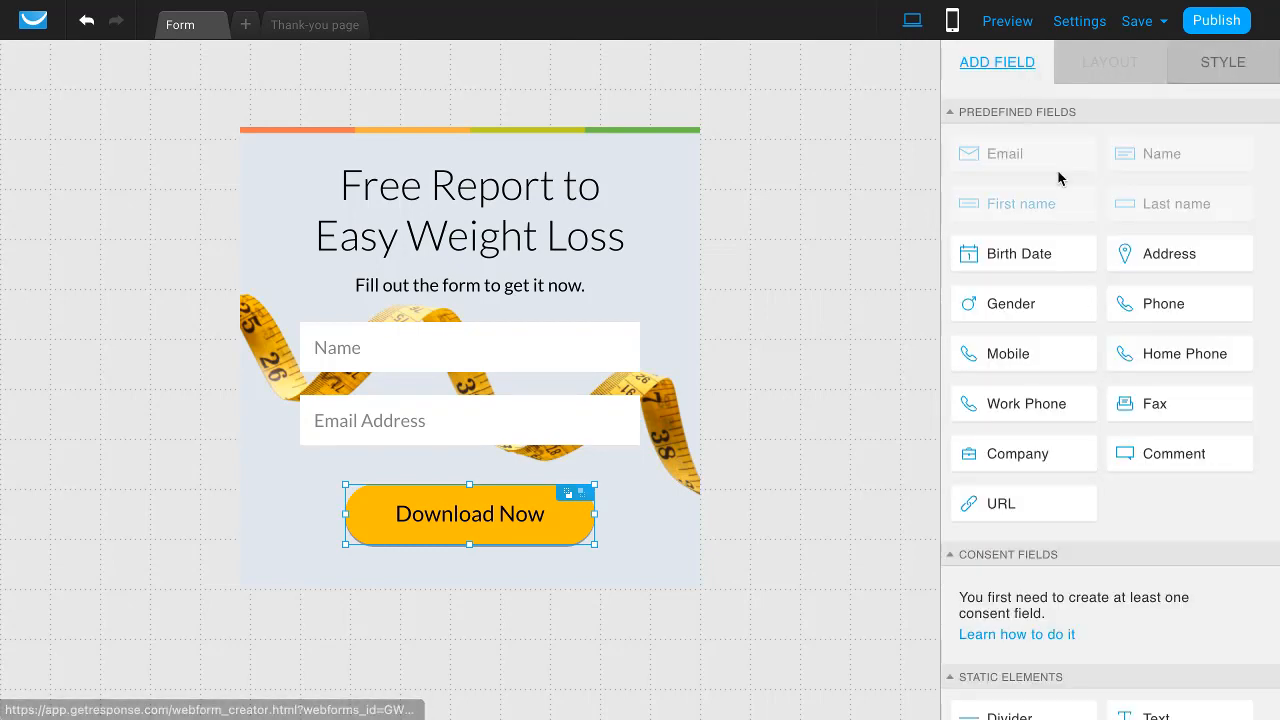
{"action": "scroll", "coordinate": [1050, 300], "scroll_direction": "down", "scroll_amount": 3}
{"action": "scroll", "coordinate": [1045, 290], "scroll_direction": "up", "scroll_amount": 3}
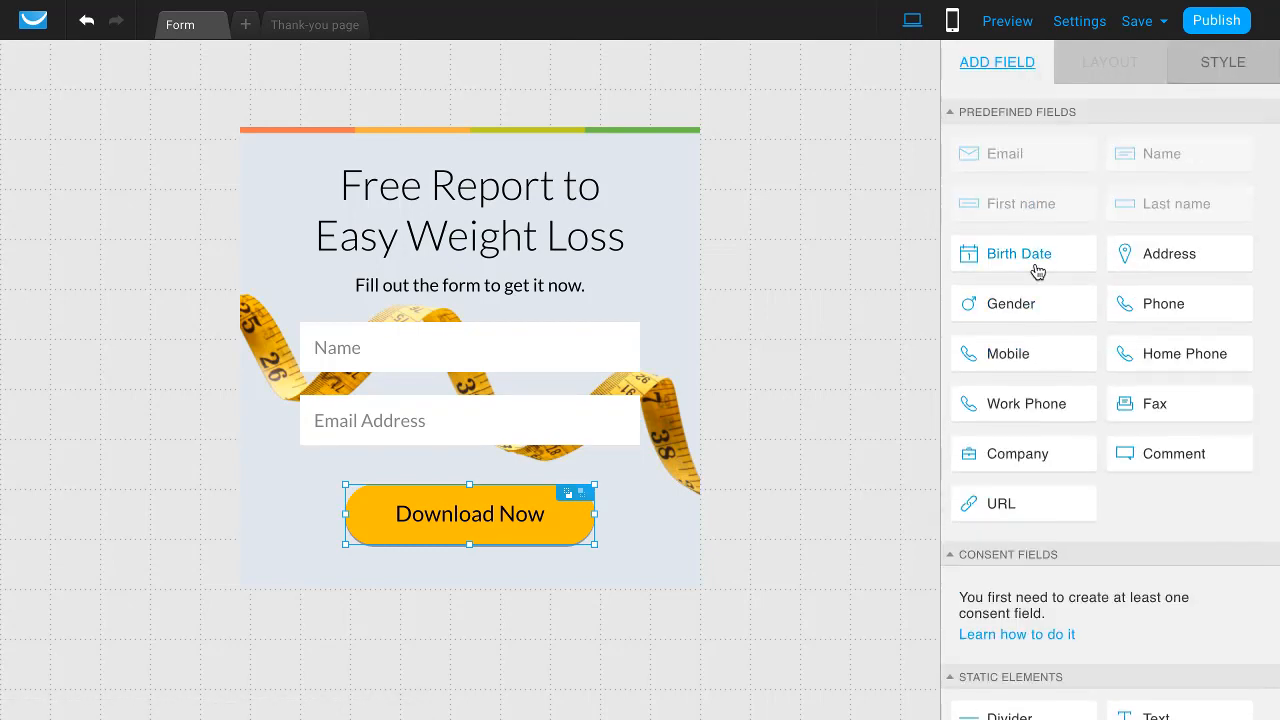
{"action": "scroll", "coordinate": [1035, 272], "scroll_direction": "down", "scroll_amount": 2}
{"action": "scroll", "coordinate": [1030, 250], "scroll_direction": "up", "scroll_amount": 2}
{"action": "scroll", "coordinate": [1110, 300], "scroll_direction": "down", "scroll_amount": 3}
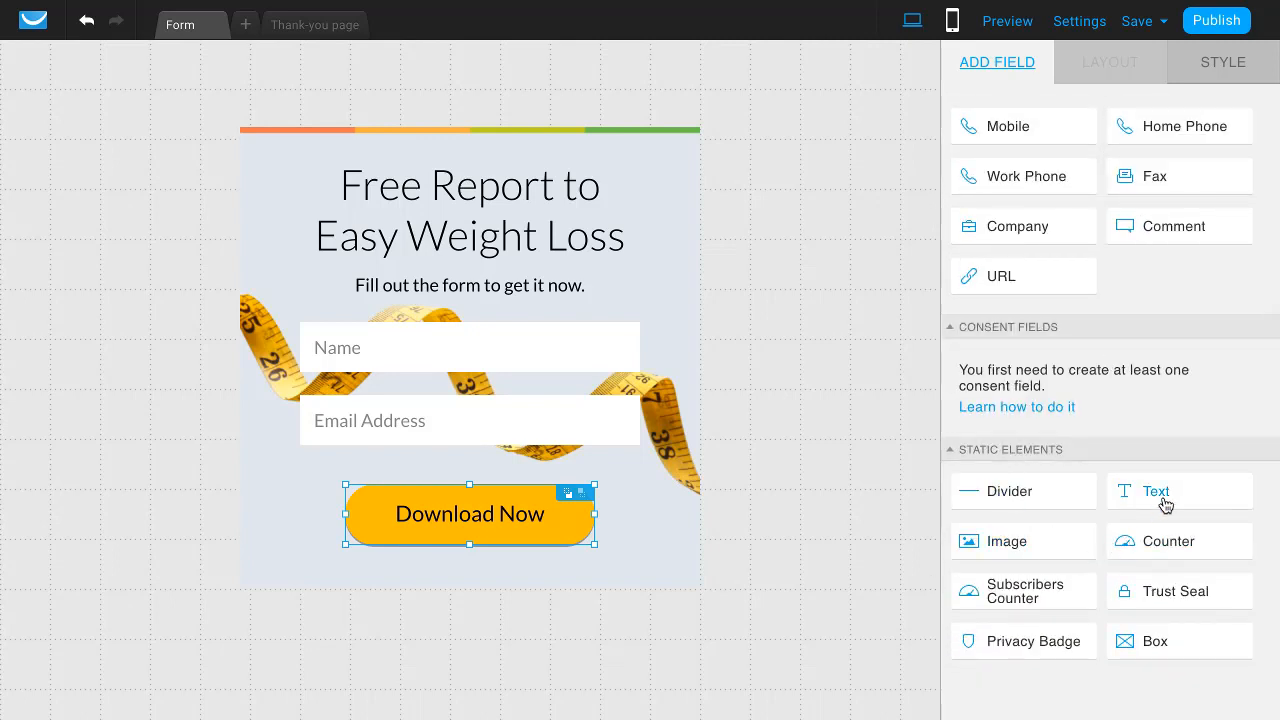
{"action": "left_click_drag", "start_coordinate": [1165, 491], "coordinate": [428, 252]}
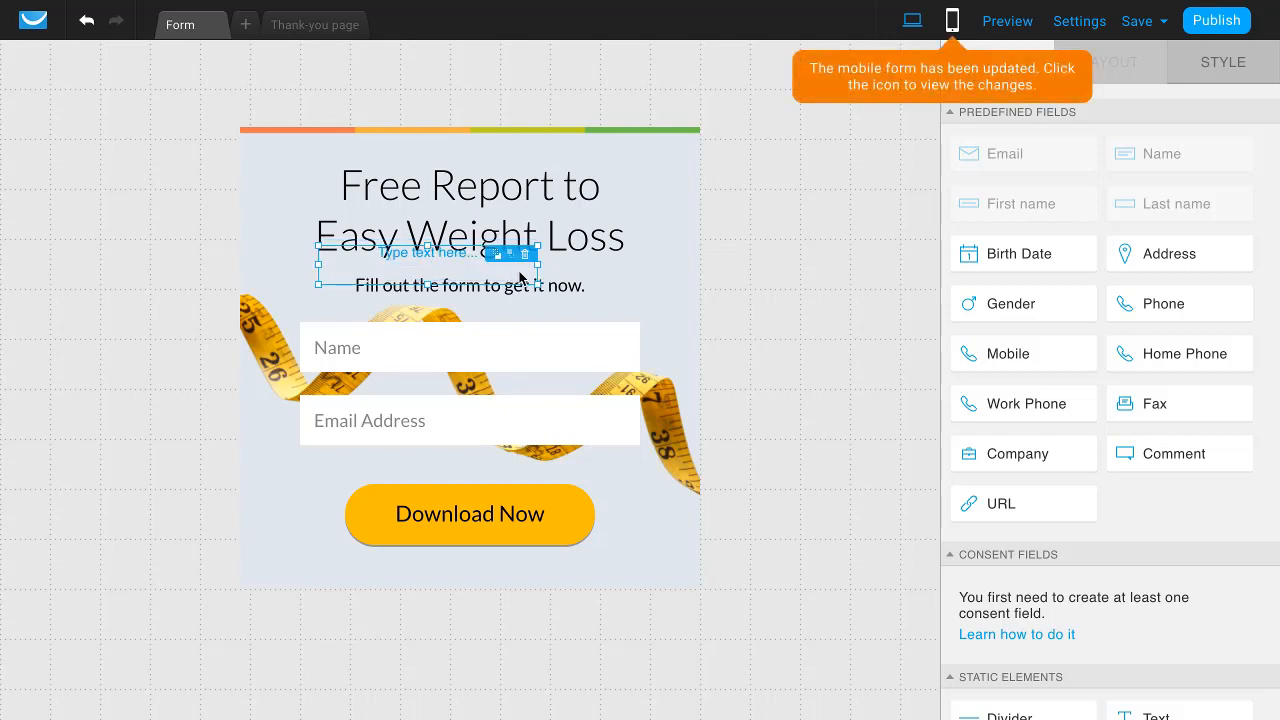
{"action": "left_click", "coordinate": [528, 253]}
Add a Privacy Badge to the form just below the Download Now button
{"action": "scroll", "coordinate": [1131, 540], "scroll_direction": "down", "scroll_amount": 3}
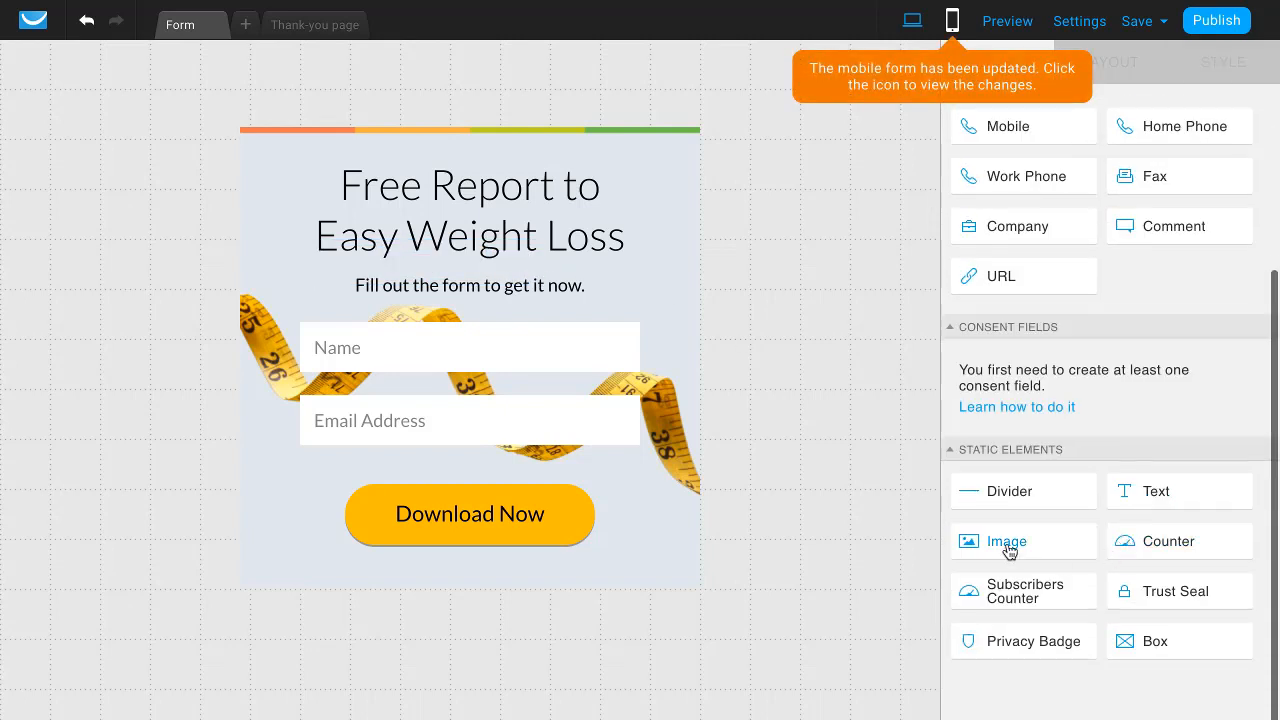
{"action": "left_click", "coordinate": [370, 210]}
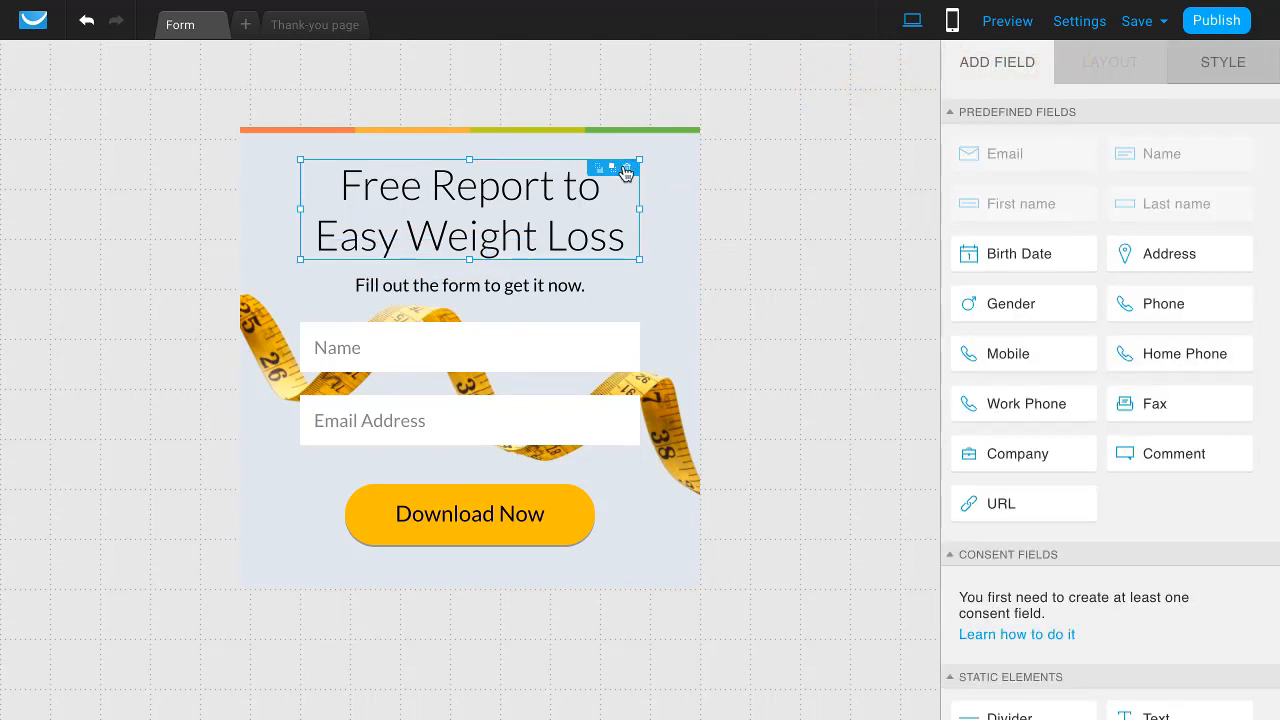
{"action": "scroll", "coordinate": [1080, 374], "scroll_direction": "down", "scroll_amount": 3}
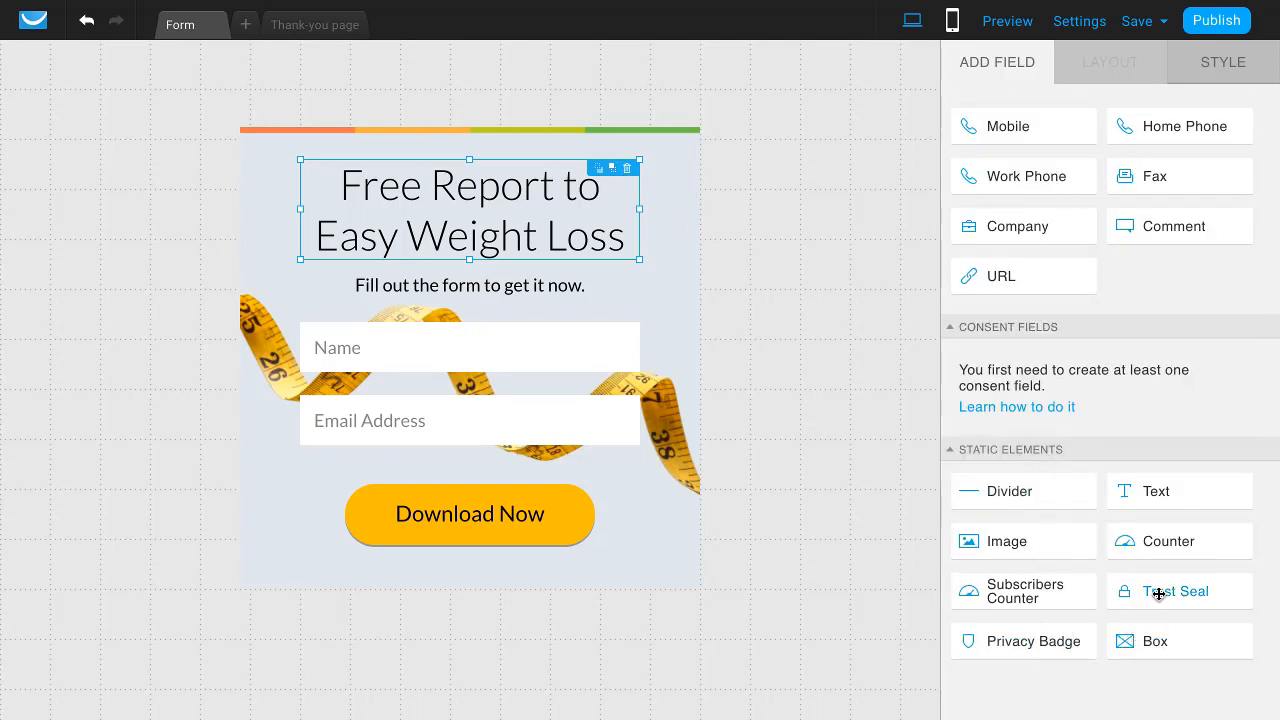
{"action": "left_click_drag", "start_coordinate": [1054, 663], "coordinate": [474, 568]}
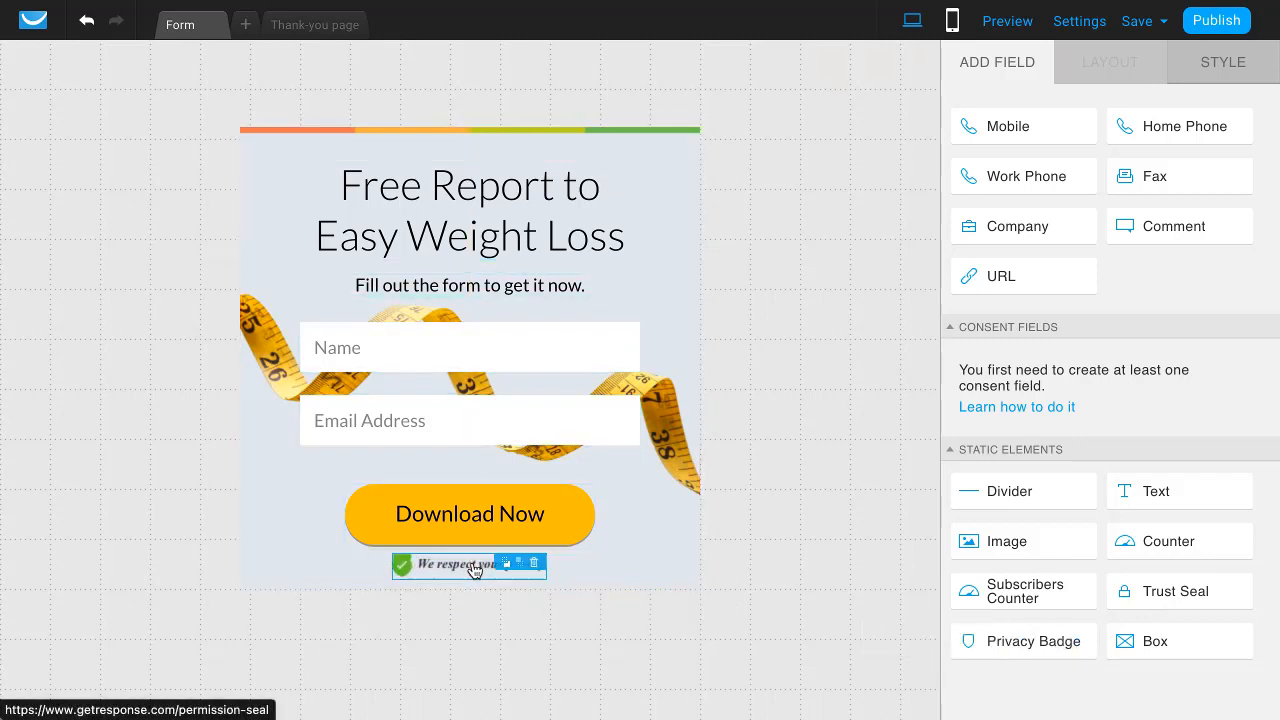
Look at the form's thank-you page and return to the form design
{"action": "left_click", "coordinate": [649, 616]}
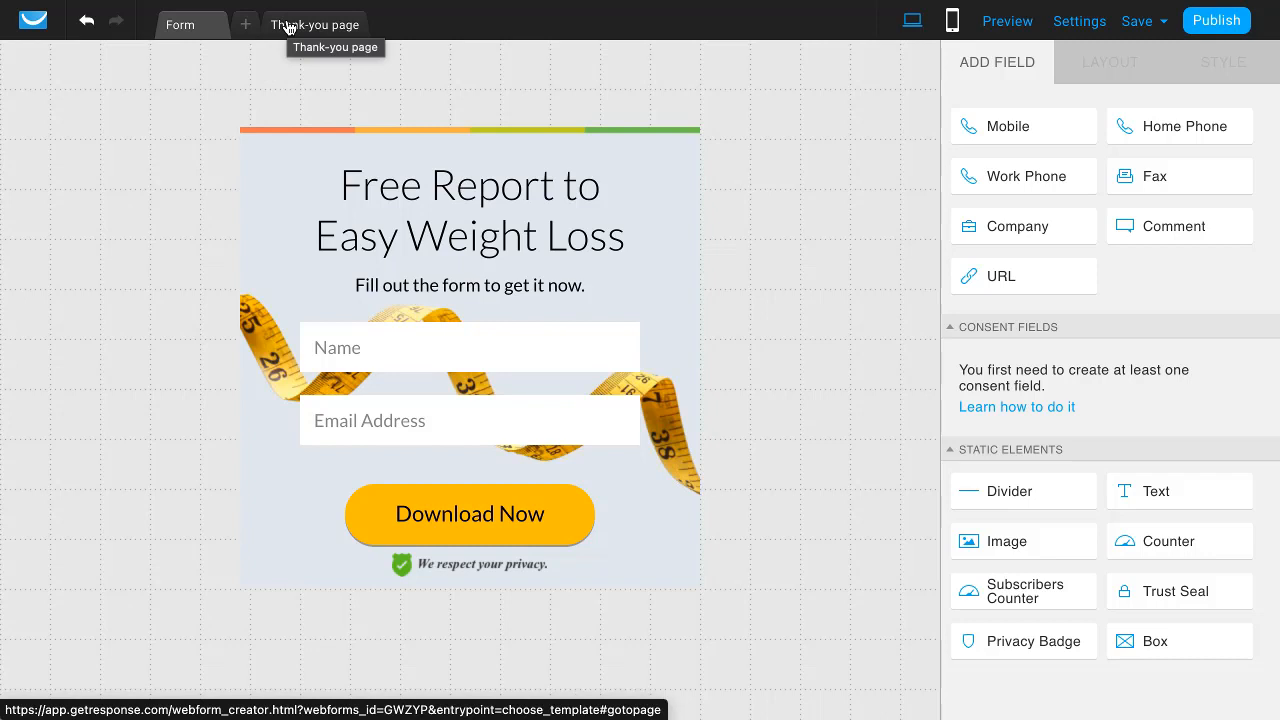
{"action": "left_click", "coordinate": [287, 25]}
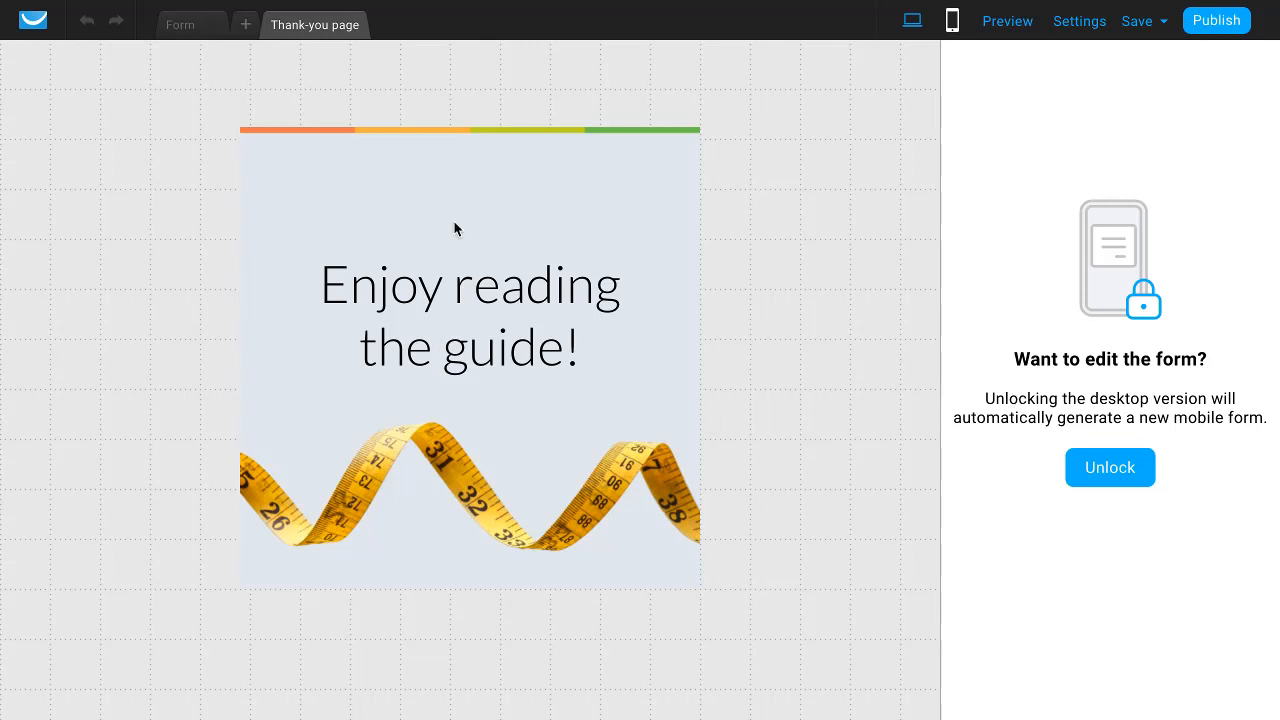
{"action": "left_click", "coordinate": [205, 27]}
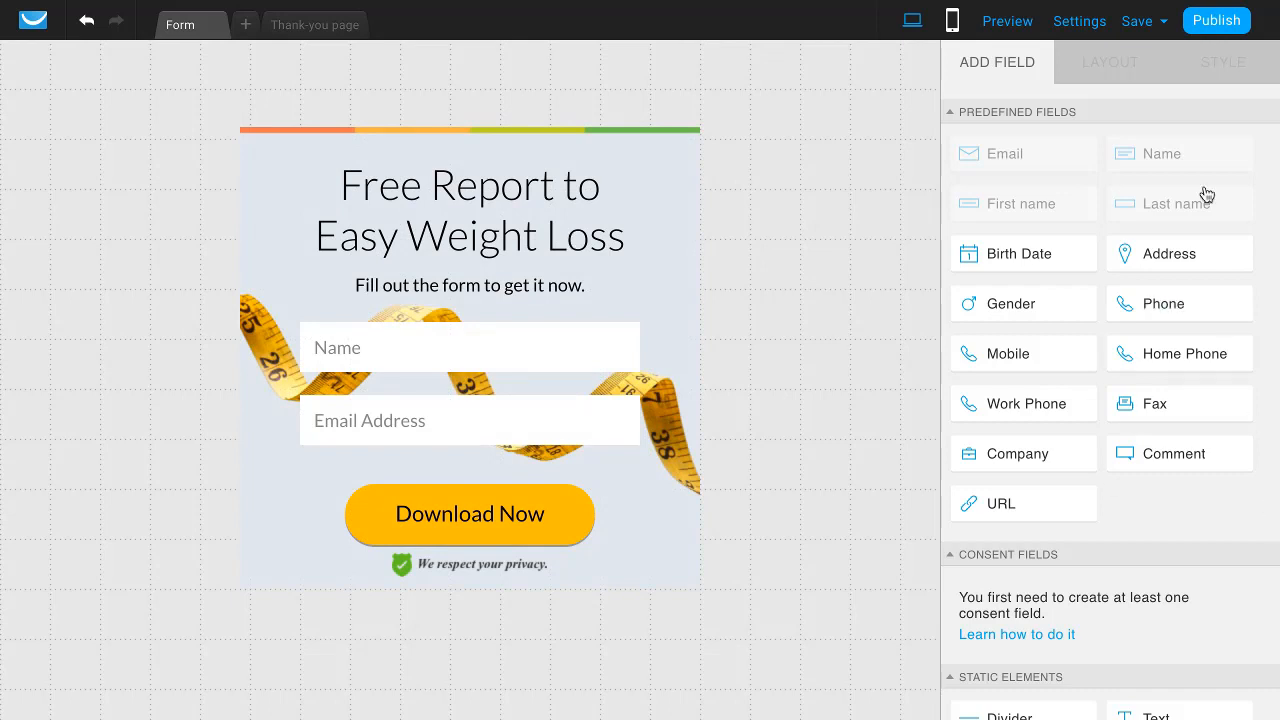
Save and publish the form, and copy its JavaScript code for installing it on a website
{"action": "mouse_move", "coordinate": [1166, 21]}
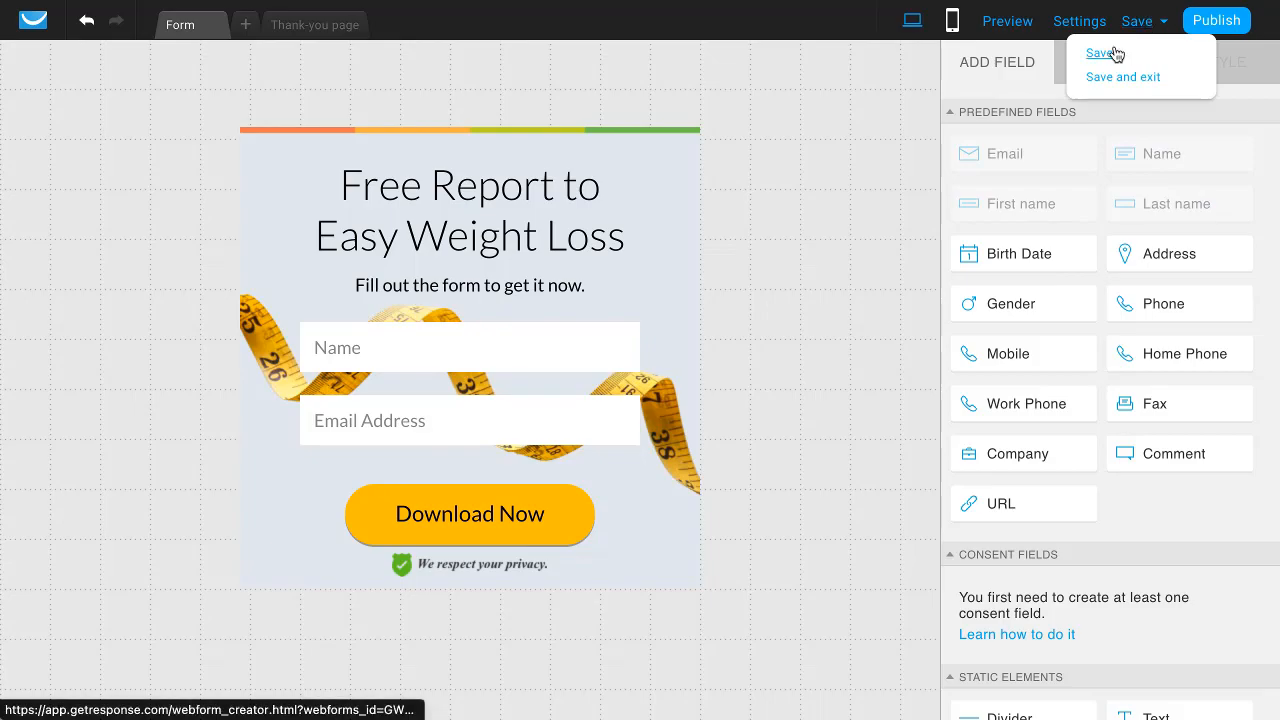
{"action": "left_click", "coordinate": [1113, 52]}
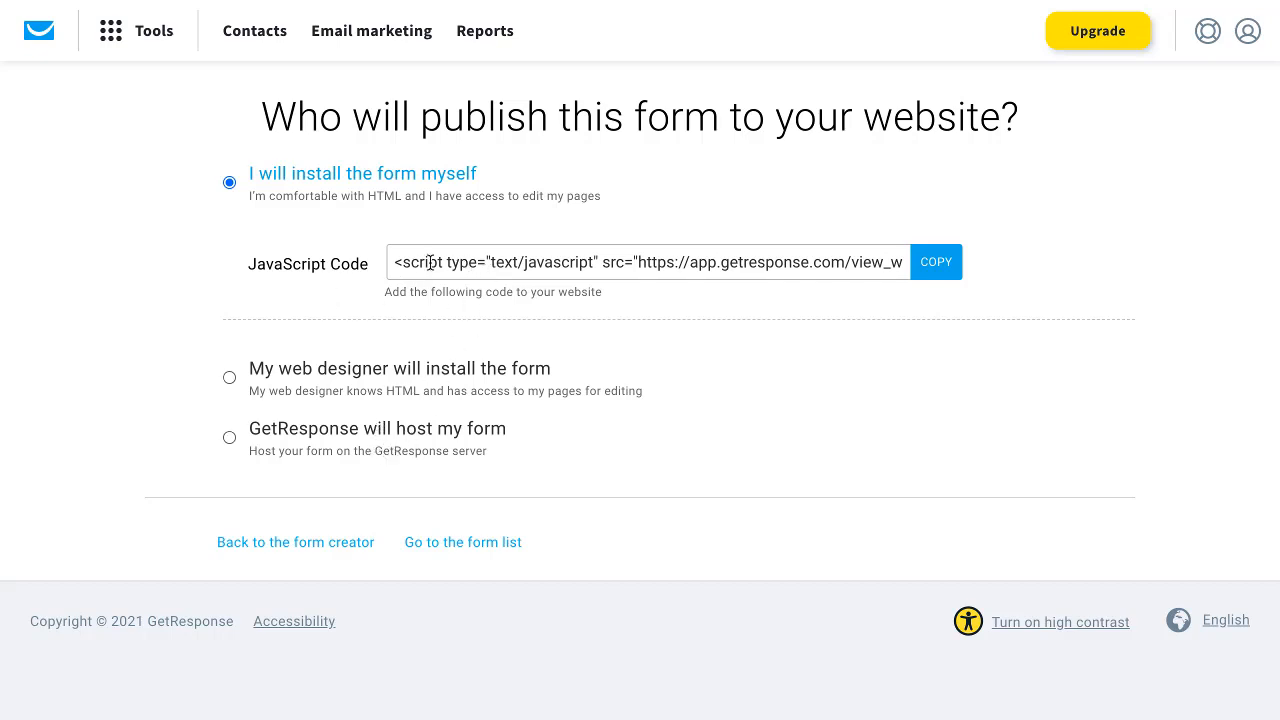
{"action": "left_click", "coordinate": [936, 263]}
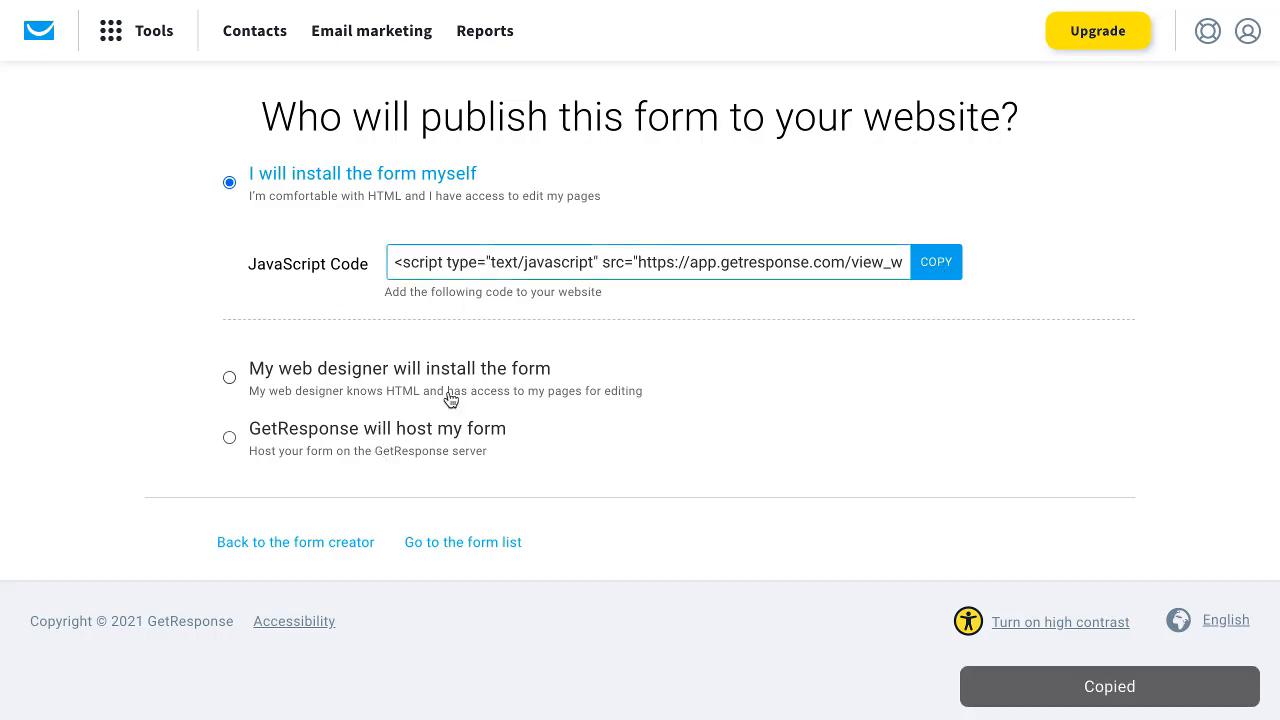
Choose to have GetResponse host the form, and open the copied form link in a new browser tab
{"action": "left_click", "coordinate": [232, 438]}
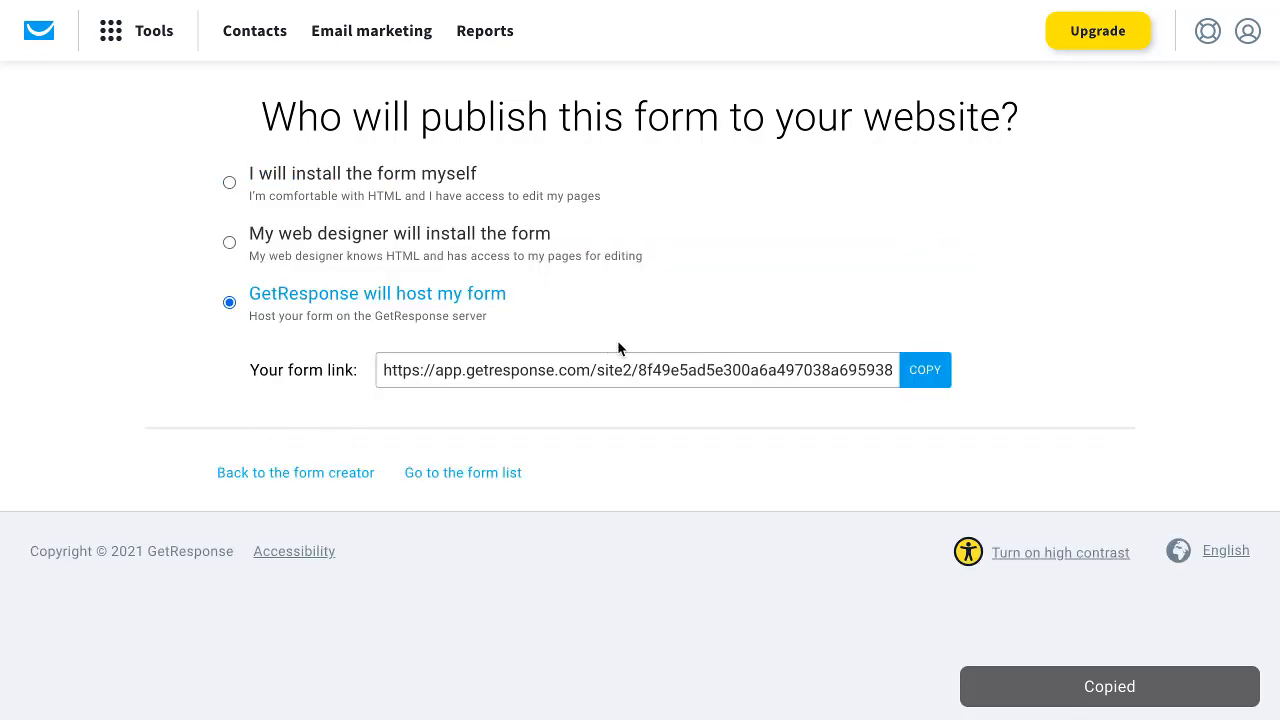
{"action": "left_click", "coordinate": [606, 369]}
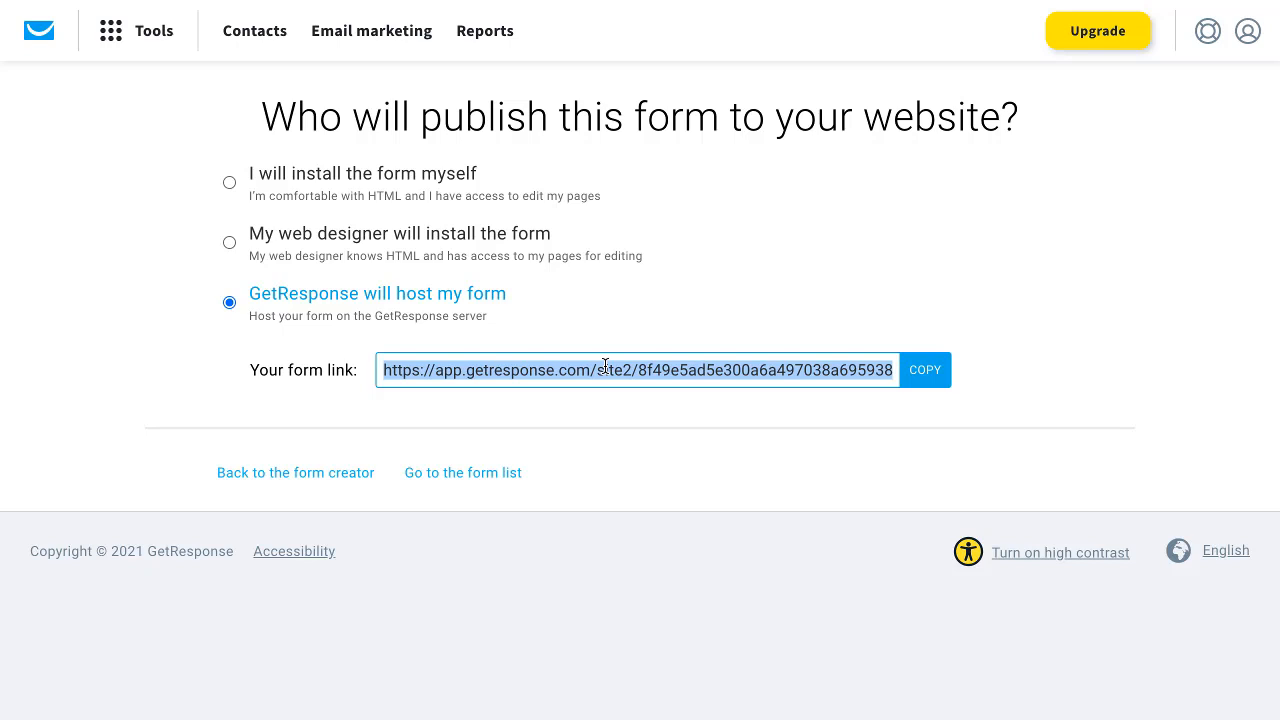
{"action": "left_click", "coordinate": [928, 371]}
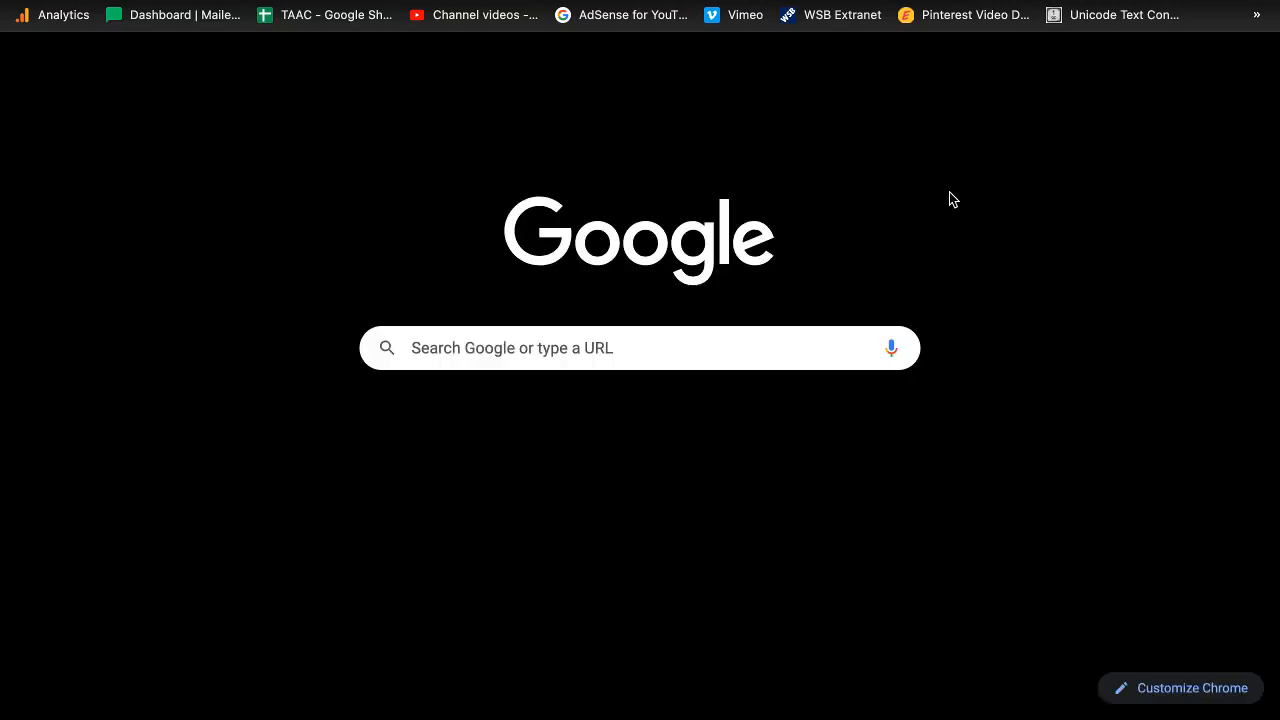
{"action": "key", "text": "super+v"}
{"action": "key", "text": "Return"}
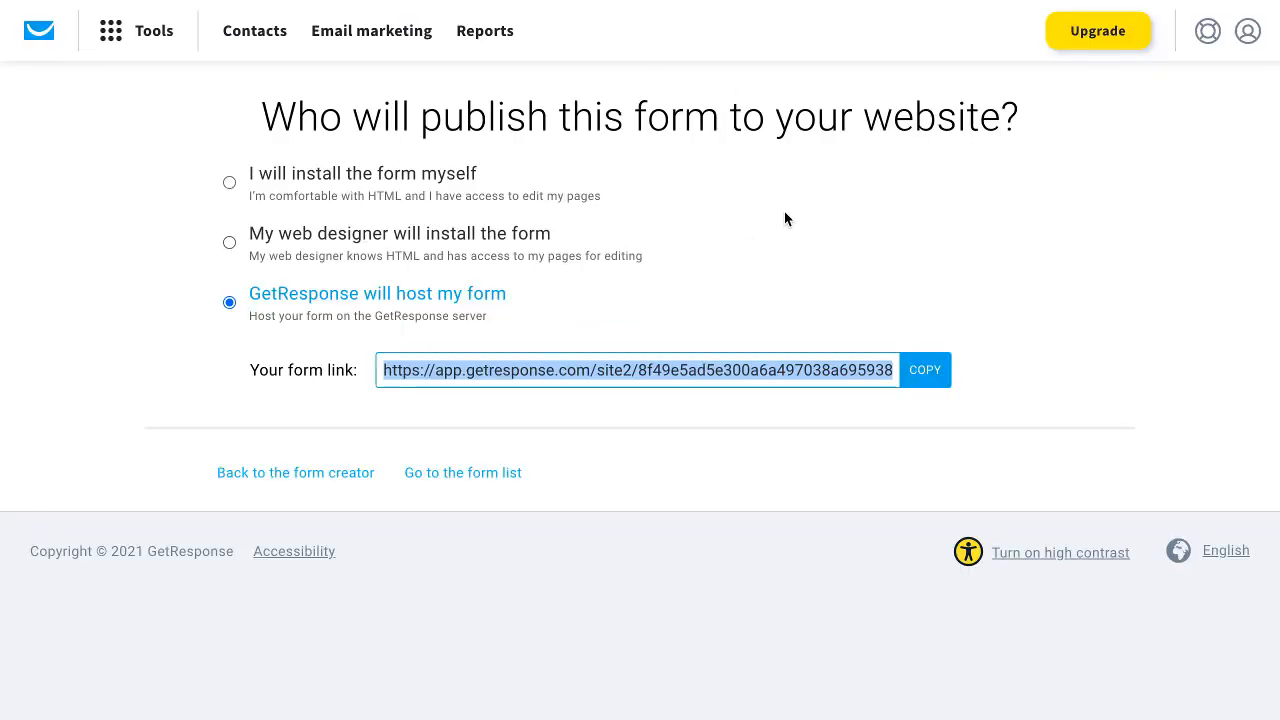
Open the list of forms in a separate tab and open Webform - 19.05.2022 for editing
{"action": "left_click", "coordinate": [162, 38]}
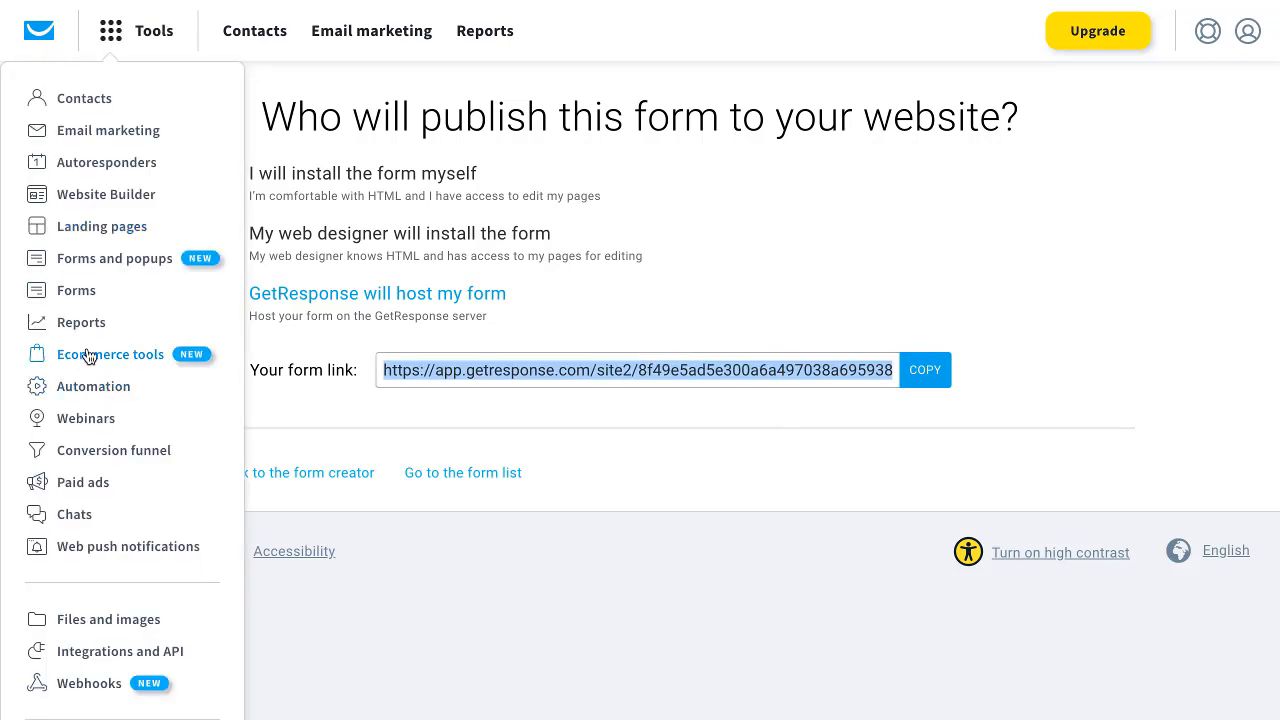
{"action": "right_click", "coordinate": [84, 293]}
{"action": "left_click", "coordinate": [138, 302]}
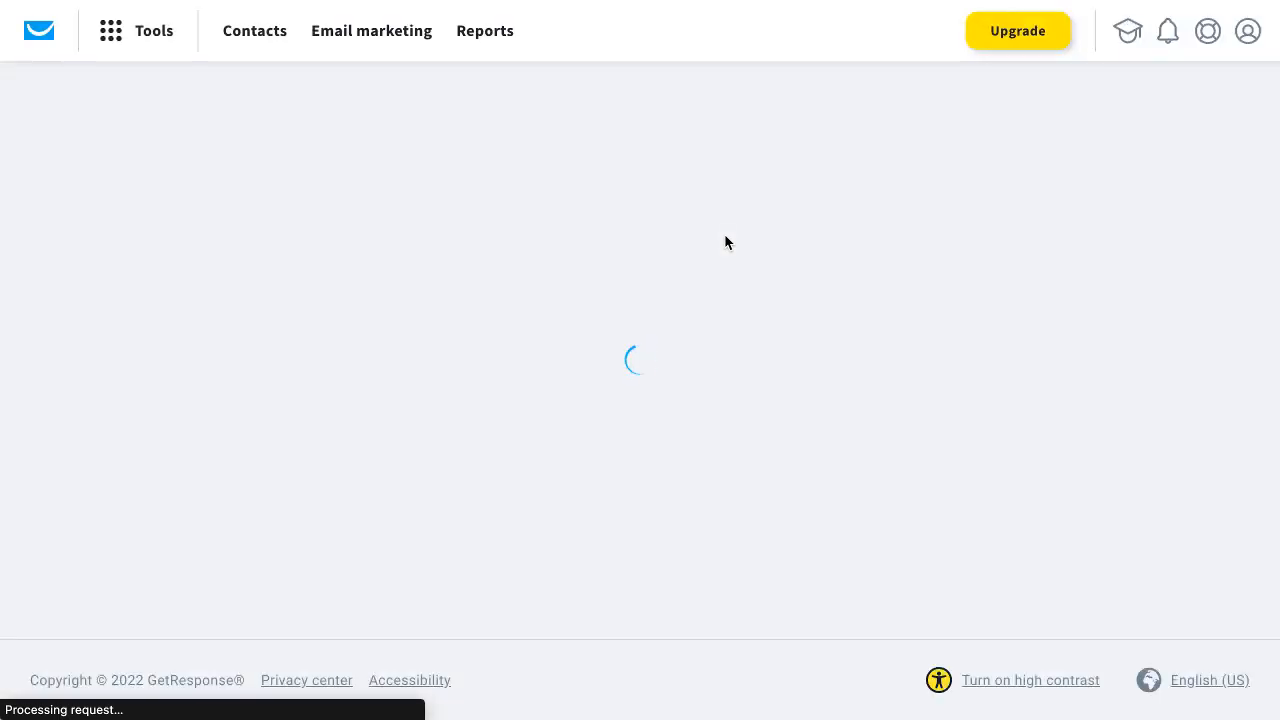
{"action": "mouse_move", "coordinate": [740, 1]}
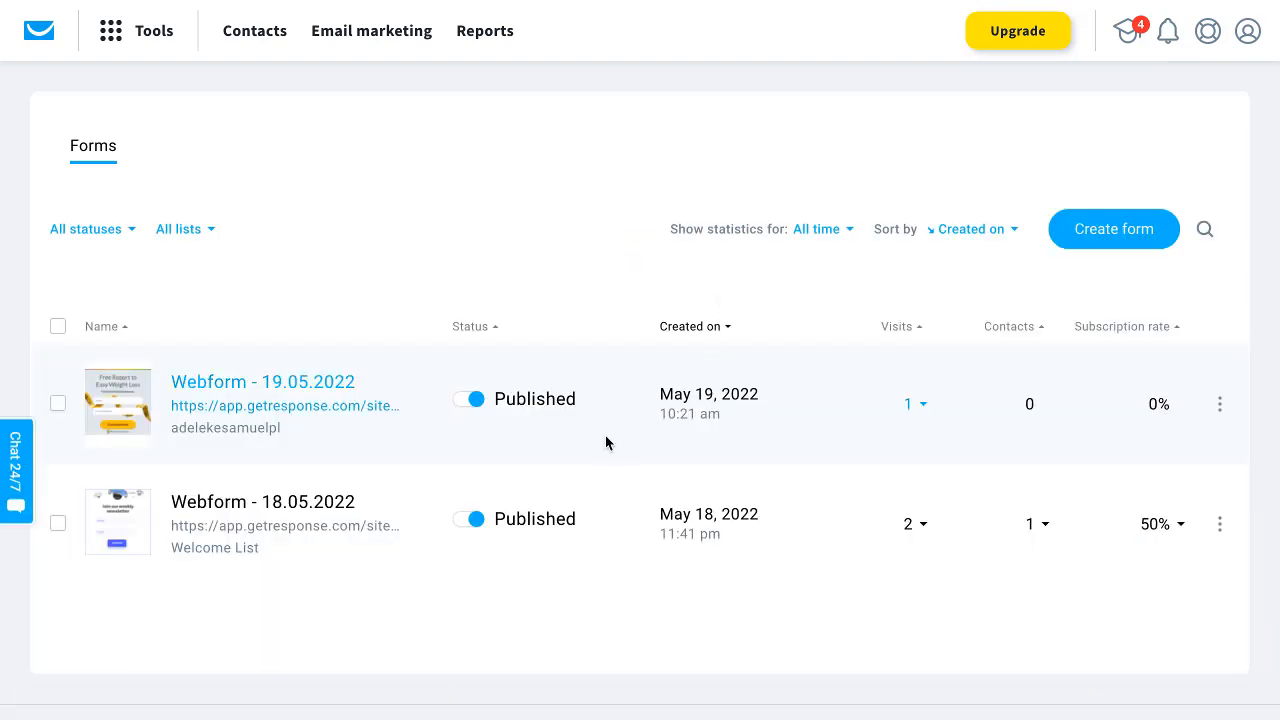
{"action": "left_click", "coordinate": [1220, 404]}
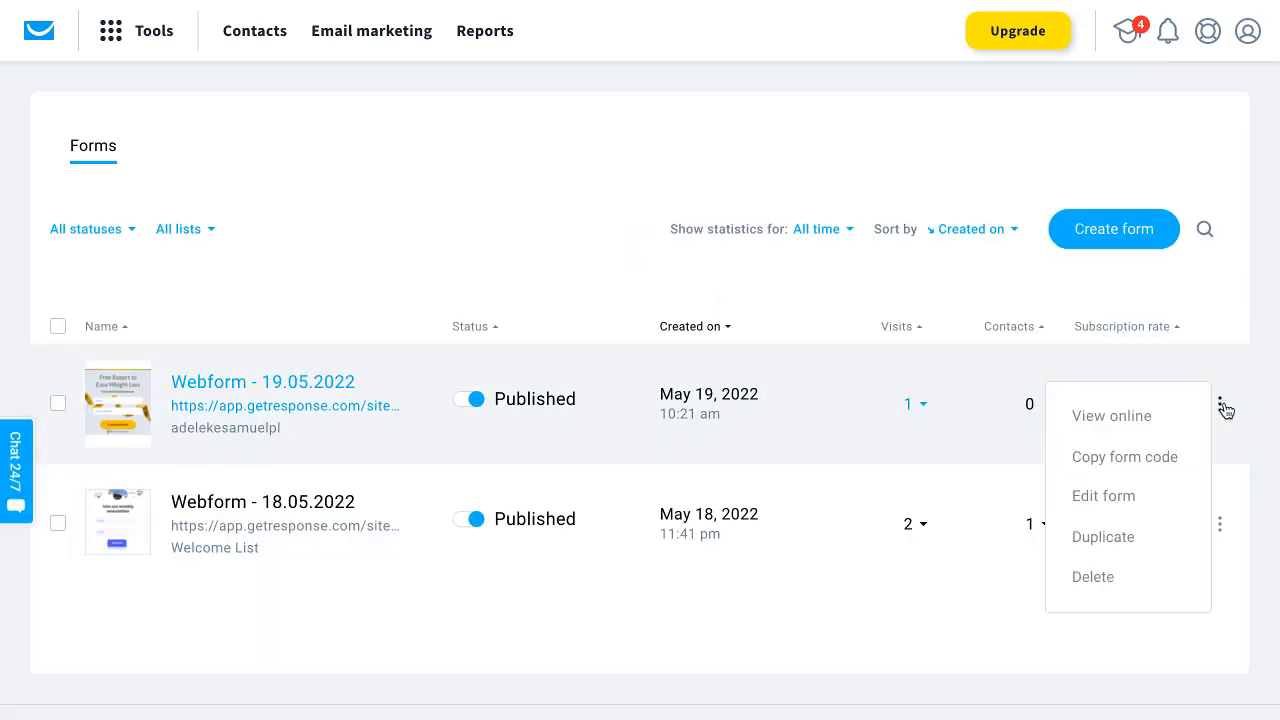
{"action": "left_click", "coordinate": [1104, 496]}
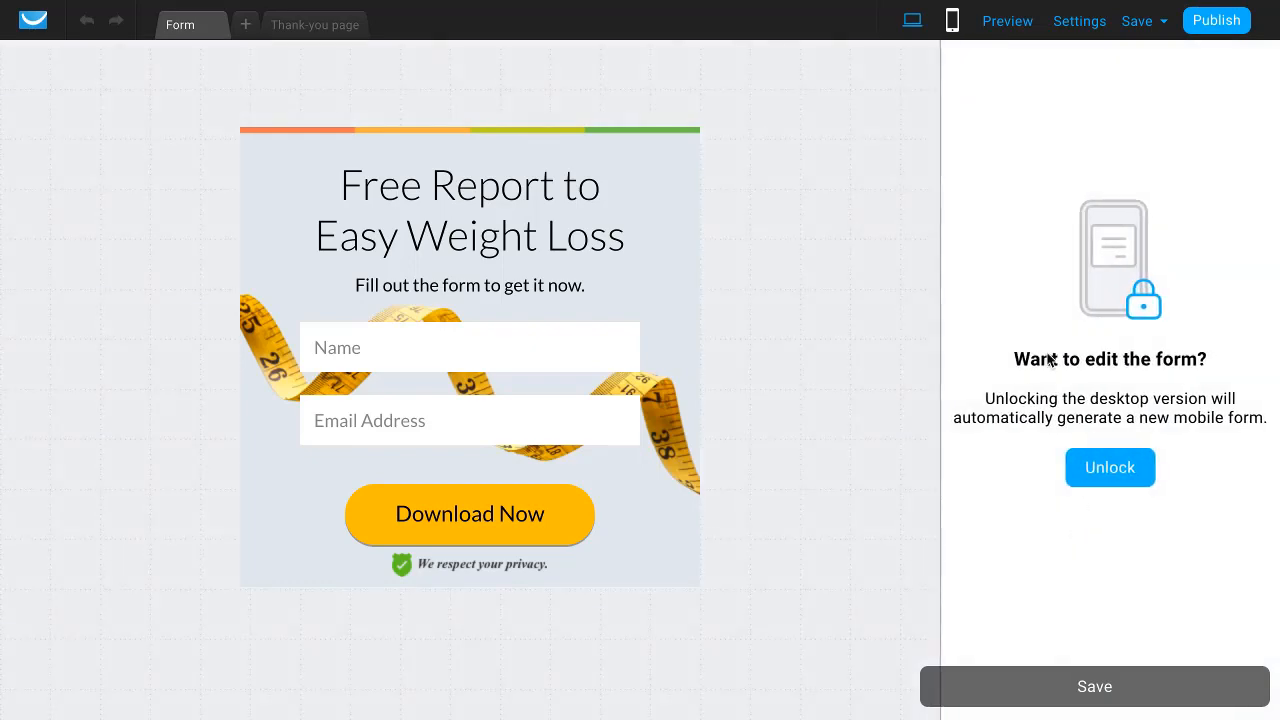
Assign the form to the Demo Tutorial list in its subscription settings
{"action": "left_click", "coordinate": [1090, 22]}
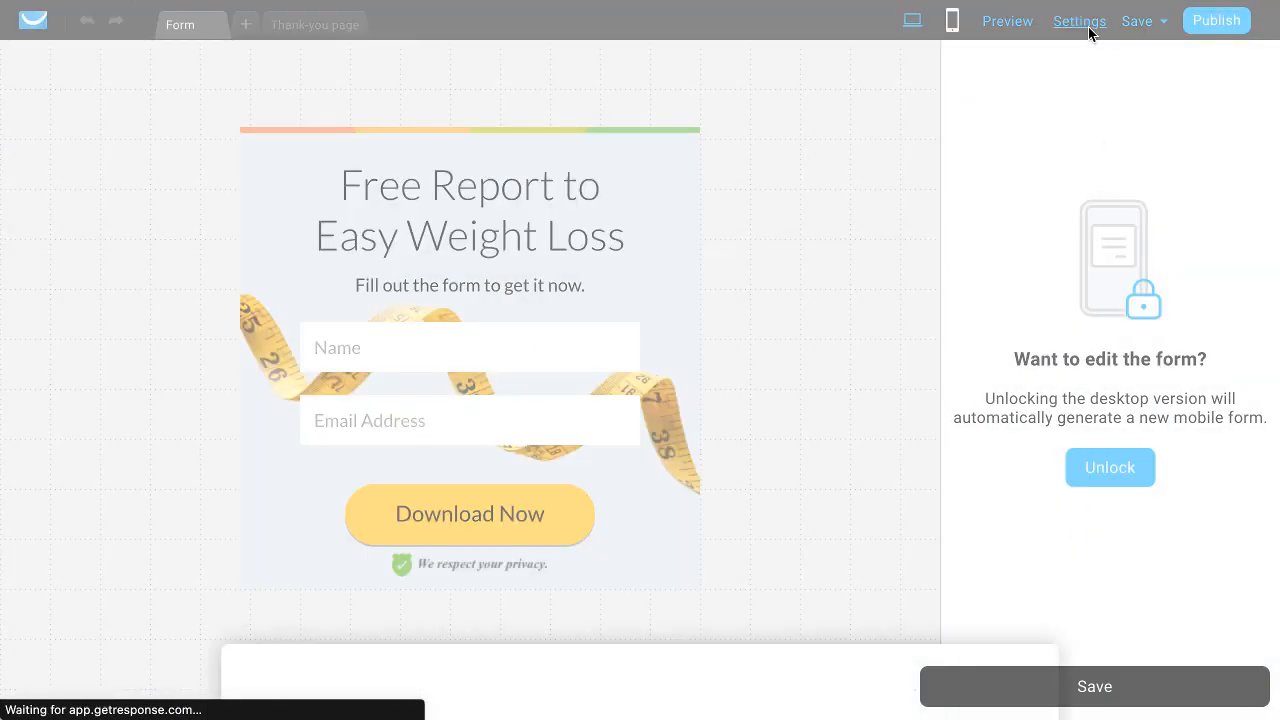
{"action": "scroll", "coordinate": [925, 287], "scroll_direction": "down", "scroll_amount": 2}
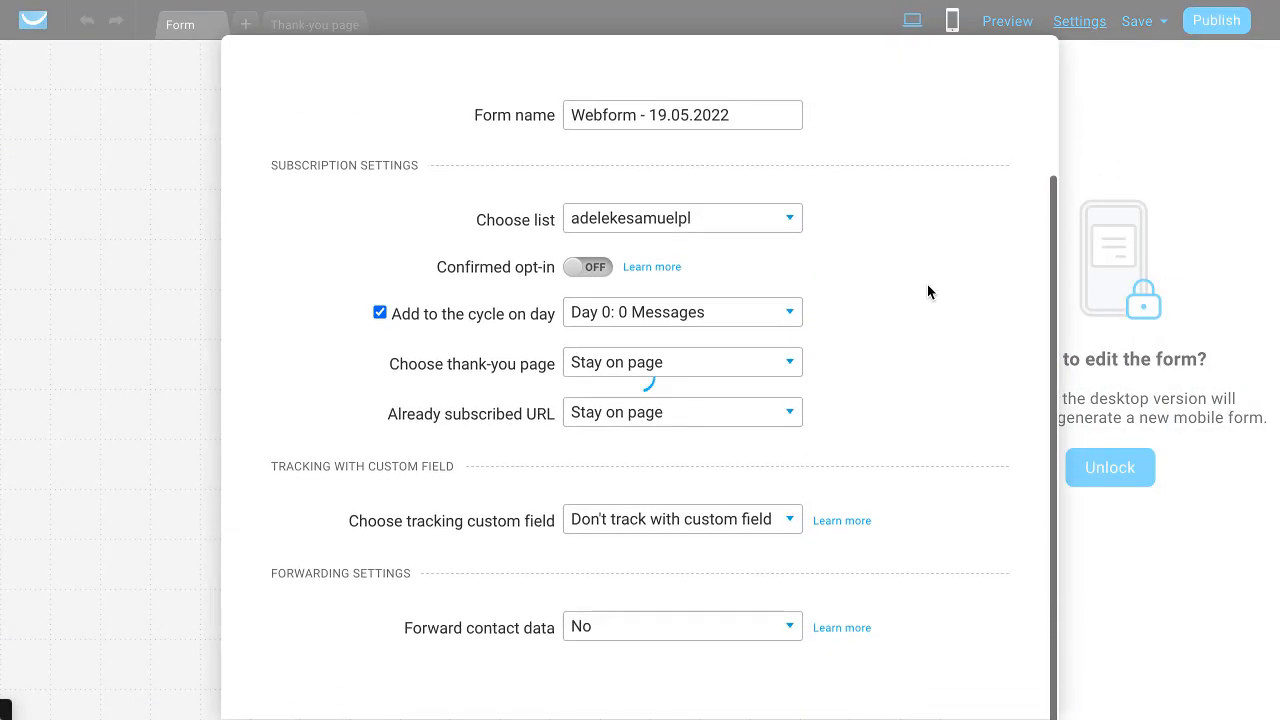
{"action": "left_click", "coordinate": [770, 198]}
{"action": "left_click", "coordinate": [638, 262]}
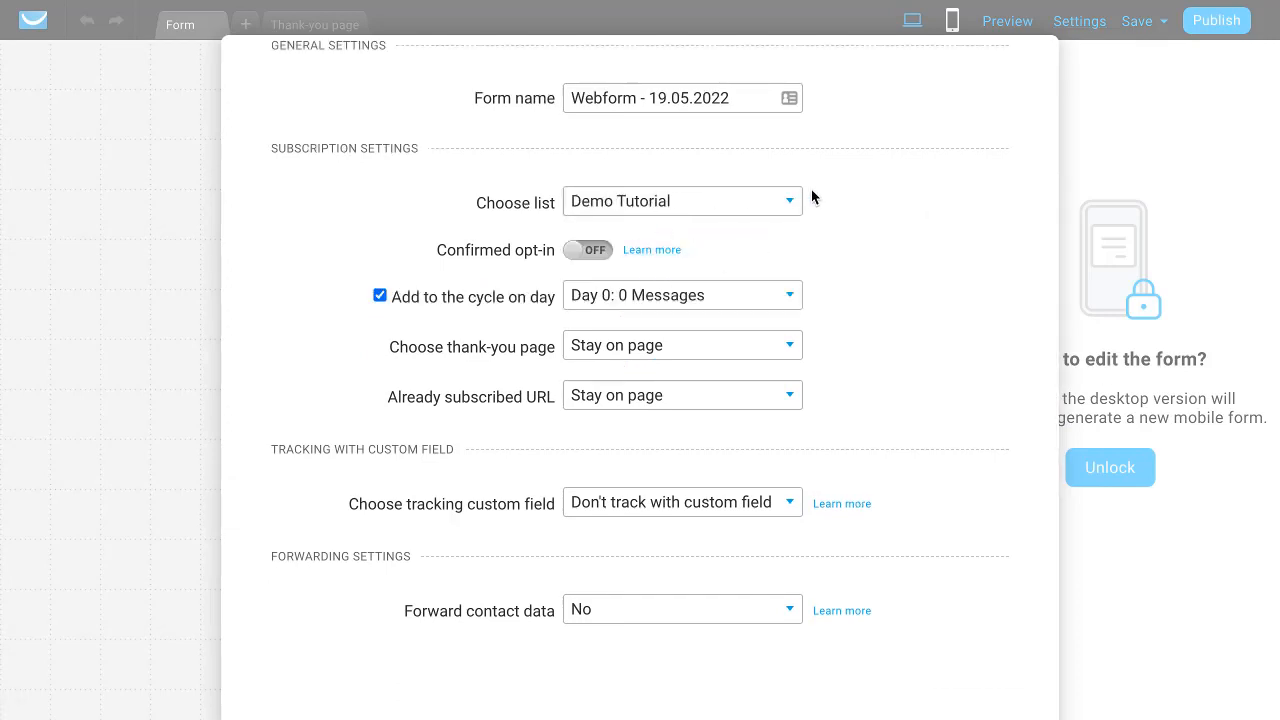
Rename the form as Demo Tutorial Optin
{"action": "left_click", "coordinate": [694, 99]}
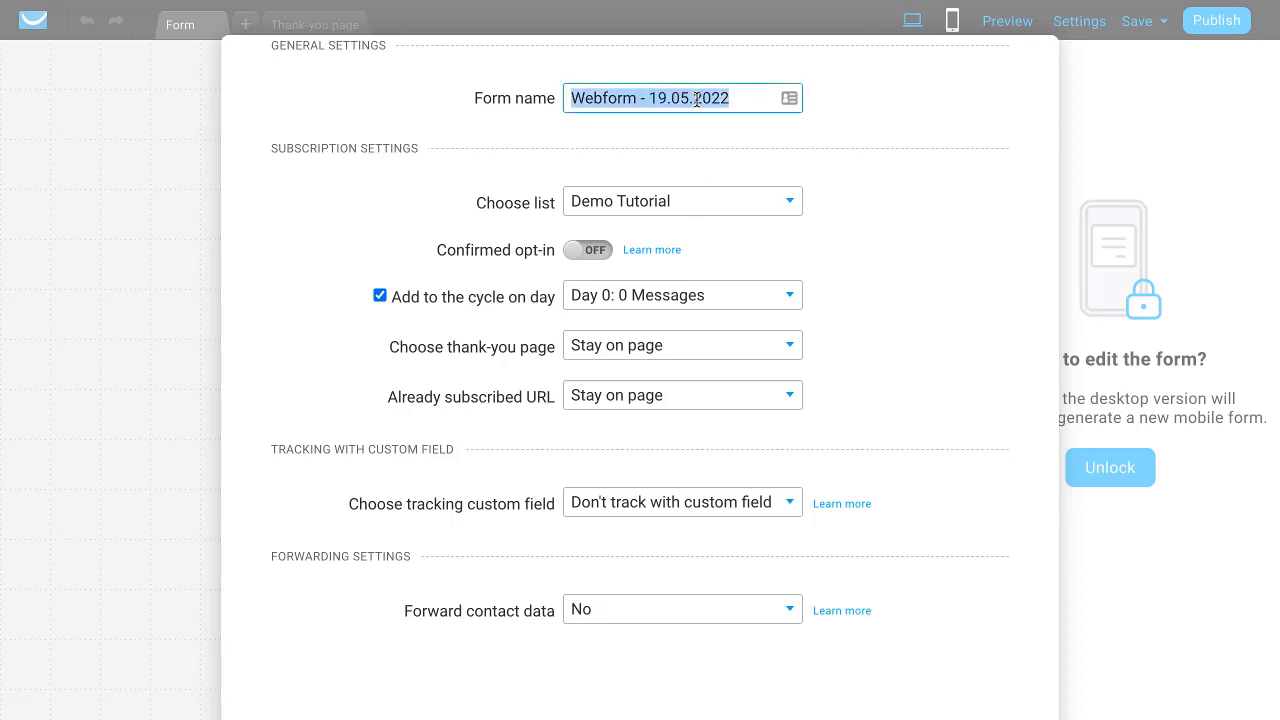
{"action": "type", "text": "Demo"}
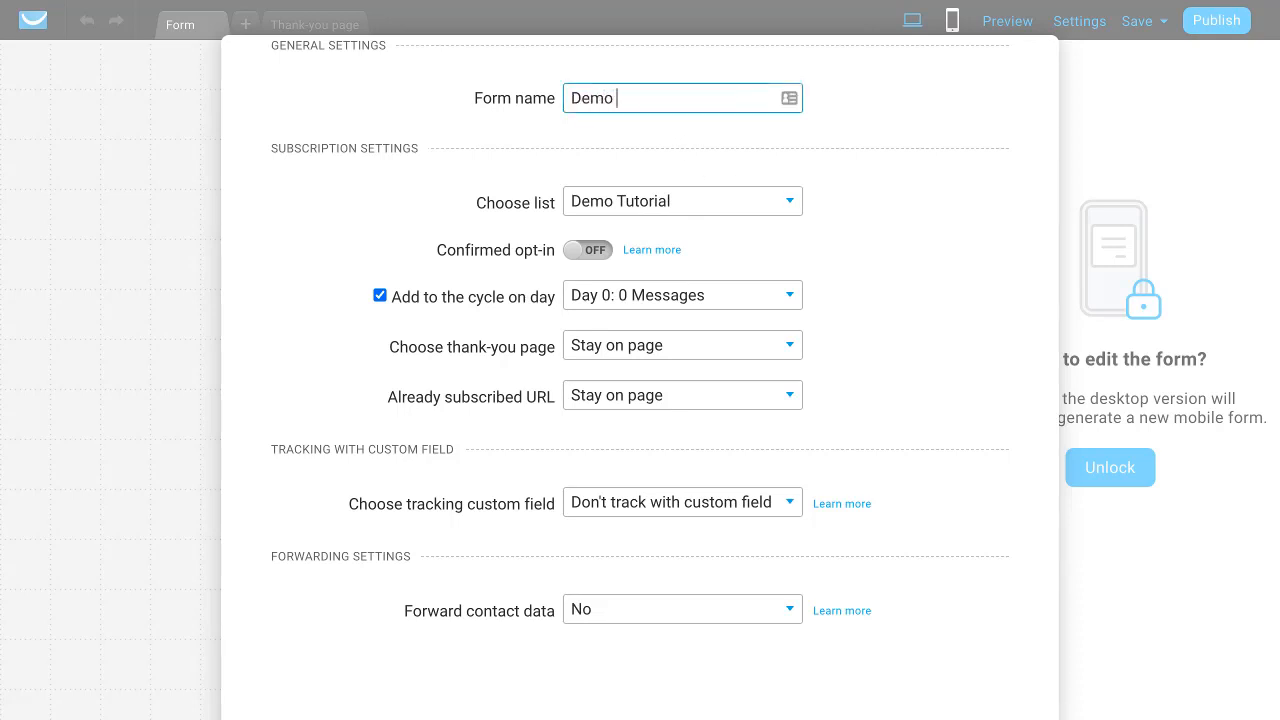
{"action": "type", "text": " Tutorial Optin"}
{"action": "left_click", "coordinate": [911, 158]}
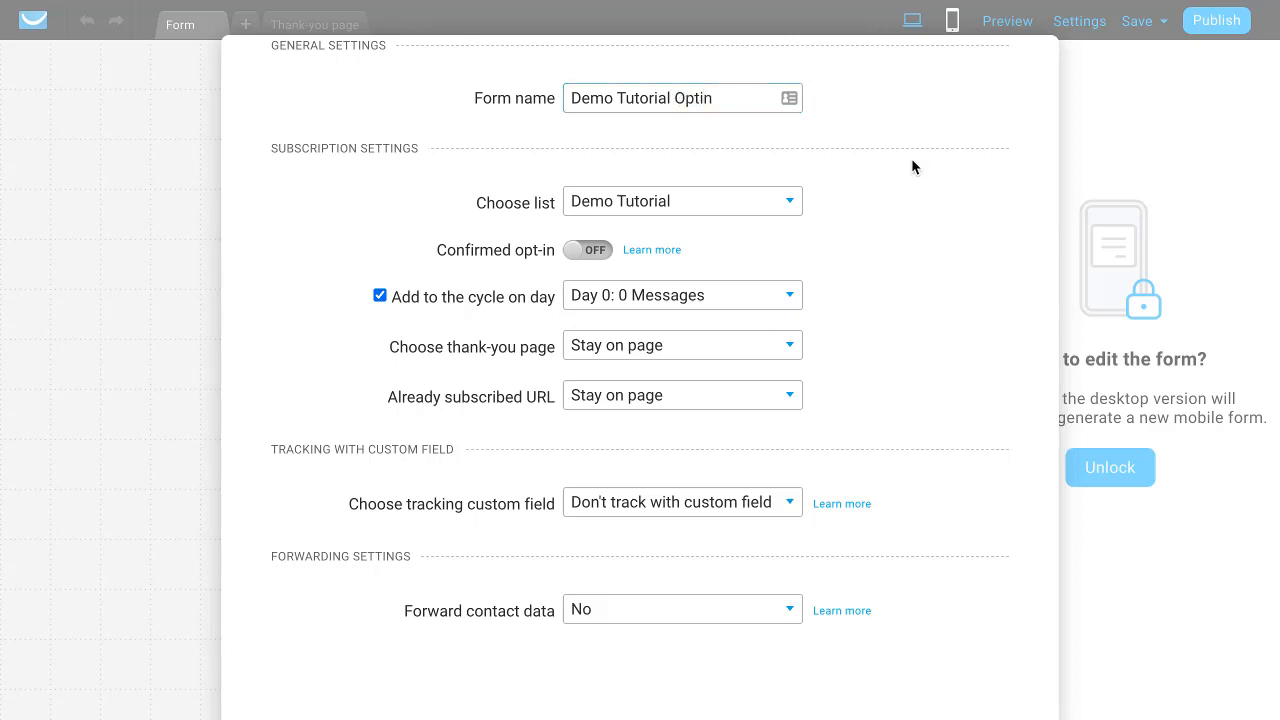
Examine the confirmed opt-in switch and the autoresponder cycle days offered for new subscribers
{"action": "left_click", "coordinate": [585, 254]}
{"action": "left_click", "coordinate": [588, 256]}
{"action": "left_click", "coordinate": [733, 303]}
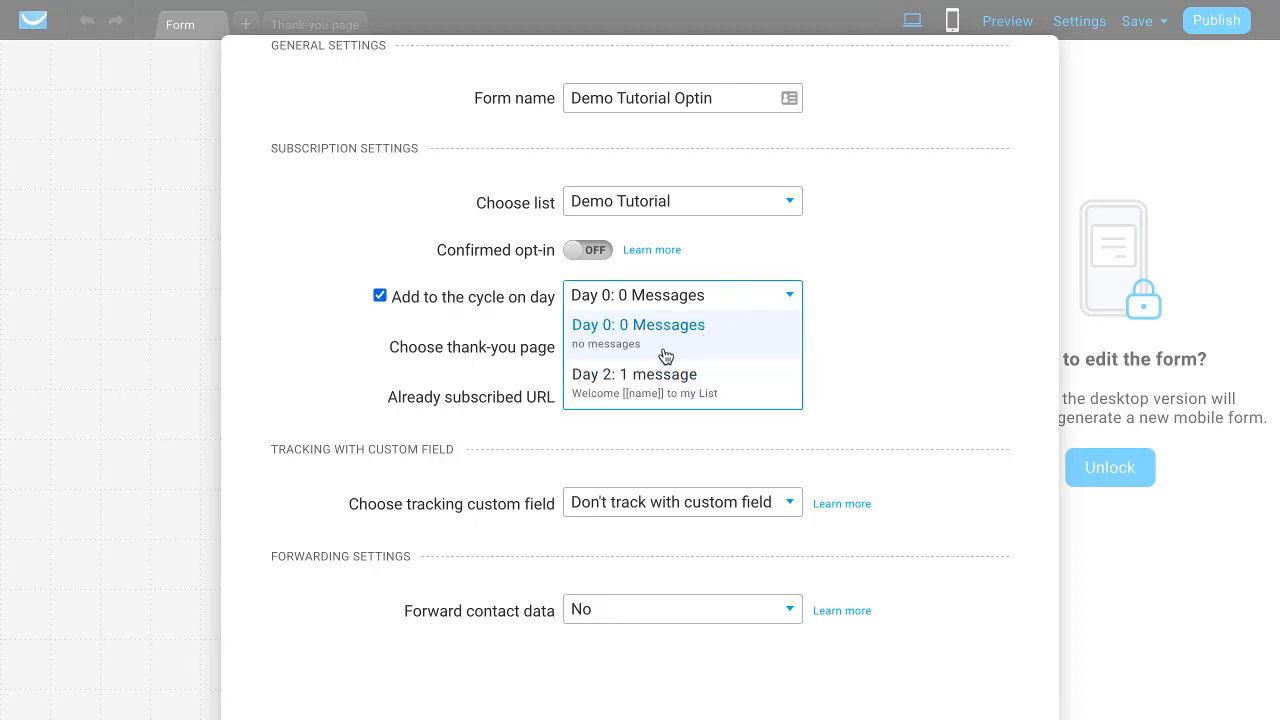
{"action": "left_click", "coordinate": [895, 284]}
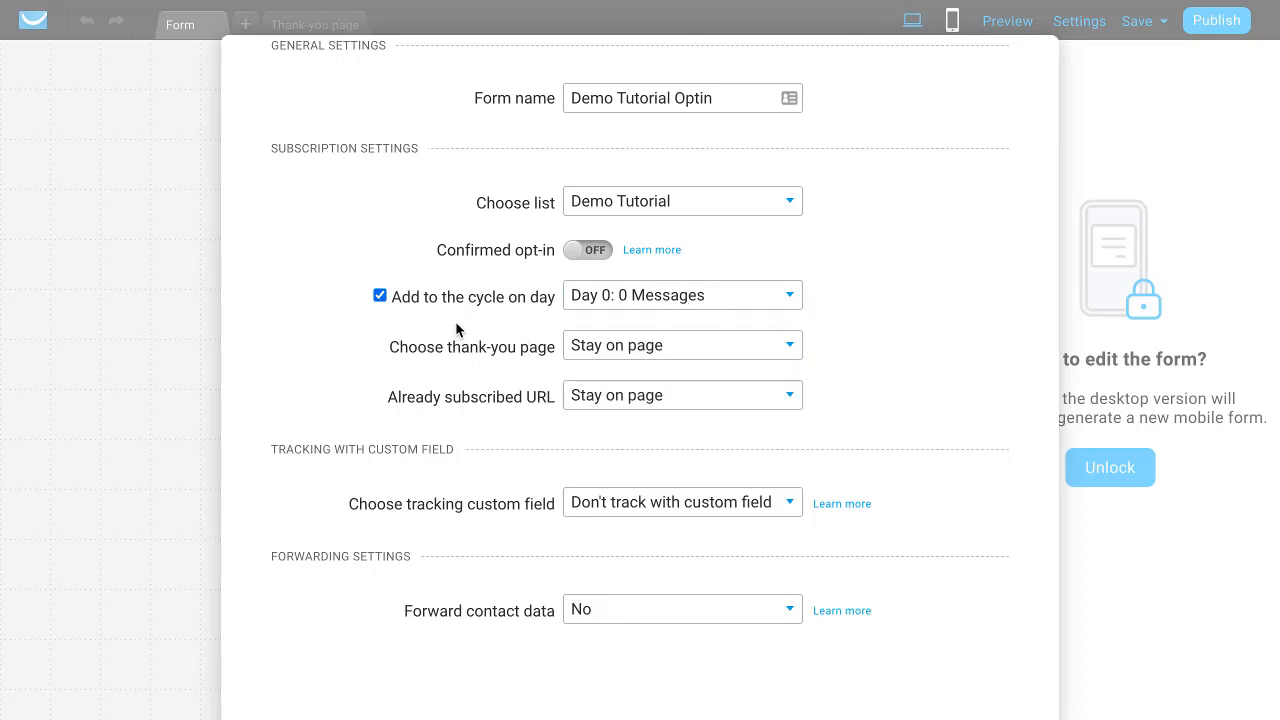
{"action": "left_click", "coordinate": [590, 296]}
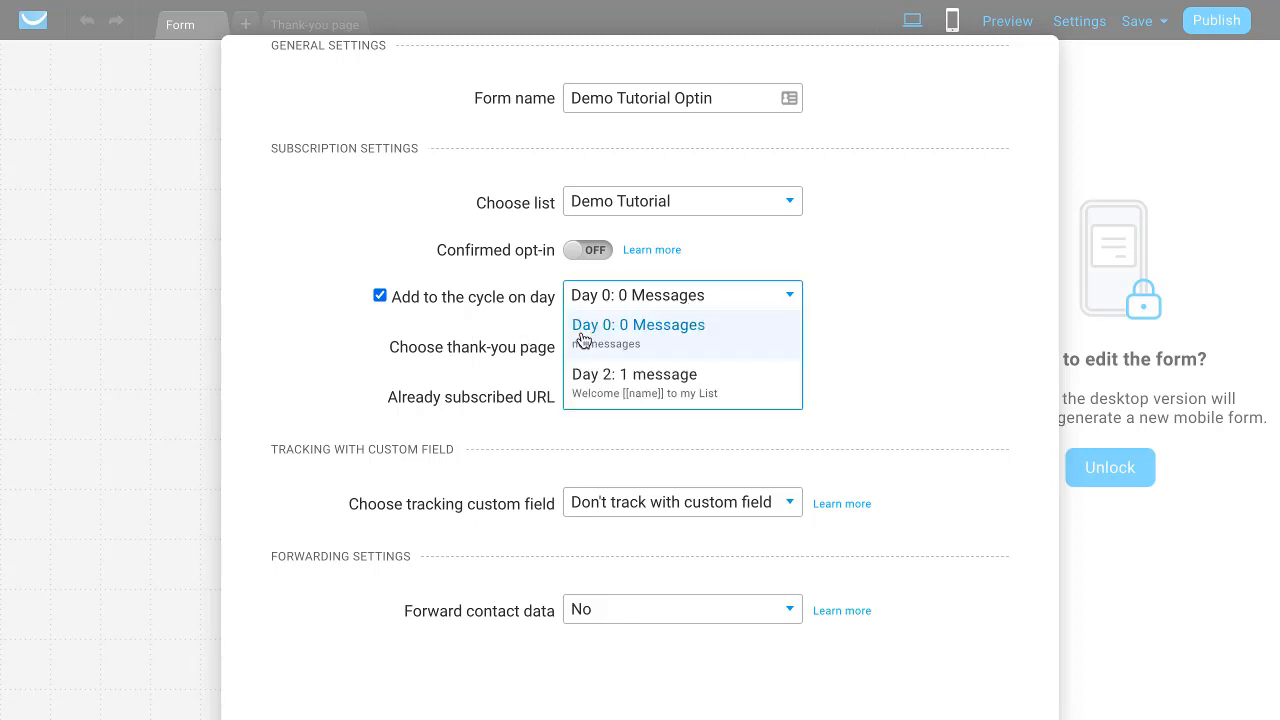
{"action": "left_click", "coordinate": [938, 267]}
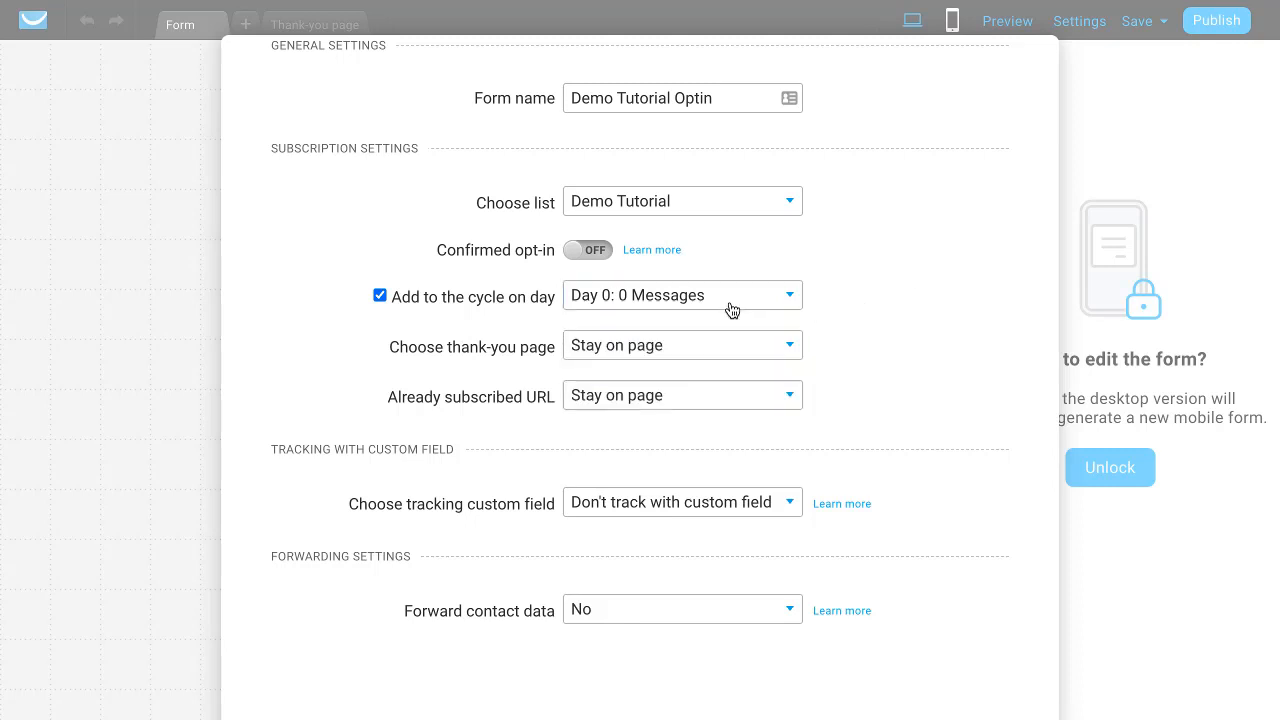
Set the form's thank-you page to Custom and enter the owner's website URL
{"action": "left_click", "coordinate": [617, 346]}
{"action": "left_click", "coordinate": [609, 435]}
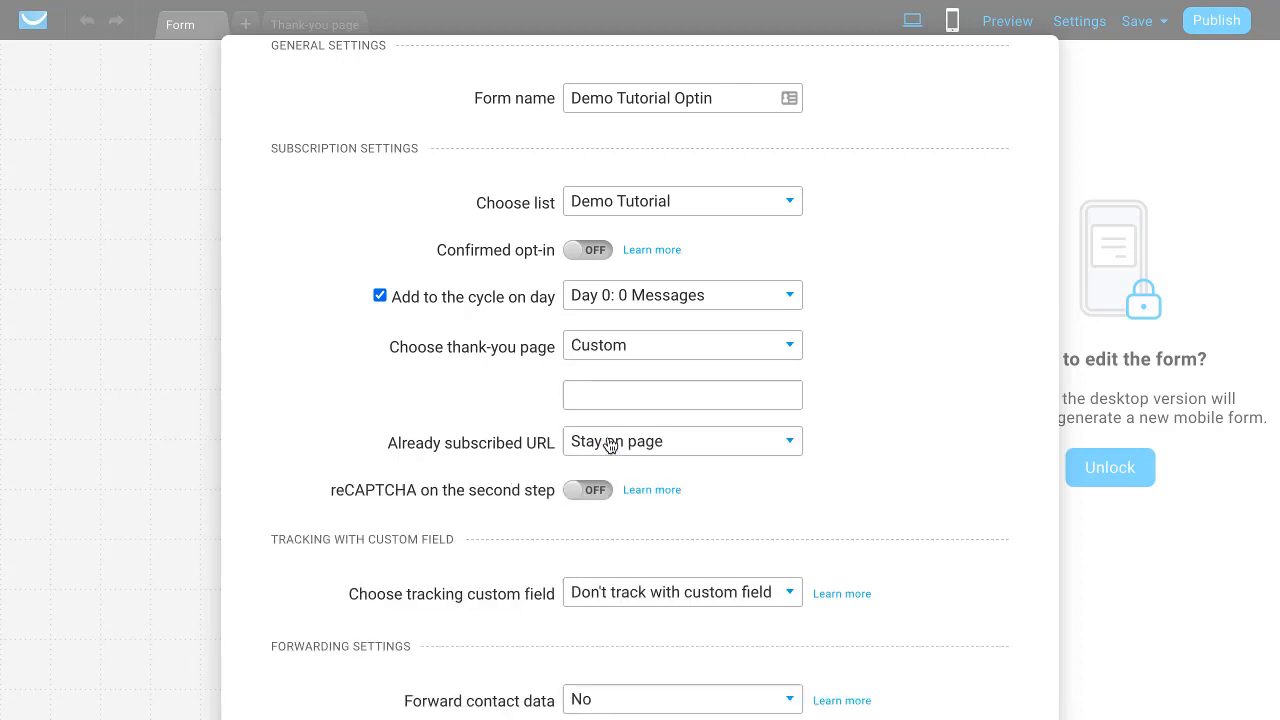
{"action": "left_click", "coordinate": [596, 346]}
{"action": "left_click", "coordinate": [440, 398]}
{"action": "left_click", "coordinate": [622, 390]}
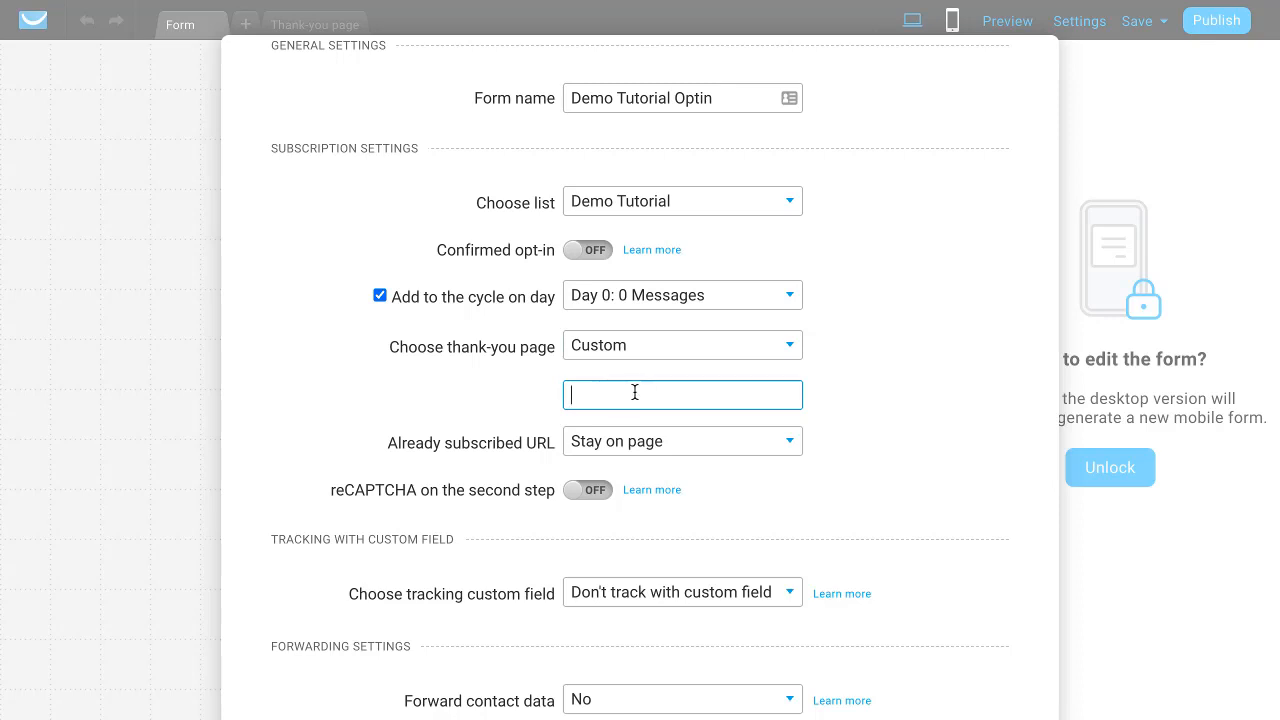
{"action": "left_click", "coordinate": [813, 397]}
{"action": "left_click", "coordinate": [770, 395]}
{"action": "type", "text": "https://adelekesamuel.com"}
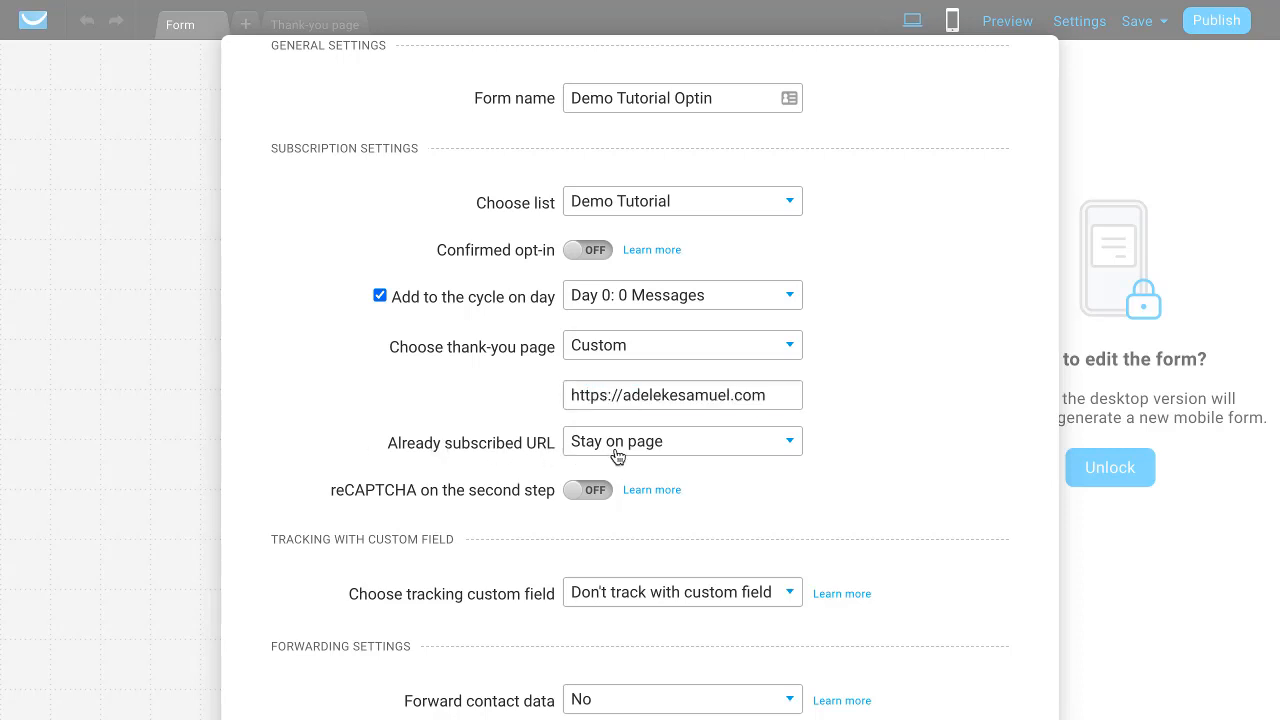
Check the already subscribed URL and contact data forwarding options, and save the form settings
{"action": "left_click", "coordinate": [642, 447]}
{"action": "left_click", "coordinate": [421, 449]}
{"action": "scroll", "coordinate": [849, 456], "scroll_direction": "down", "scroll_amount": 2}
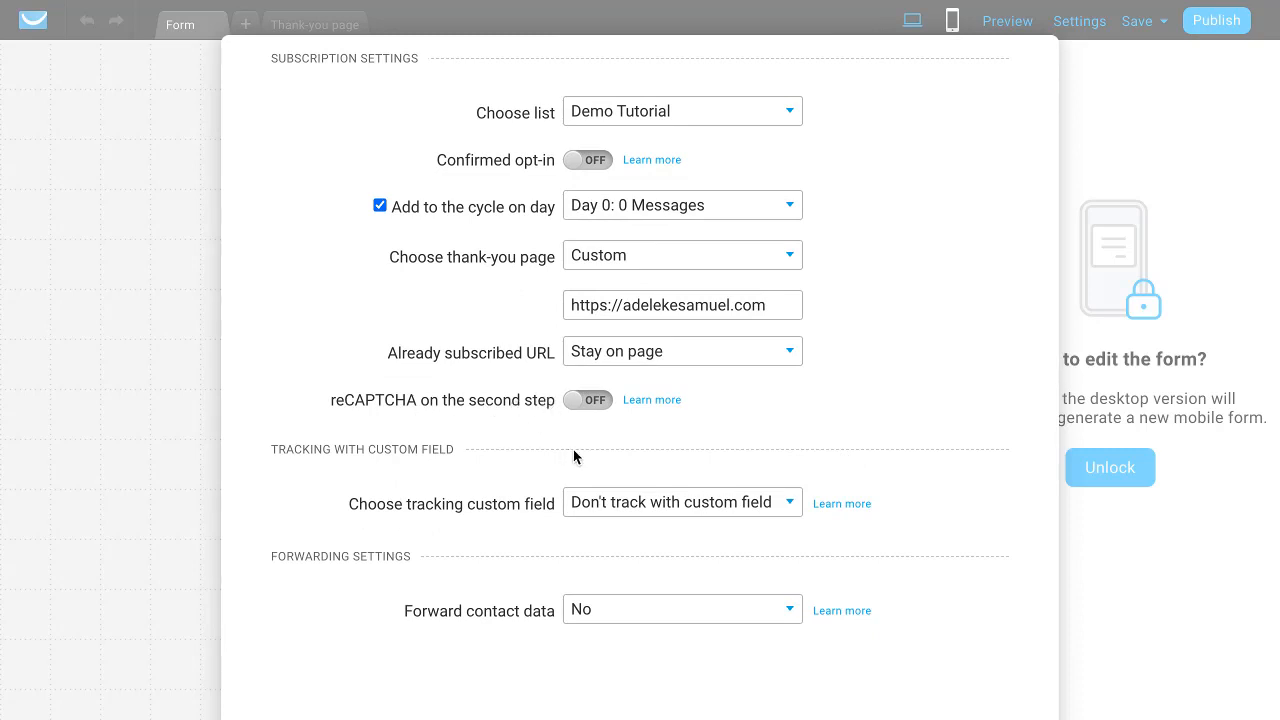
{"action": "left_click", "coordinate": [734, 612]}
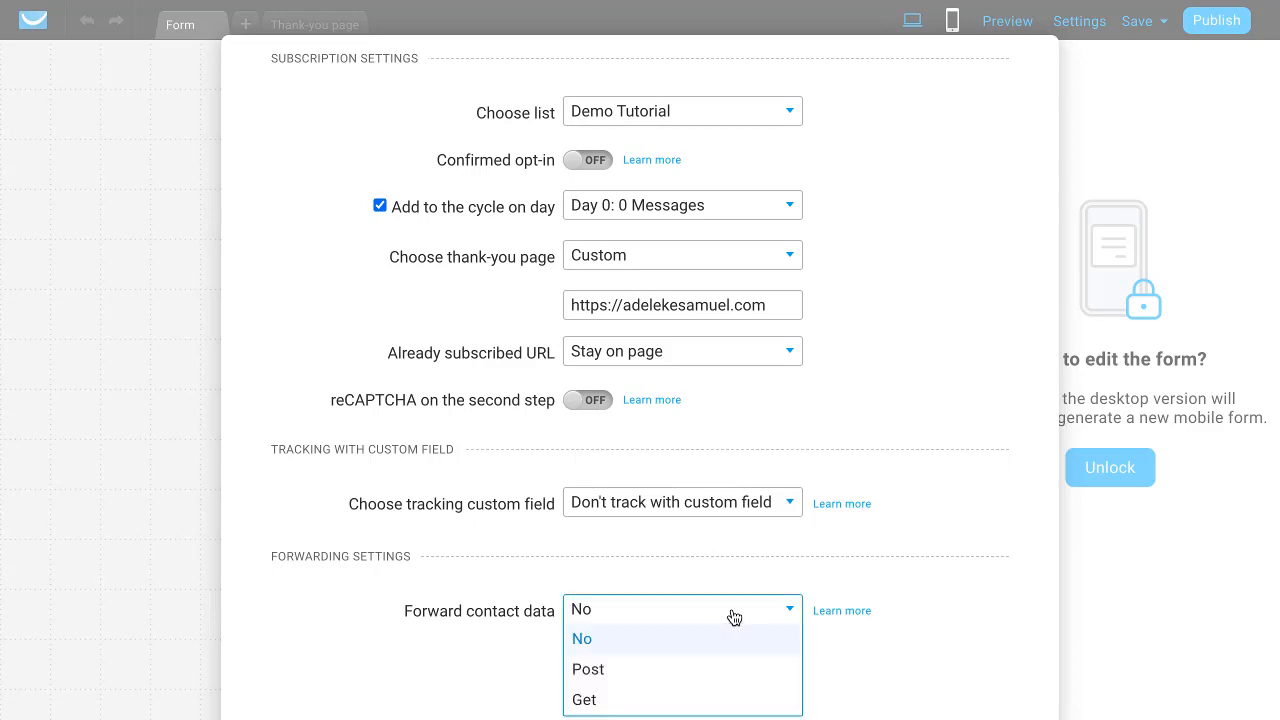
{"action": "left_click", "coordinate": [461, 670]}
{"action": "scroll", "coordinate": [790, 598], "scroll_direction": "up", "scroll_amount": 3}
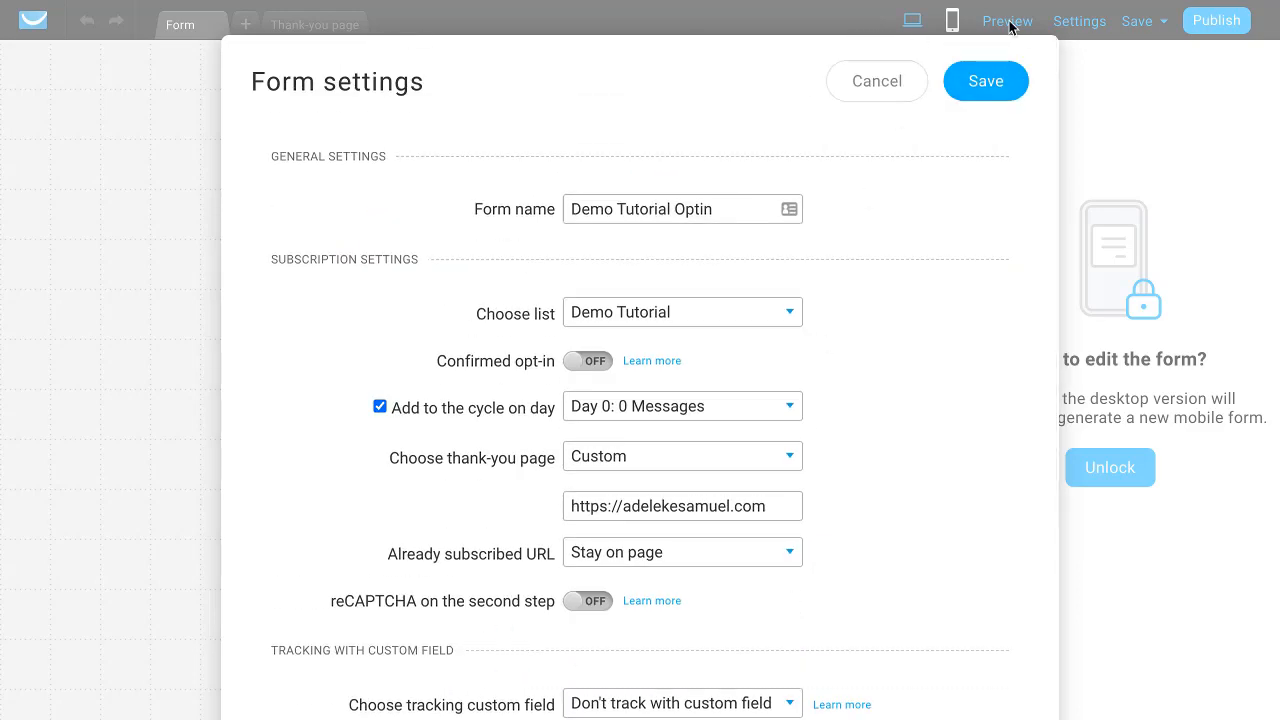
{"action": "left_click", "coordinate": [988, 83]}
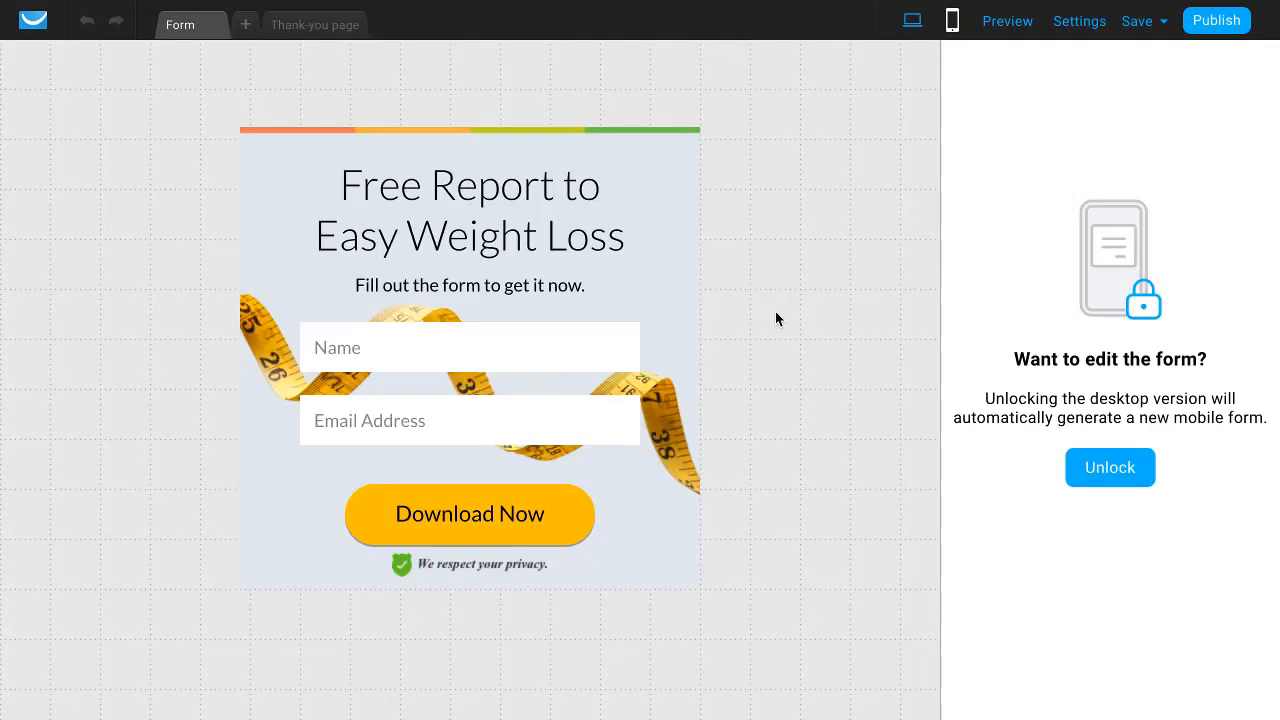
Save the updated form and publish it with the option that GetResponse will host it
{"action": "left_click", "coordinate": [1138, 27]}
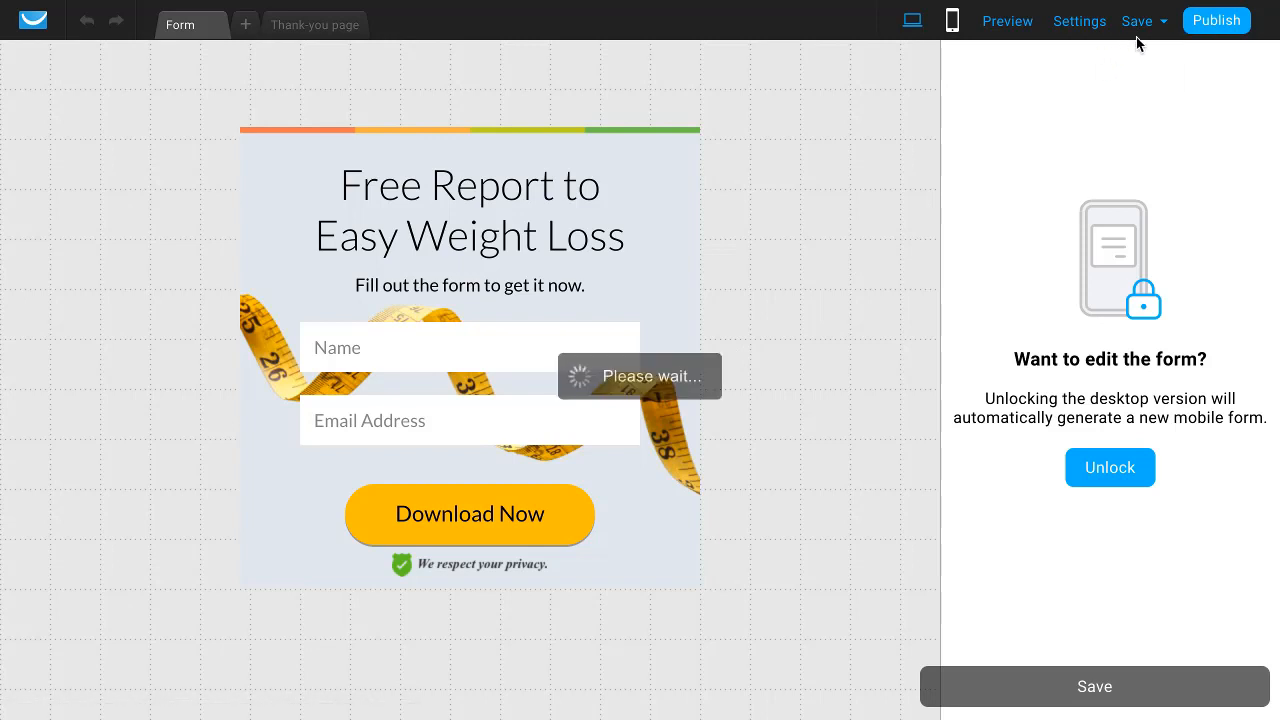
{"action": "left_click", "coordinate": [1212, 32]}
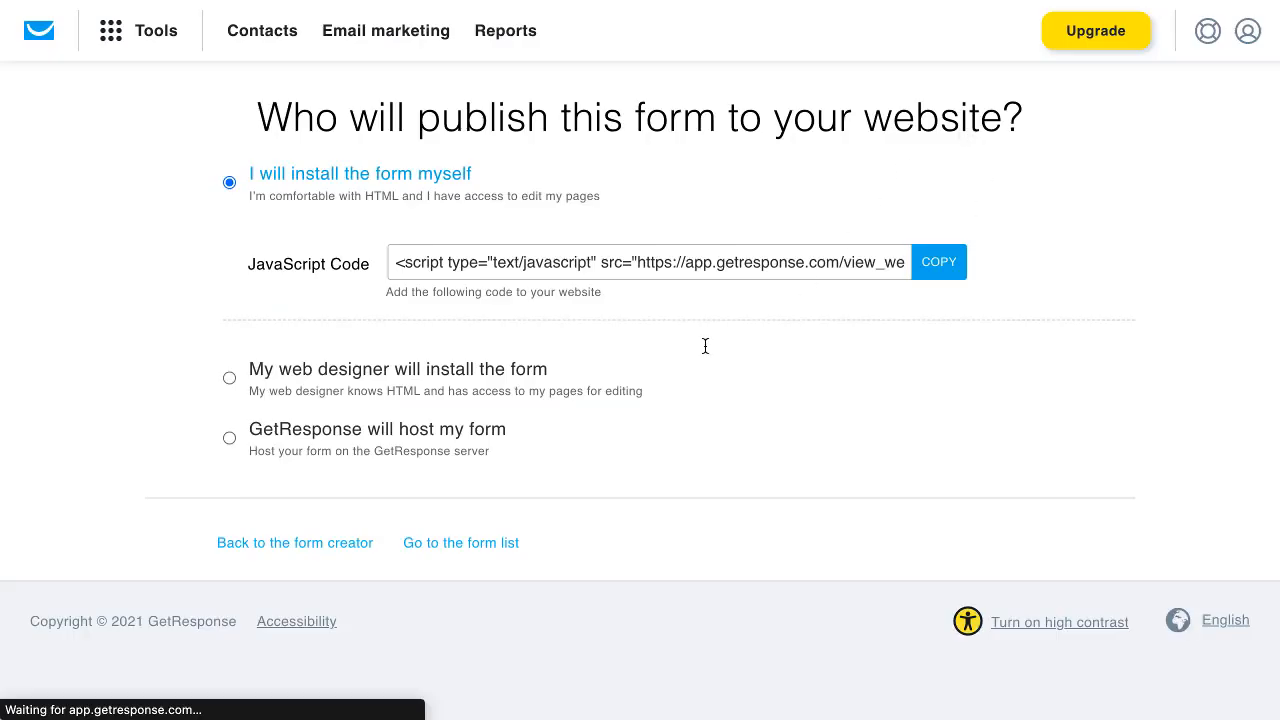
{"action": "left_click", "coordinate": [229, 440]}
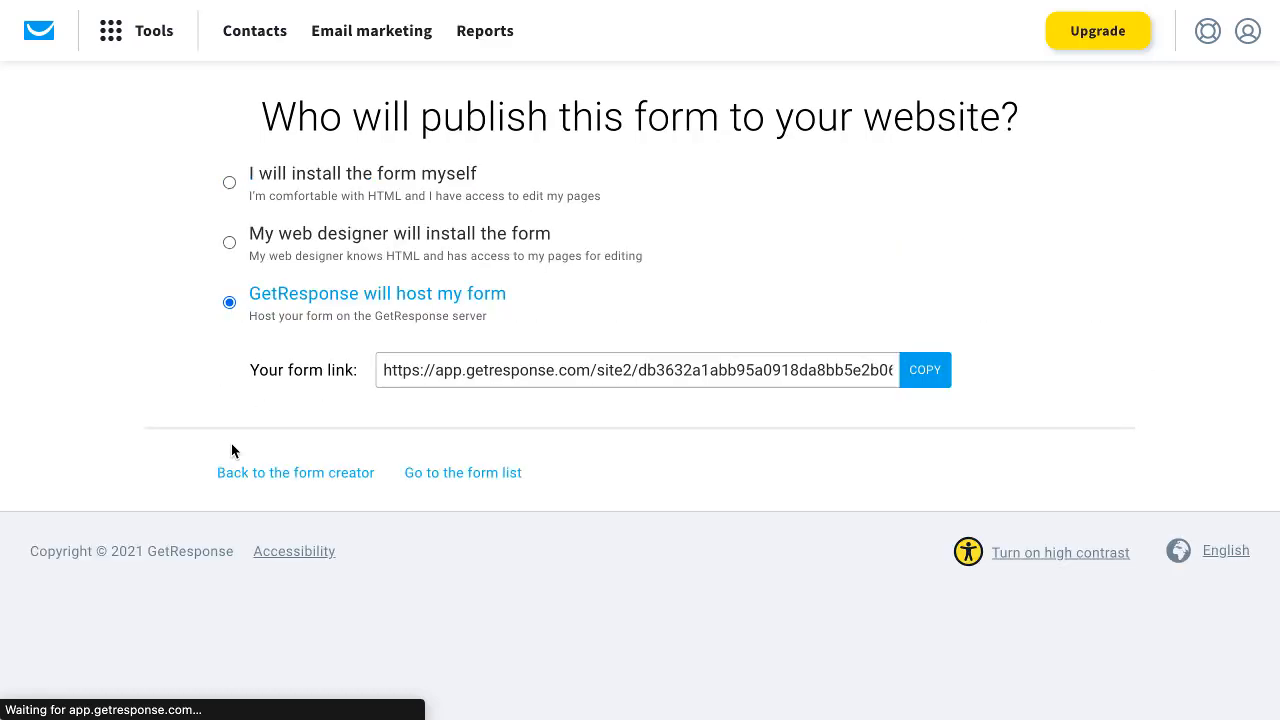
Copy the GetResponse-hosted form link and open it in a new browser tab to view the live form
{"action": "left_click", "coordinate": [923, 384]}
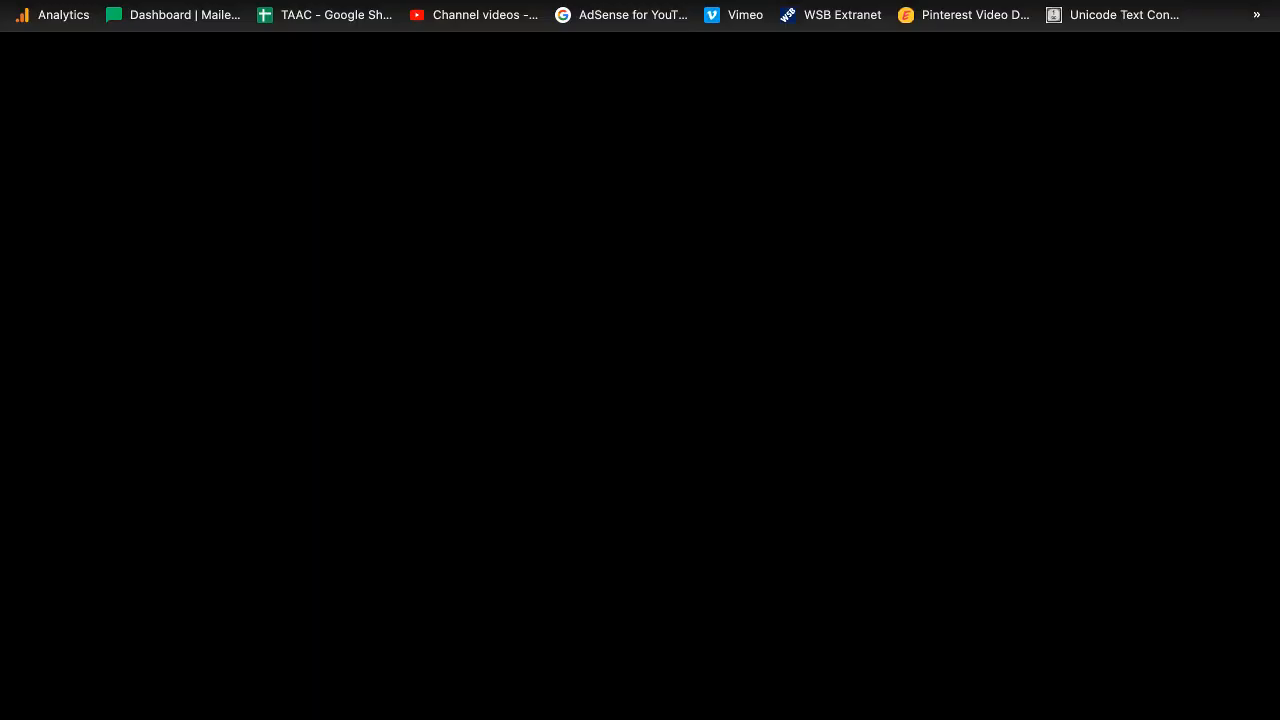
{"action": "key", "text": "super+v"}
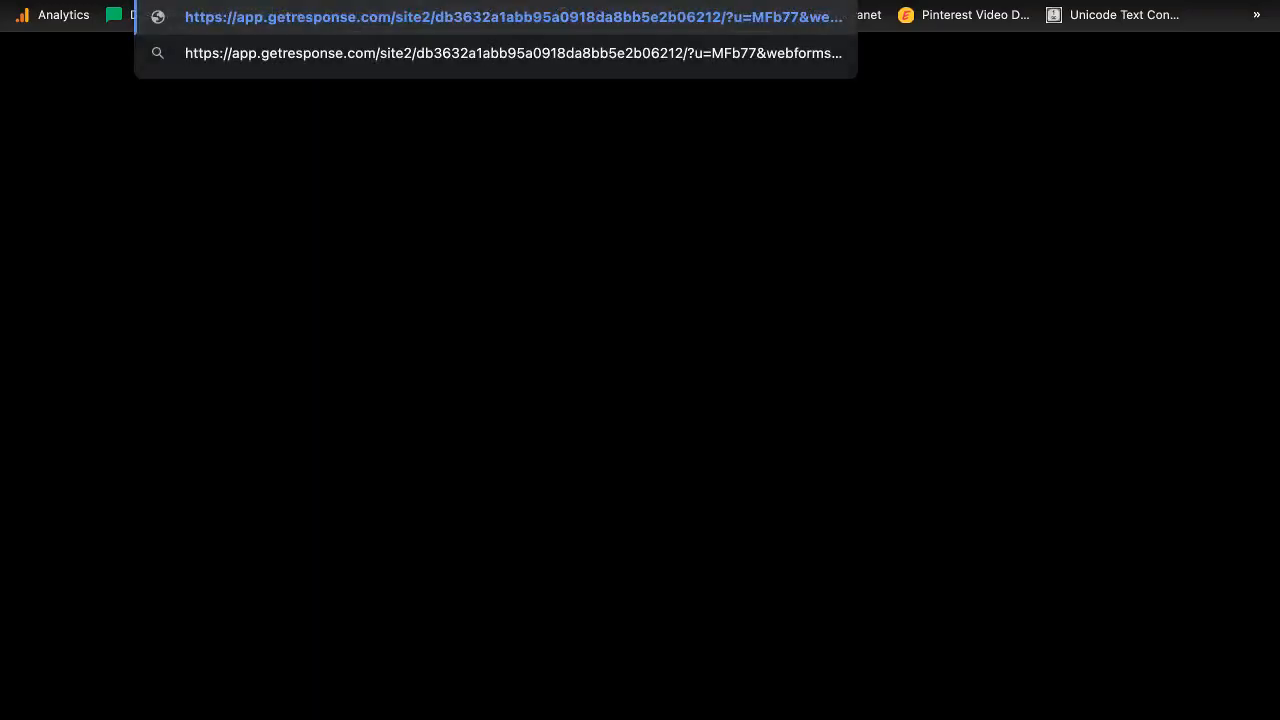
{"action": "key", "text": "Return"}
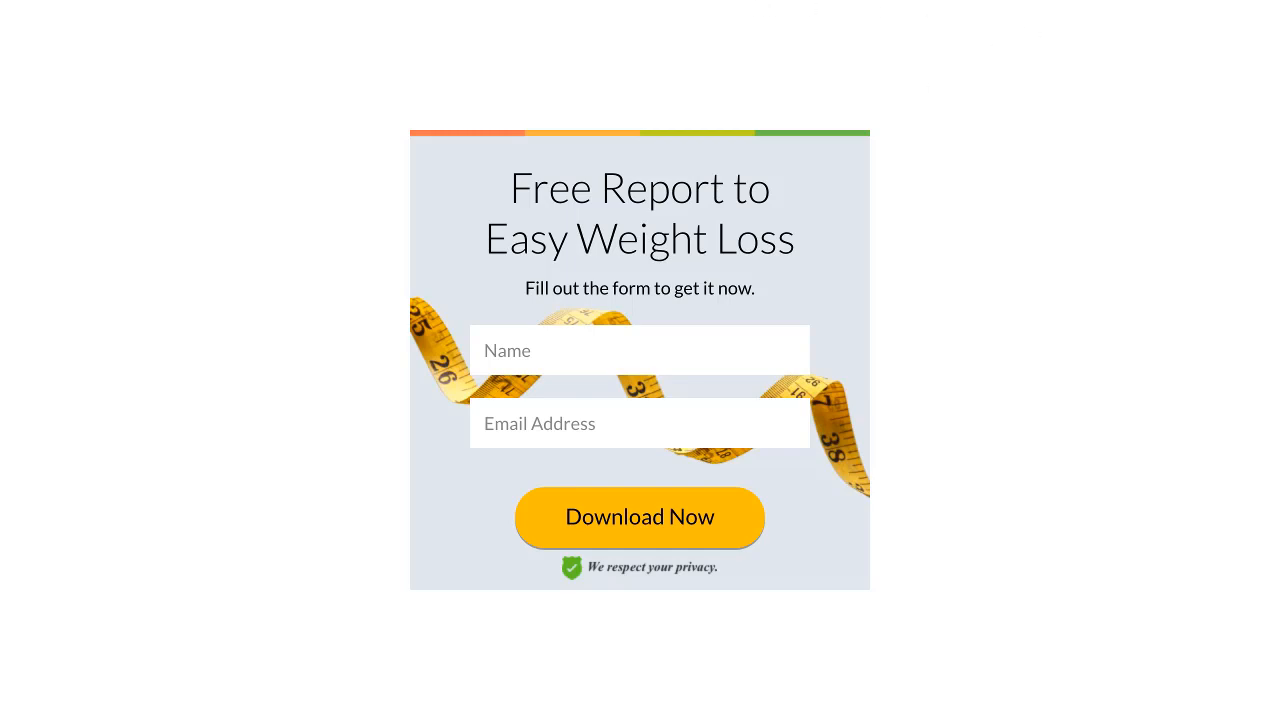
Open the Bitly website to look at its link shortener, and dismiss the custom domain pop-up
{"action": "type", "text": "bit"}
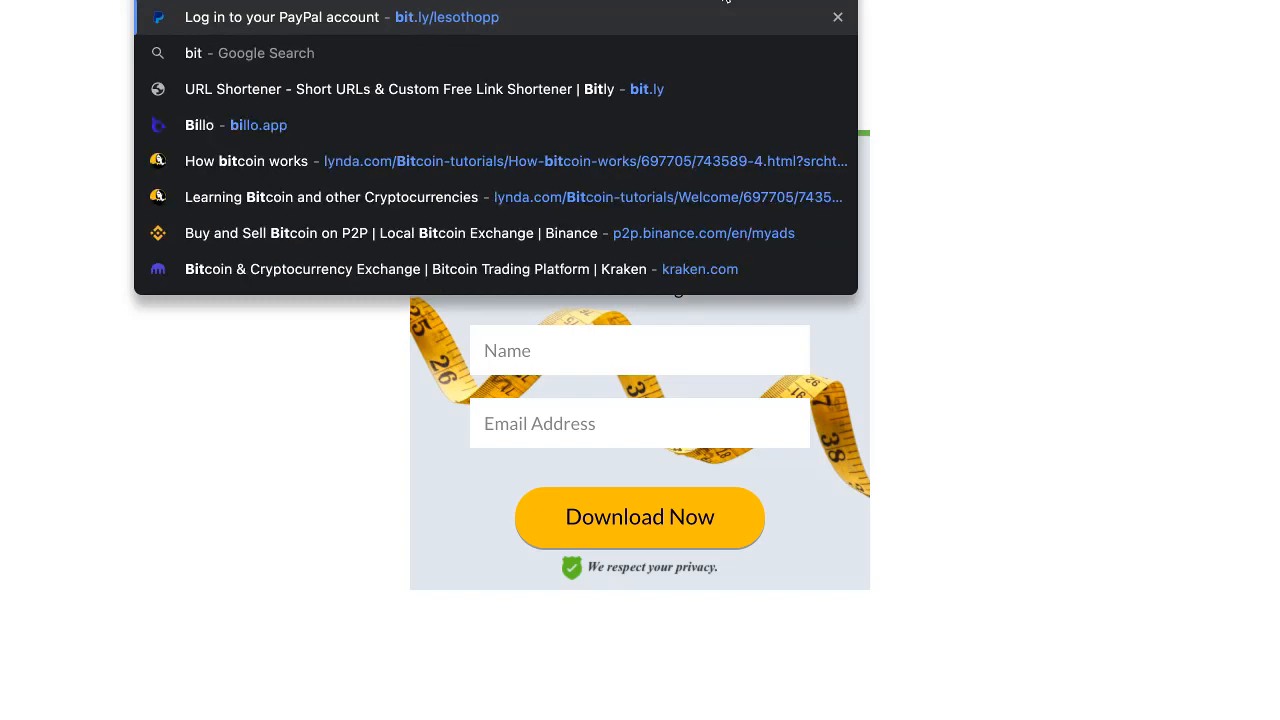
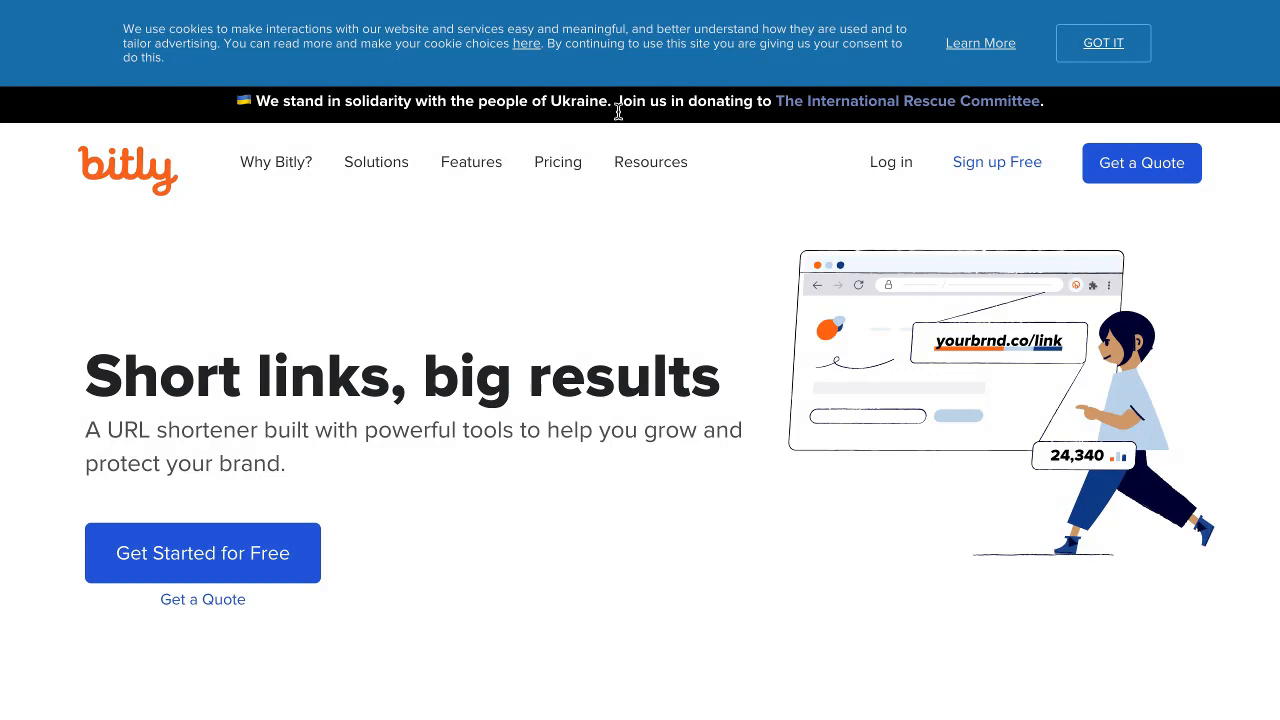
{"action": "scroll", "coordinate": [511, 407], "scroll_direction": "down", "scroll_amount": 2}
{"action": "scroll", "coordinate": [511, 407], "scroll_direction": "up", "scroll_amount": 2}
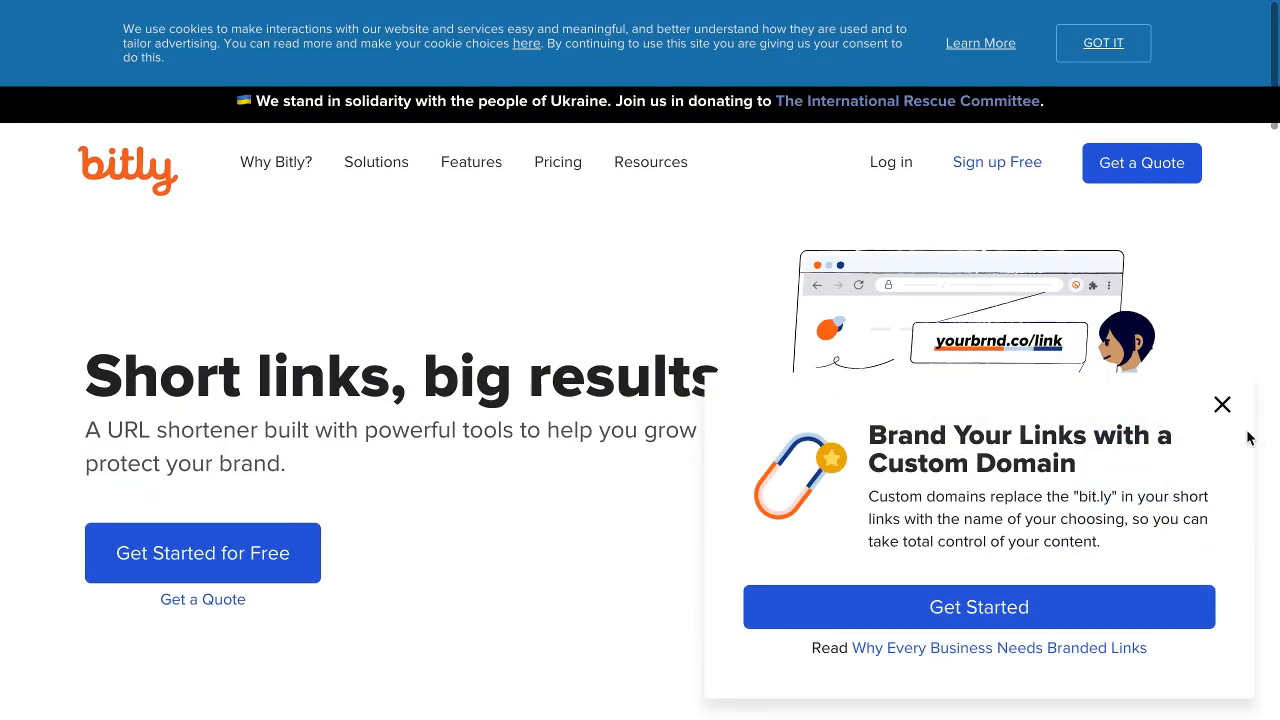
{"action": "left_click", "coordinate": [1222, 404]}
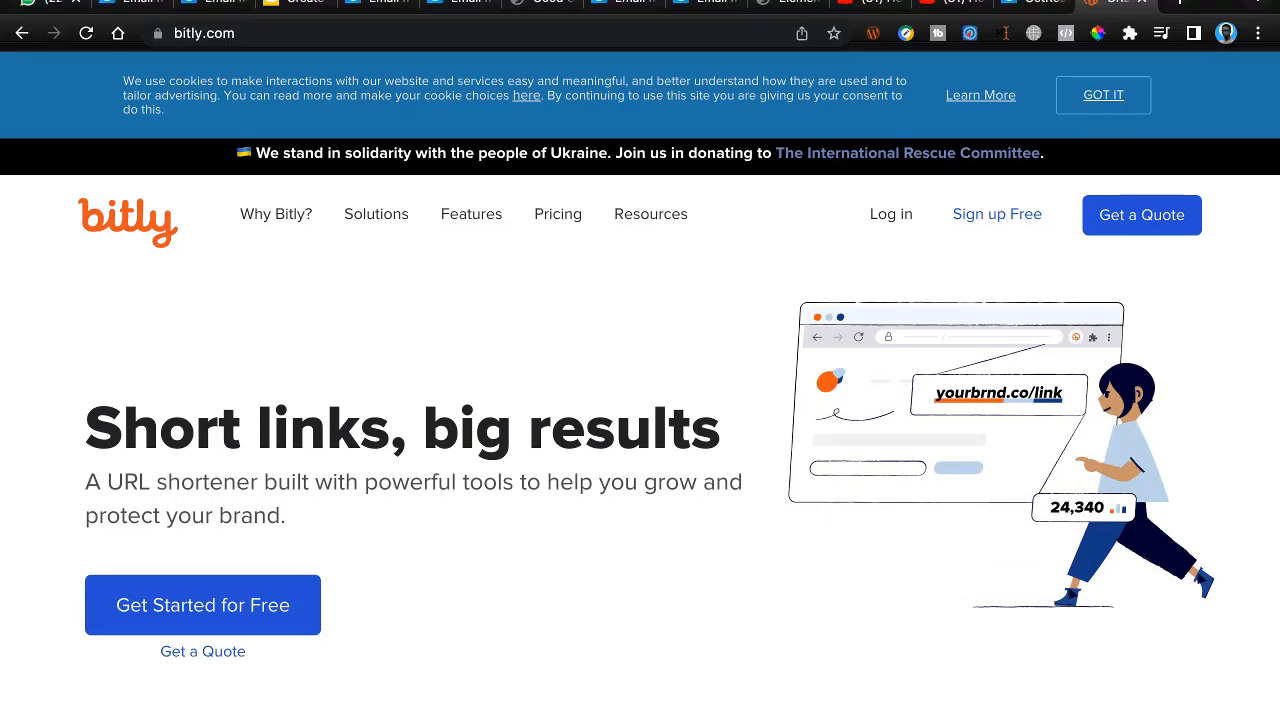
Return to the form's publishing options, choose to install the form myself, and copy its JavaScript code
{"action": "left_click", "coordinate": [1022, 8]}
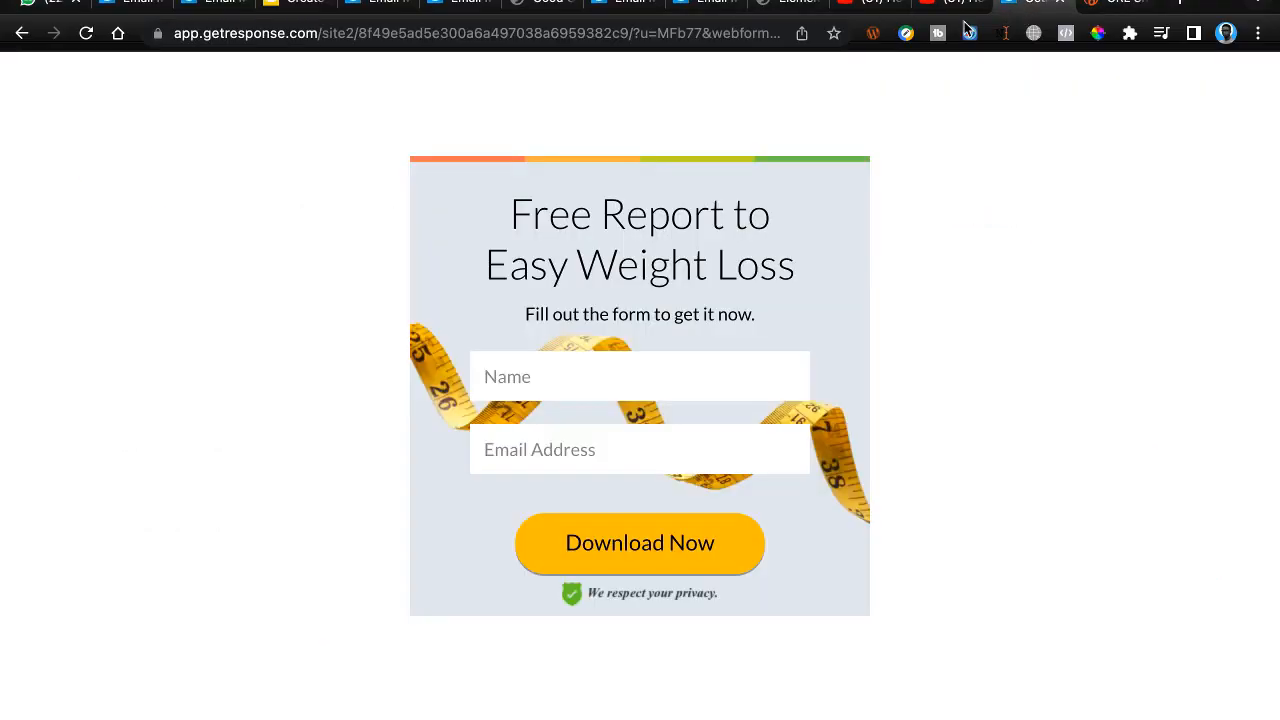
{"action": "left_click", "coordinate": [686, 10]}
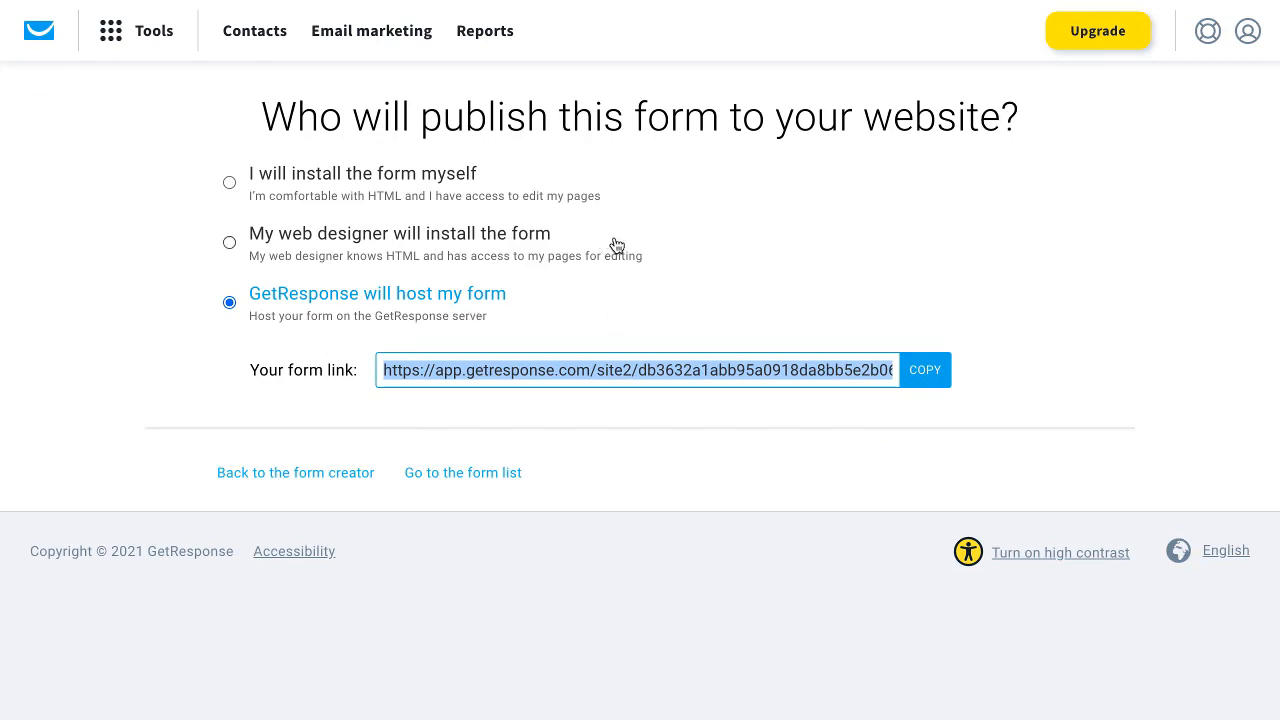
{"action": "left_click", "coordinate": [230, 182]}
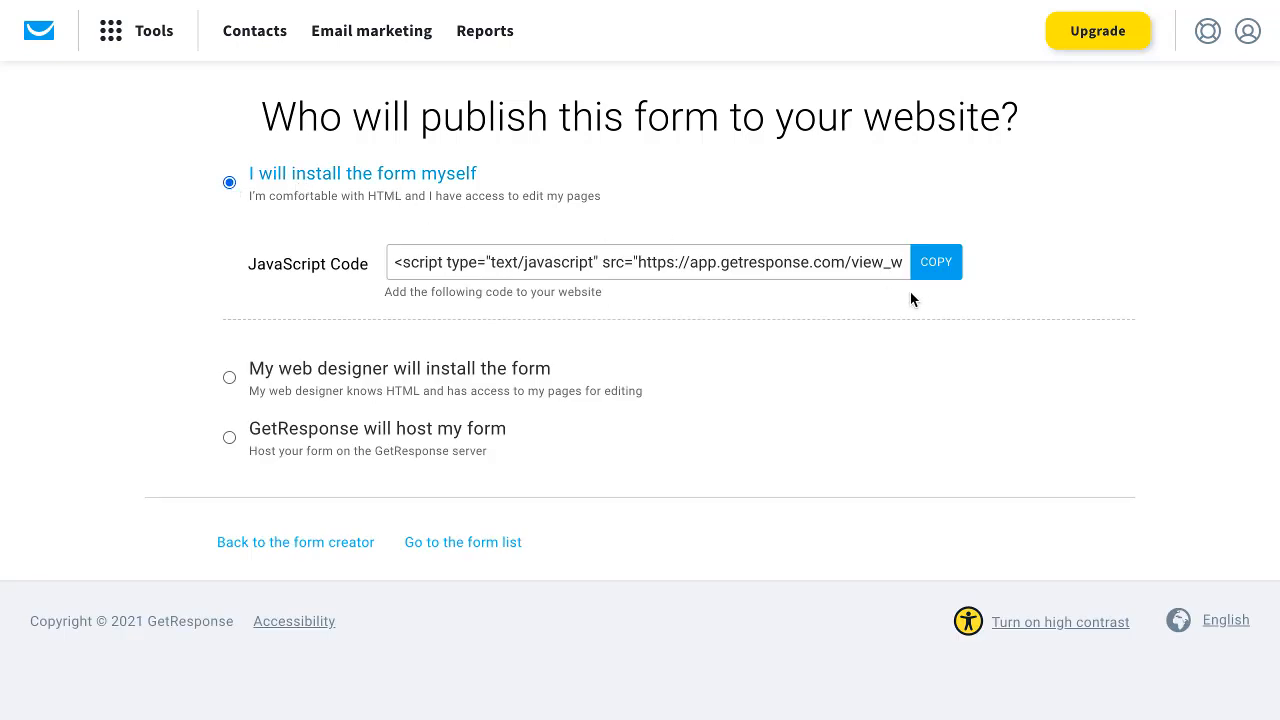
{"action": "left_click", "coordinate": [936, 272]}
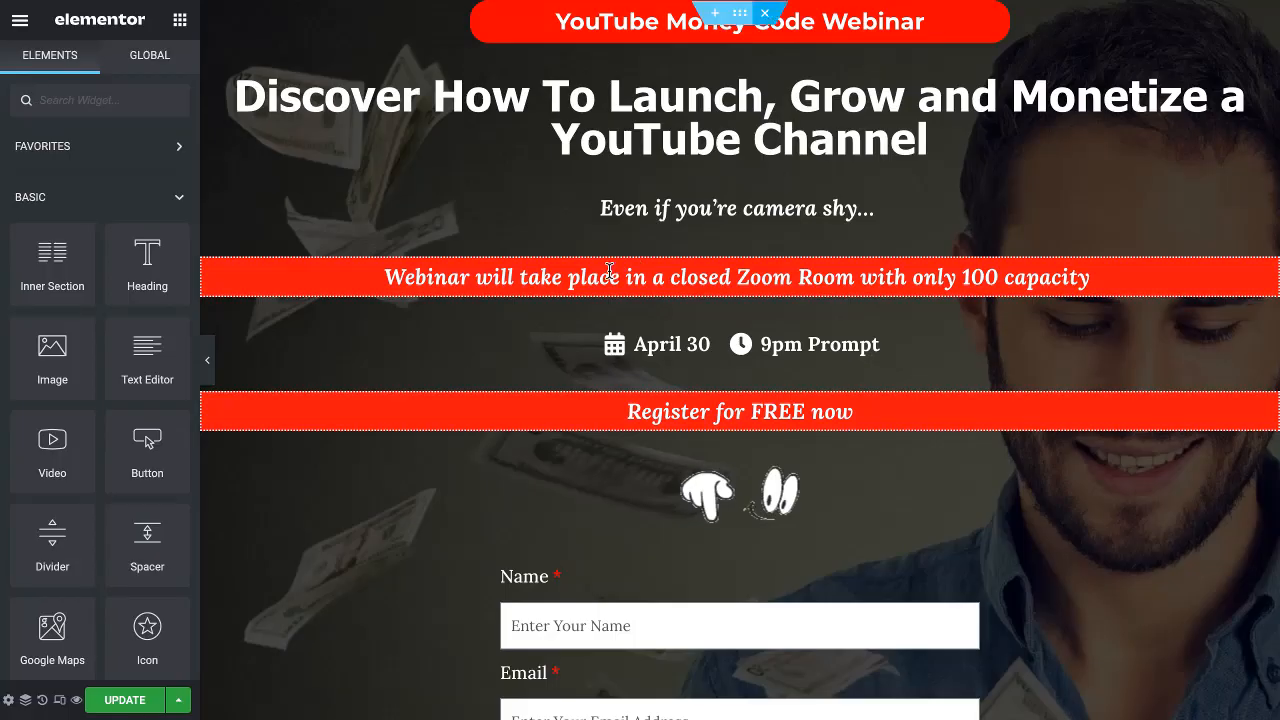
Switch to the webinar page in Elementor and add a single-column section below the black footer
{"action": "scroll", "coordinate": [625, 273], "scroll_direction": "down", "scroll_amount": 2}
{"action": "scroll", "coordinate": [625, 273], "scroll_direction": "down", "scroll_amount": 5}
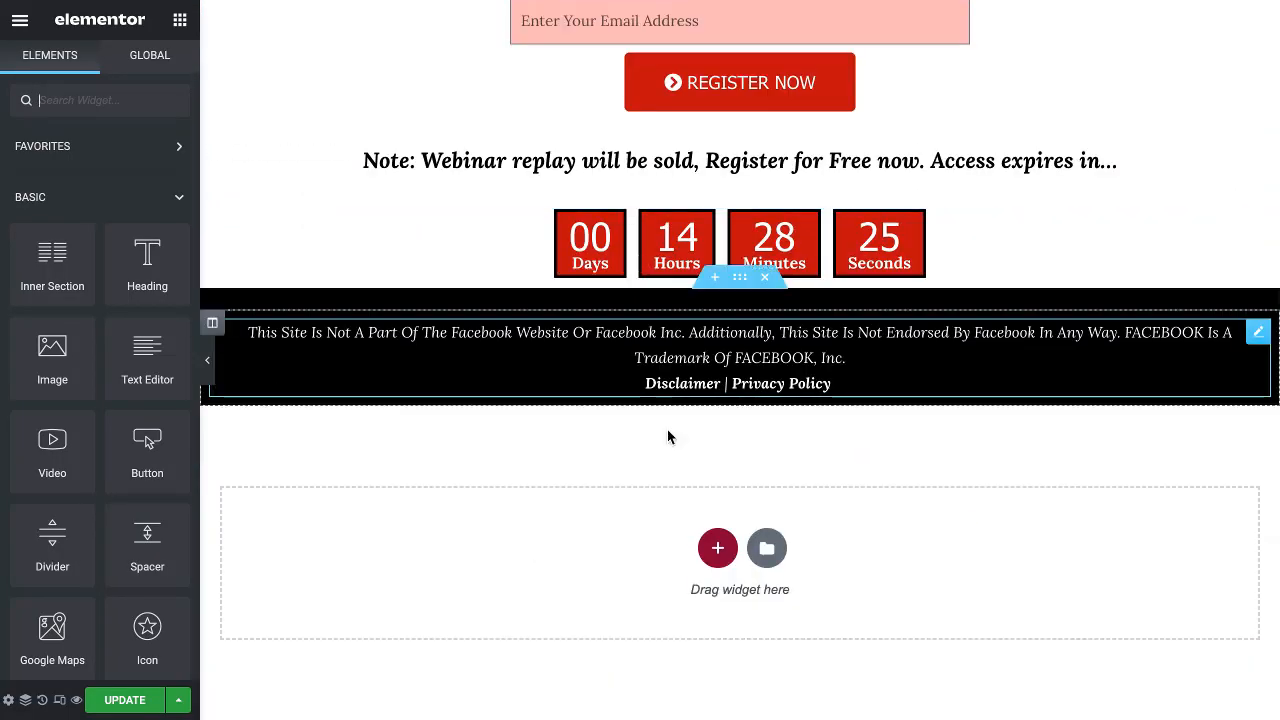
{"action": "left_click", "coordinate": [717, 550]}
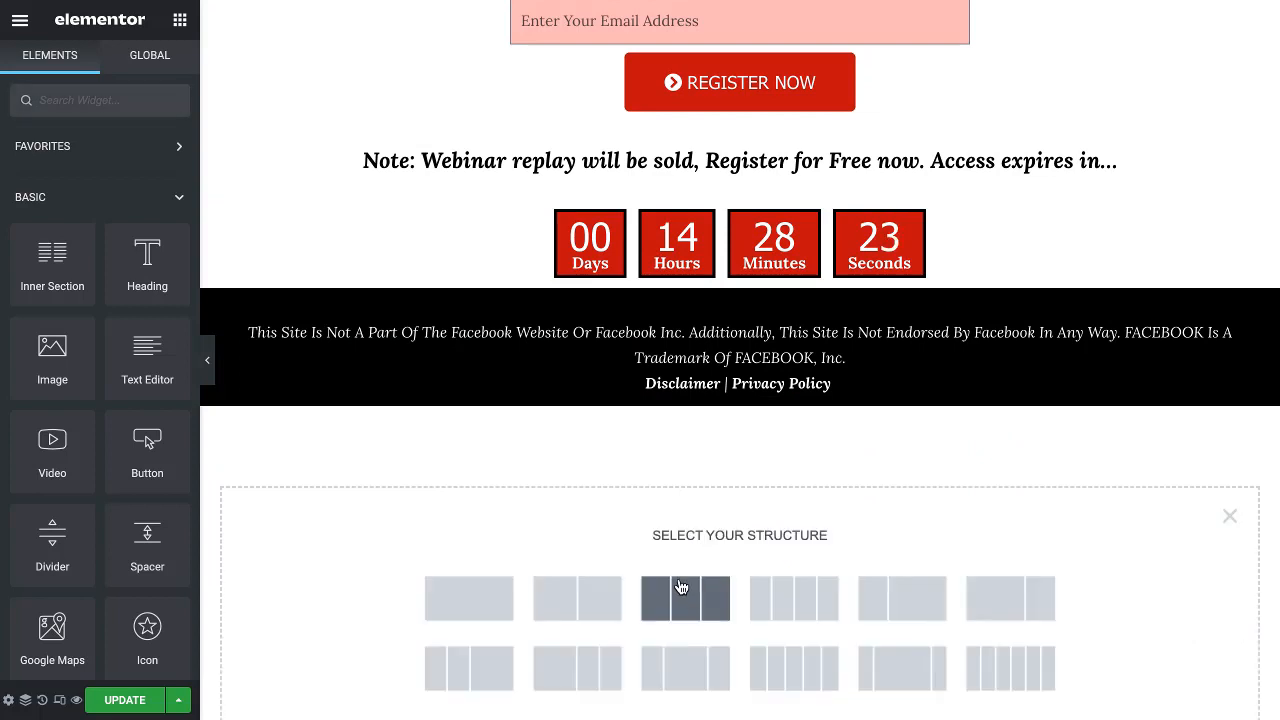
{"action": "left_click", "coordinate": [458, 604]}
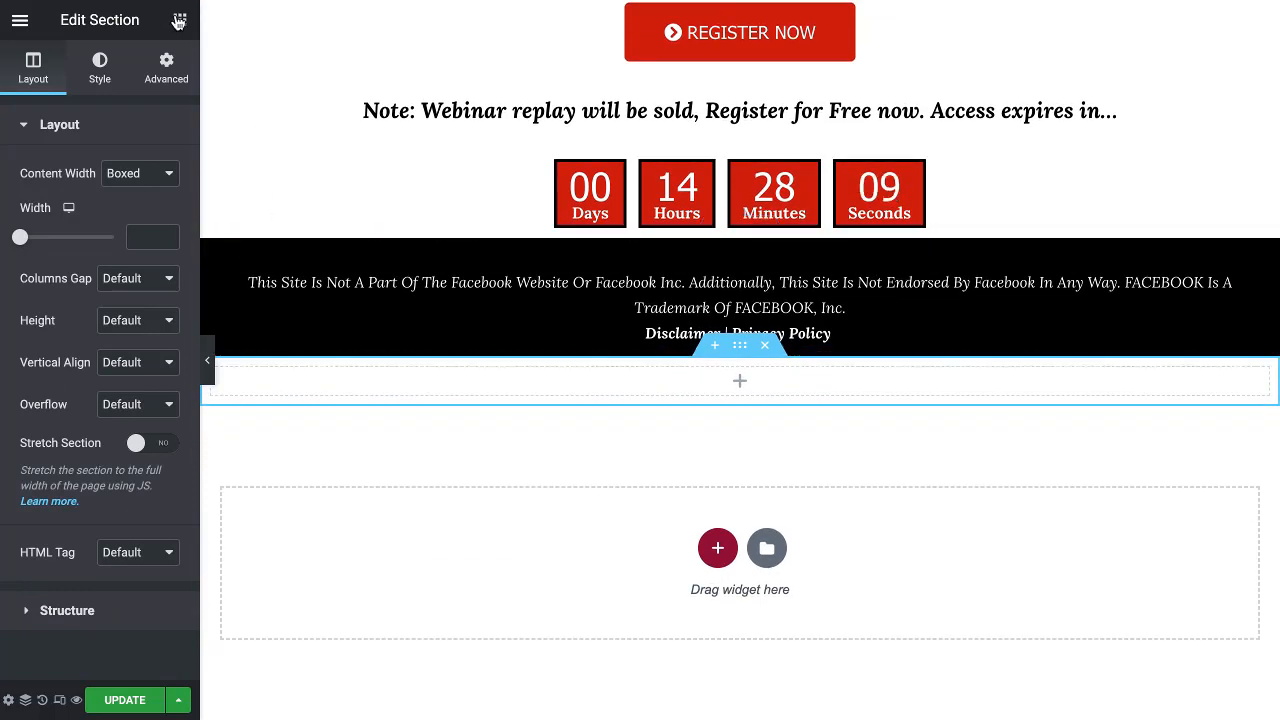
Find the HTML widget, place it in the new section, and paste the copied GetResponse form script into its code
{"action": "left_click", "coordinate": [179, 21]}
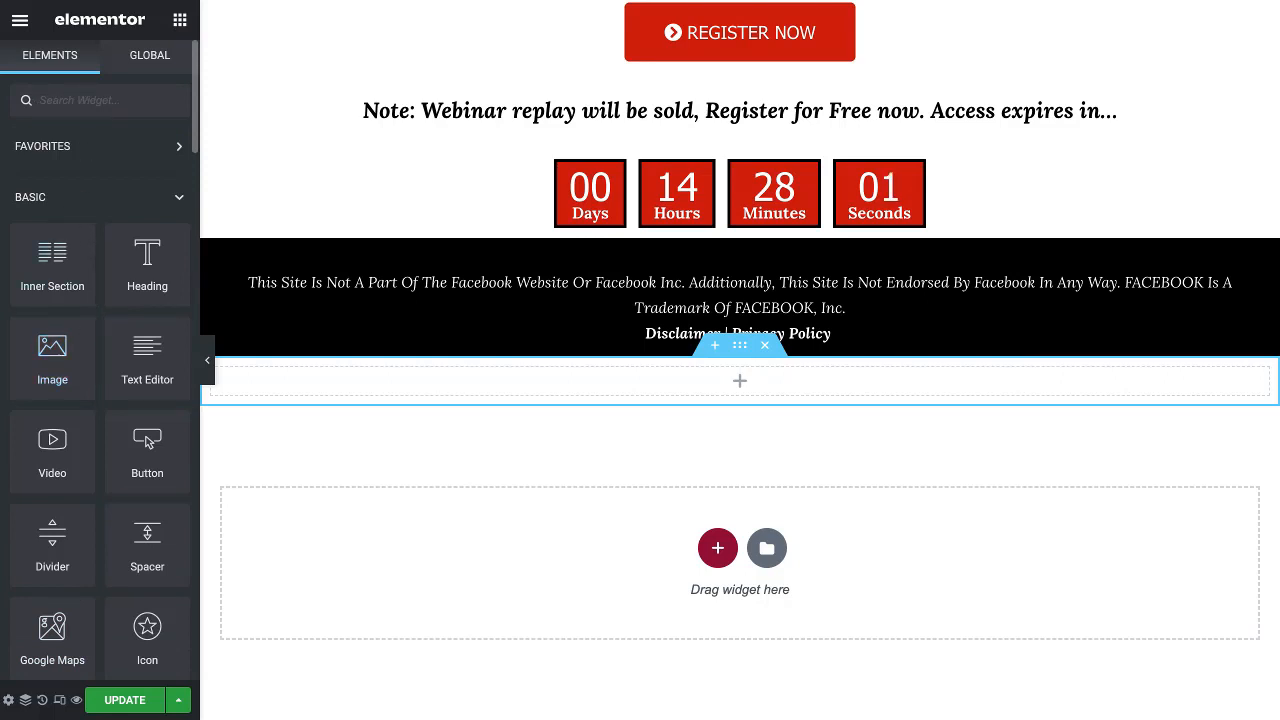
{"action": "type", "text": "html"}
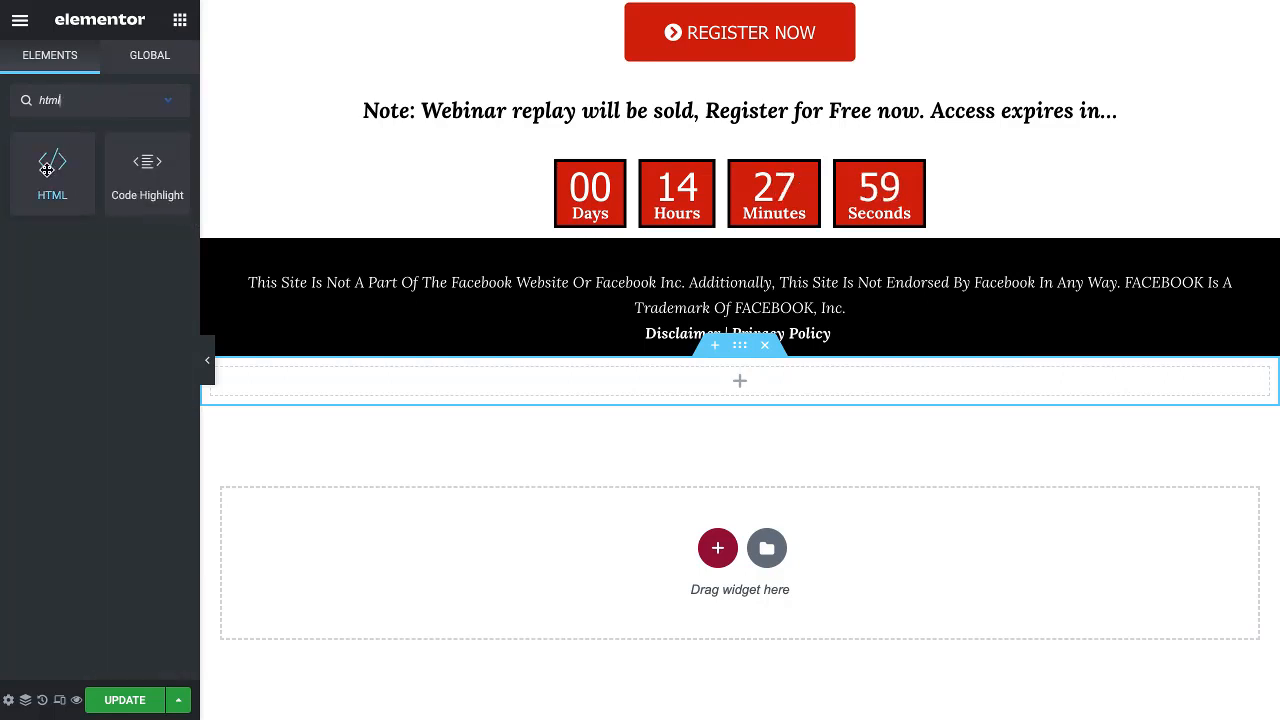
{"action": "left_click_drag", "start_coordinate": [46, 169], "coordinate": [533, 382]}
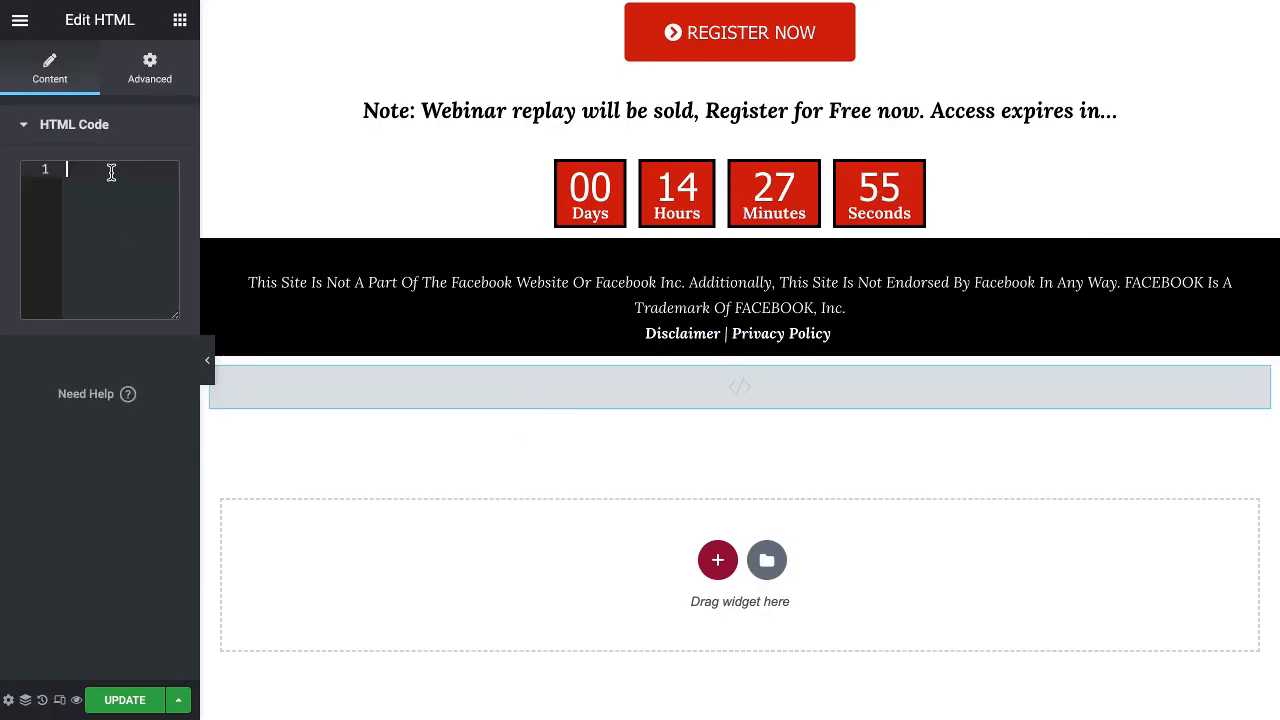
{"action": "key", "text": "ctrl+v"}
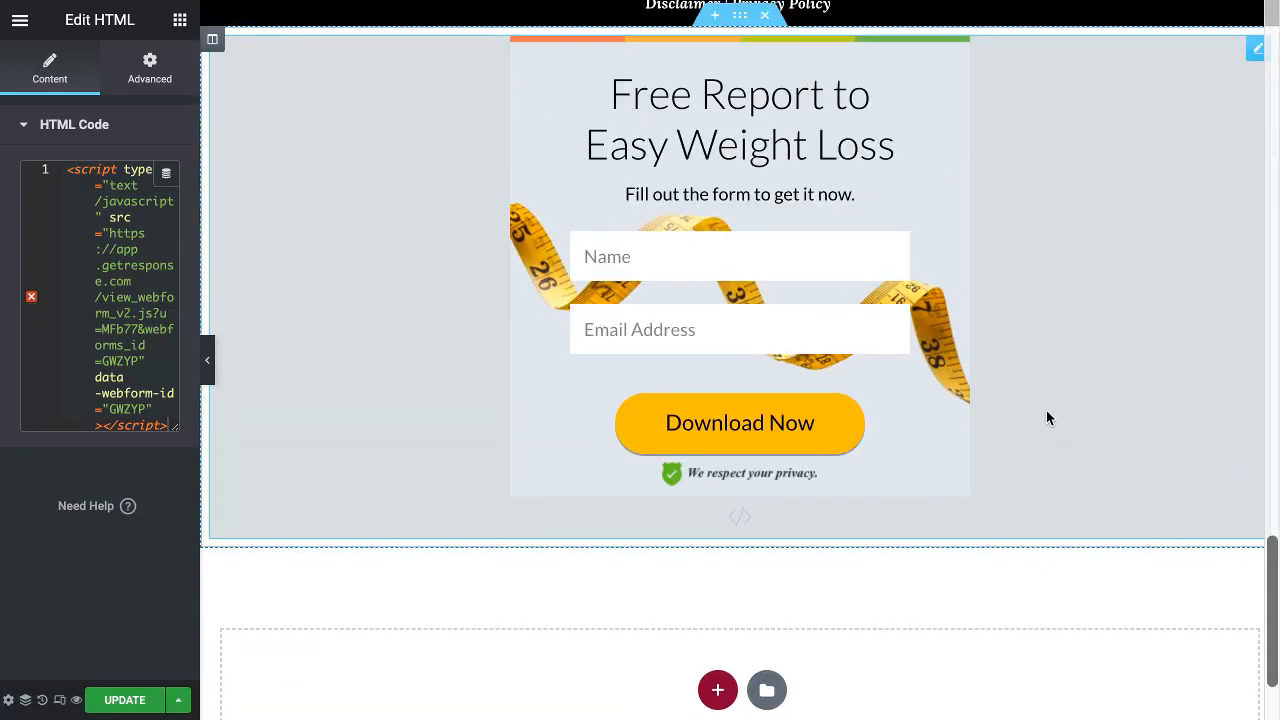
Check the embedded weight loss form against the rest of the webinar page, including its Name and Email Address fields
{"action": "scroll", "coordinate": [1046, 415], "scroll_direction": "up", "scroll_amount": 15}
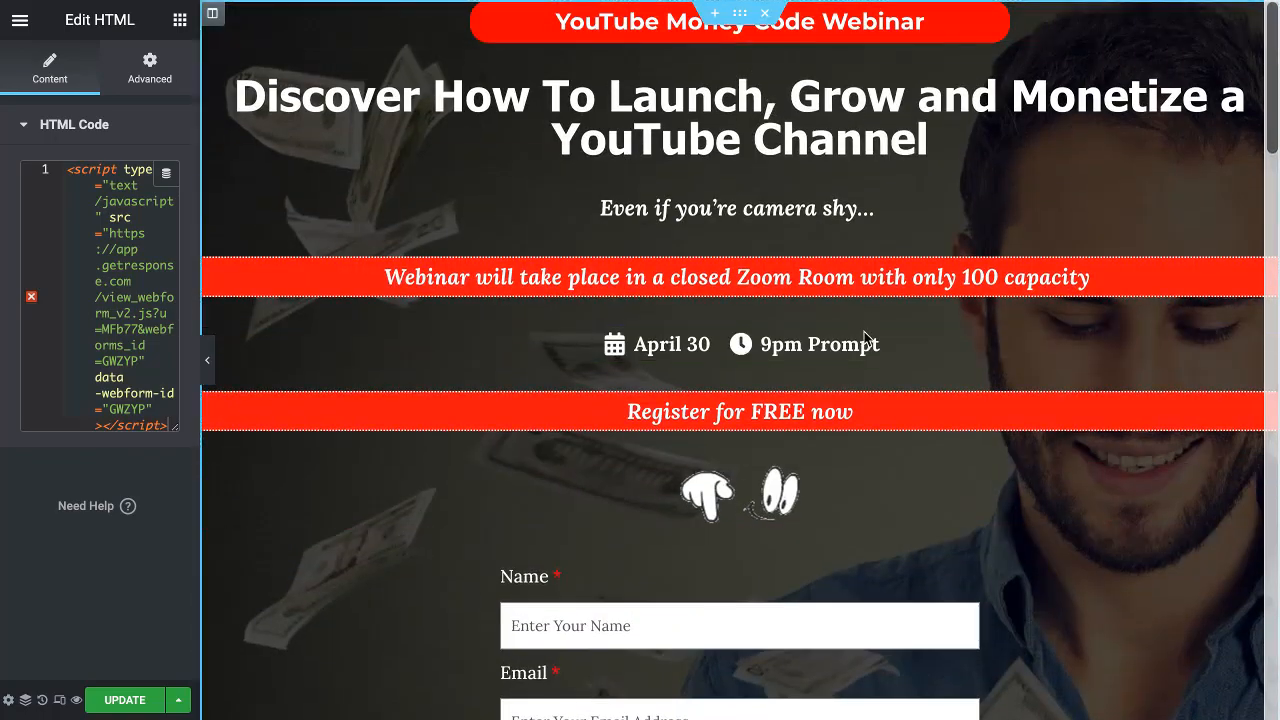
{"action": "scroll", "coordinate": [848, 350], "scroll_direction": "down", "scroll_amount": 15}
{"action": "scroll", "coordinate": [849, 348], "scroll_direction": "down", "scroll_amount": 6}
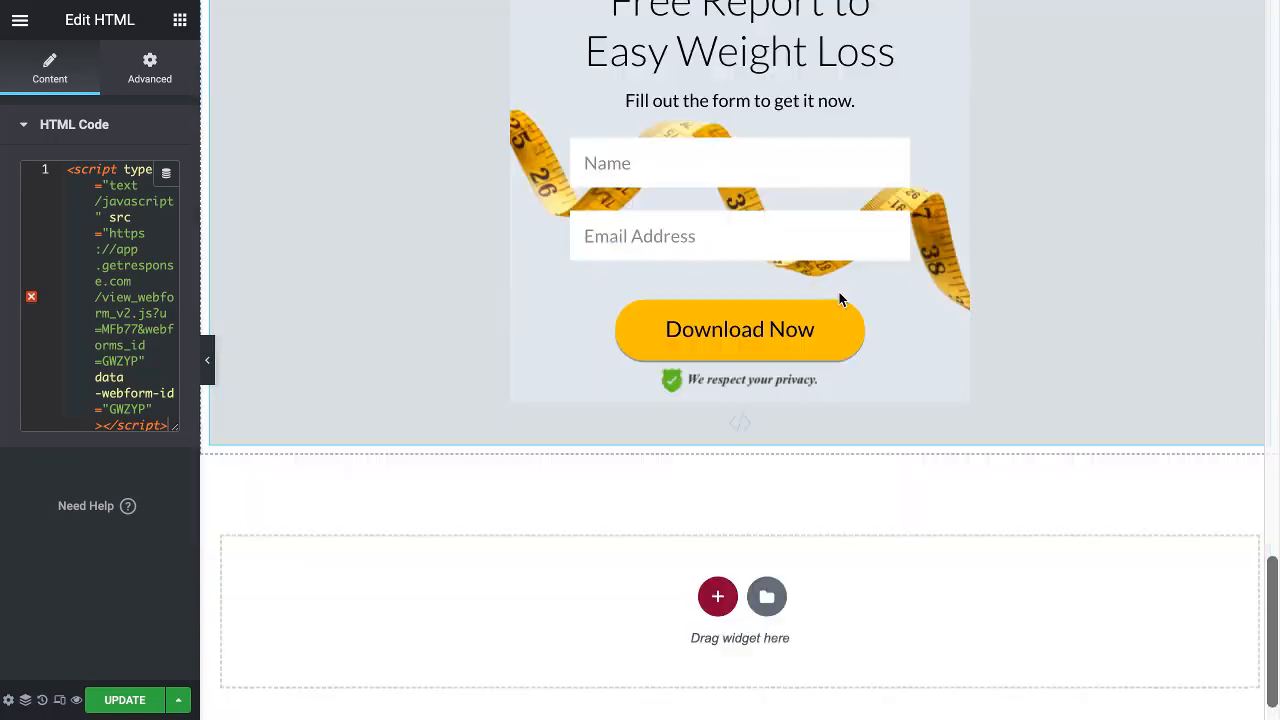
{"action": "scroll", "coordinate": [849, 346], "scroll_direction": "up", "scroll_amount": 3}
{"action": "scroll", "coordinate": [853, 349], "scroll_direction": "up", "scroll_amount": 10}
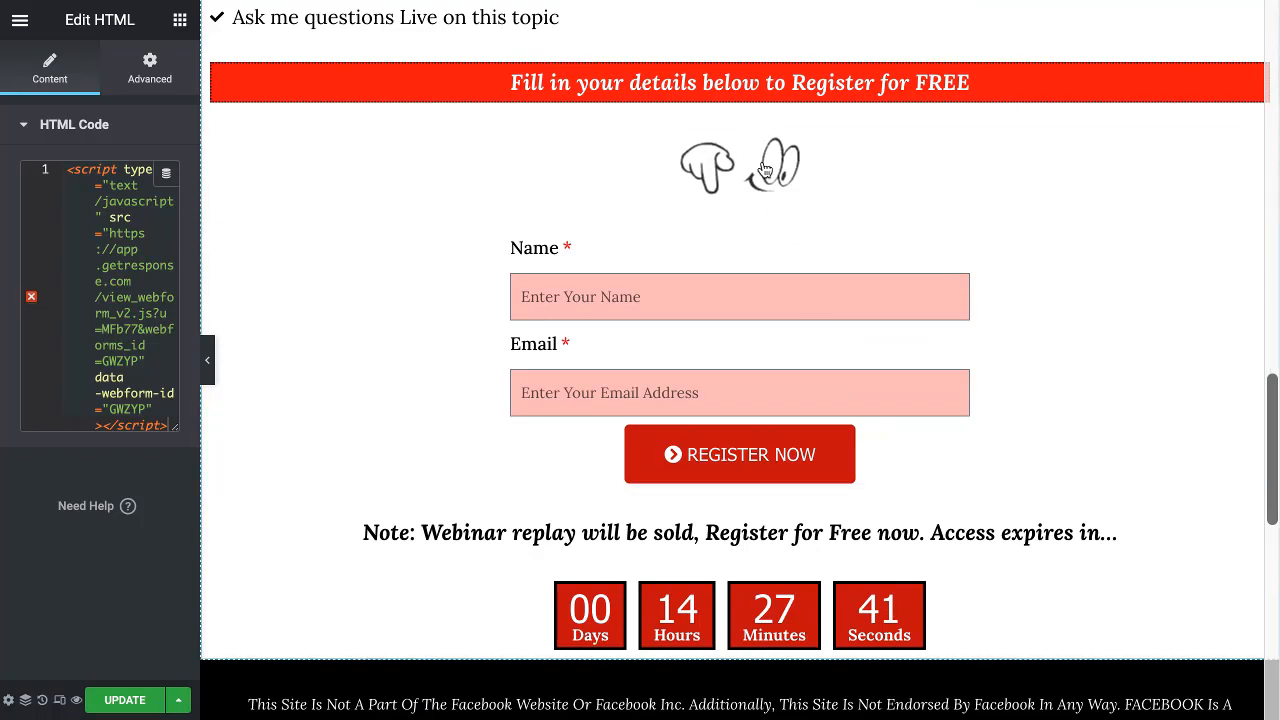
{"action": "scroll", "coordinate": [846, 277], "scroll_direction": "down", "scroll_amount": 12}
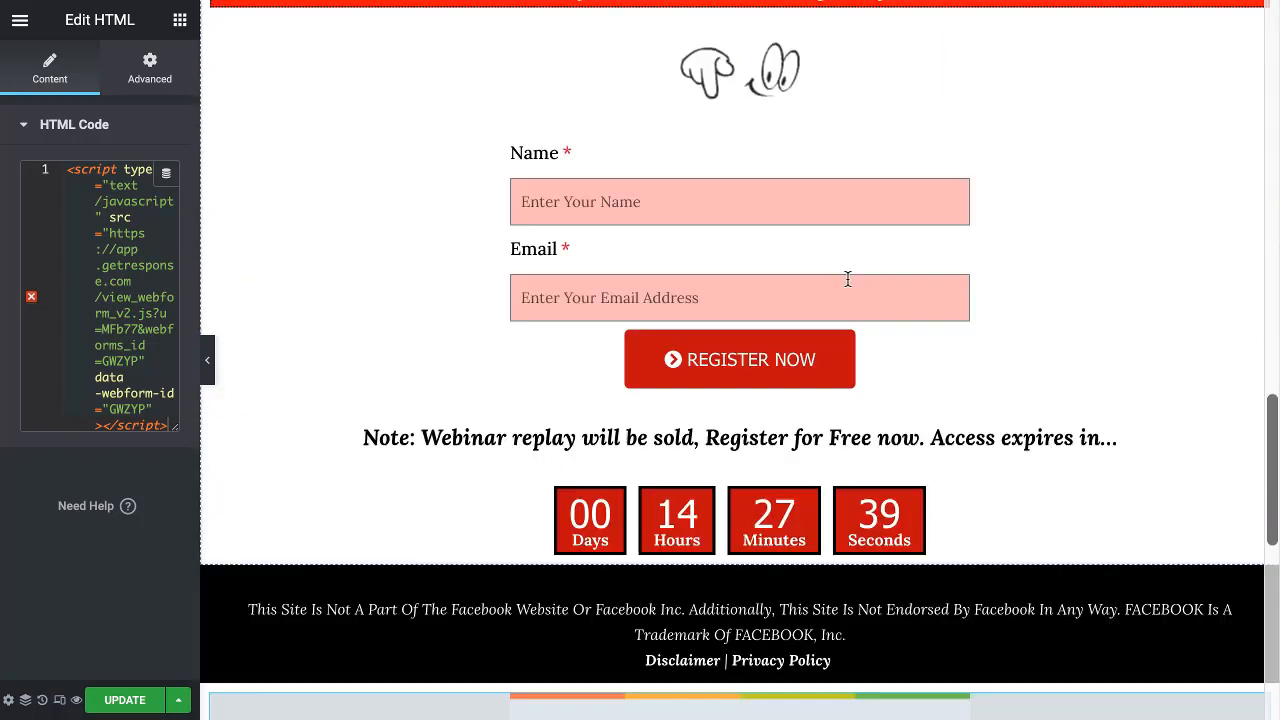
{"action": "scroll", "coordinate": [820, 543], "scroll_direction": "up", "scroll_amount": 2}
{"action": "scroll", "coordinate": [789, 334], "scroll_direction": "up", "scroll_amount": 2}
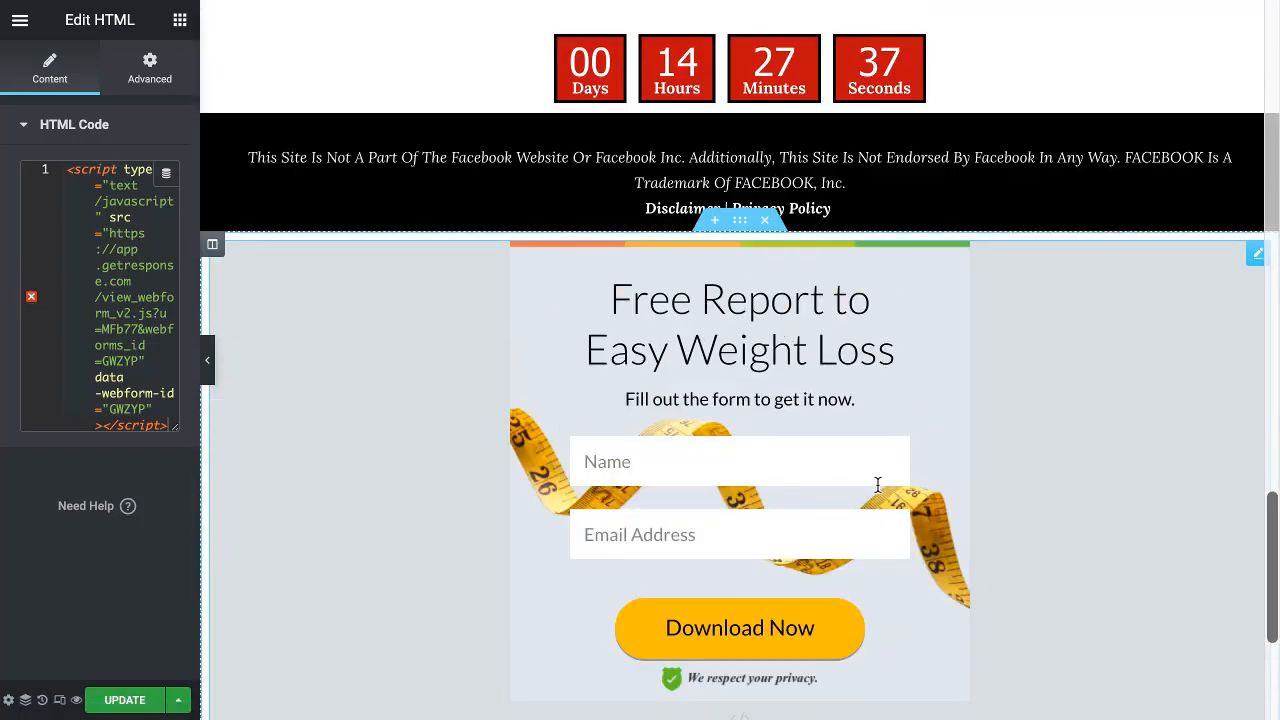
{"action": "left_click", "coordinate": [753, 461]}
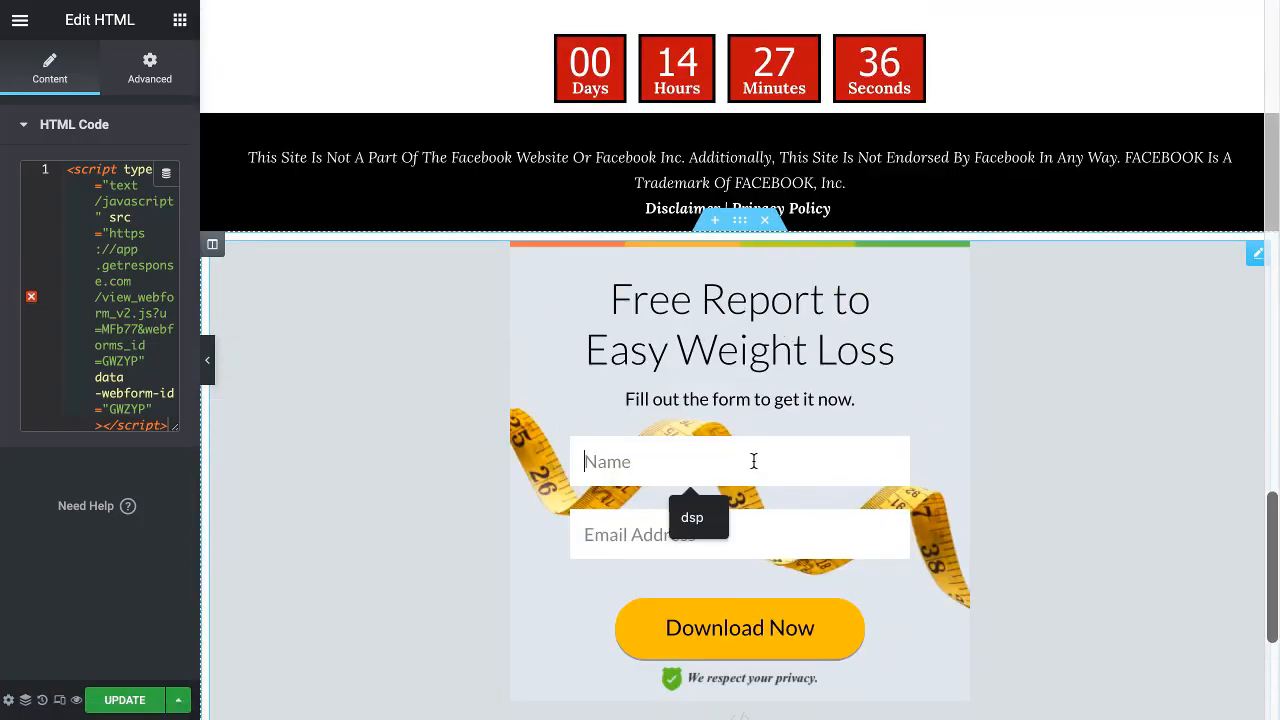
{"action": "left_click", "coordinate": [620, 541]}
{"action": "left_click", "coordinate": [558, 617]}
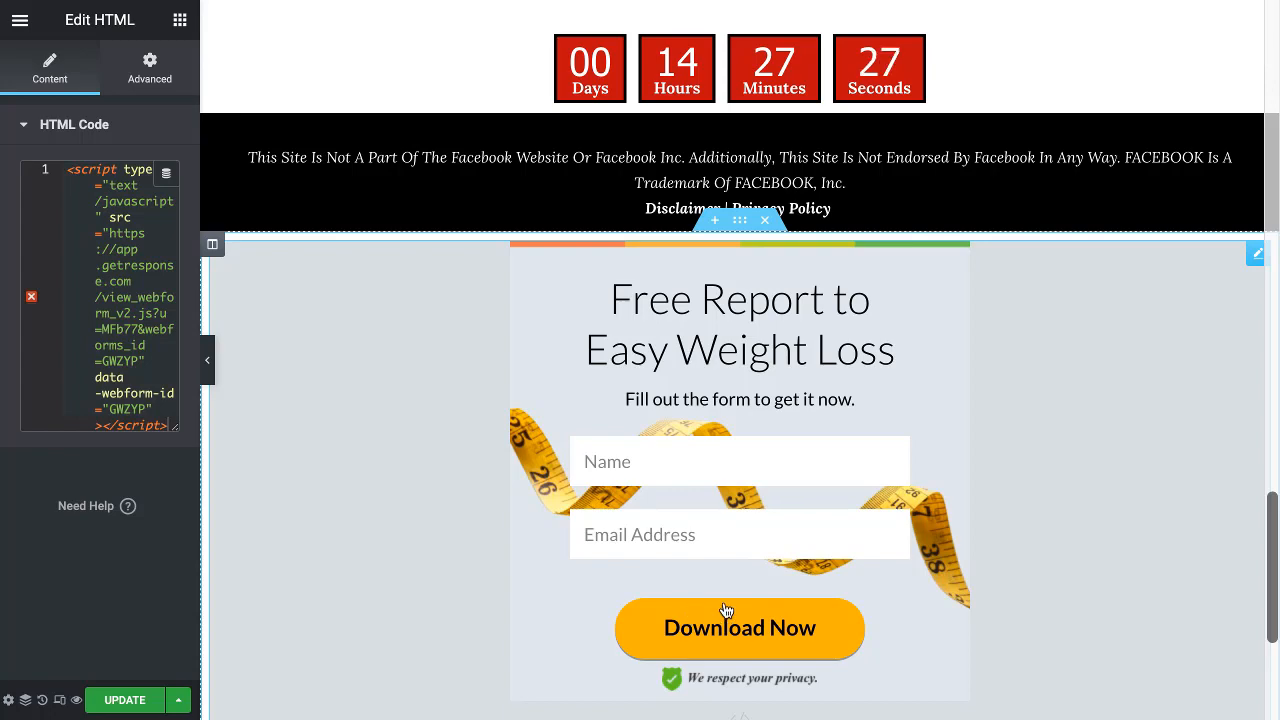
Examine the built-in name and email registration form in the webinar page's hero section
{"action": "scroll", "coordinate": [726, 610], "scroll_direction": "up", "scroll_amount": 5}
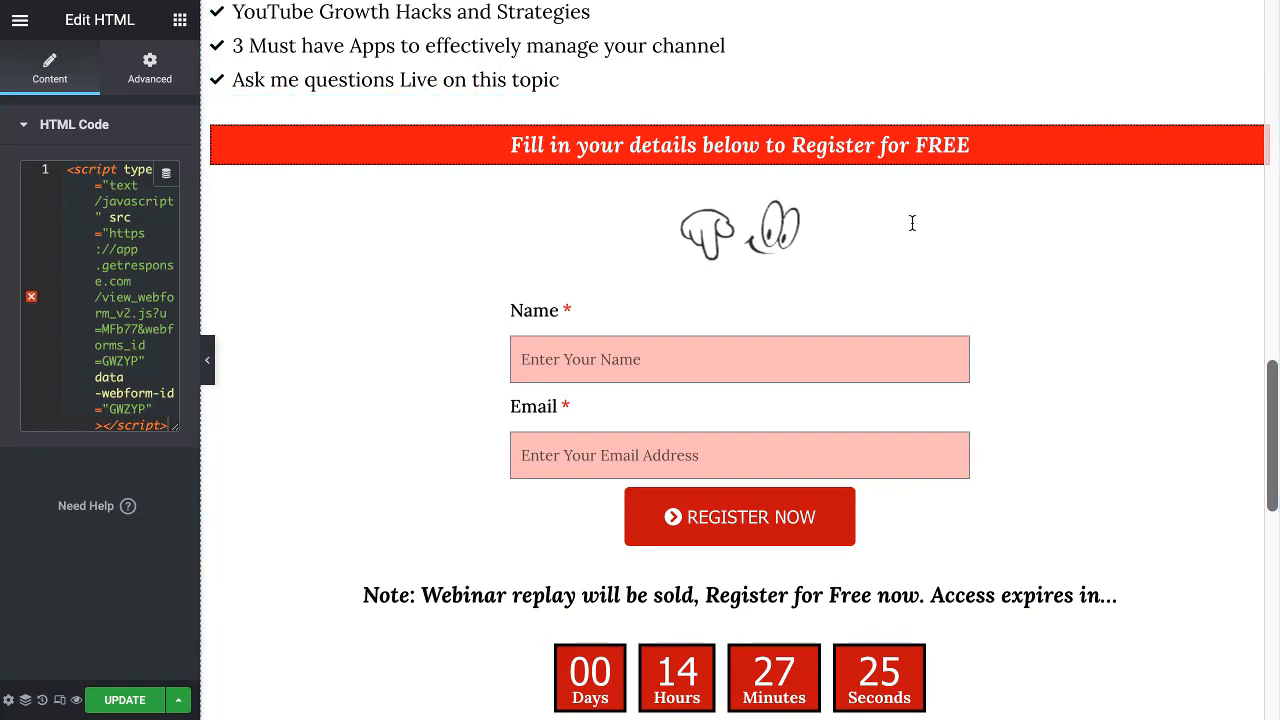
{"action": "scroll", "coordinate": [917, 284], "scroll_direction": "up", "scroll_amount": 17}
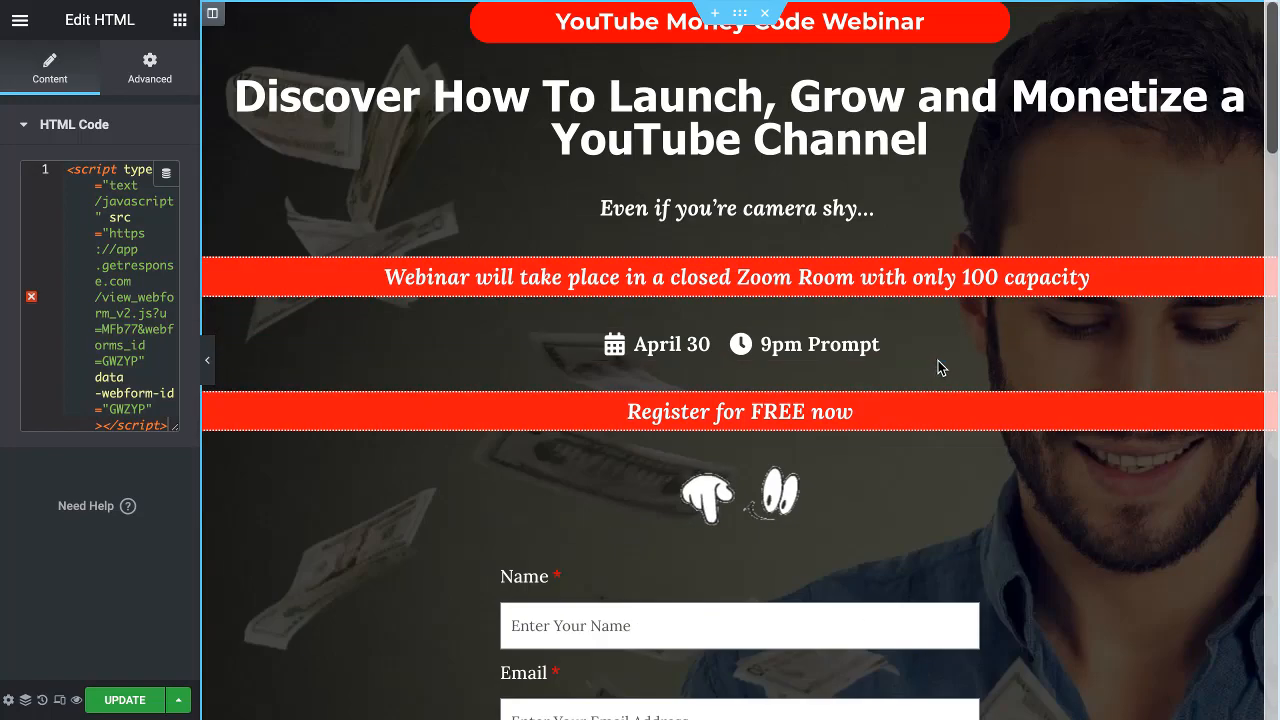
{"action": "scroll", "coordinate": [938, 368], "scroll_direction": "down", "scroll_amount": 6}
{"action": "scroll", "coordinate": [952, 358], "scroll_direction": "up", "scroll_amount": 6}
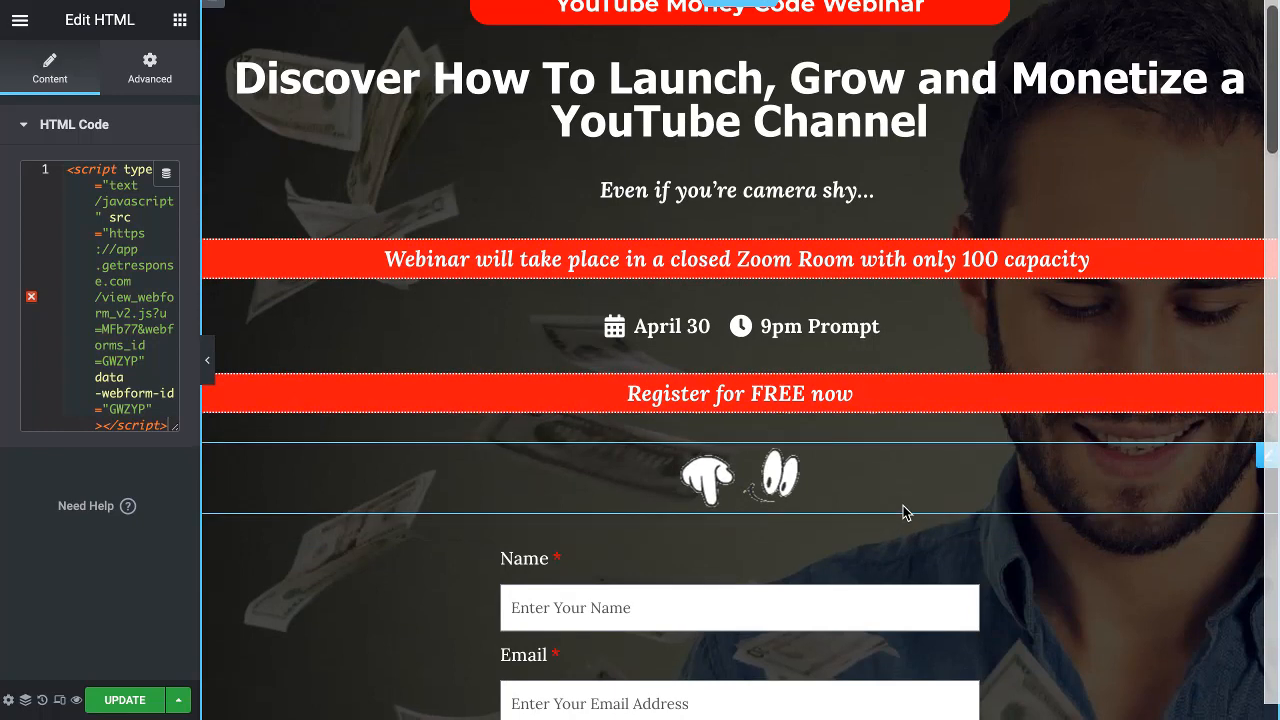
{"action": "scroll", "coordinate": [903, 505], "scroll_direction": "down", "scroll_amount": 2}
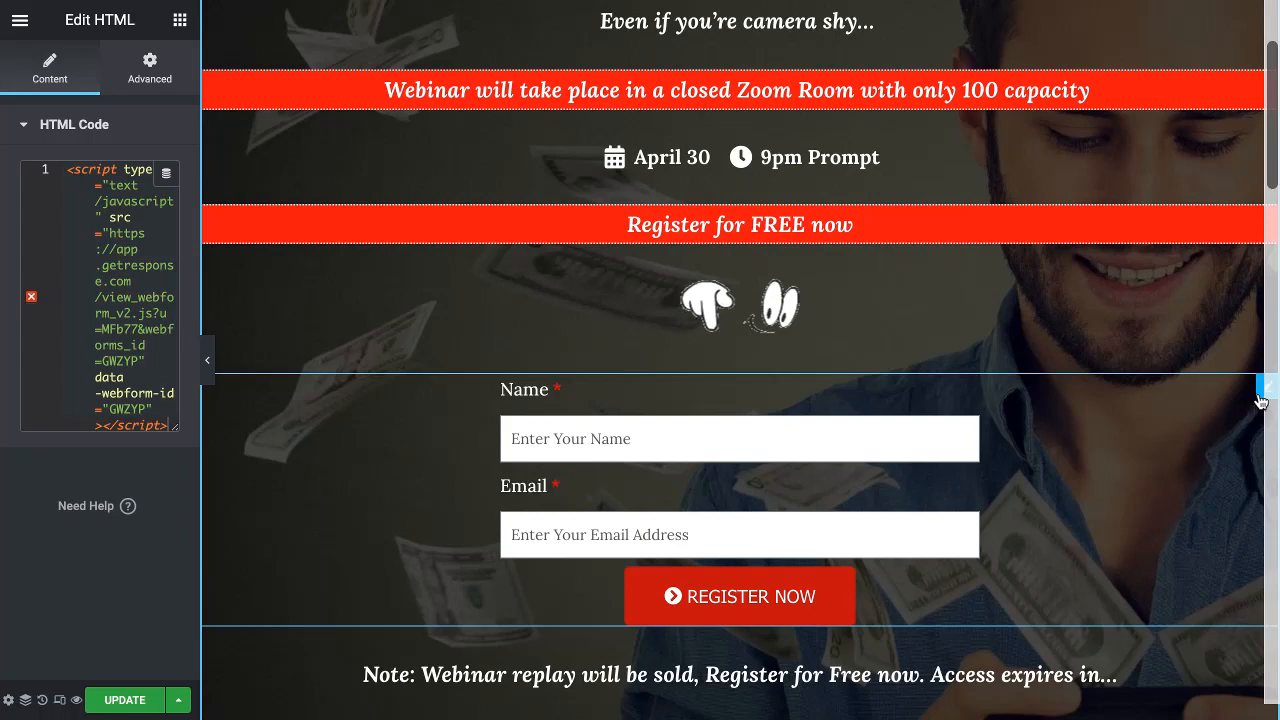
Return to the widget library and locate the Form widget in the Pro category
{"action": "left_click", "coordinate": [181, 20]}
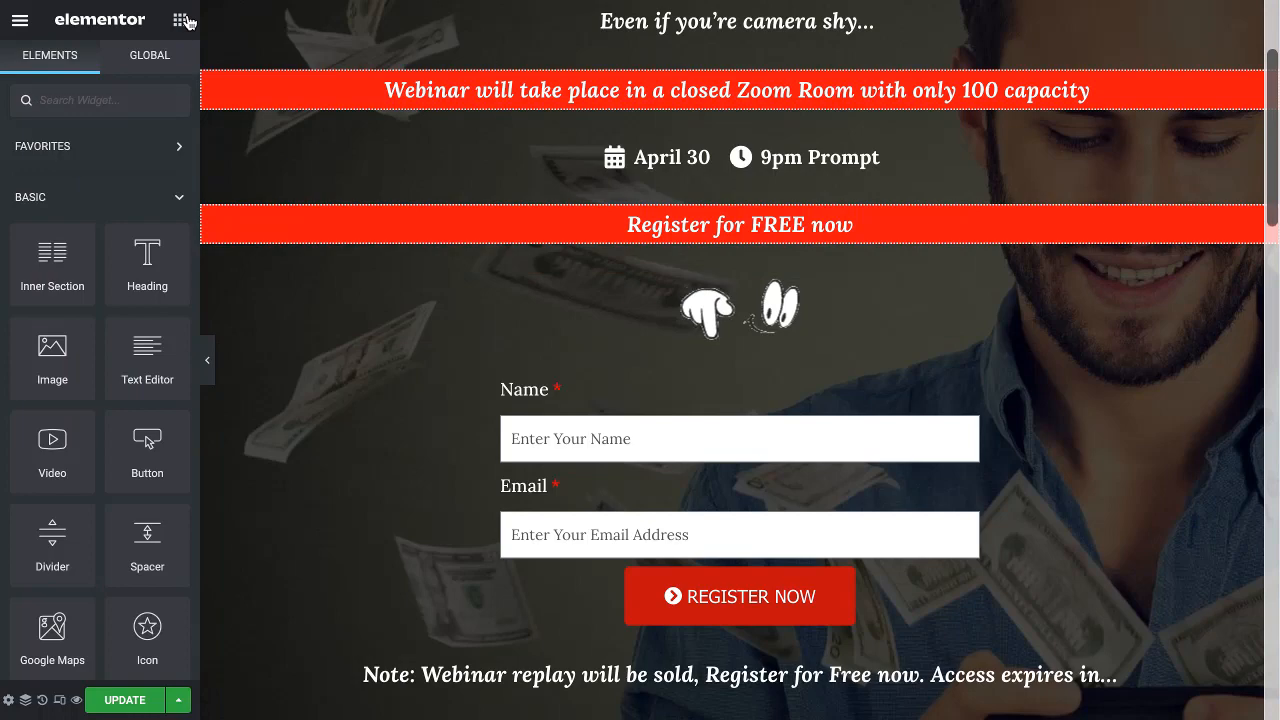
{"action": "scroll", "coordinate": [533, 310], "scroll_direction": "down", "scroll_amount": 8}
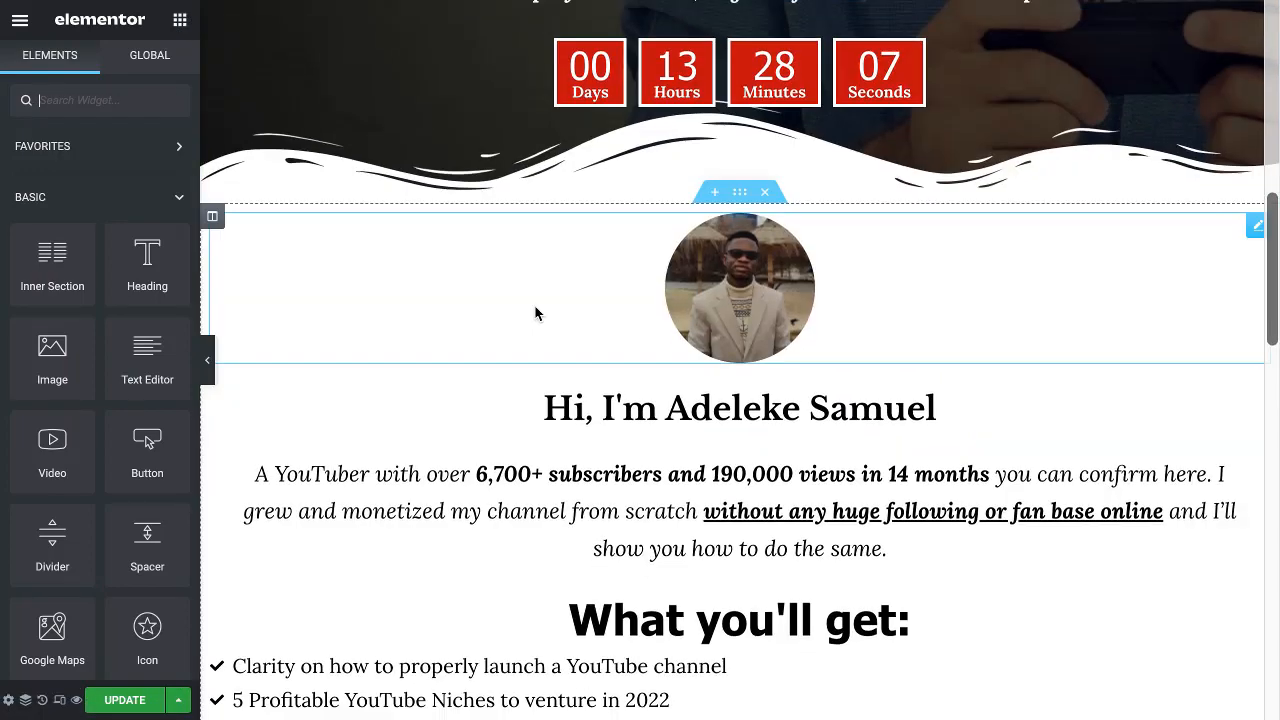
{"action": "scroll", "coordinate": [535, 313], "scroll_direction": "down", "scroll_amount": 10}
{"action": "scroll", "coordinate": [537, 314], "scroll_direction": "up", "scroll_amount": 10}
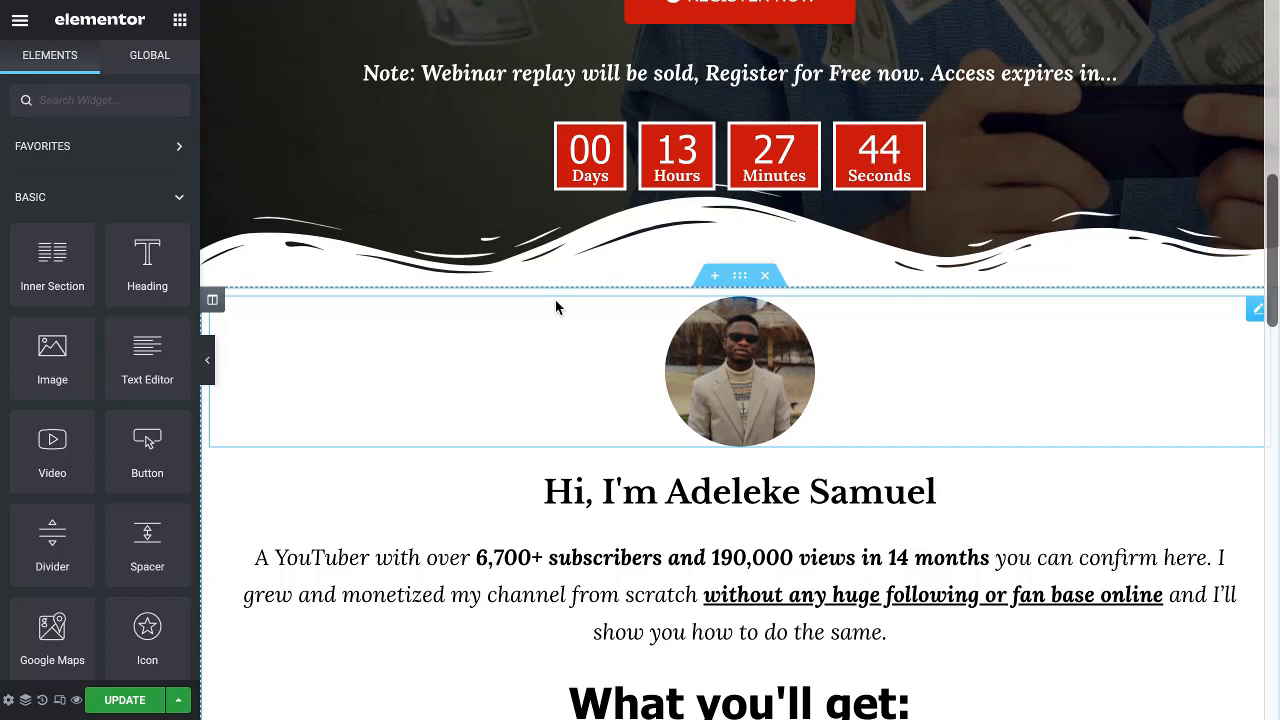
{"action": "scroll", "coordinate": [555, 299], "scroll_direction": "down", "scroll_amount": 3}
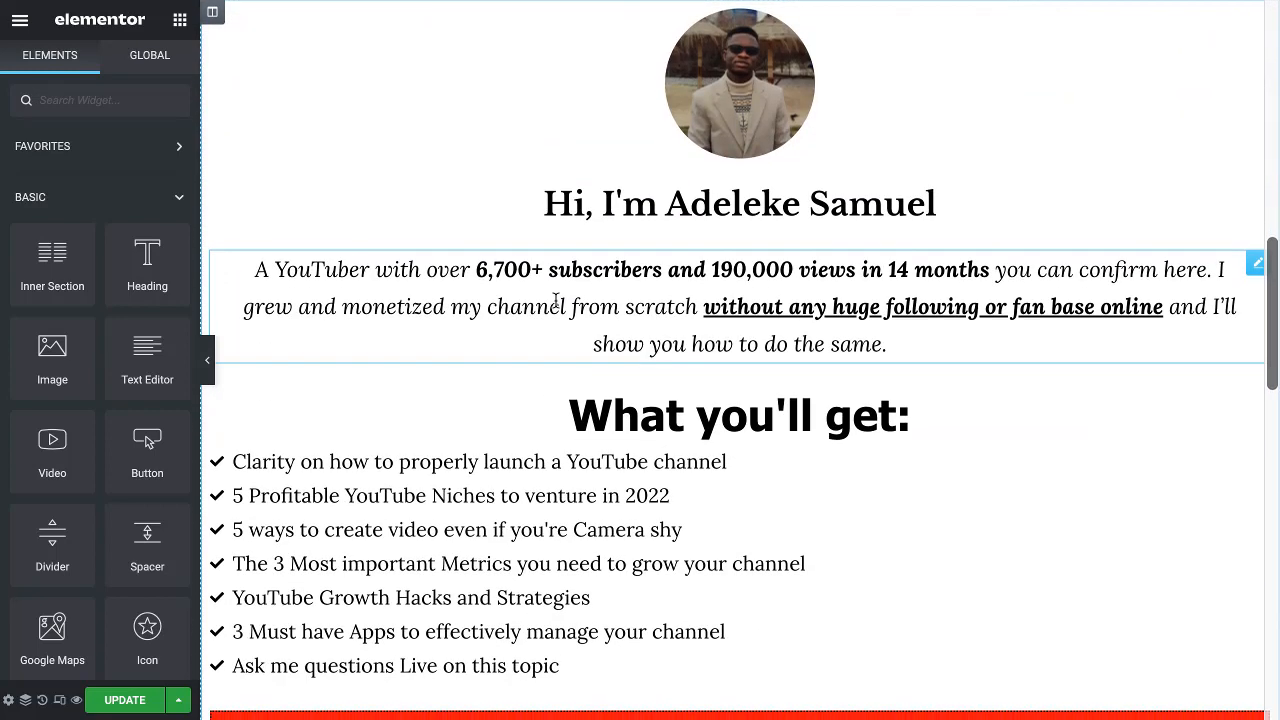
{"action": "scroll", "coordinate": [556, 299], "scroll_direction": "down", "scroll_amount": 3}
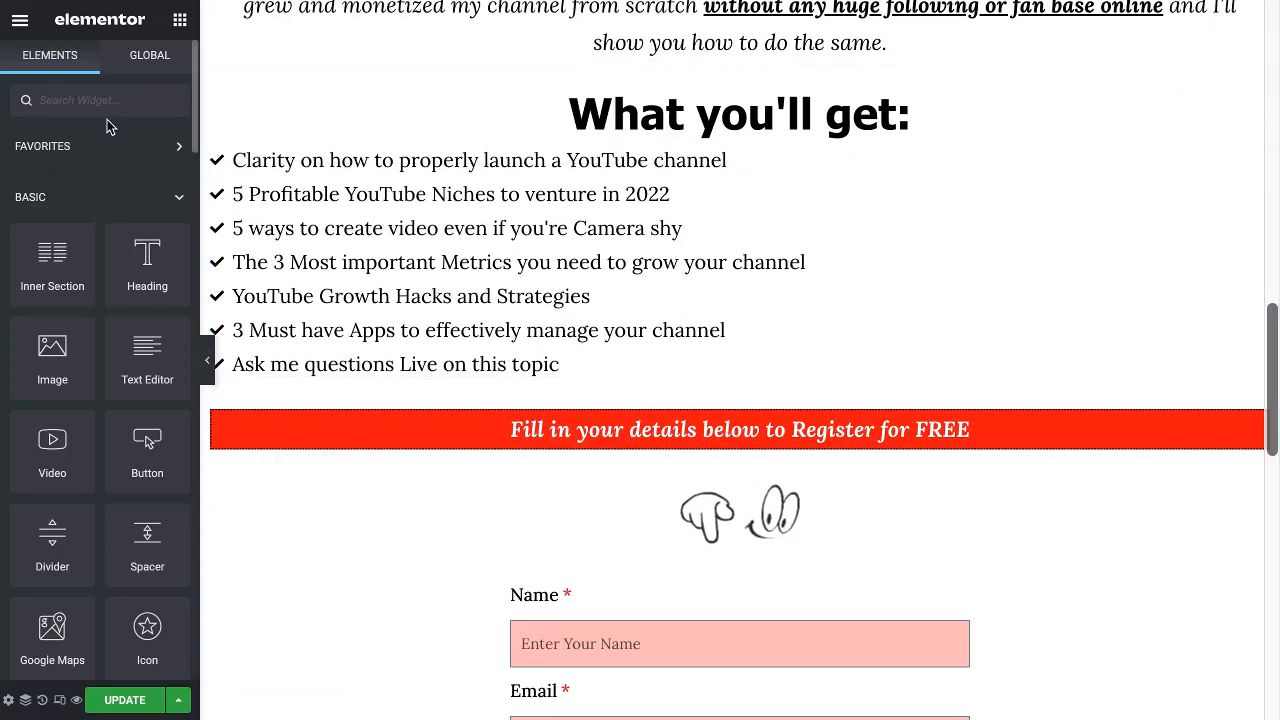
{"action": "left_click", "coordinate": [158, 196]}
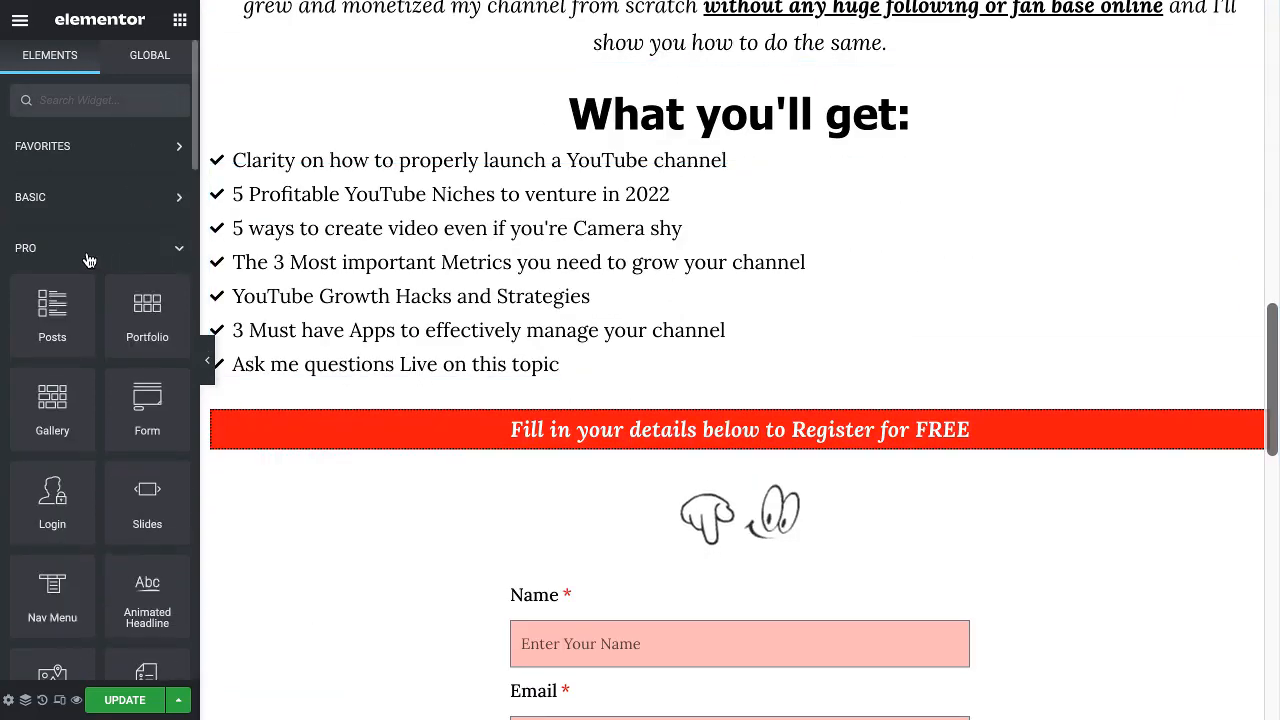
{"action": "scroll", "coordinate": [80, 310], "scroll_direction": "down", "scroll_amount": 2}
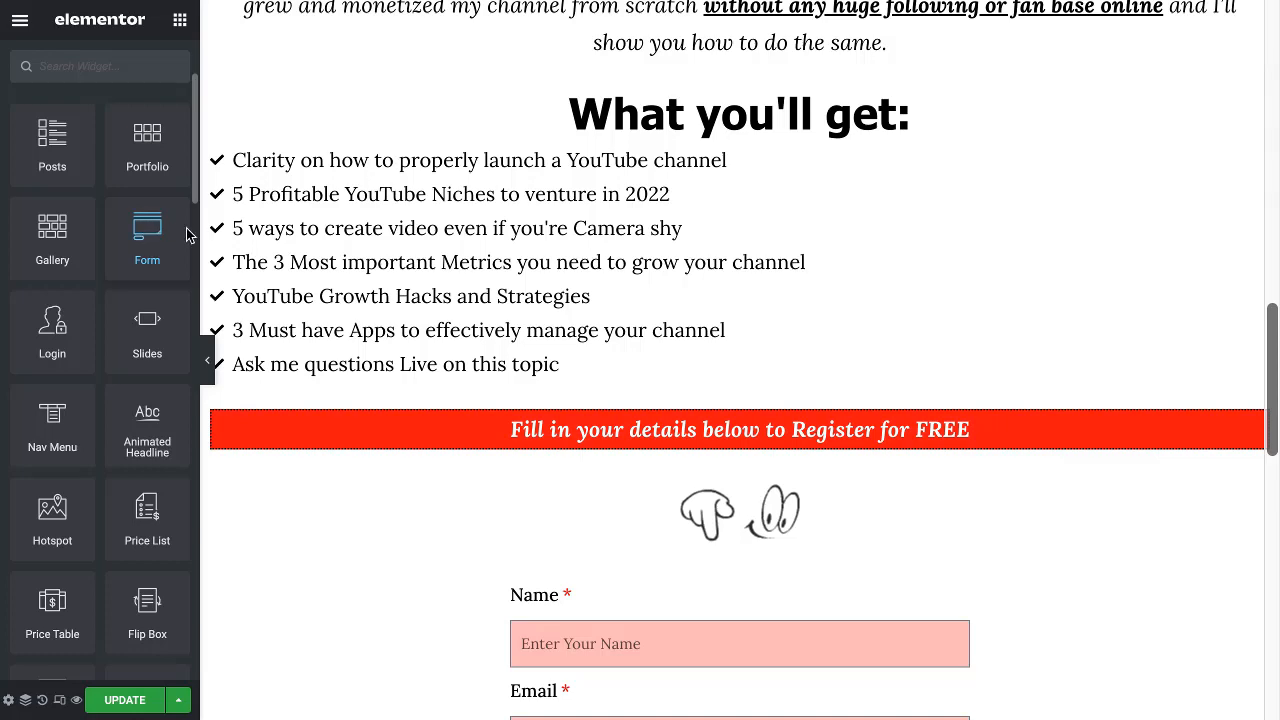
Try to place the Form widget directly above the existing registration form in the hero section
{"action": "scroll", "coordinate": [471, 245], "scroll_direction": "up", "scroll_amount": 10}
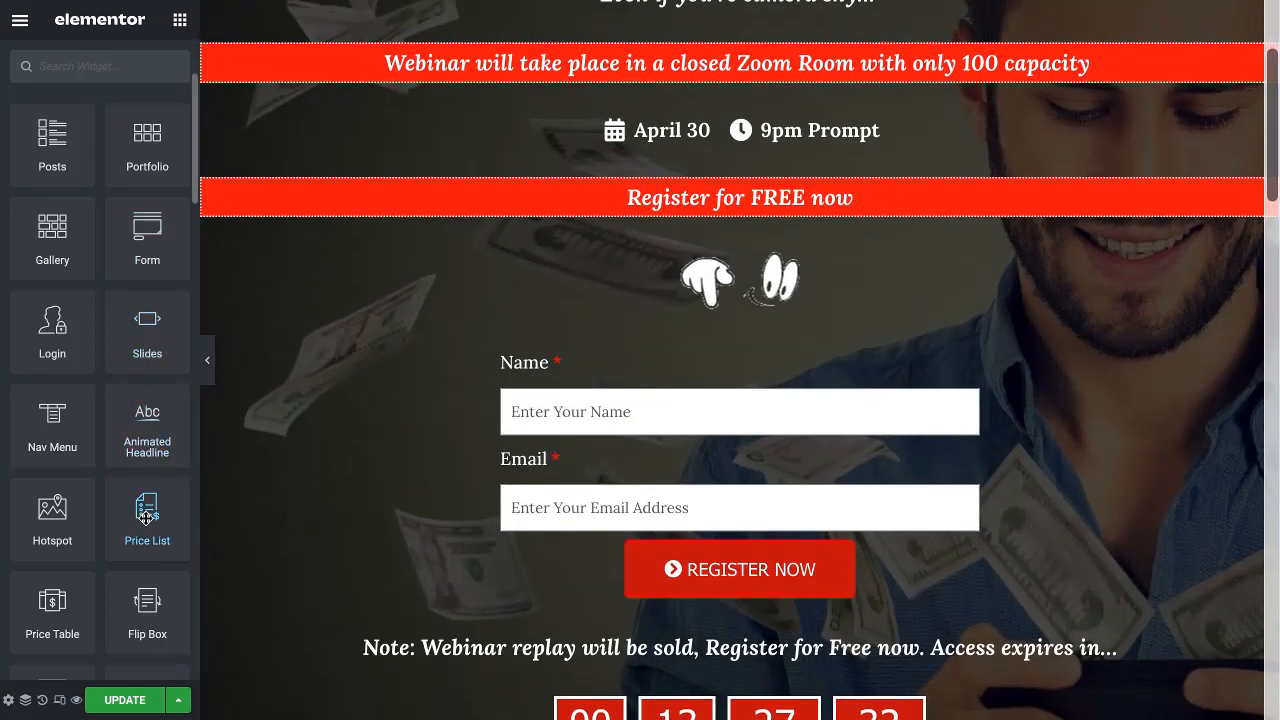
{"action": "left_click_drag", "start_coordinate": [147, 240], "coordinate": [573, 330]}
{"action": "left_click_drag", "start_coordinate": [161, 250], "coordinate": [591, 354]}
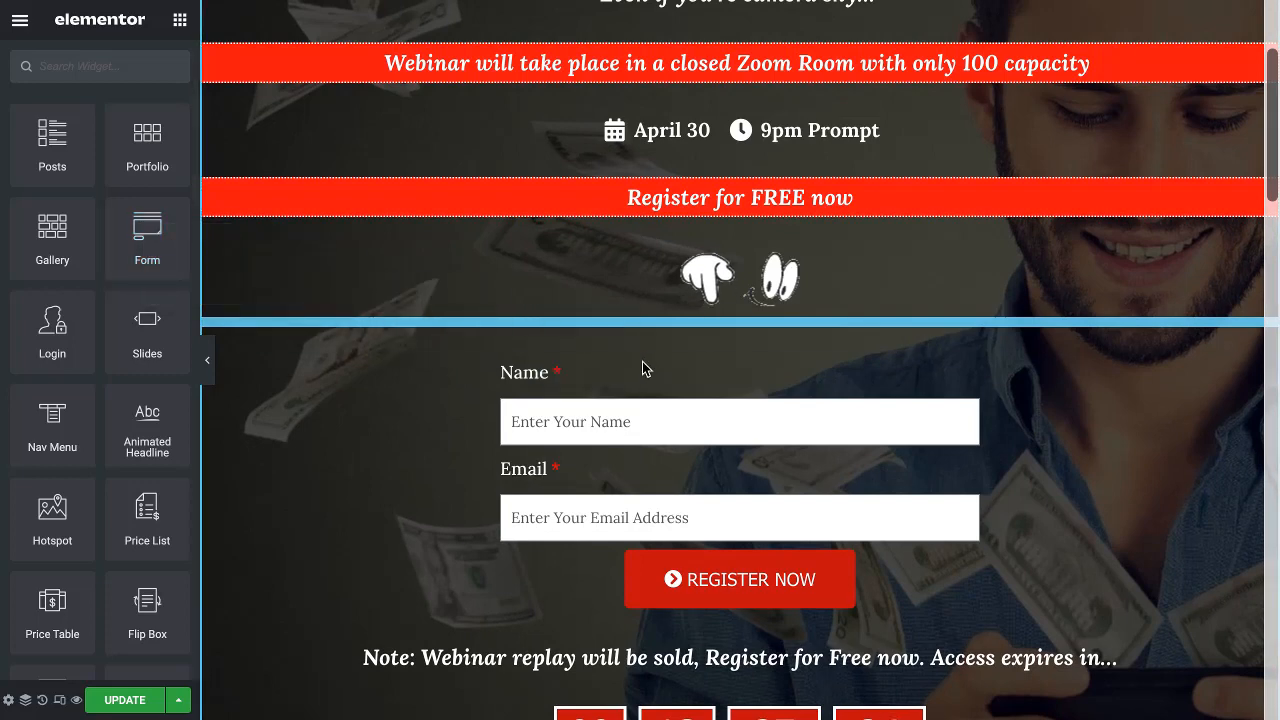
Look over the webinar page from the hero registration form to the embedded weight loss form below the footer
{"action": "scroll", "coordinate": [660, 345], "scroll_direction": "down", "scroll_amount": 1}
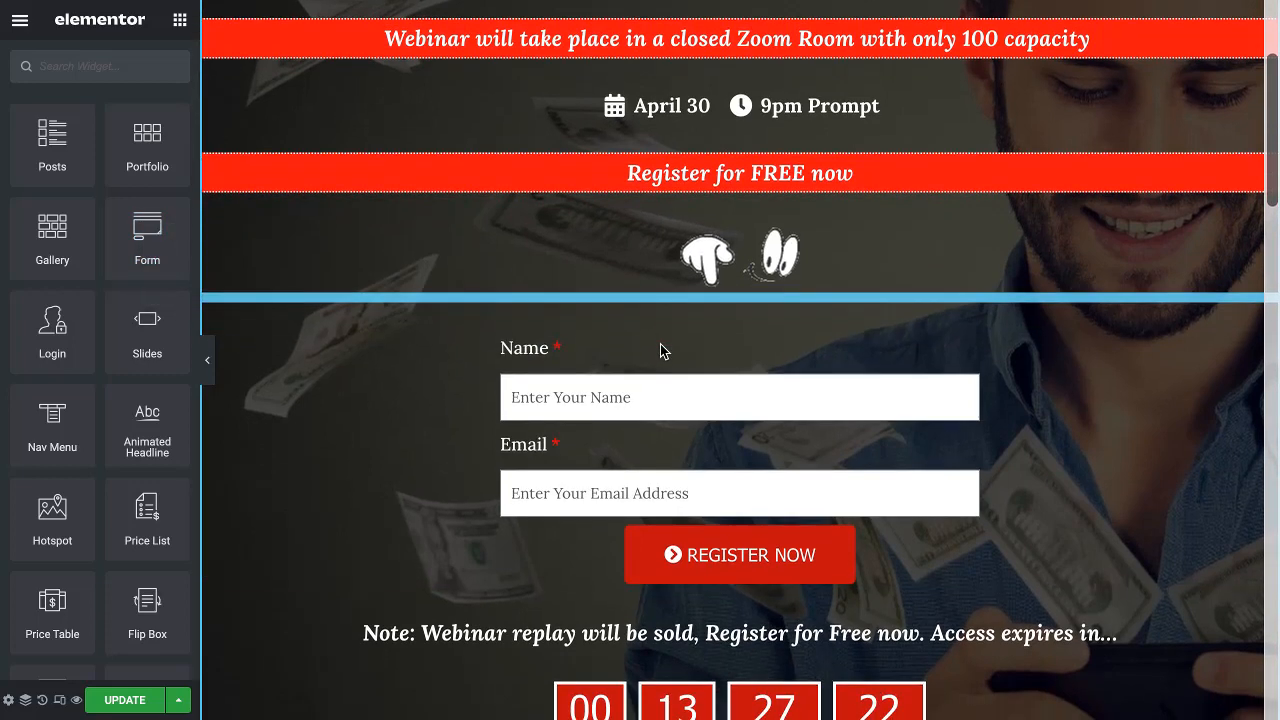
{"action": "scroll", "coordinate": [632, 175], "scroll_direction": "up", "scroll_amount": 3}
{"action": "scroll", "coordinate": [638, 180], "scroll_direction": "down", "scroll_amount": 3}
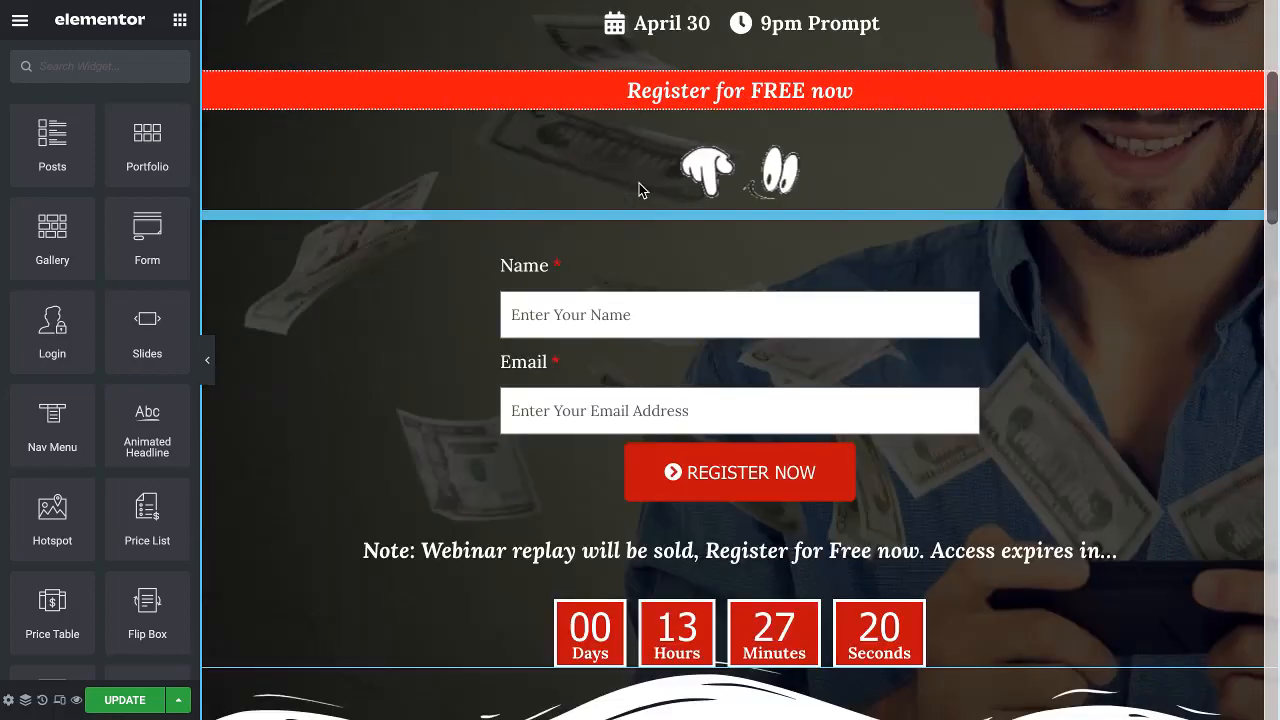
{"action": "scroll", "coordinate": [636, 185], "scroll_direction": "down", "scroll_amount": 15}
{"action": "scroll", "coordinate": [634, 193], "scroll_direction": "up", "scroll_amount": 3}
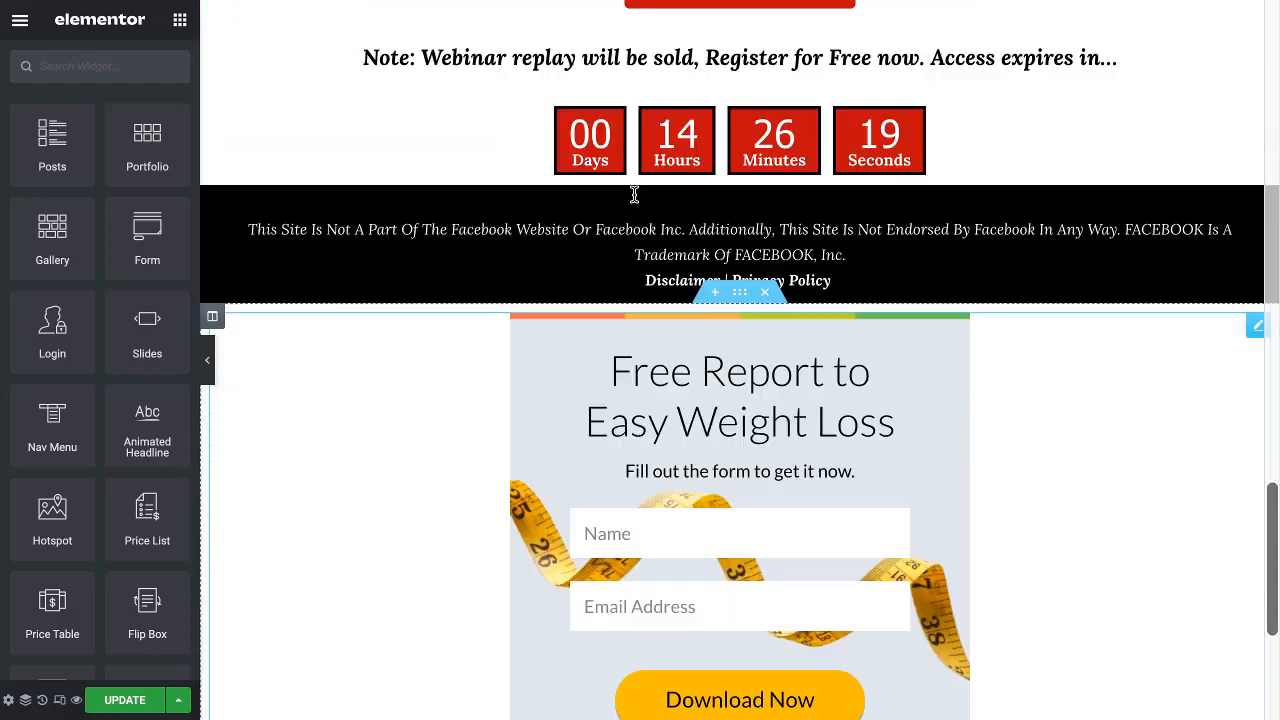
{"action": "scroll", "coordinate": [634, 193], "scroll_direction": "up", "scroll_amount": 5}
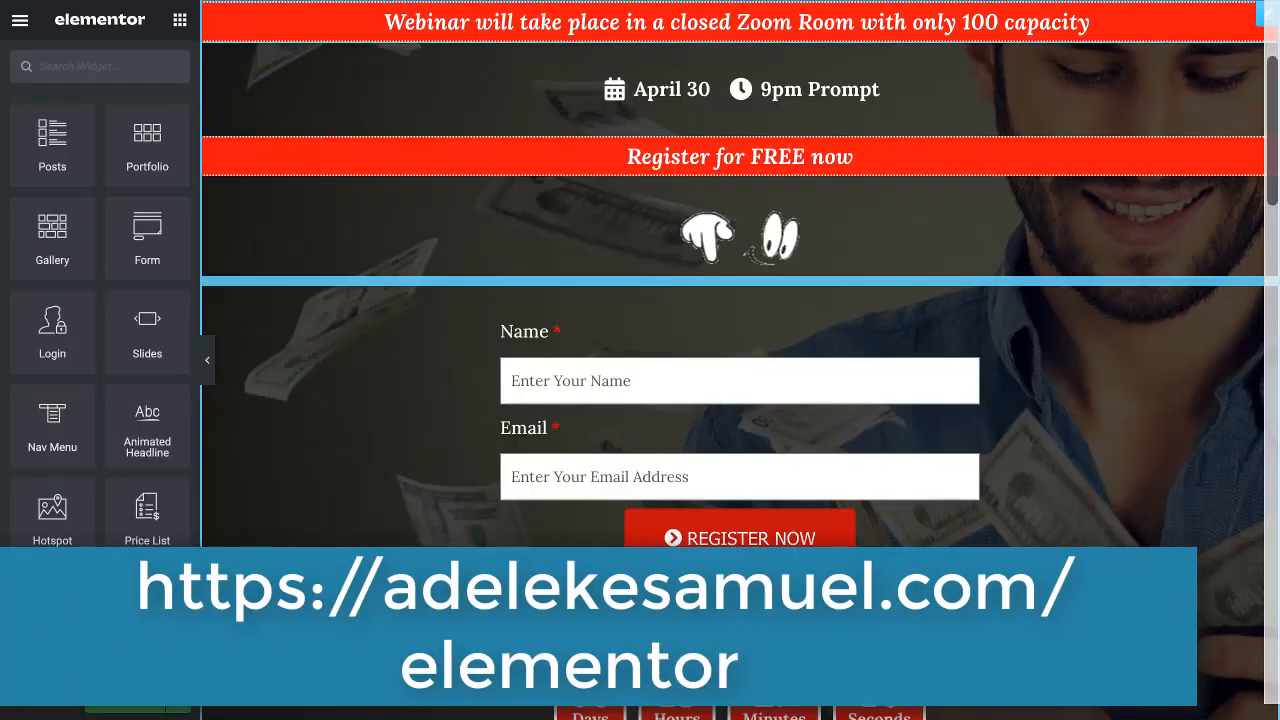
{"action": "scroll", "coordinate": [726, 263], "scroll_direction": "up", "scroll_amount": 2}
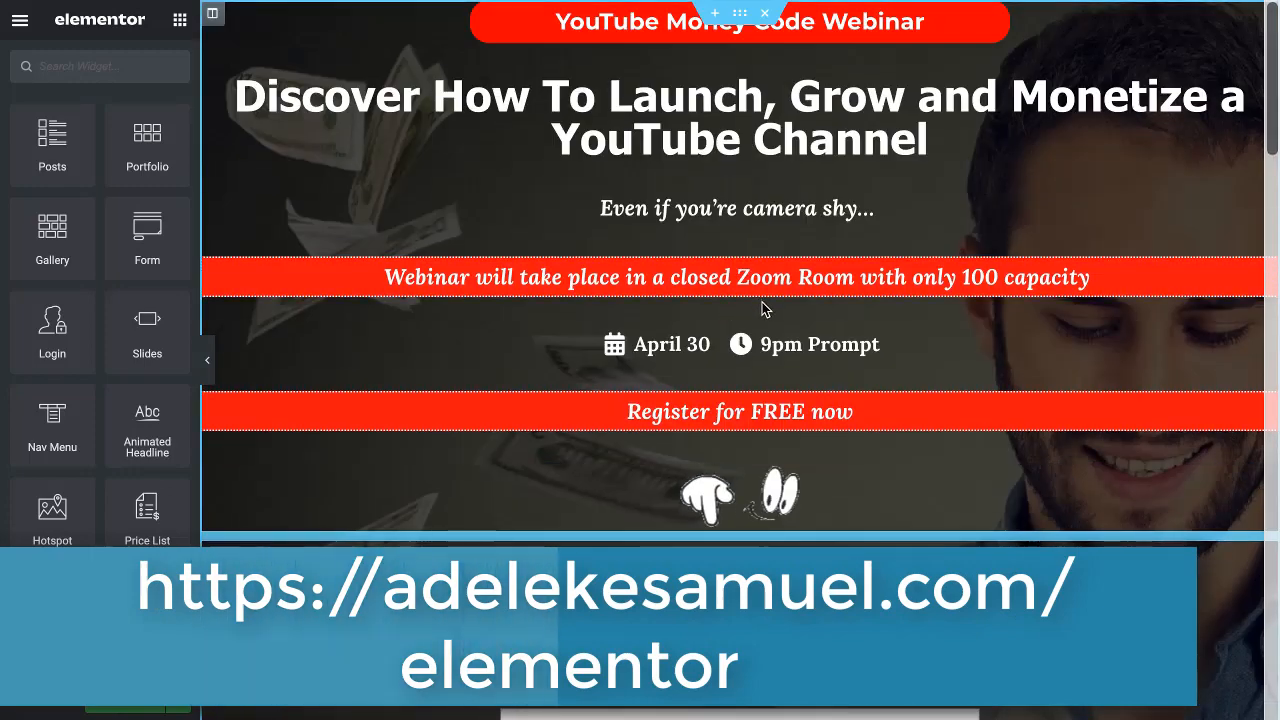
{"action": "scroll", "coordinate": [765, 310], "scroll_direction": "down", "scroll_amount": 1}
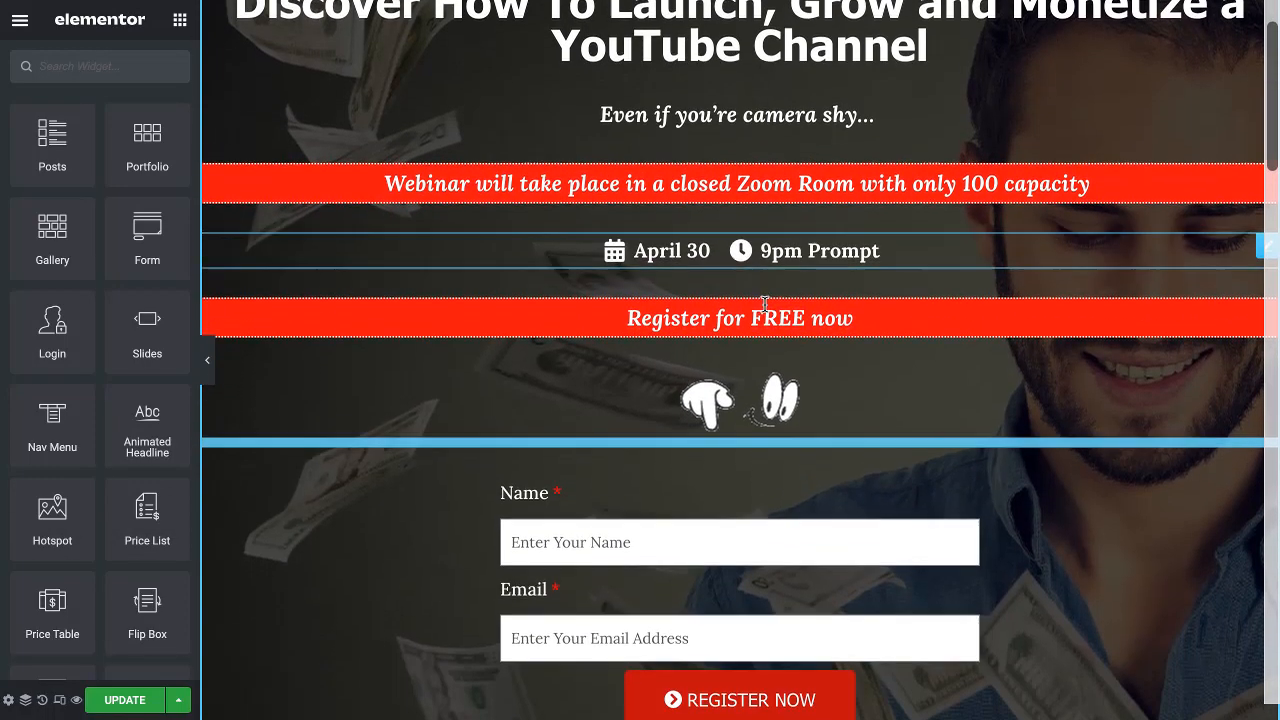
{"action": "scroll", "coordinate": [763, 315], "scroll_direction": "down", "scroll_amount": 3}
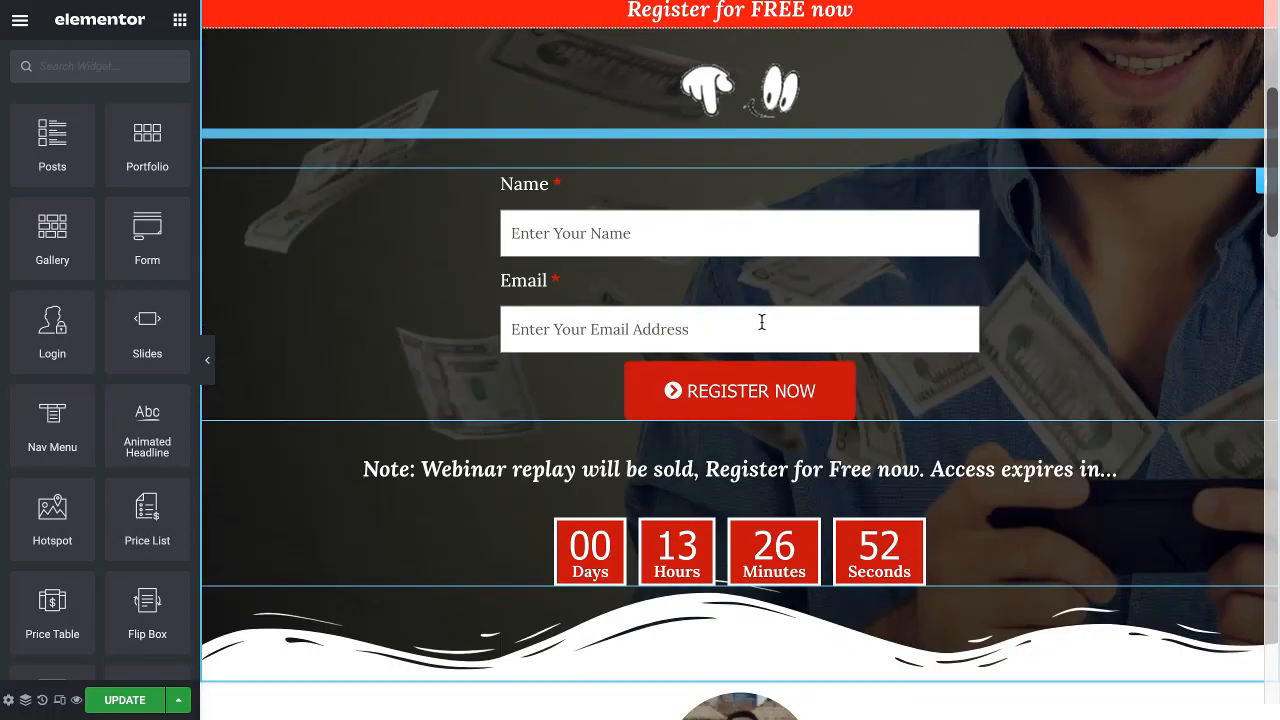
Place the Form widget above the hero section's existing registration form and remove its Message field
{"action": "scroll", "coordinate": [762, 318], "scroll_direction": "up", "scroll_amount": 1}
{"action": "left_click_drag", "start_coordinate": [146, 227], "coordinate": [614, 180]}
{"action": "scroll", "coordinate": [640, 440], "scroll_direction": "down", "scroll_amount": 2}
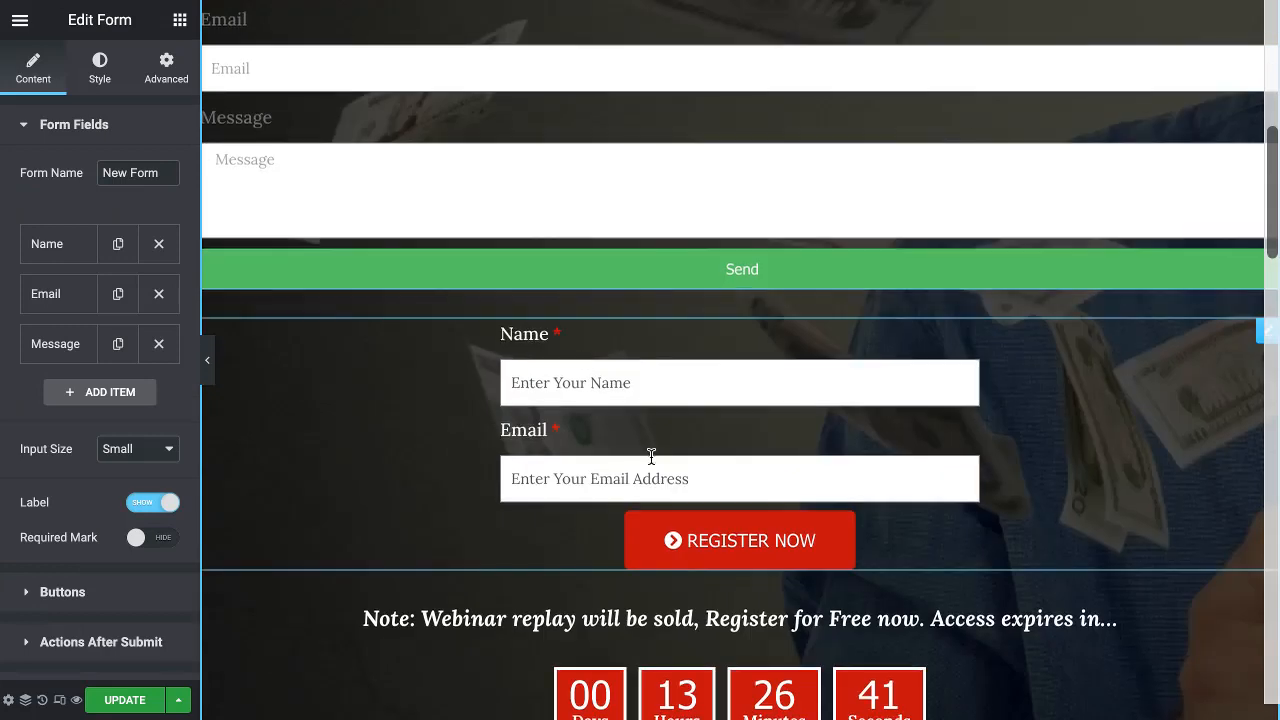
{"action": "scroll", "coordinate": [627, 420], "scroll_direction": "up", "scroll_amount": 3}
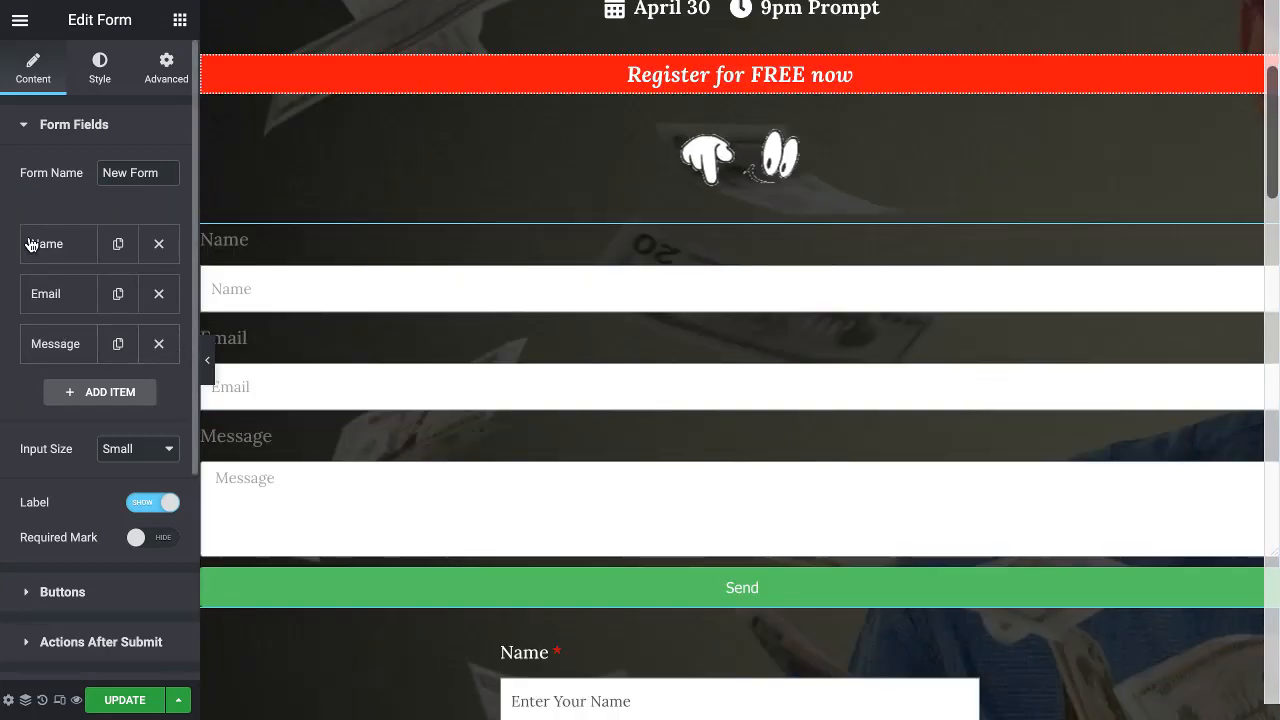
{"action": "left_click", "coordinate": [159, 344]}
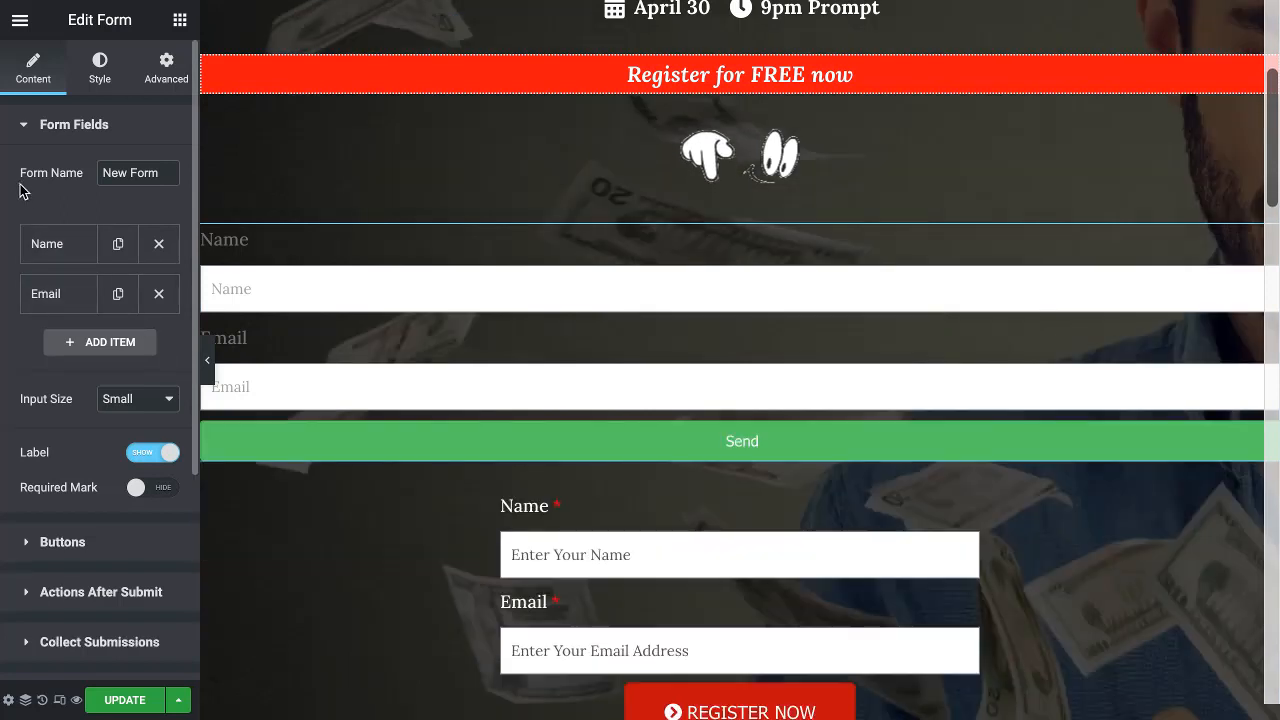
Change the new form's Name field placeholder to "Enter Your Name", keeping the field type as Text
{"action": "left_click", "coordinate": [51, 243]}
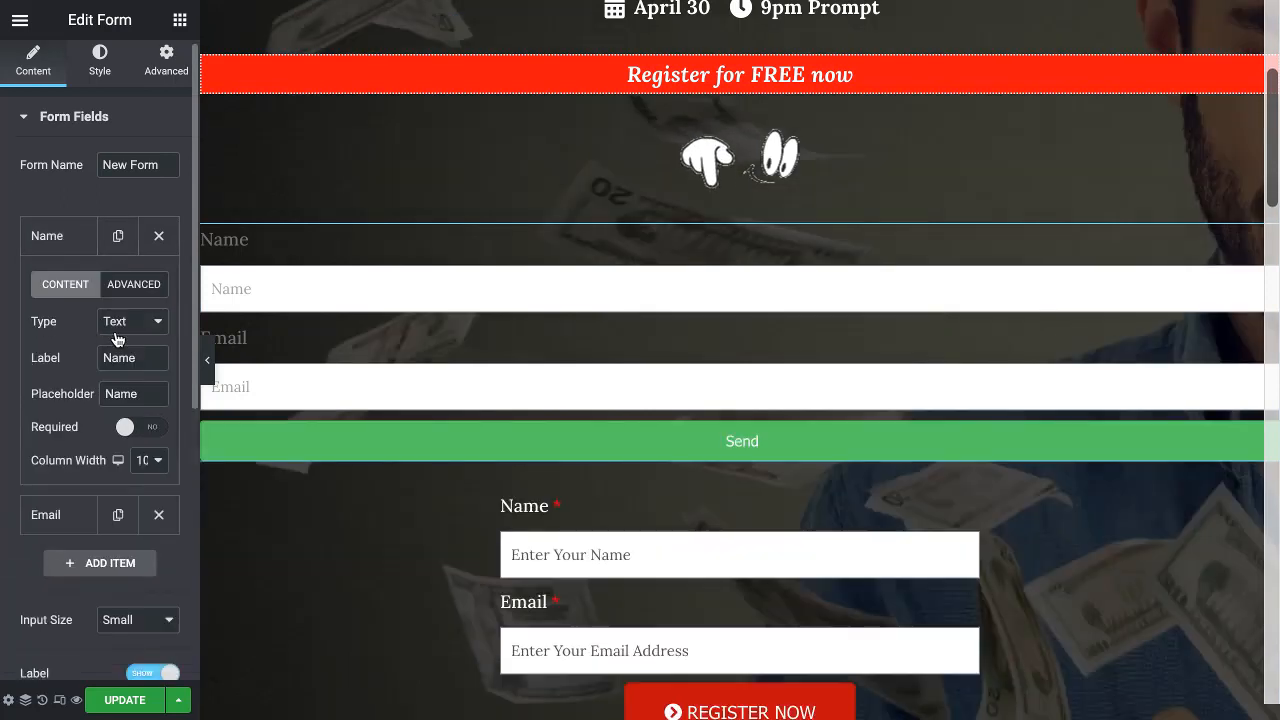
{"action": "left_click", "coordinate": [122, 330]}
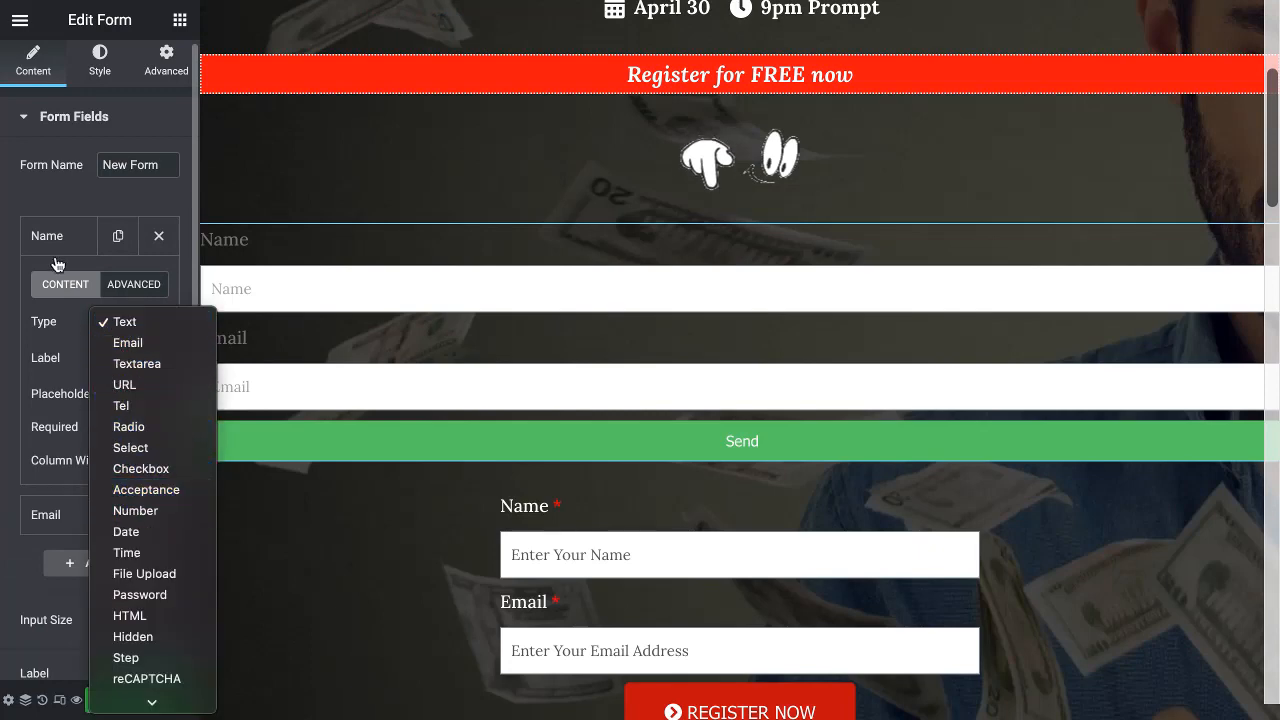
{"action": "left_click", "coordinate": [3, 267]}
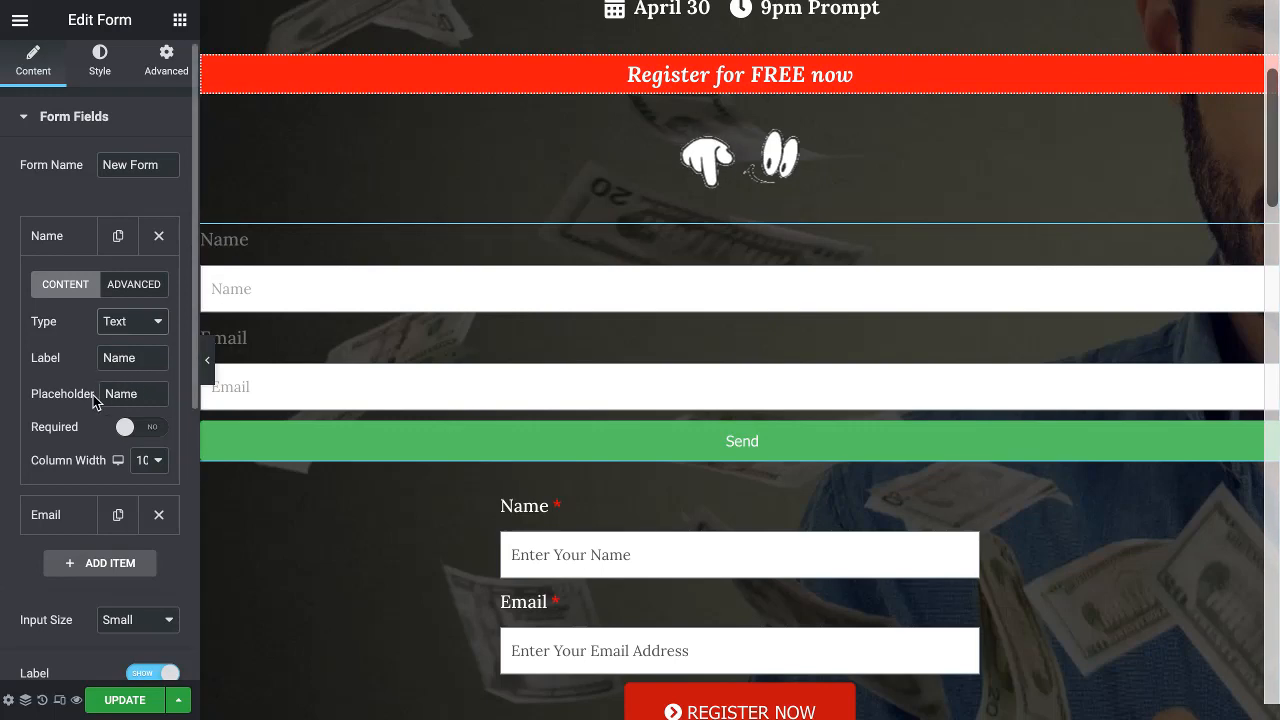
{"action": "type", "text": "Enter"}
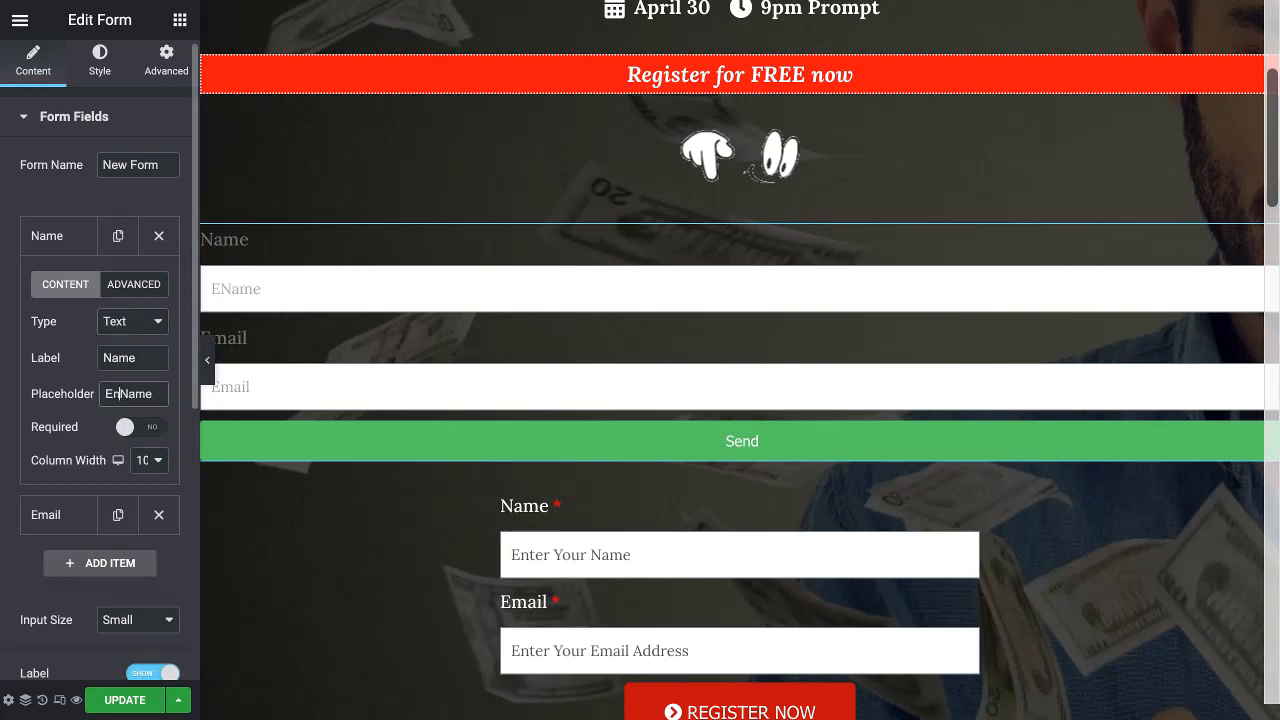
{"action": "type", "text": " Y"}
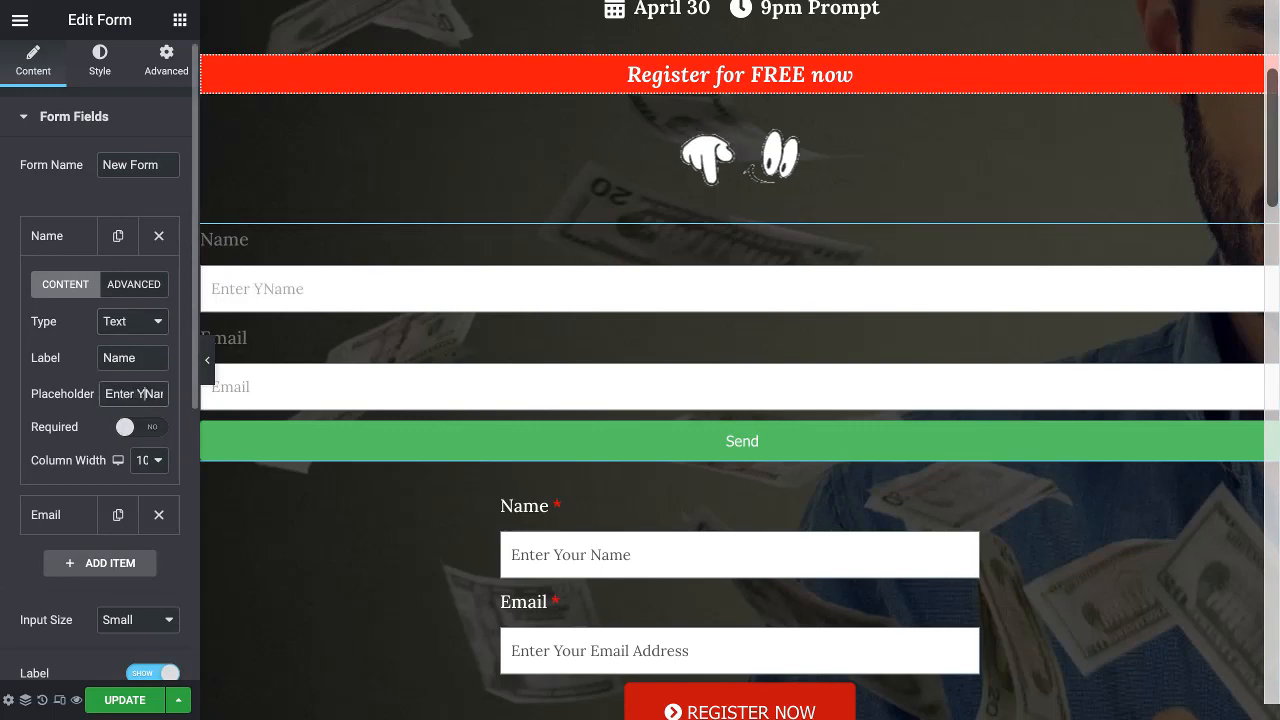
{"action": "type", "text": "our"}
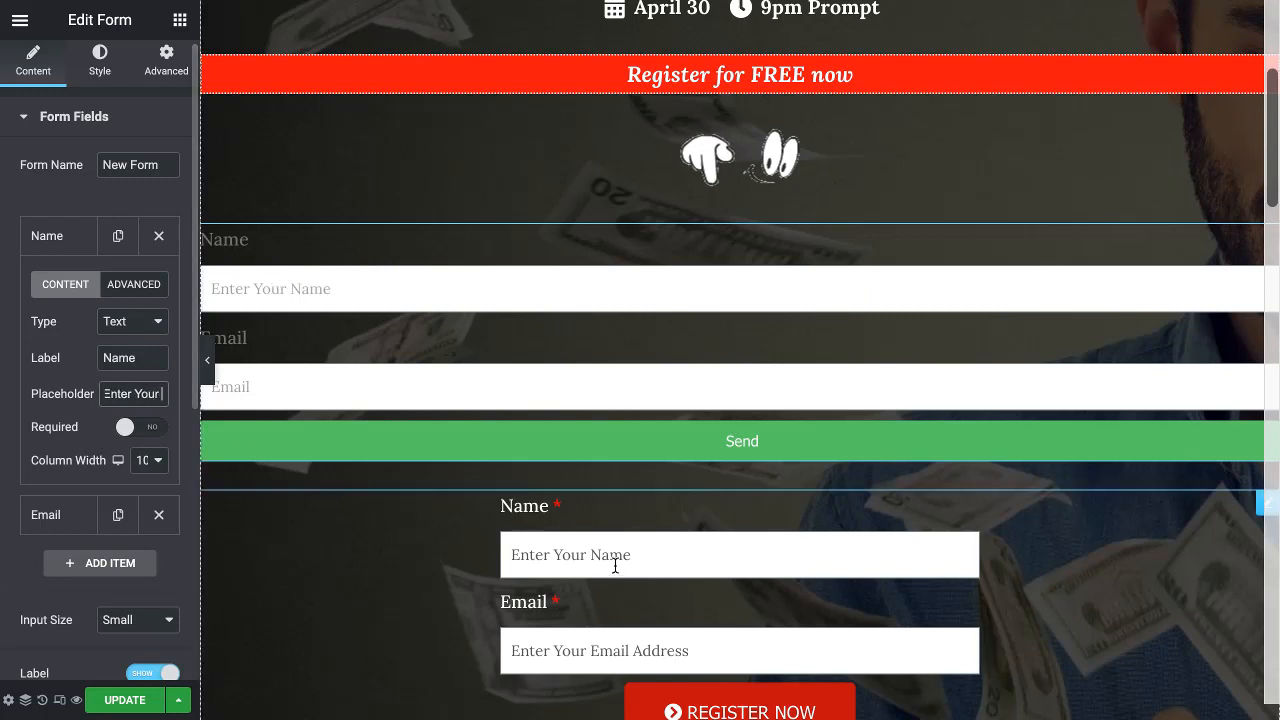
{"action": "scroll", "coordinate": [28, 424], "scroll_direction": "down", "scroll_amount": 1}
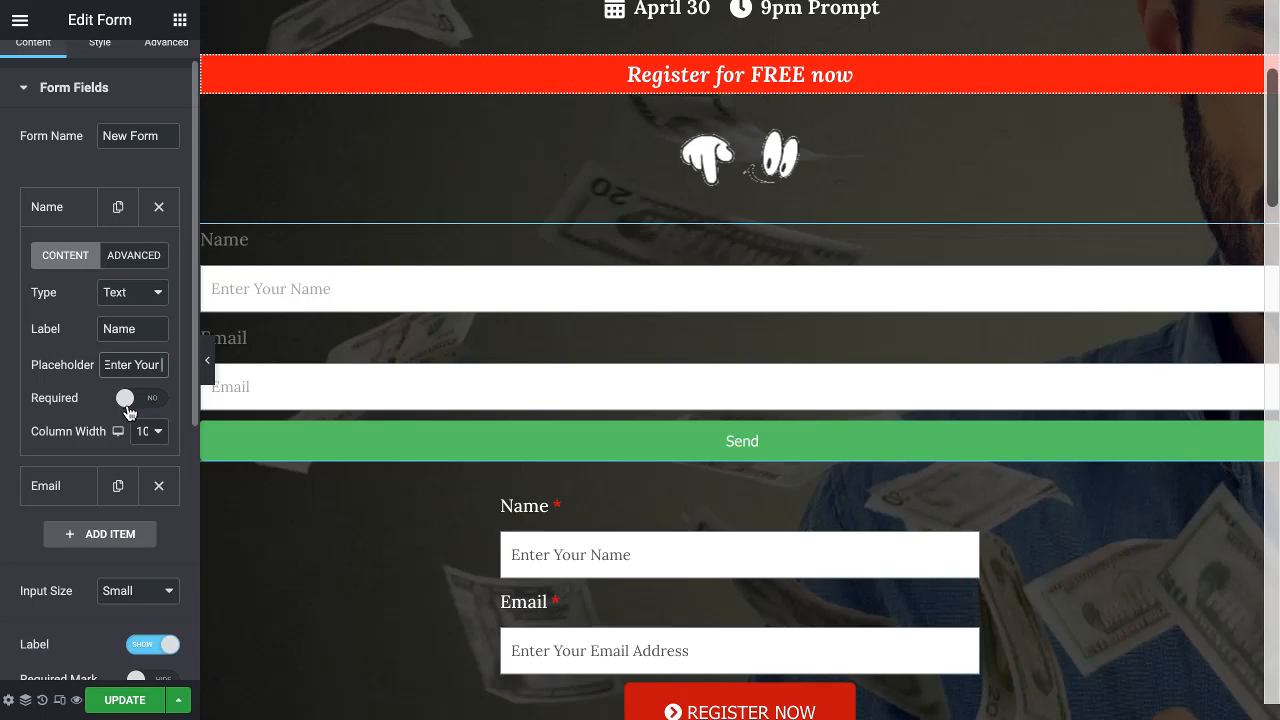
Make the Name field required and set its column width to 50%
{"action": "left_click", "coordinate": [130, 405]}
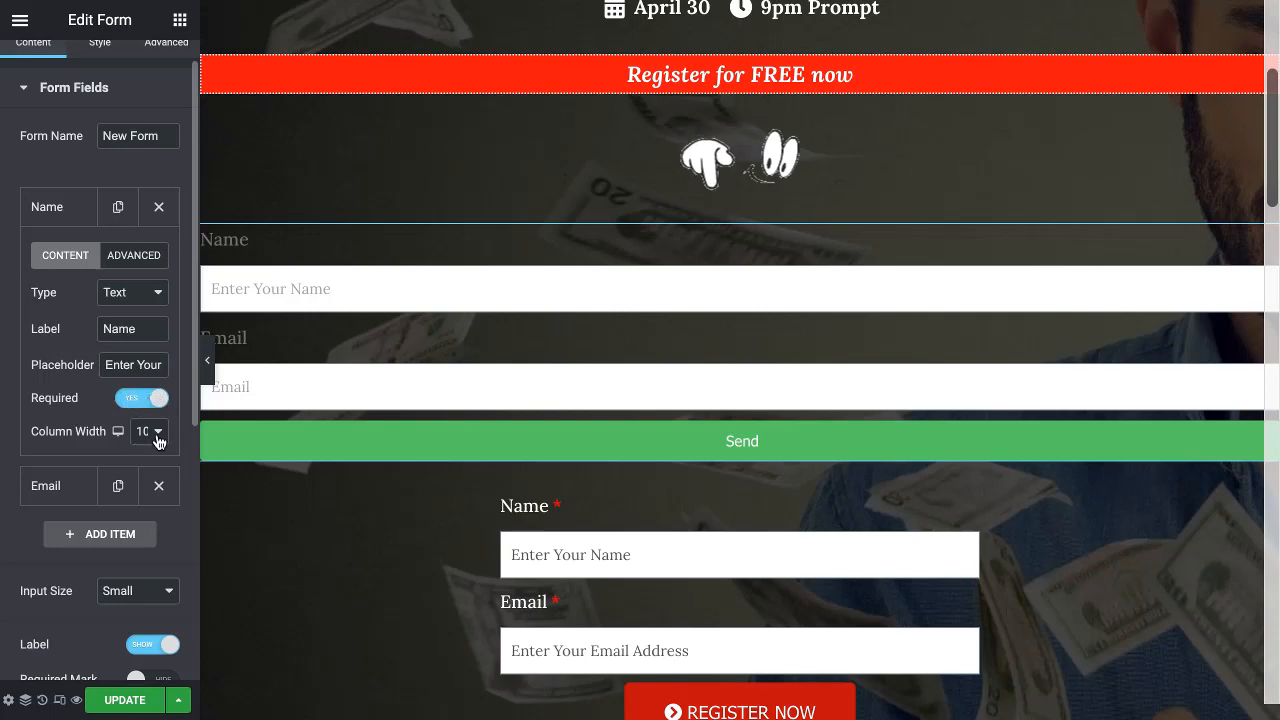
{"action": "left_click", "coordinate": [157, 438]}
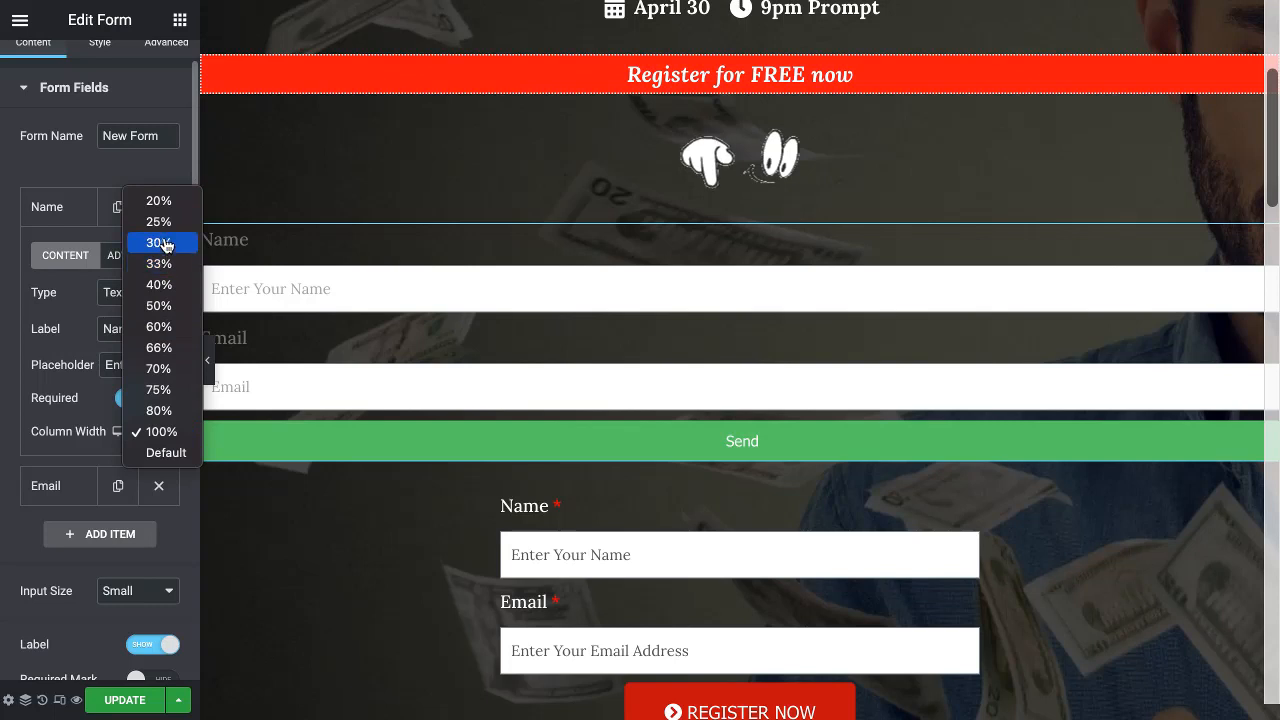
{"action": "left_click", "coordinate": [163, 305]}
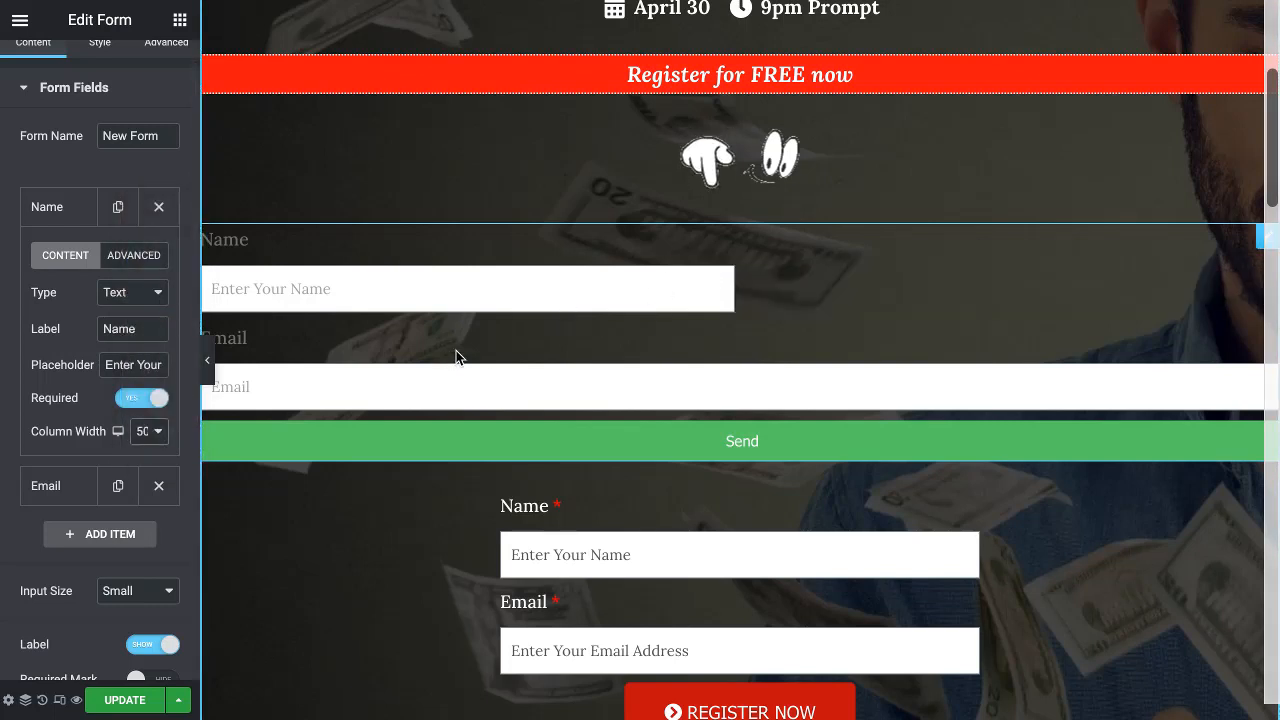
{"action": "scroll", "coordinate": [166, 397], "scroll_direction": "down", "scroll_amount": 1}
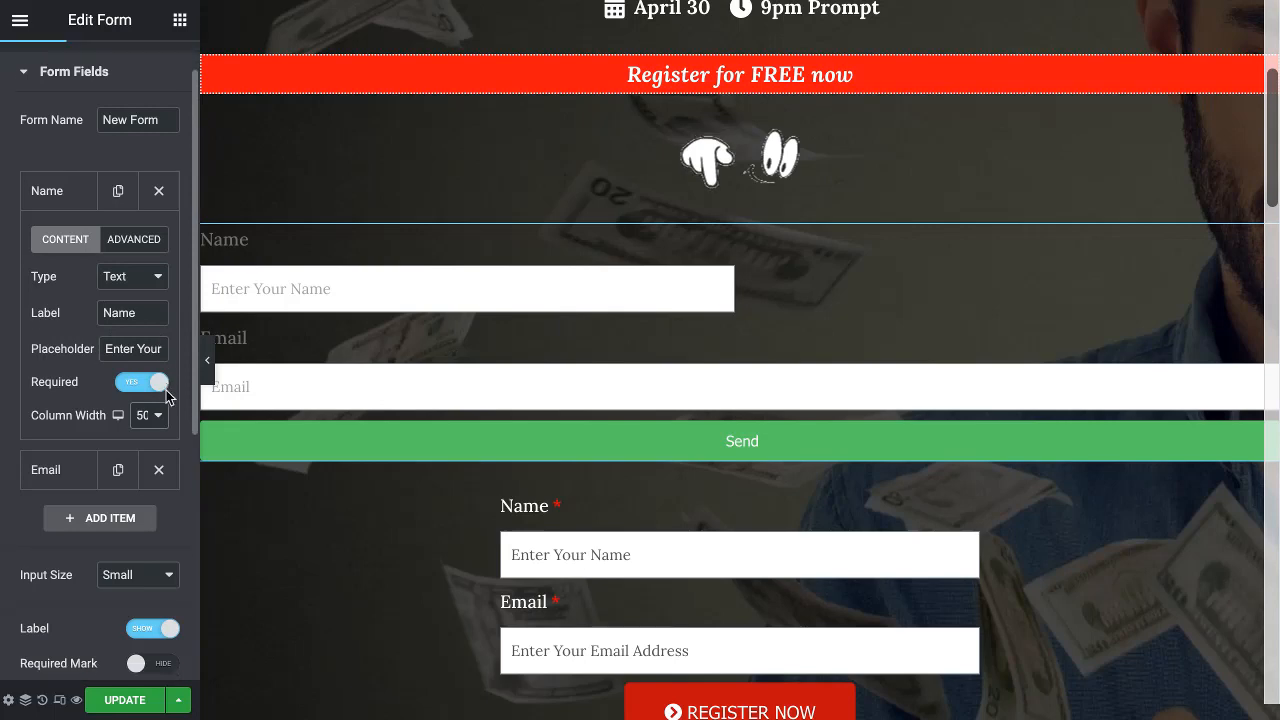
Open the settings of the new form's Email field
{"action": "left_click", "coordinate": [90, 198]}
{"action": "left_click", "coordinate": [76, 246]}
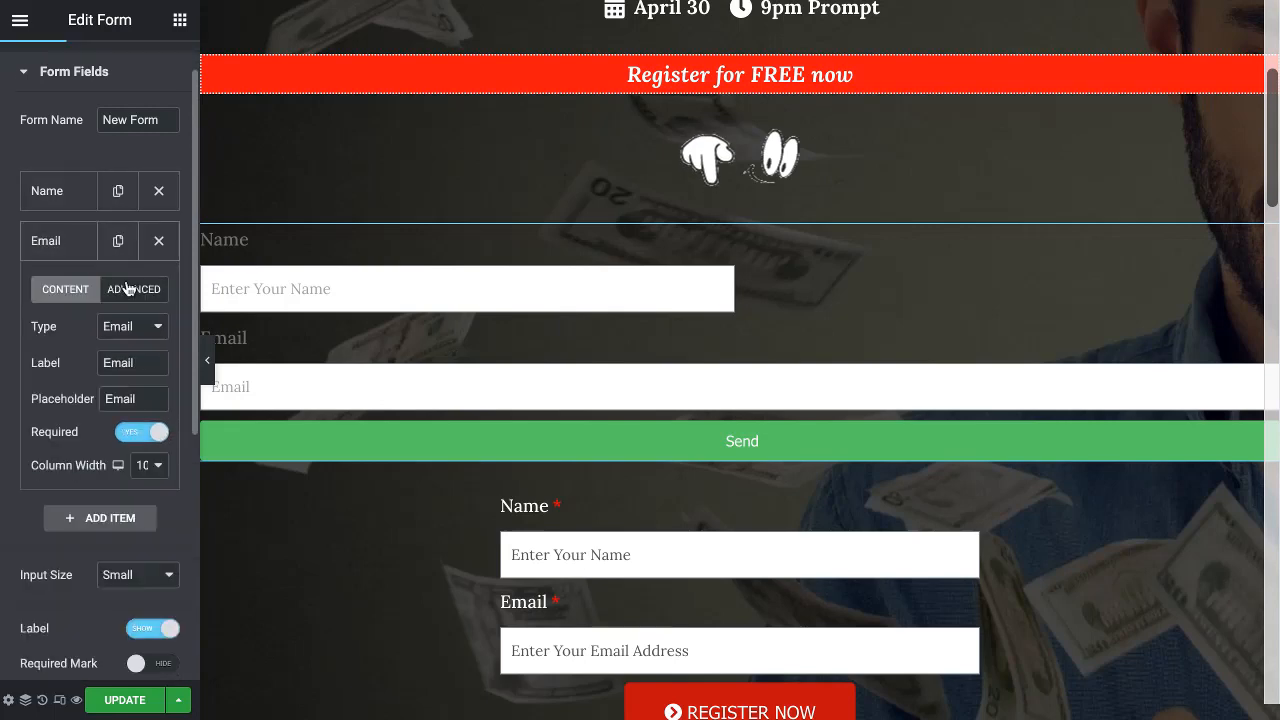
{"action": "scroll", "coordinate": [100, 350], "scroll_direction": "down", "scroll_amount": 1}
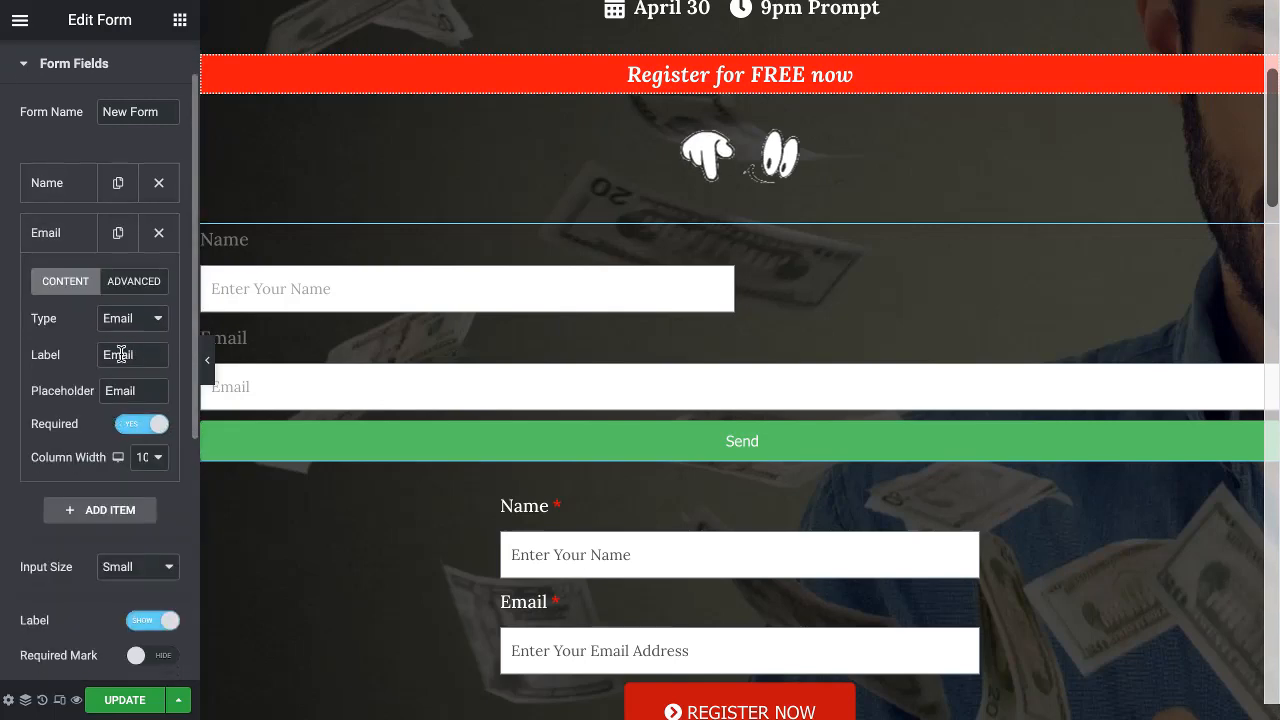
Try the Textarea and Checkbox types on the Email field, with "Option" as the checkbox choice, and restore the Email type
{"action": "left_click", "coordinate": [118, 320]}
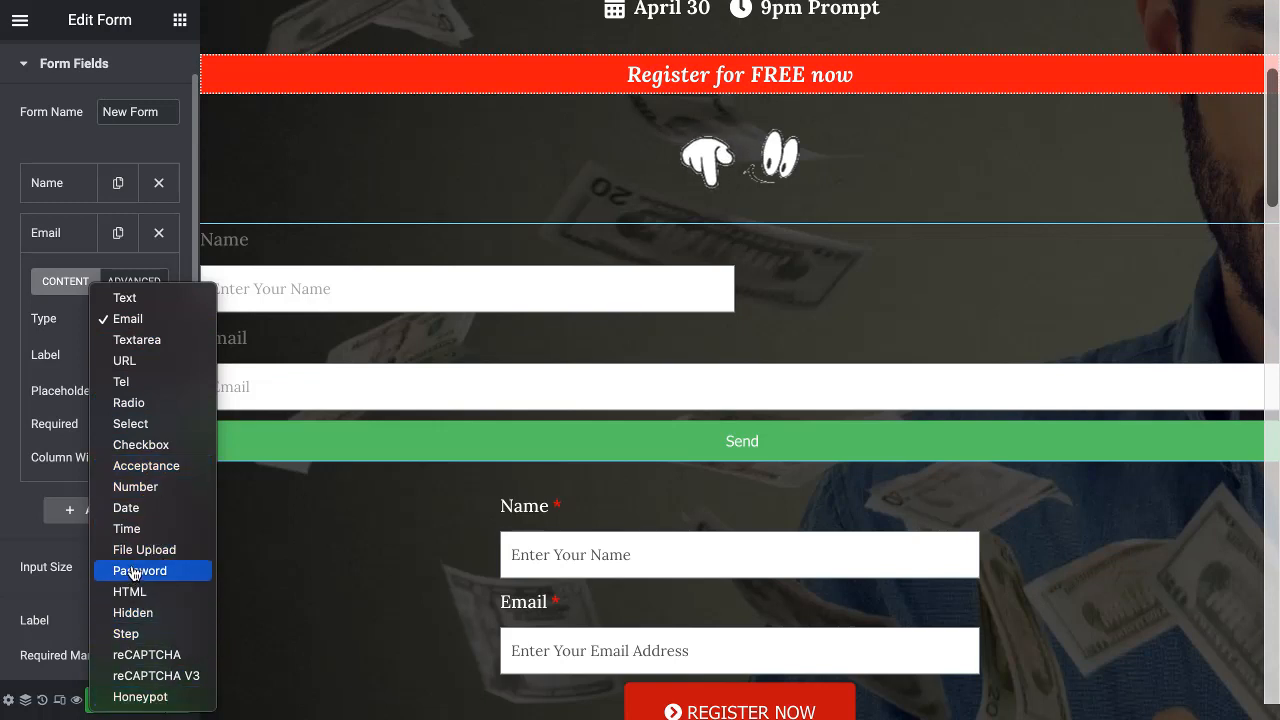
{"action": "left_click", "coordinate": [136, 340]}
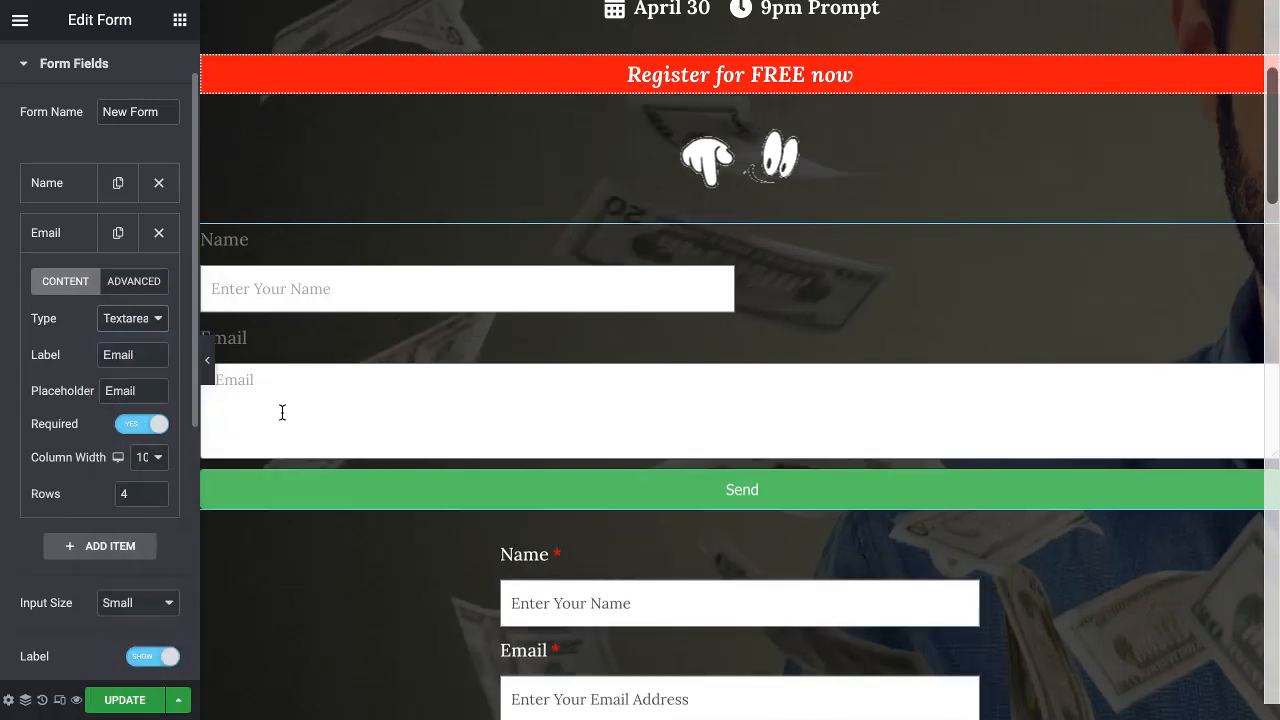
{"action": "left_click", "coordinate": [133, 318]}
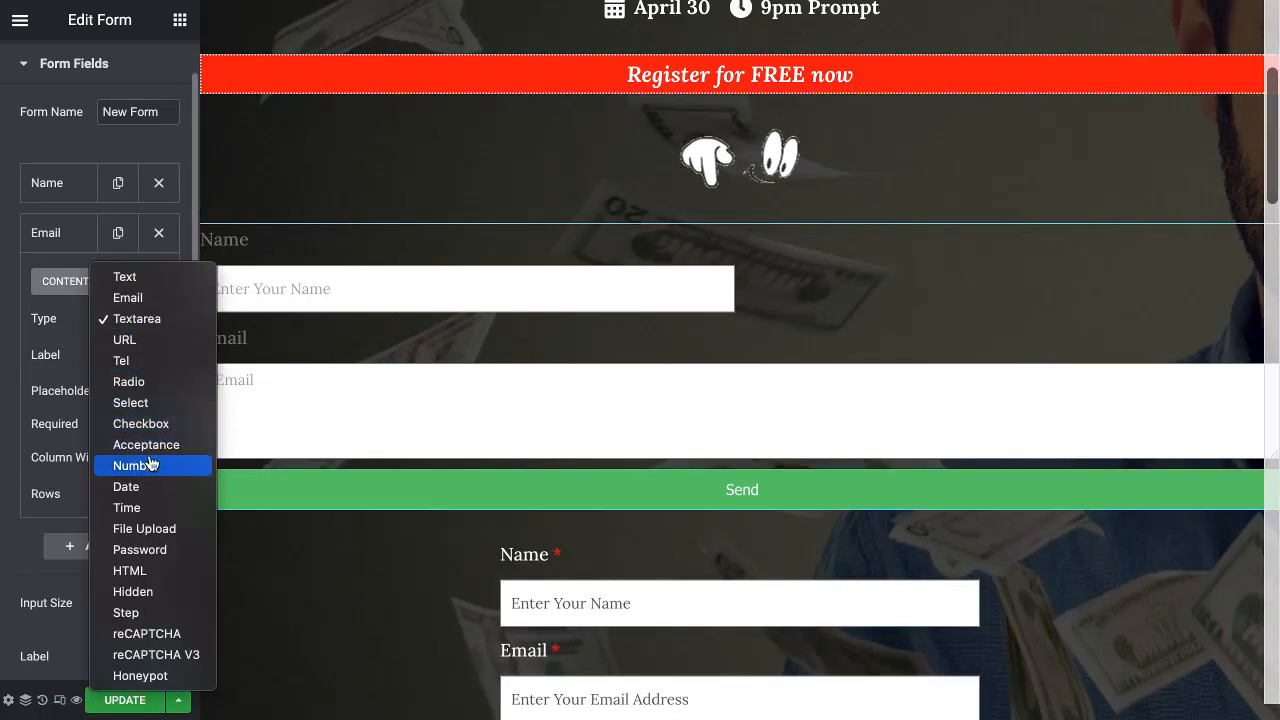
{"action": "left_click", "coordinate": [141, 424]}
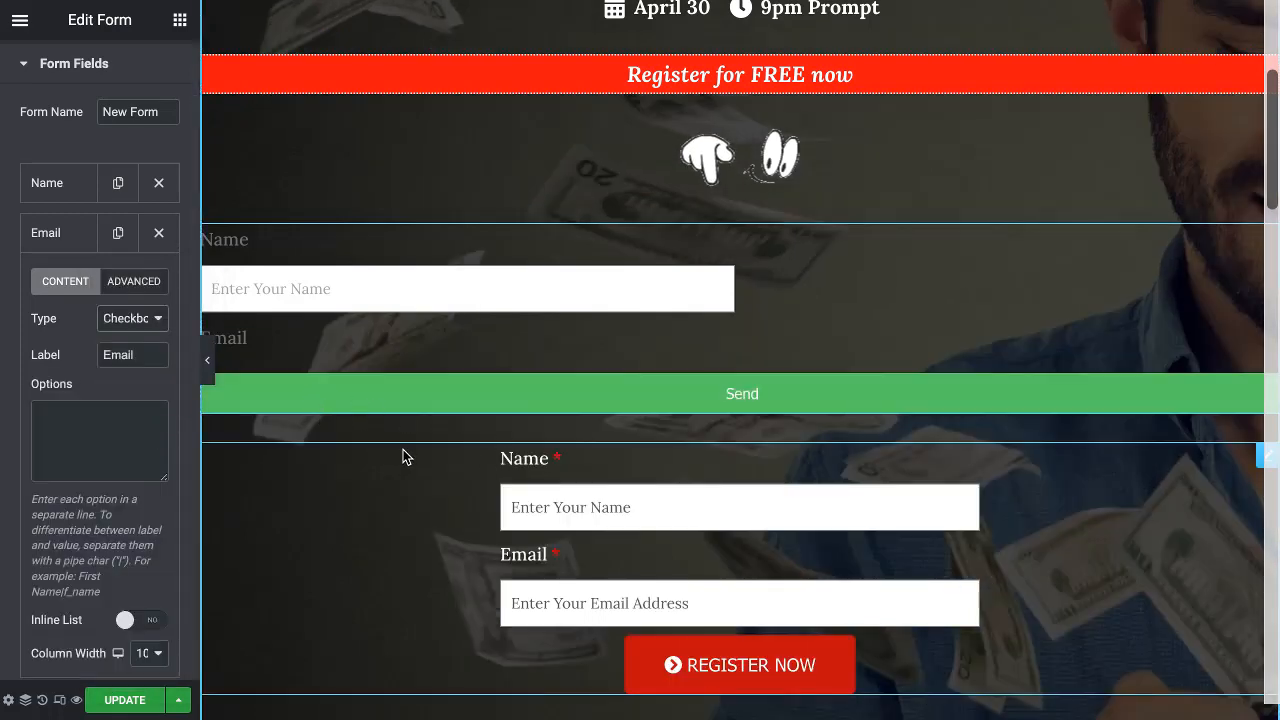
{"action": "left_click", "coordinate": [128, 422]}
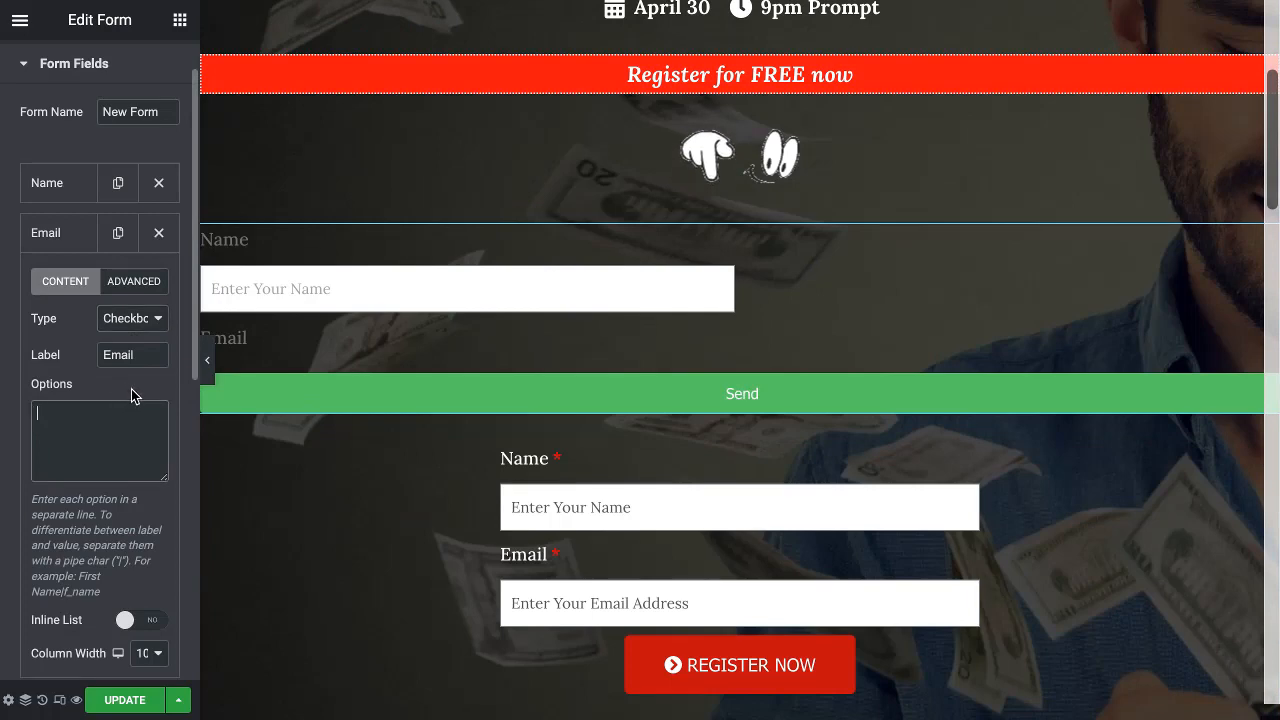
{"action": "type", "text": "Option"}
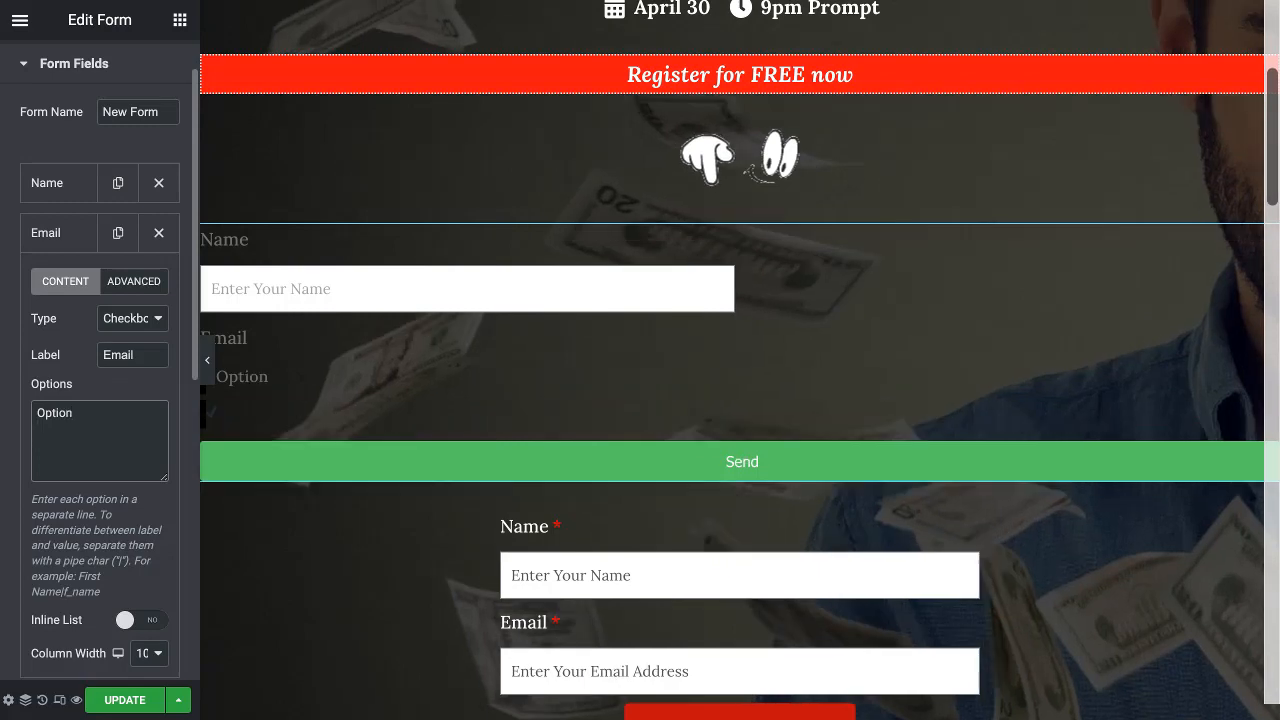
{"action": "left_click", "coordinate": [143, 318]}
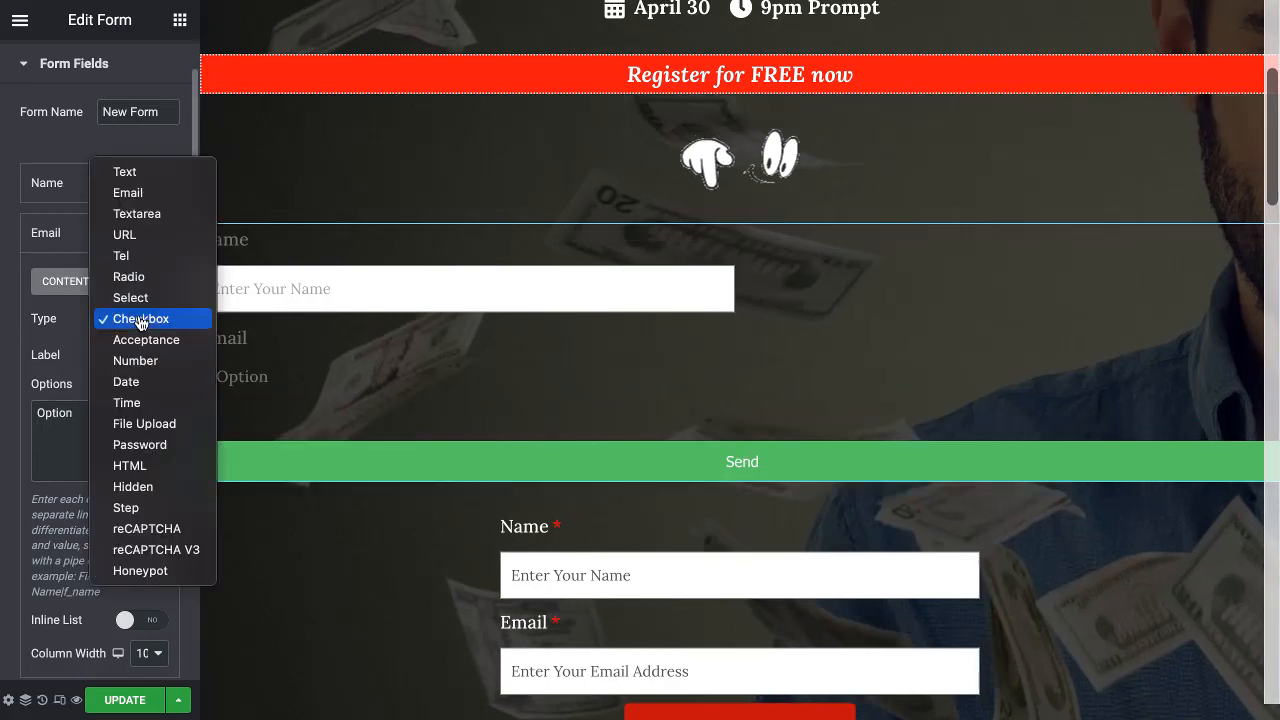
{"action": "left_click", "coordinate": [138, 194]}
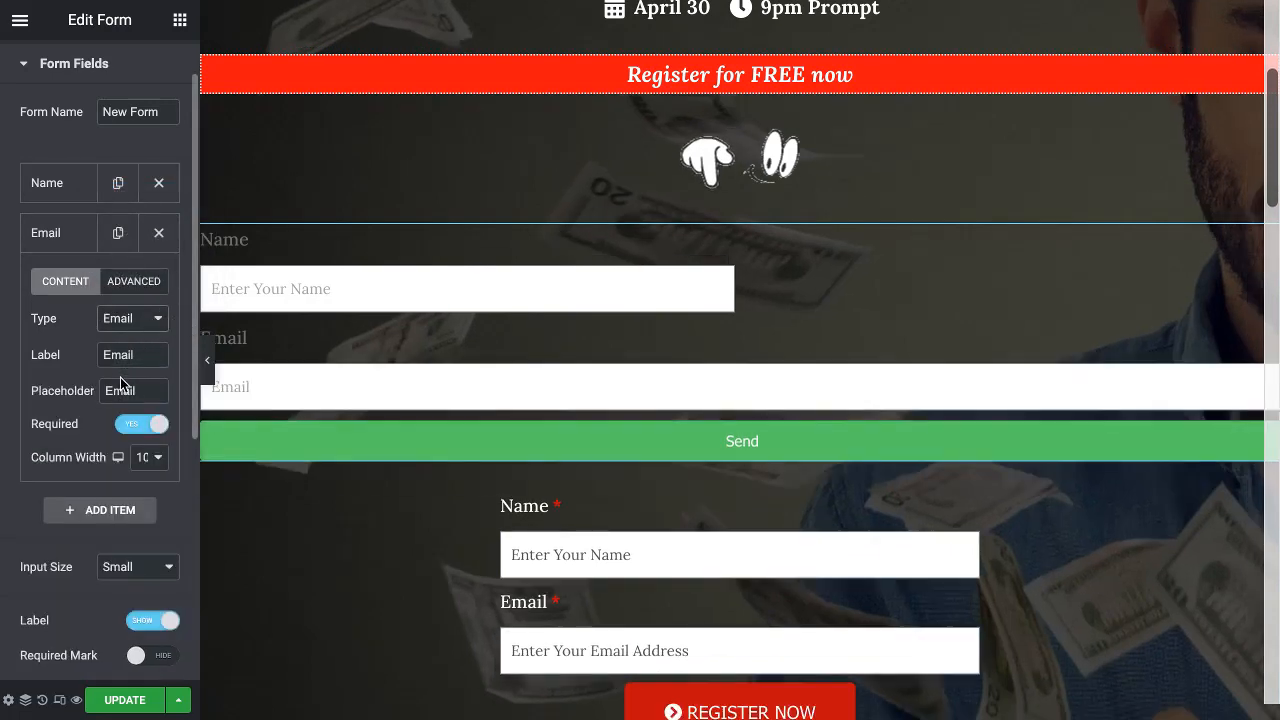
Change the Email field's placeholder to "Enter Your Email Address"
{"action": "left_click", "coordinate": [104, 390]}
{"action": "type", "text": "Enter Yo"}
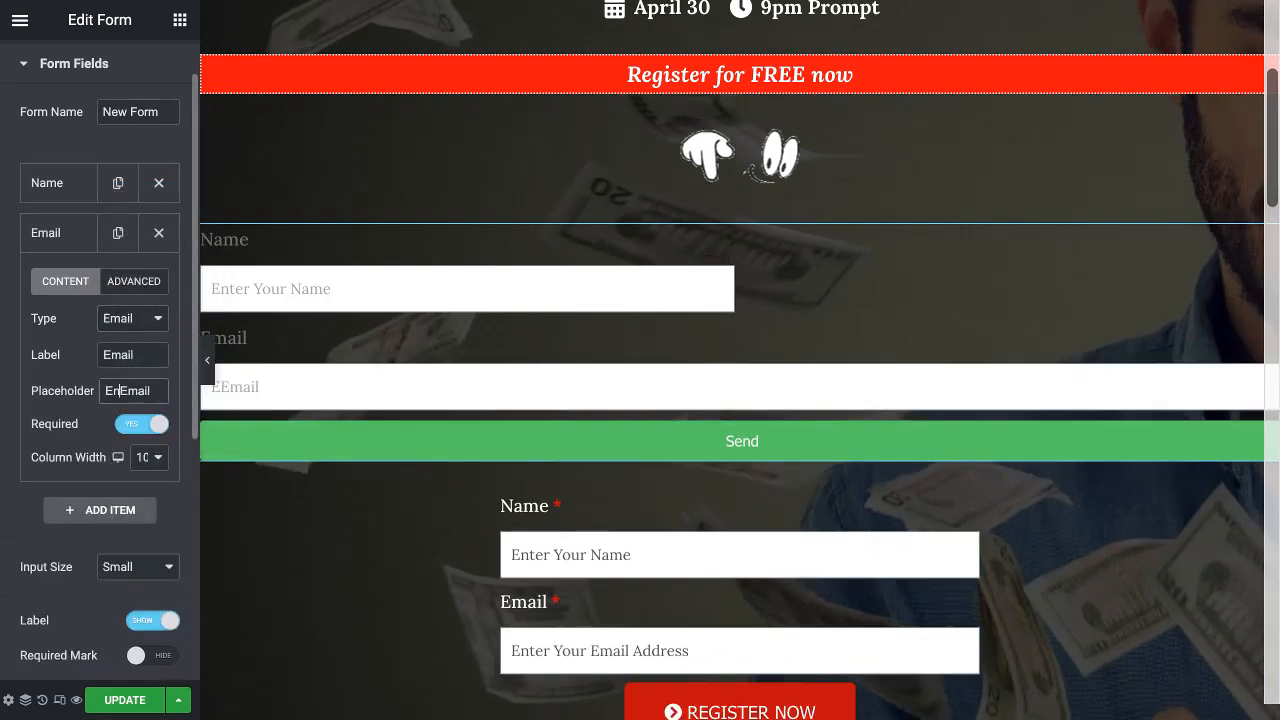
{"action": "type", "text": "ur"}
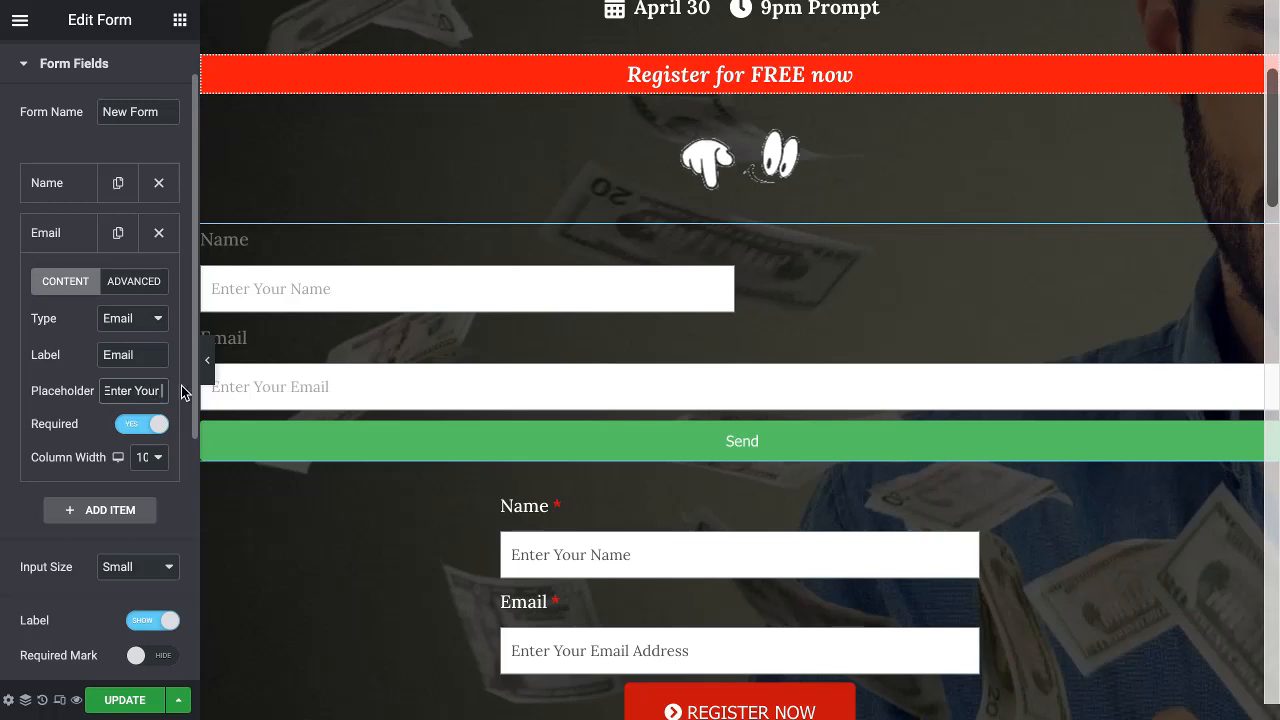
{"action": "key", "text": "Right"}
{"action": "type", "text": "A"}
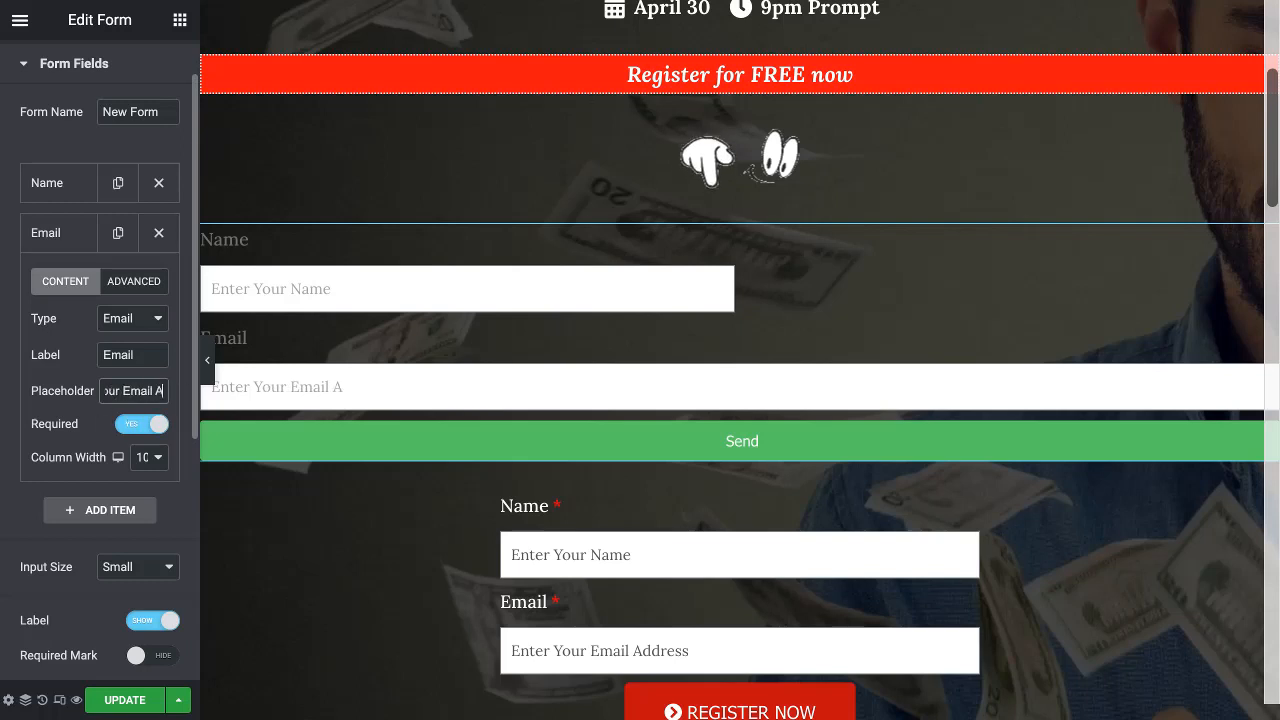
{"action": "type", "text": "ddress"}
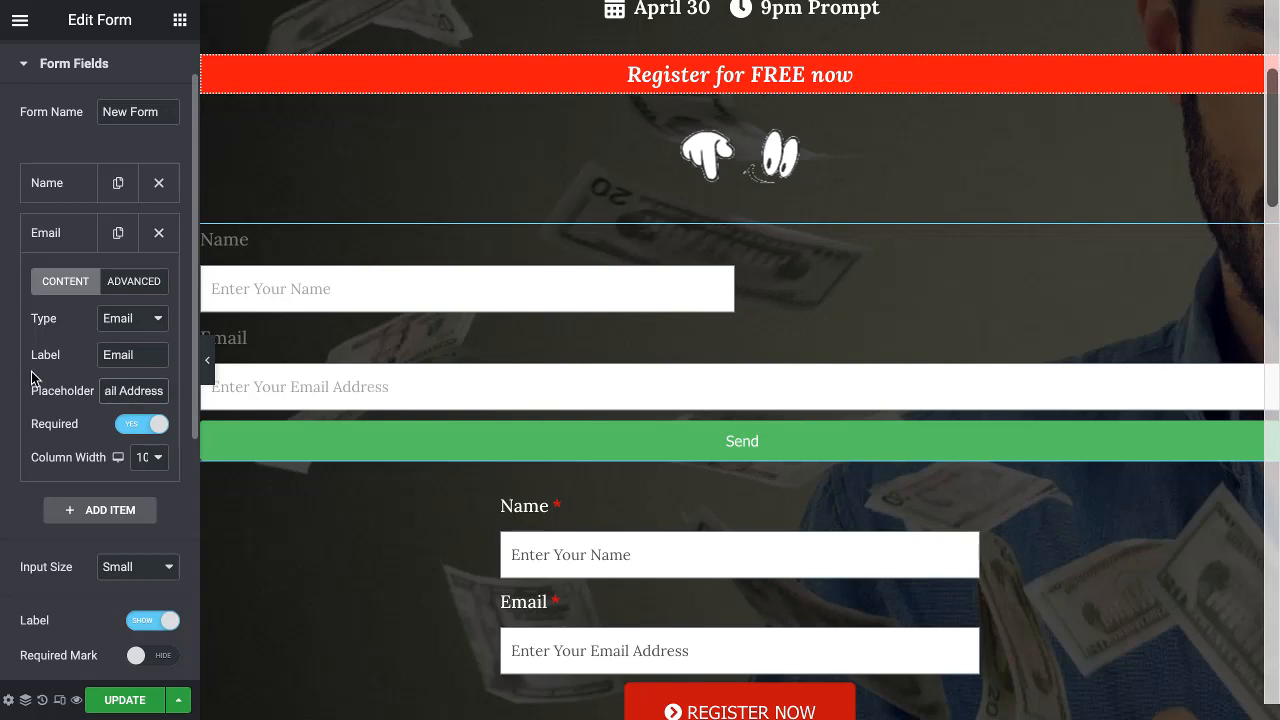
{"action": "left_click", "coordinate": [5, 390]}
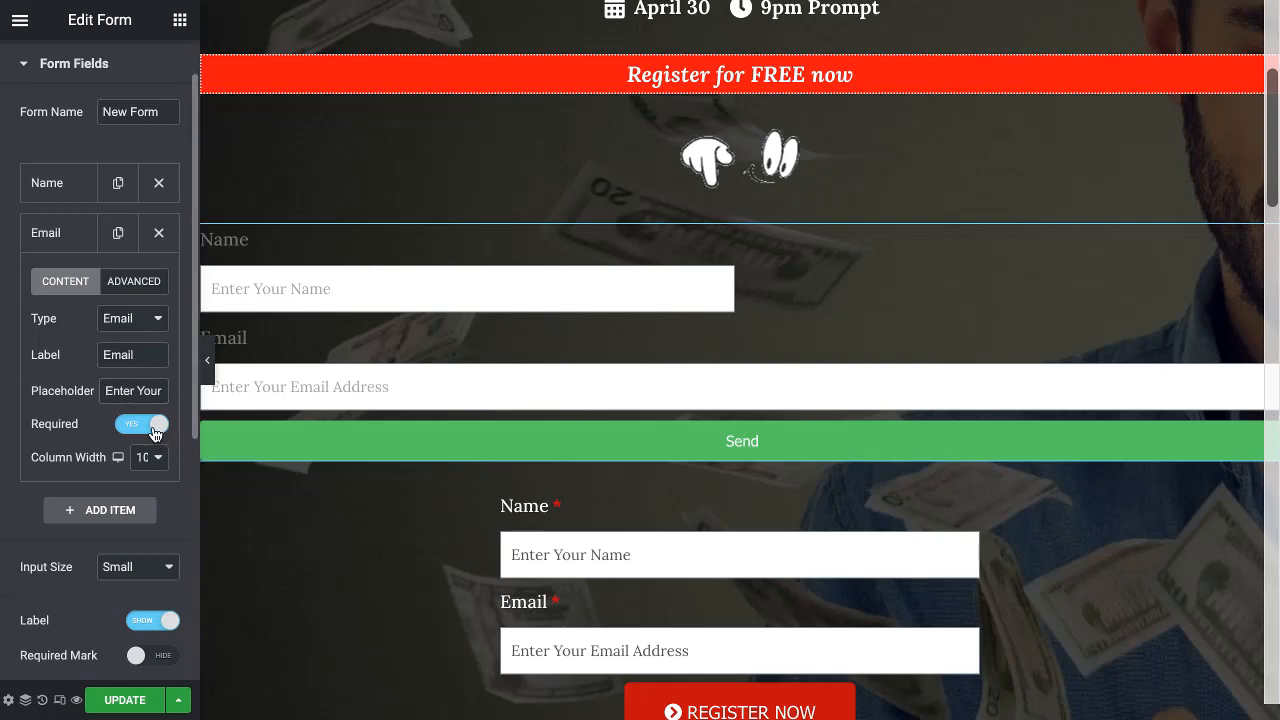
Set the Email field's column width to 50% and collapse its settings
{"action": "left_click", "coordinate": [152, 457]}
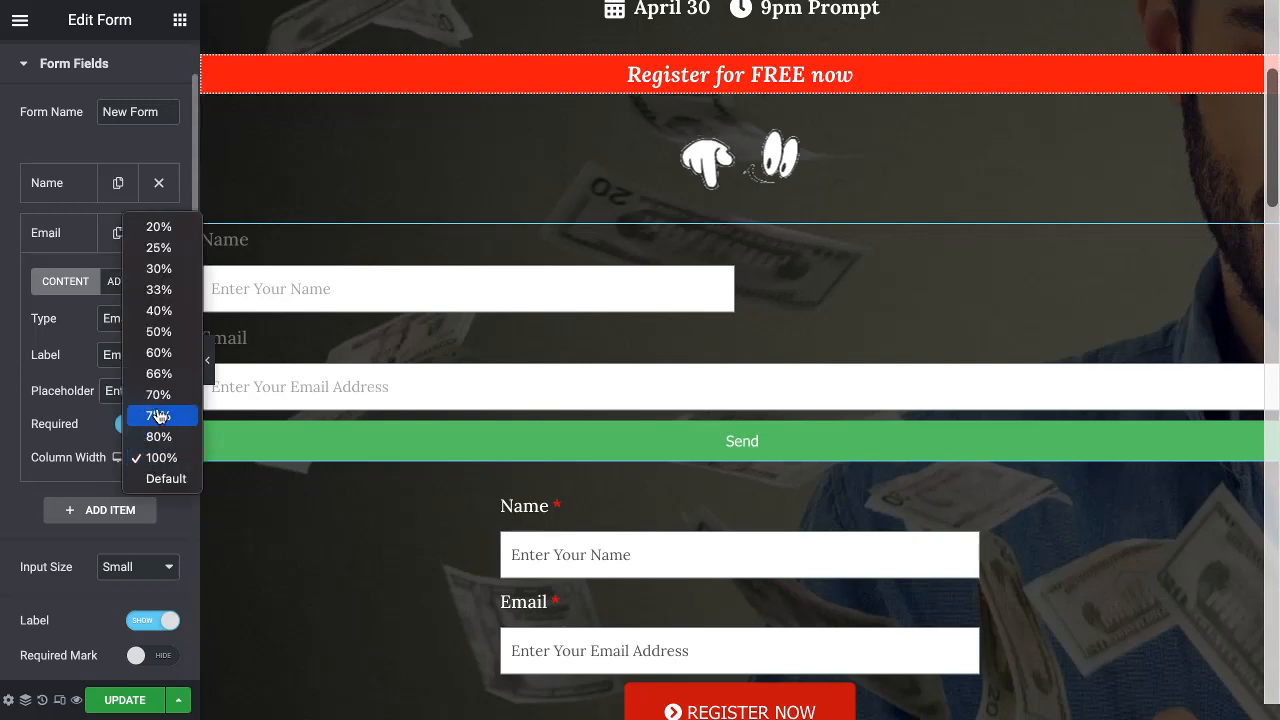
{"action": "left_click", "coordinate": [160, 333]}
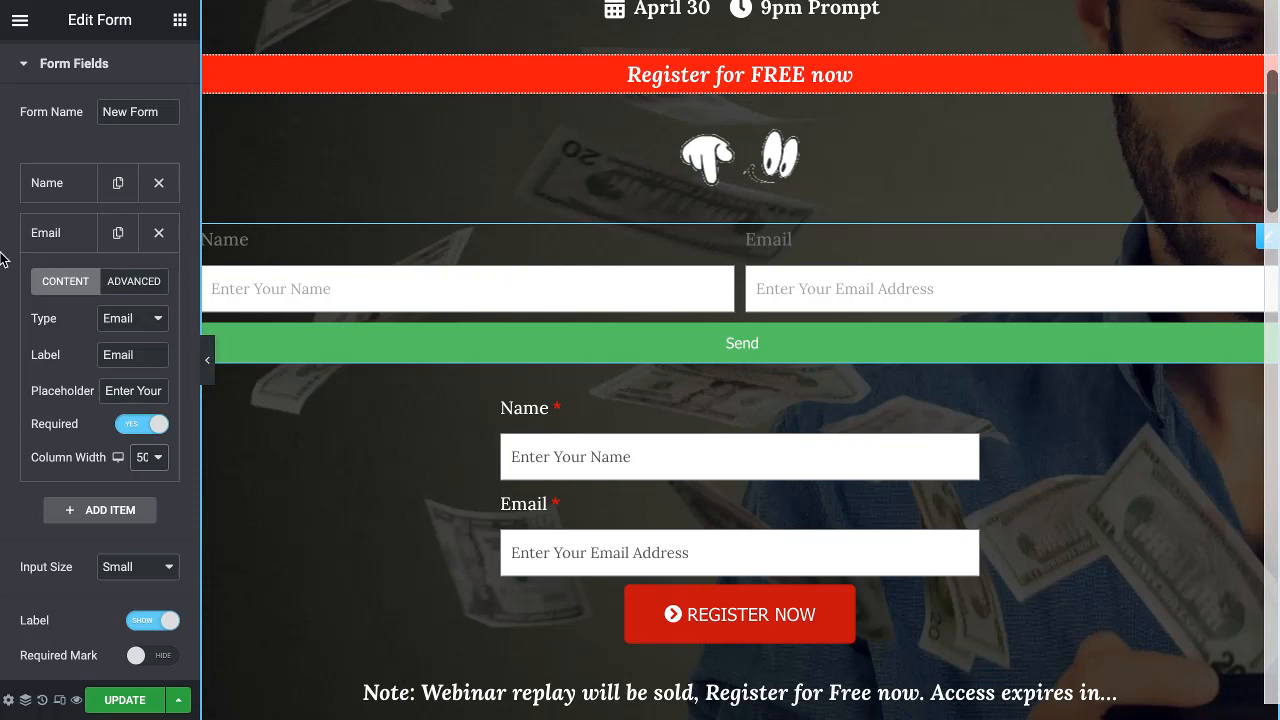
{"action": "left_click", "coordinate": [72, 242]}
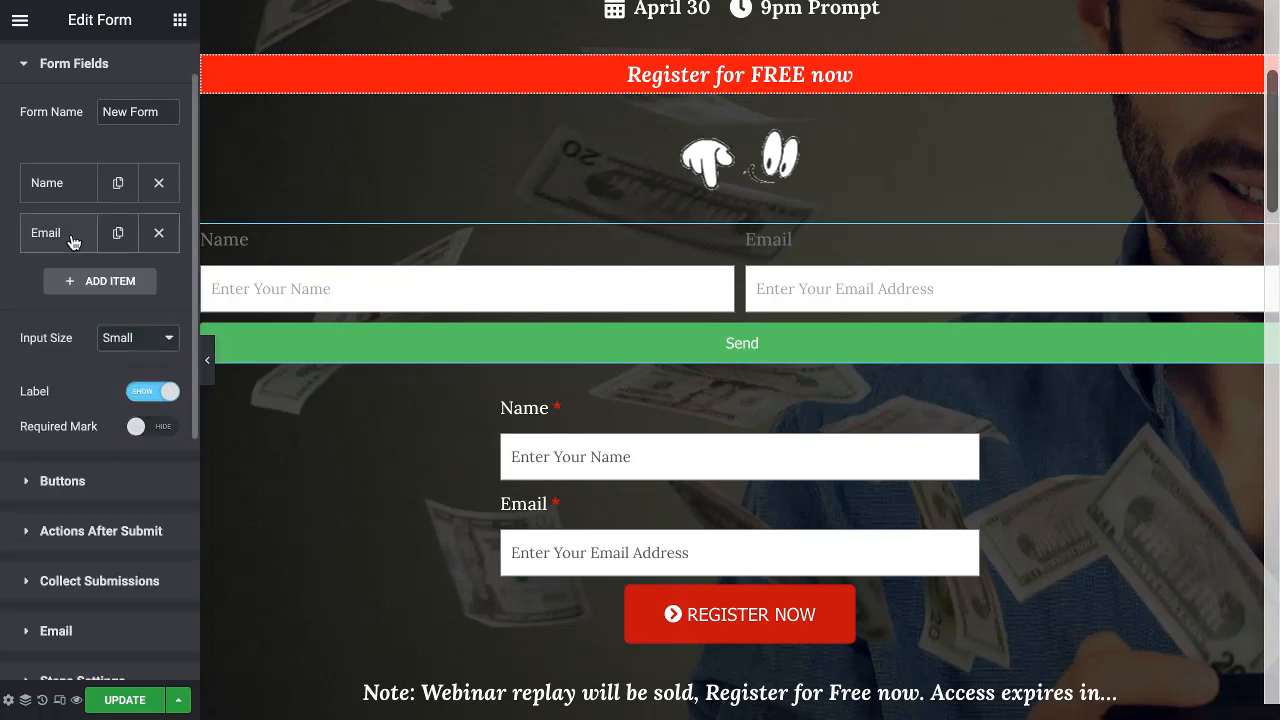
Try hiding the new form's field labels and turn them back on, keeping the input size at Small
{"action": "left_click", "coordinate": [121, 346]}
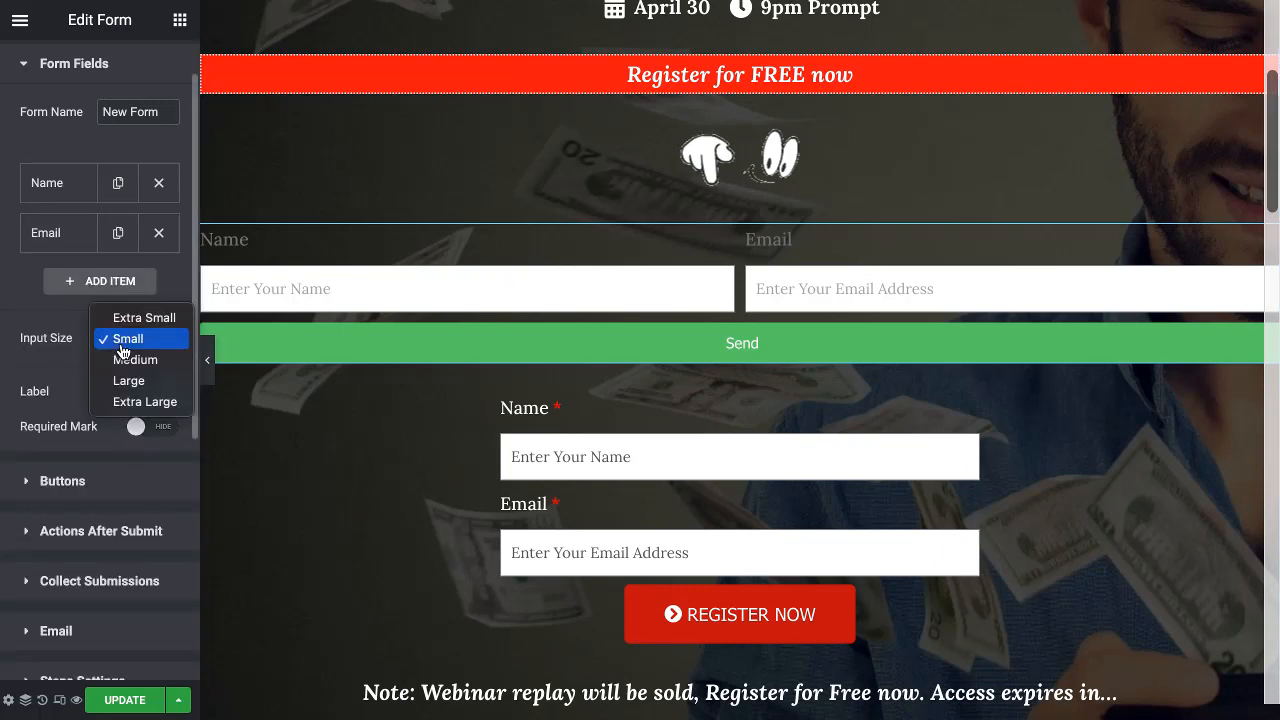
{"action": "left_click", "coordinate": [44, 361]}
{"action": "scroll", "coordinate": [90, 395], "scroll_direction": "down", "scroll_amount": 2}
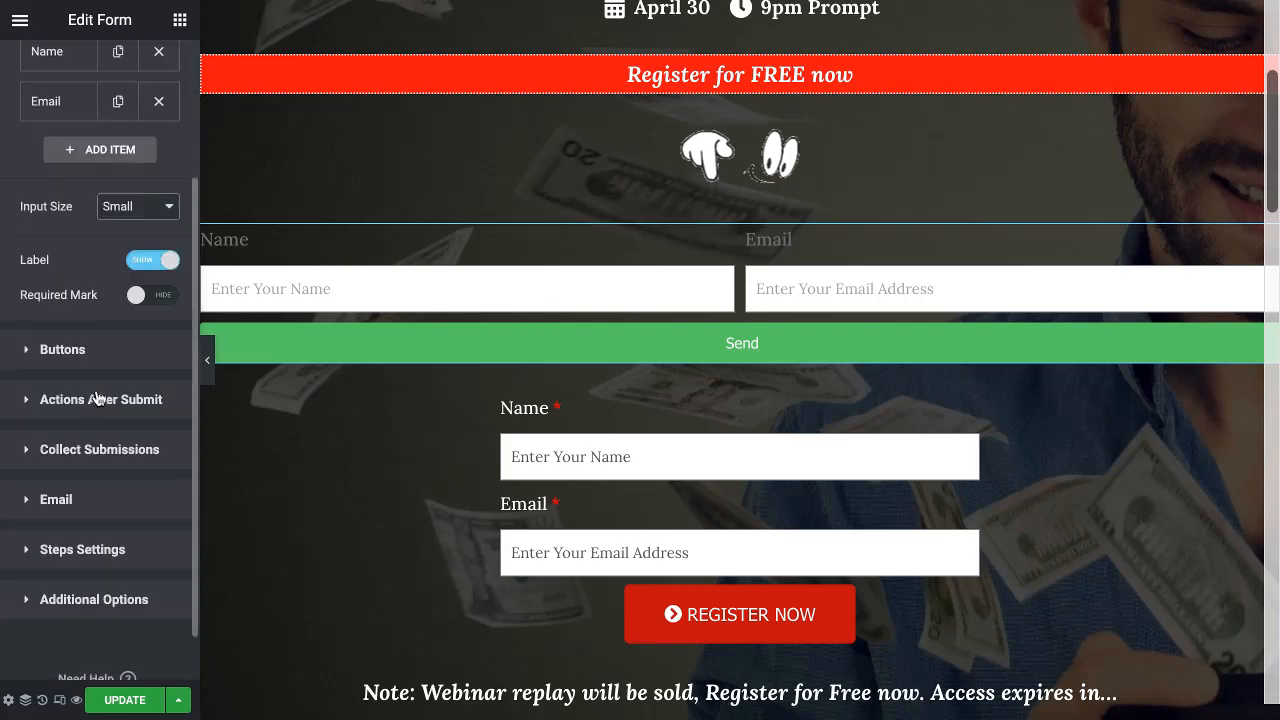
{"action": "left_click", "coordinate": [168, 262]}
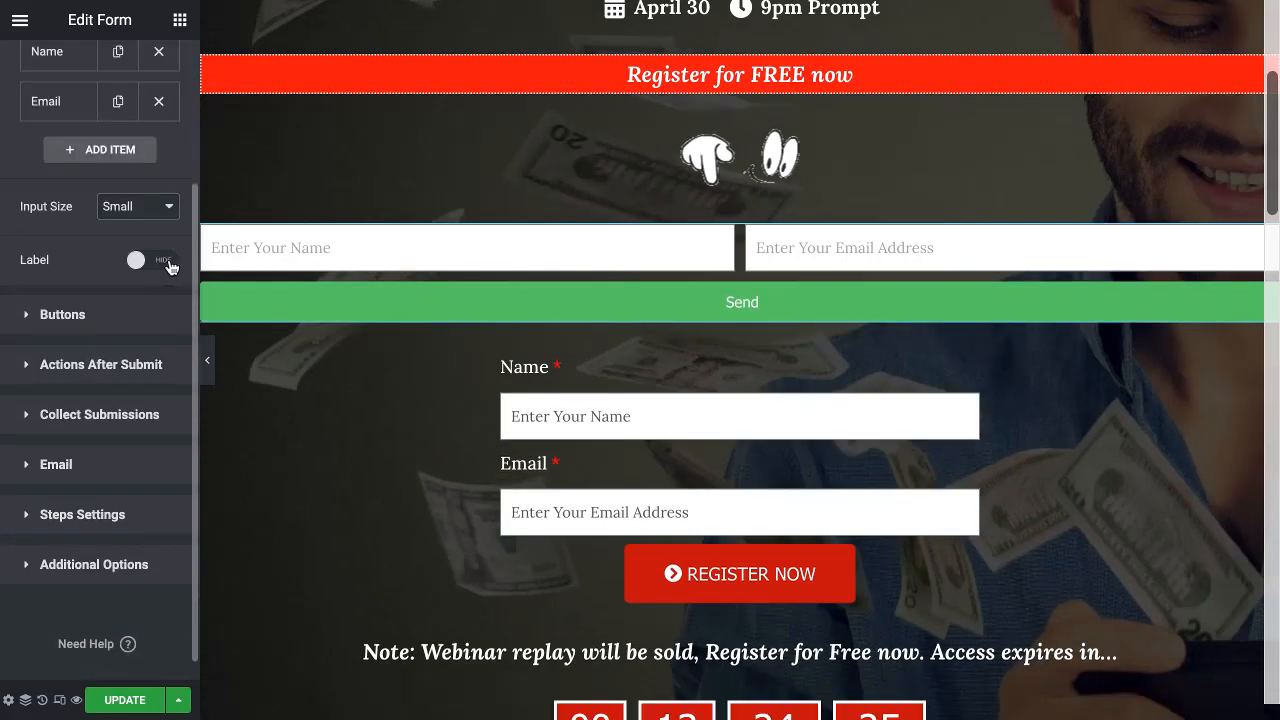
{"action": "left_click", "coordinate": [169, 262]}
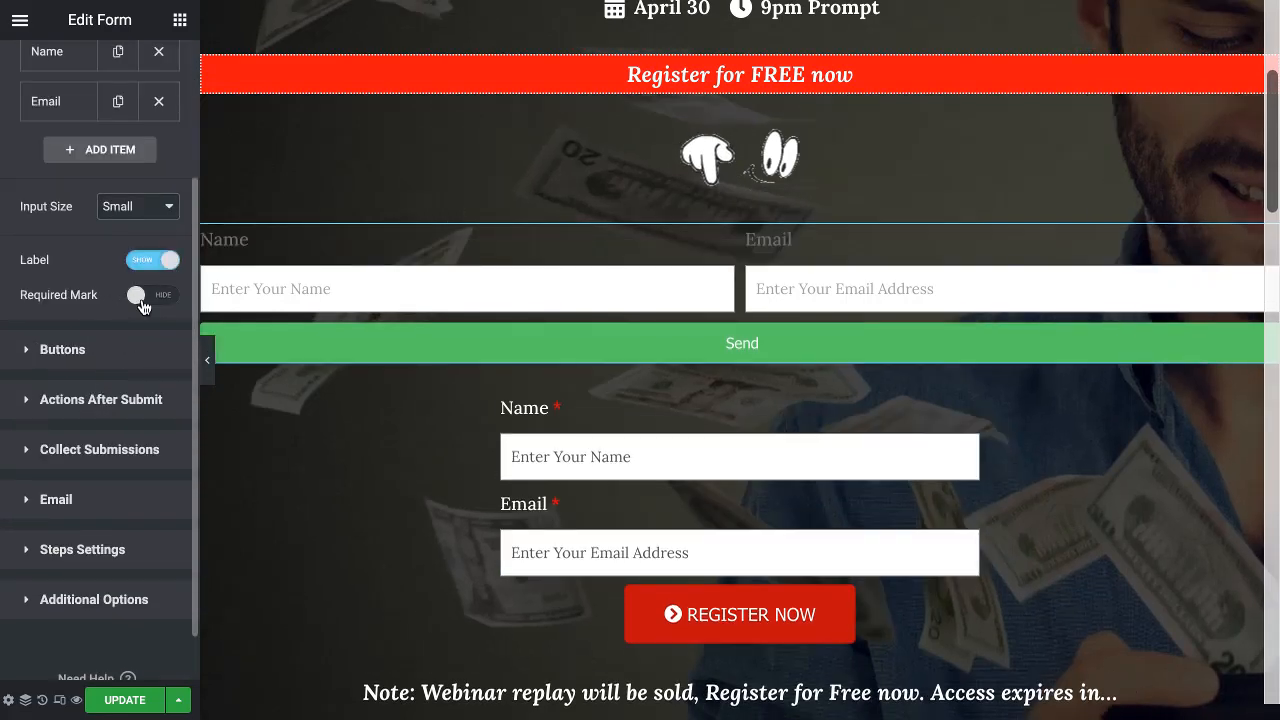
Show the required mark on the new form's fields and close the form field settings
{"action": "left_click", "coordinate": [140, 296]}
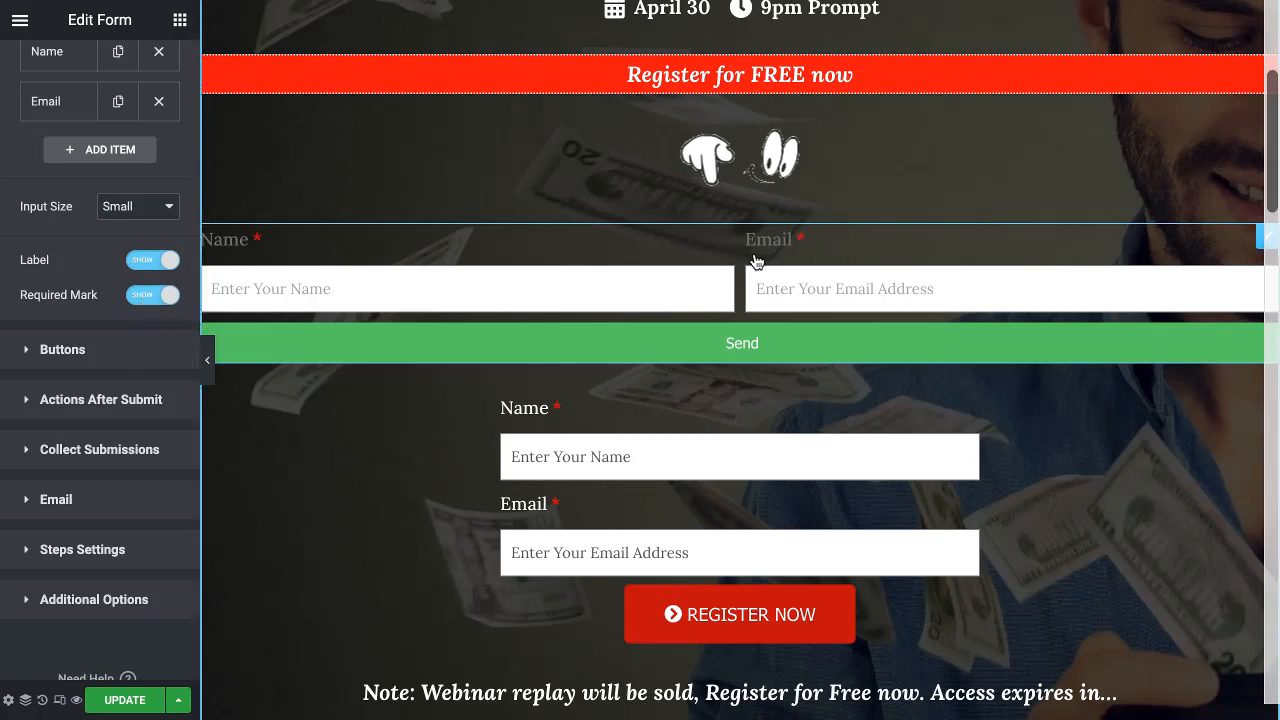
{"action": "scroll", "coordinate": [59, 316], "scroll_direction": "up", "scroll_amount": 3}
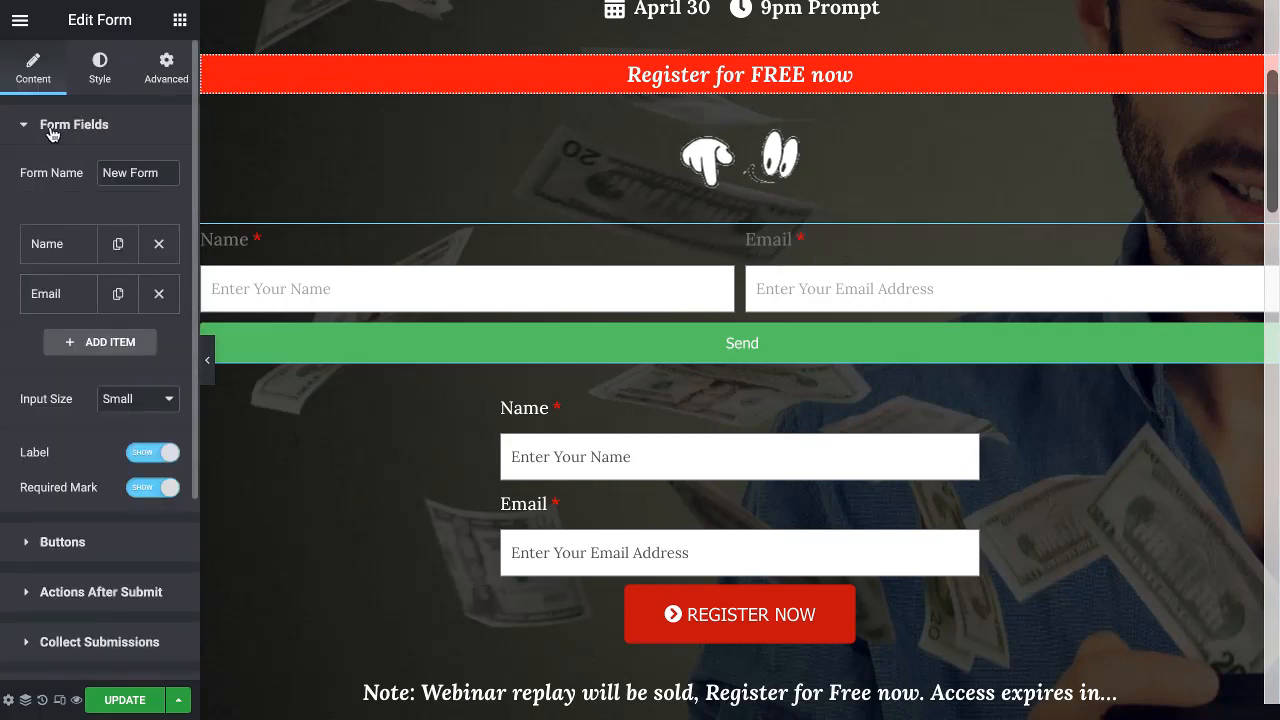
{"action": "left_click", "coordinate": [52, 130]}
Change the new form's submit button text to "DOWNLOAD EBOOK FOR FREE NOW"
{"action": "left_click", "coordinate": [62, 177]}
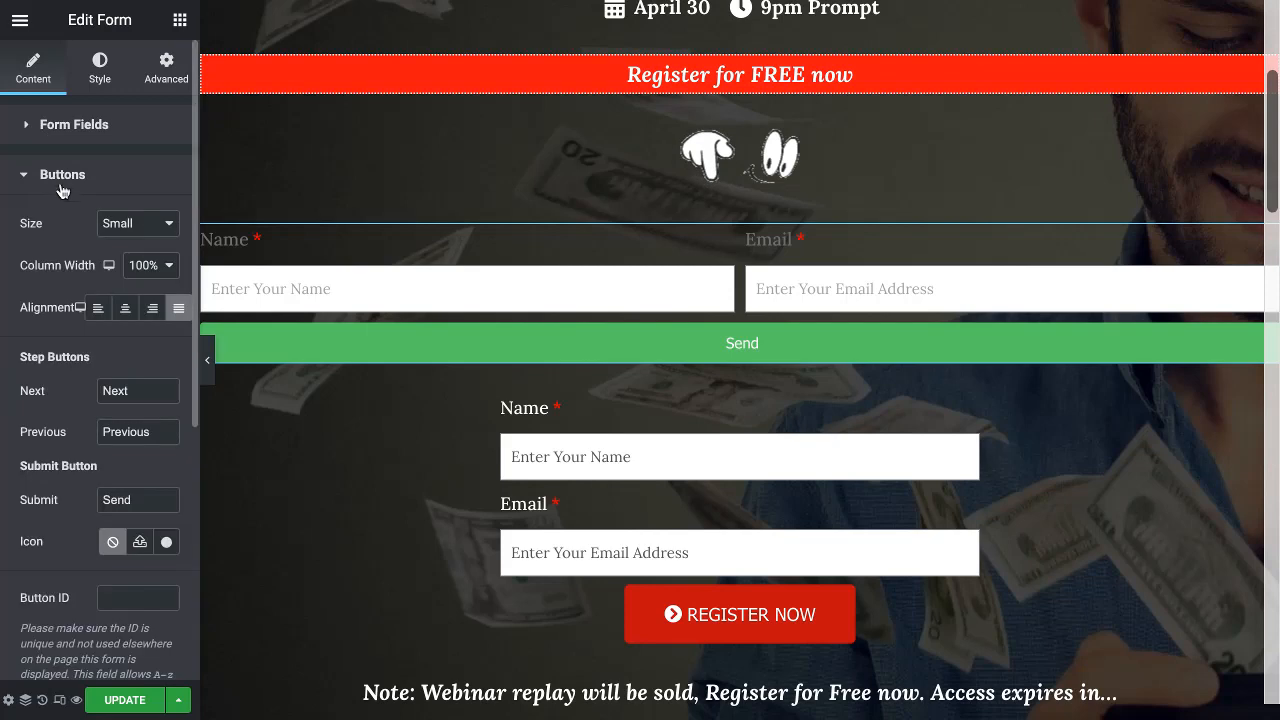
{"action": "scroll", "coordinate": [128, 373], "scroll_direction": "down", "scroll_amount": 1}
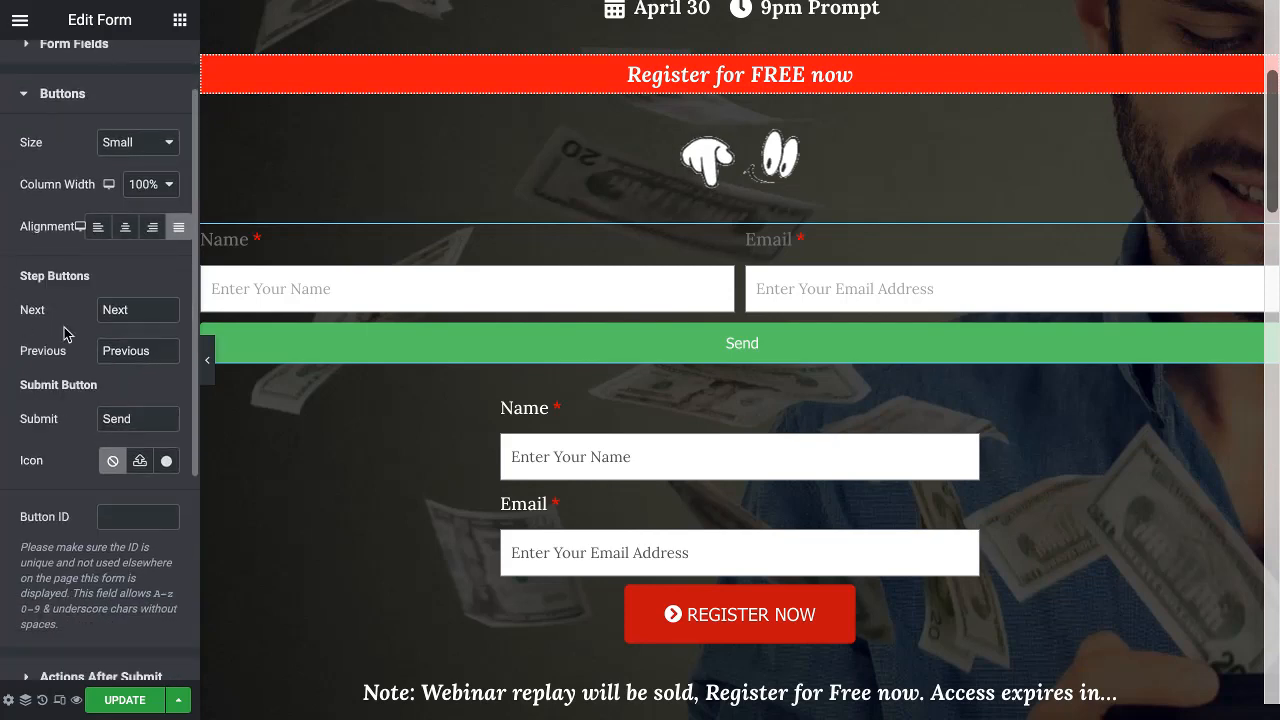
{"action": "left_click_drag", "start_coordinate": [20, 279], "coordinate": [114, 274]}
{"action": "left_click", "coordinate": [80, 284]}
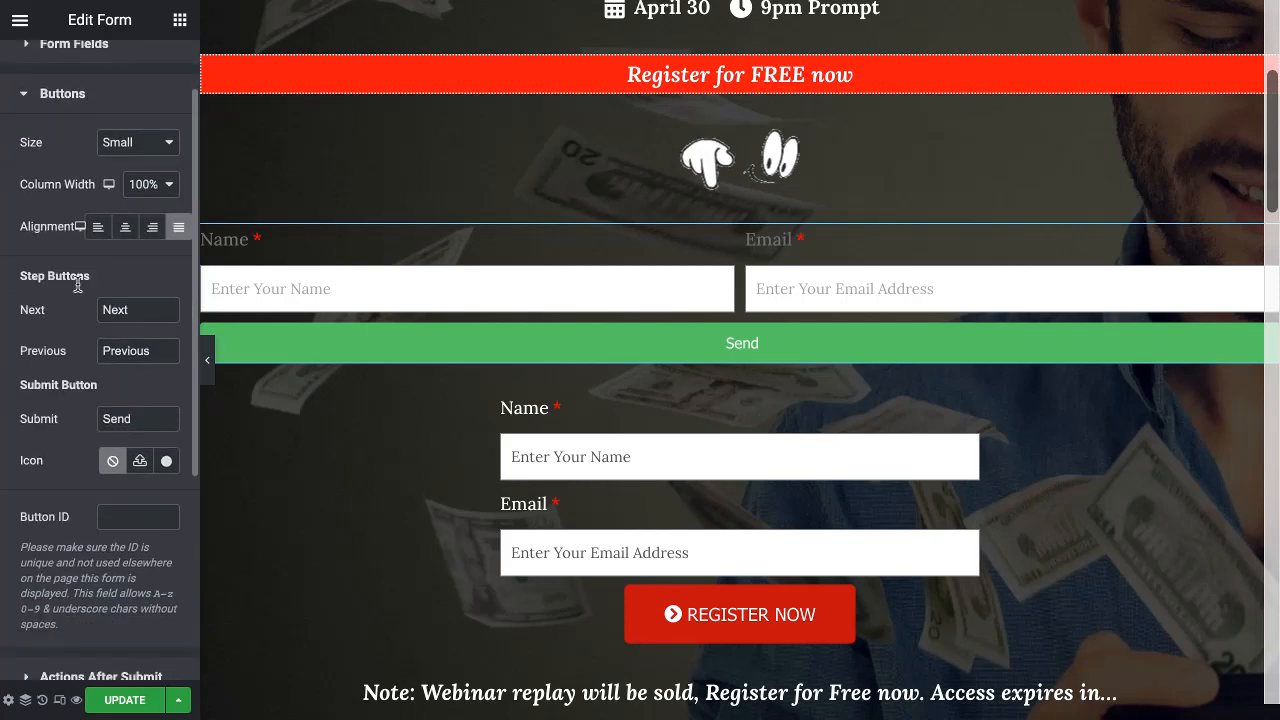
{"action": "double_click", "coordinate": [117, 420]}
{"action": "left_click", "coordinate": [122, 426]}
{"action": "double_click", "coordinate": [117, 420]}
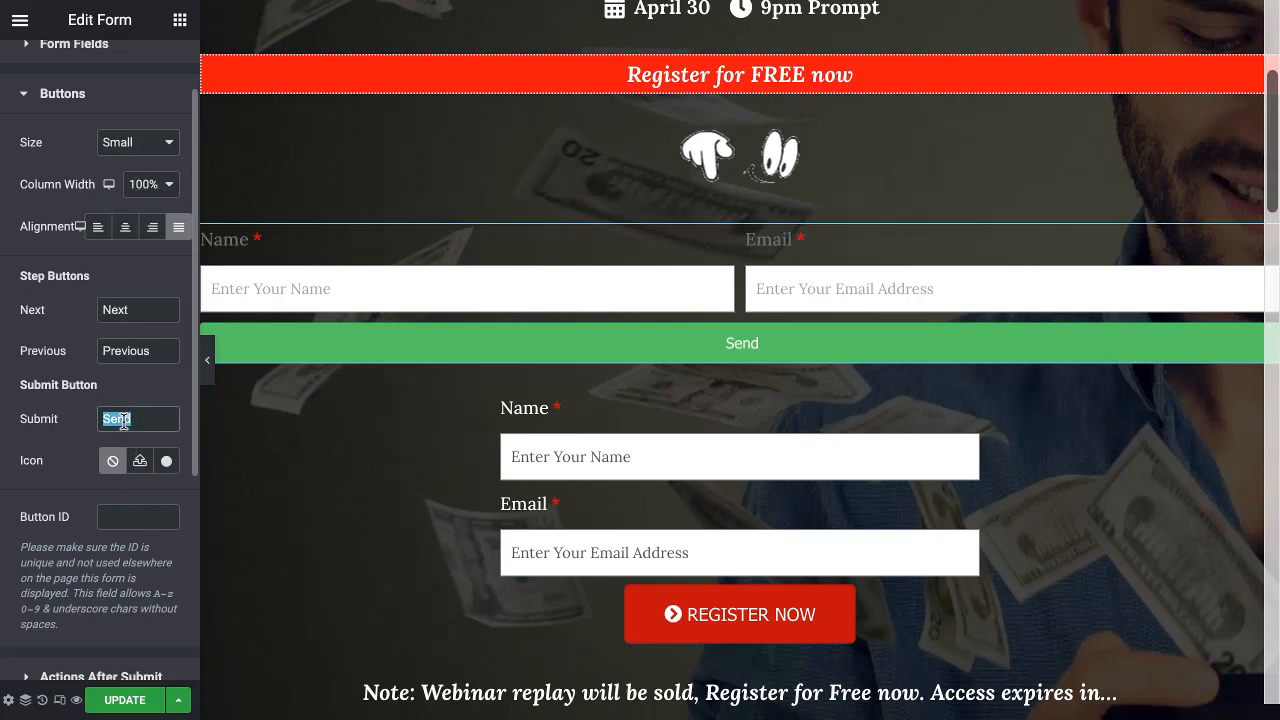
{"action": "type", "text": "DOWNLO"}
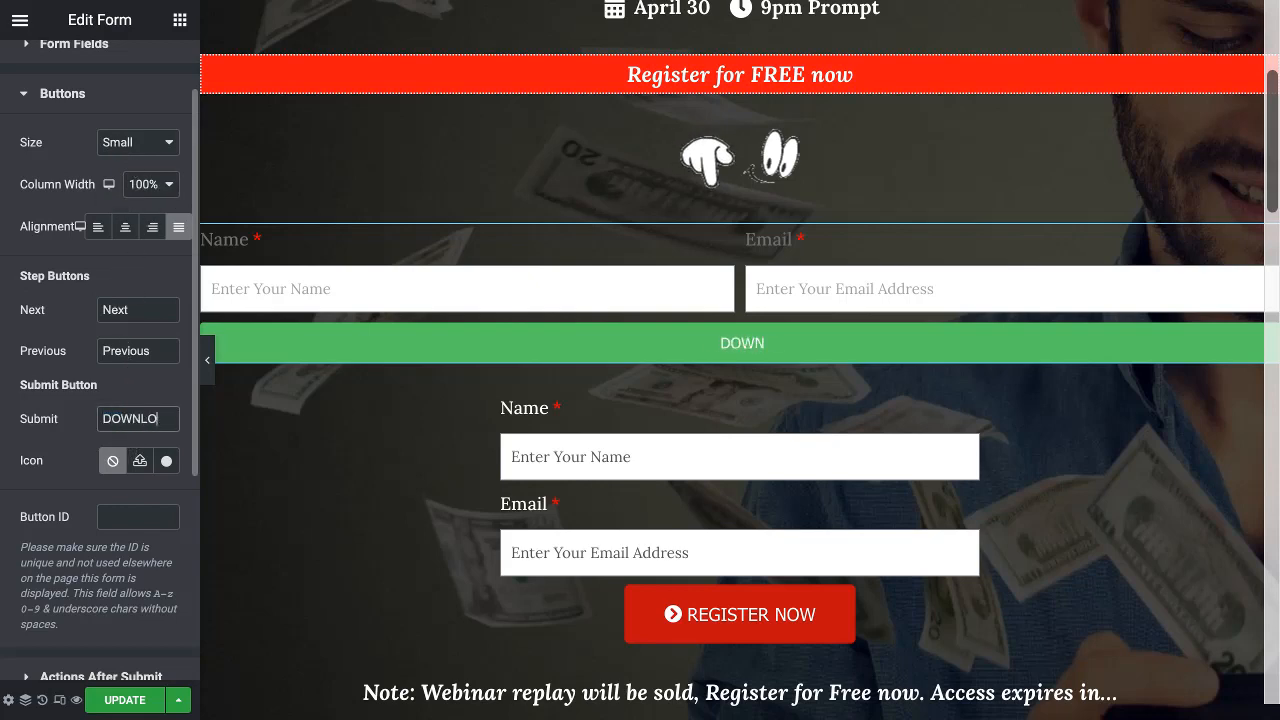
{"action": "type", "text": "AD EBO"}
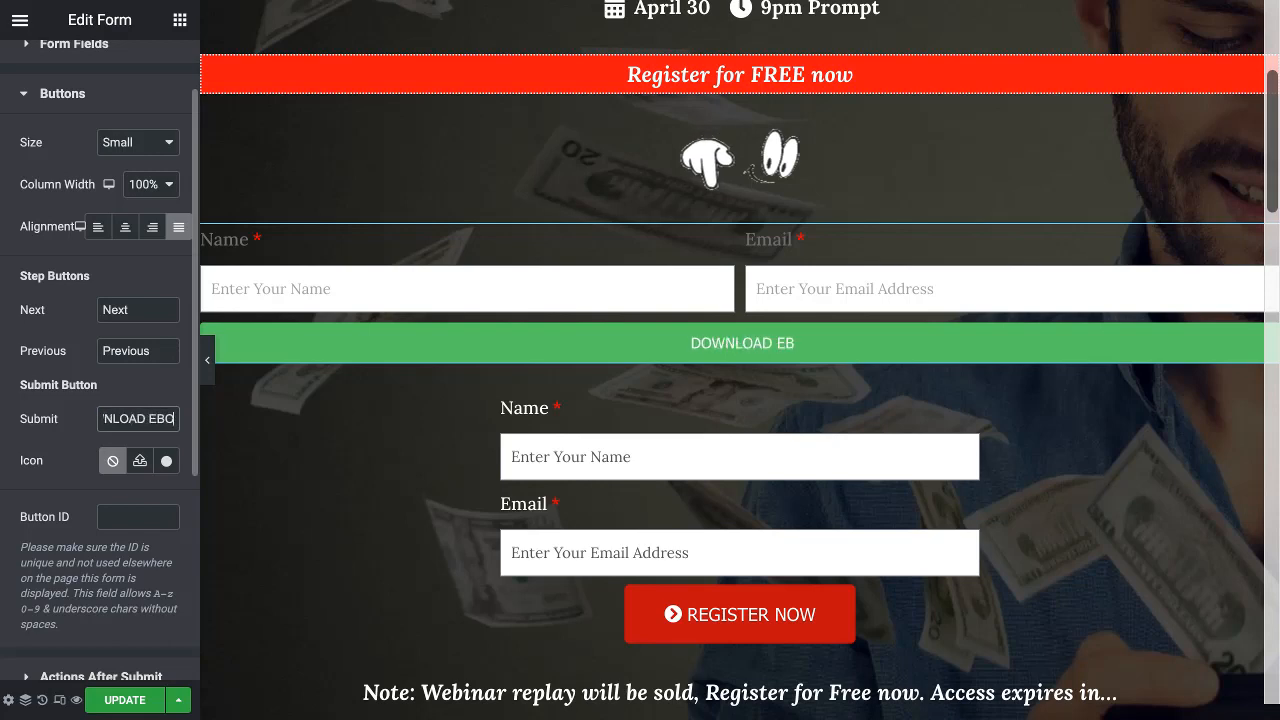
{"action": "type", "text": "OK FOR"}
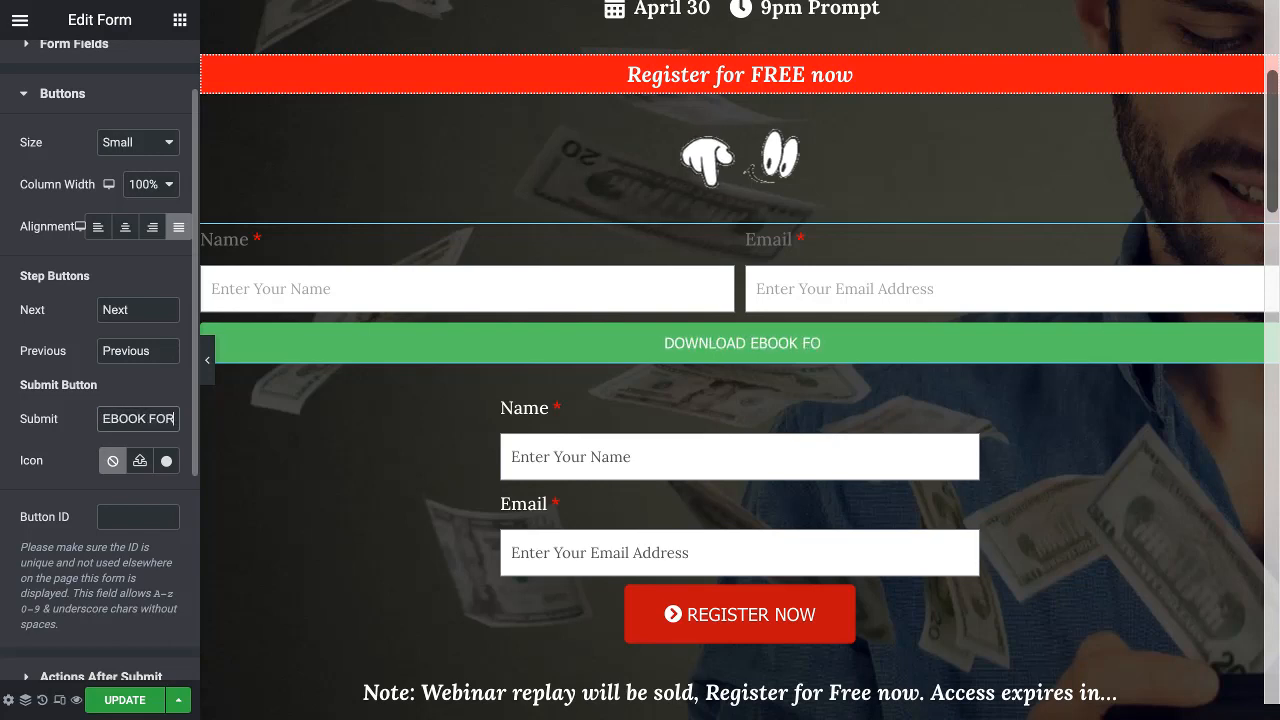
{"action": "type", "text": " FREE NOW"}
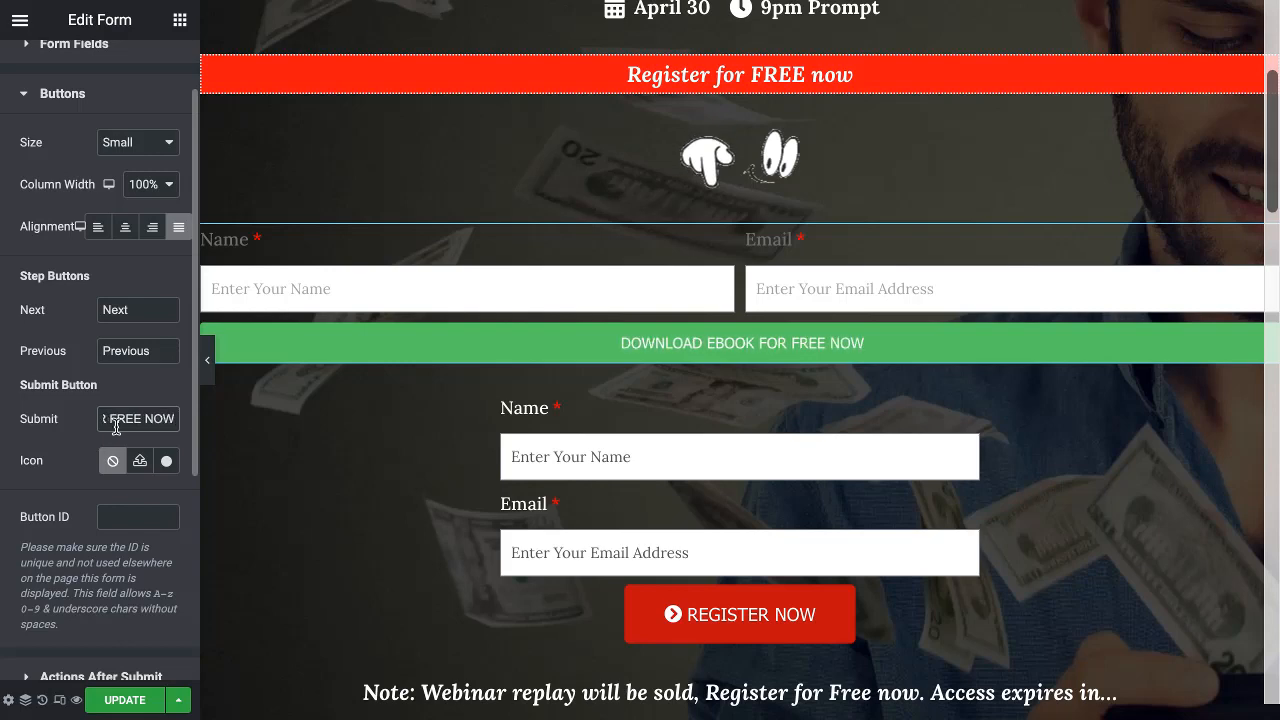
{"action": "left_click", "coordinate": [52, 390]}
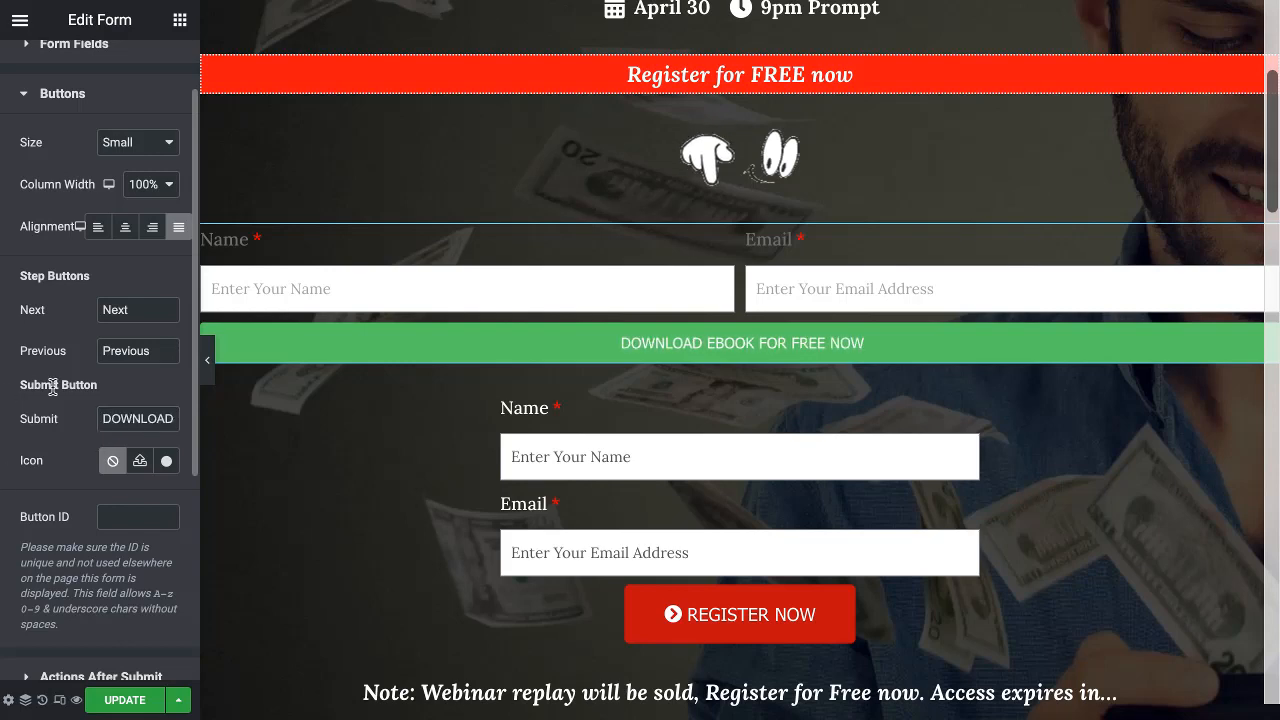
Remove Collect Submissions from the new form's actions after submit
{"action": "scroll", "coordinate": [55, 396], "scroll_direction": "down", "scroll_amount": 2}
{"action": "scroll", "coordinate": [58, 395], "scroll_direction": "up", "scroll_amount": 4}
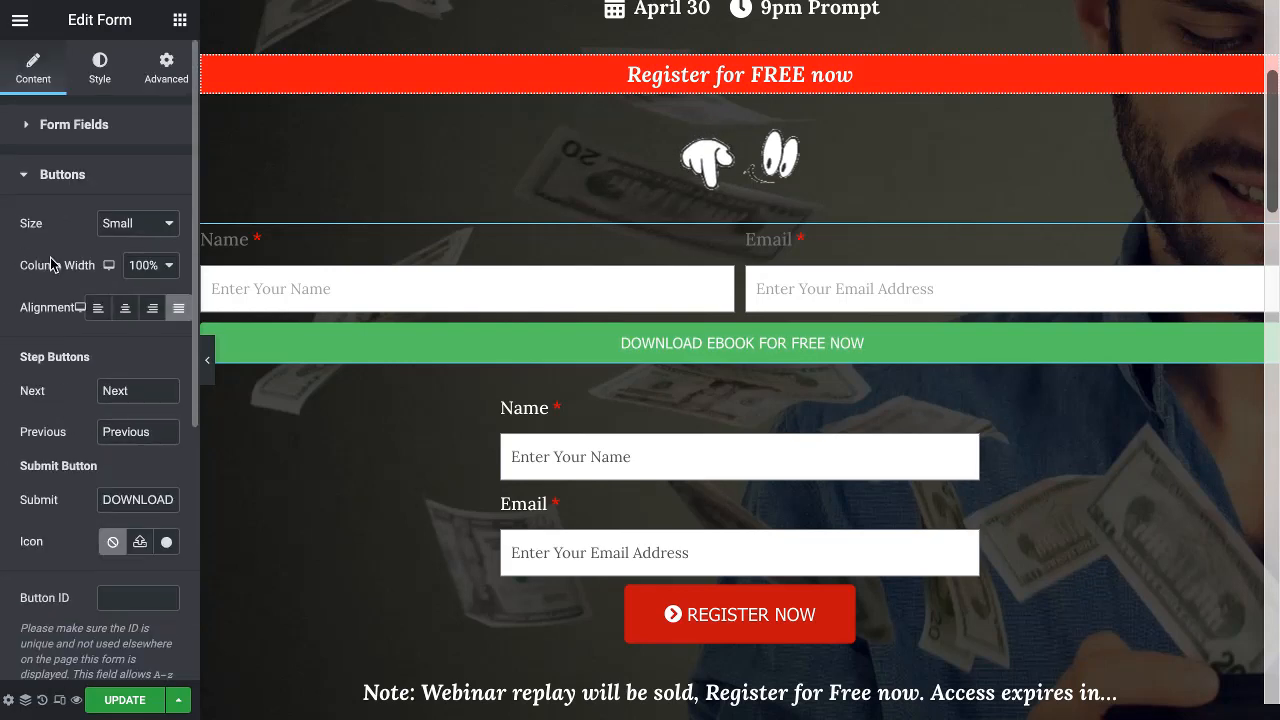
{"action": "left_click", "coordinate": [52, 186]}
{"action": "left_click", "coordinate": [68, 232]}
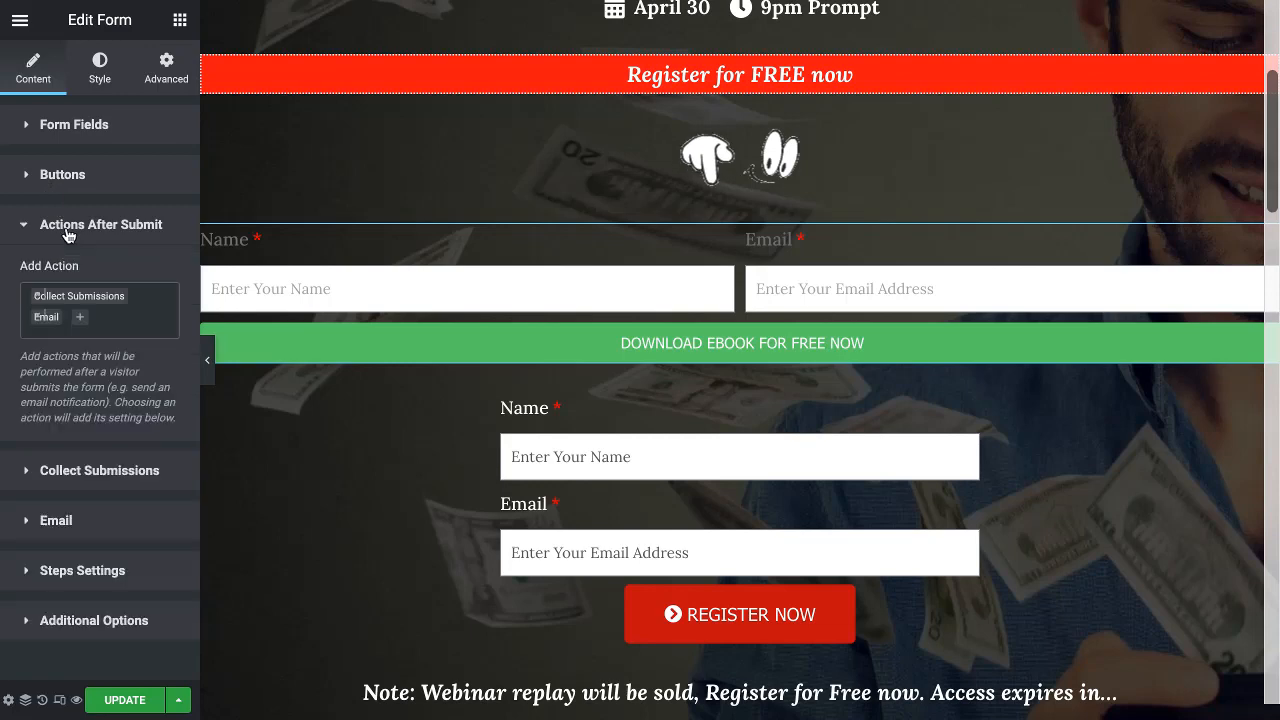
{"action": "left_click", "coordinate": [88, 306]}
{"action": "left_click", "coordinate": [84, 350]}
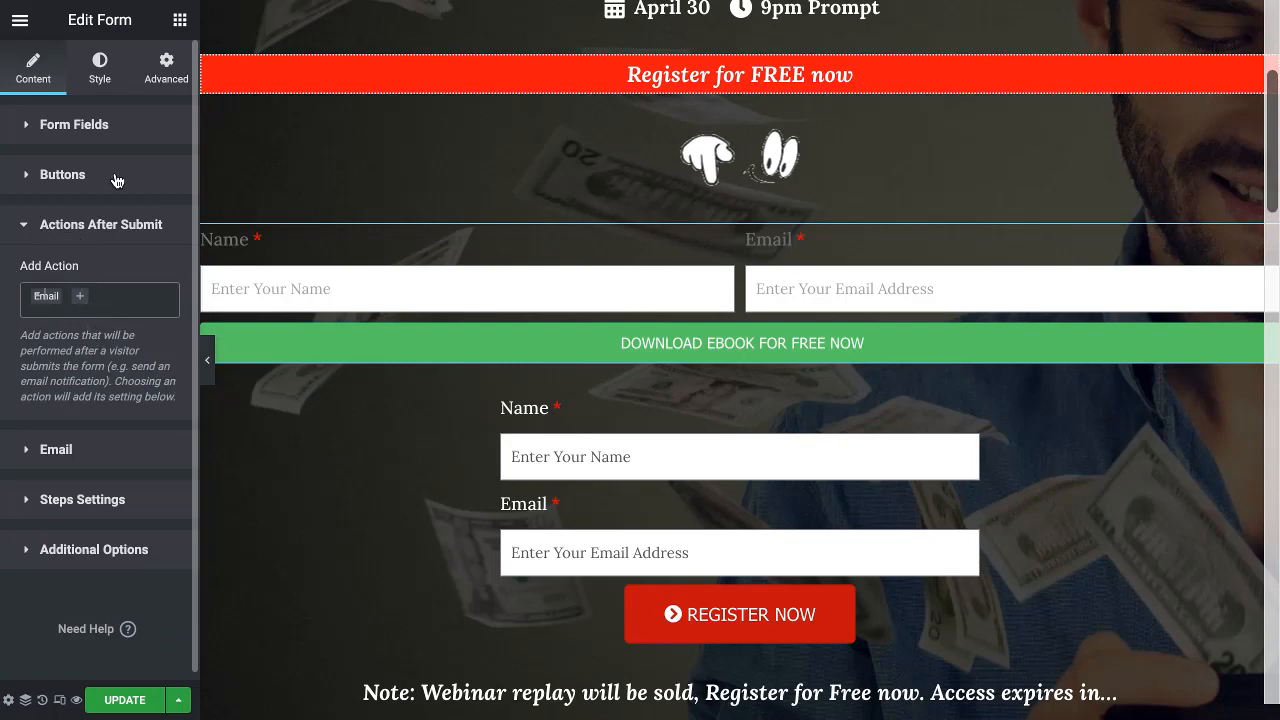
Add the GetResponse and Redirect actions to the new form's actions after submit
{"action": "left_click", "coordinate": [102, 298]}
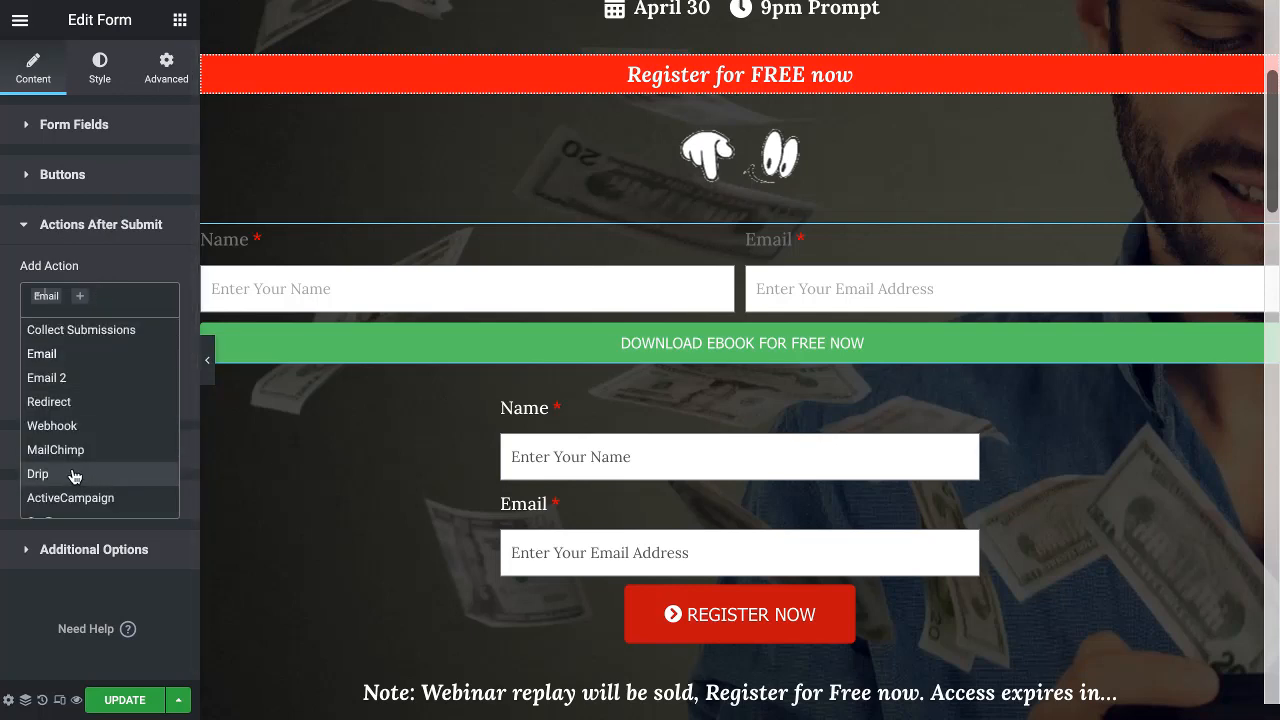
{"action": "scroll", "coordinate": [80, 474], "scroll_direction": "down", "scroll_amount": 1}
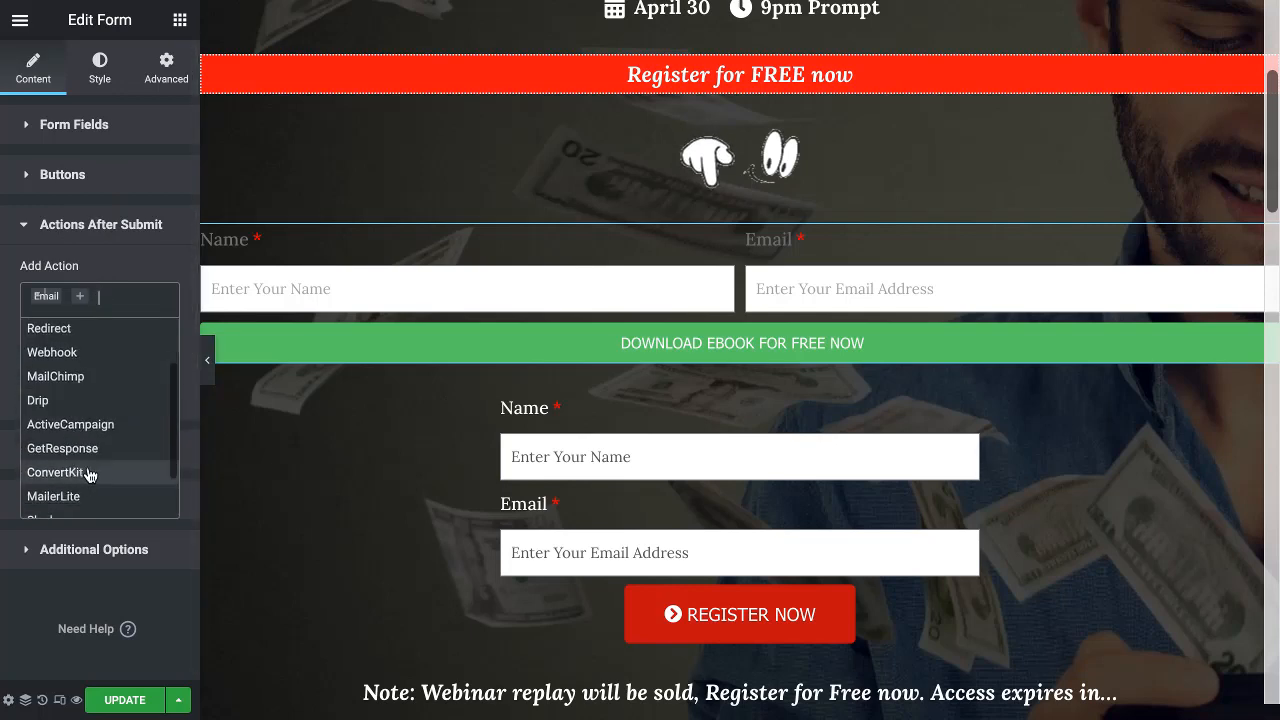
{"action": "scroll", "coordinate": [86, 450], "scroll_direction": "down", "scroll_amount": 1}
{"action": "left_click", "coordinate": [82, 417]}
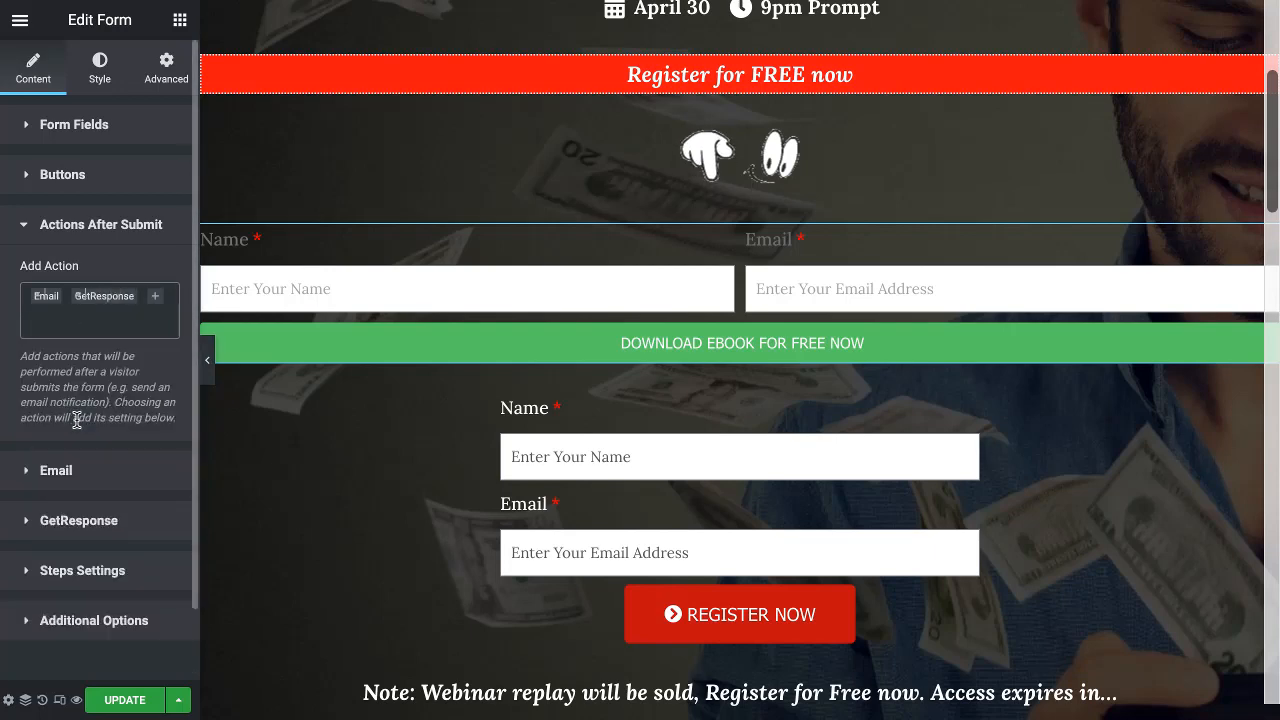
{"action": "left_click", "coordinate": [67, 322]}
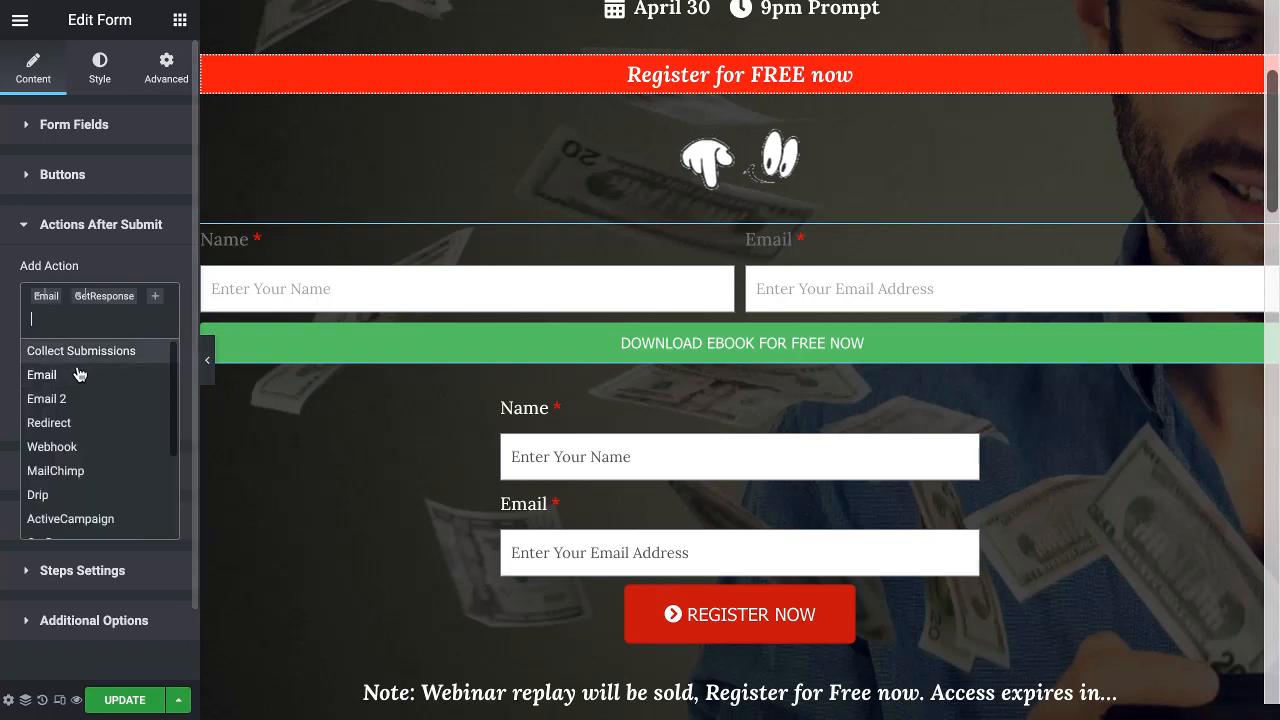
{"action": "left_click", "coordinate": [62, 425]}
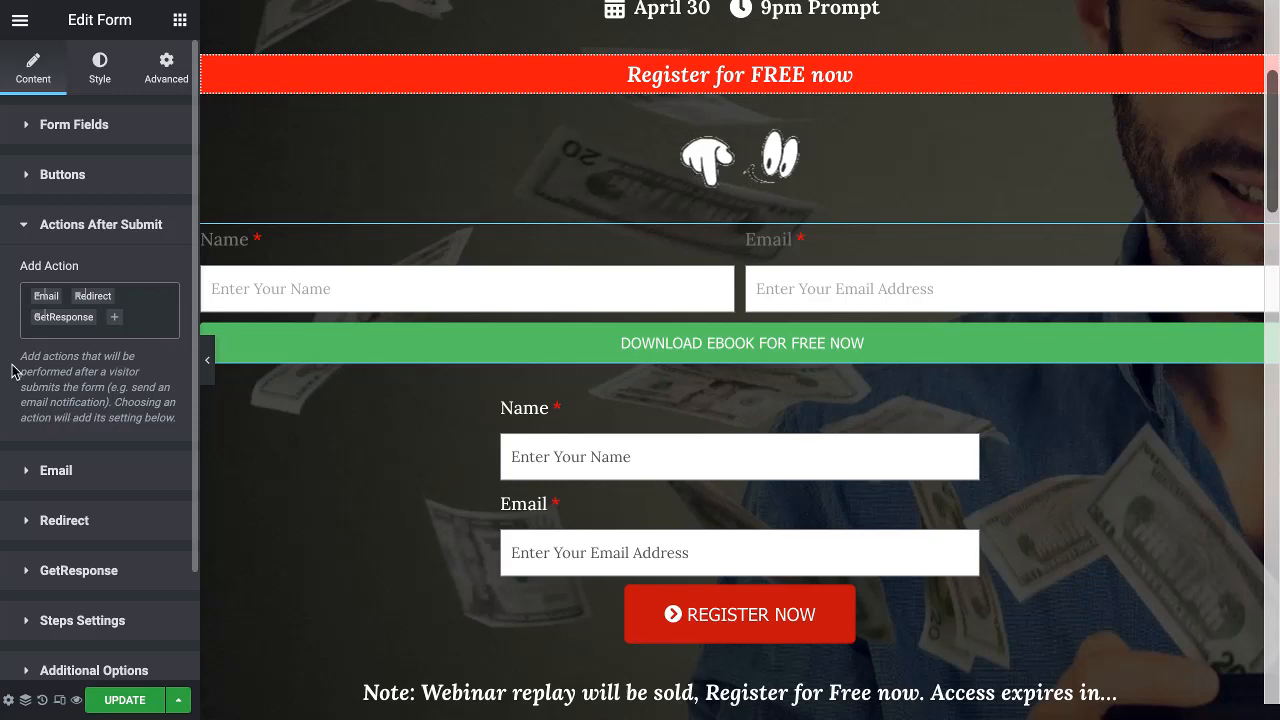
Replace "message" with "LEADS" in the form's notification email subject and collapse the email settings
{"action": "scroll", "coordinate": [107, 367], "scroll_direction": "down", "scroll_amount": 1}
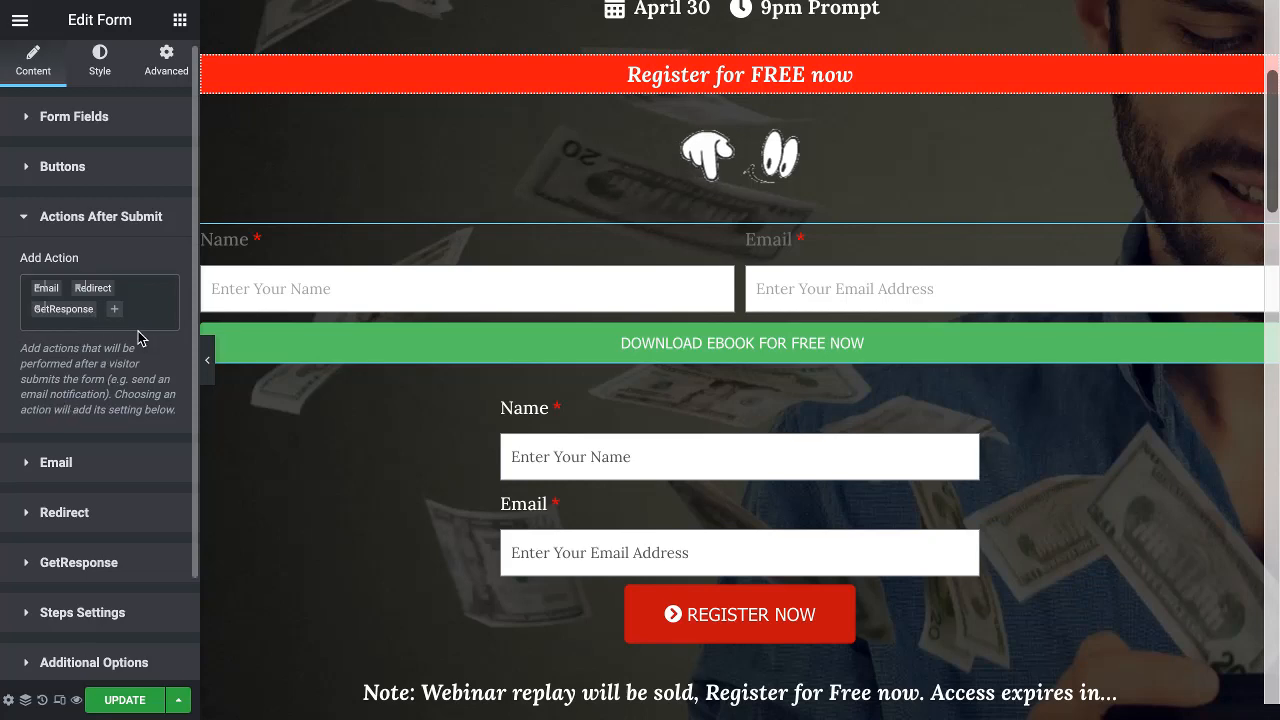
{"action": "scroll", "coordinate": [90, 425], "scroll_direction": "down", "scroll_amount": 1}
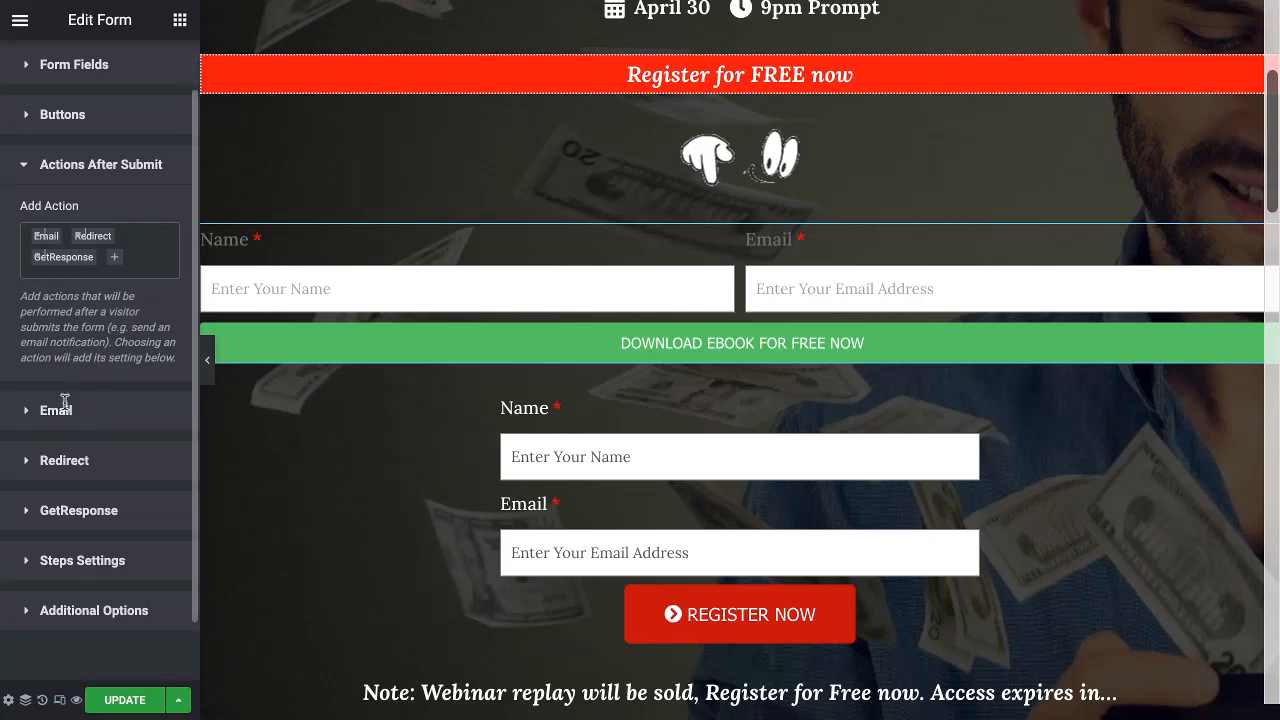
{"action": "left_click", "coordinate": [65, 400]}
{"action": "scroll", "coordinate": [97, 400], "scroll_direction": "down", "scroll_amount": 1}
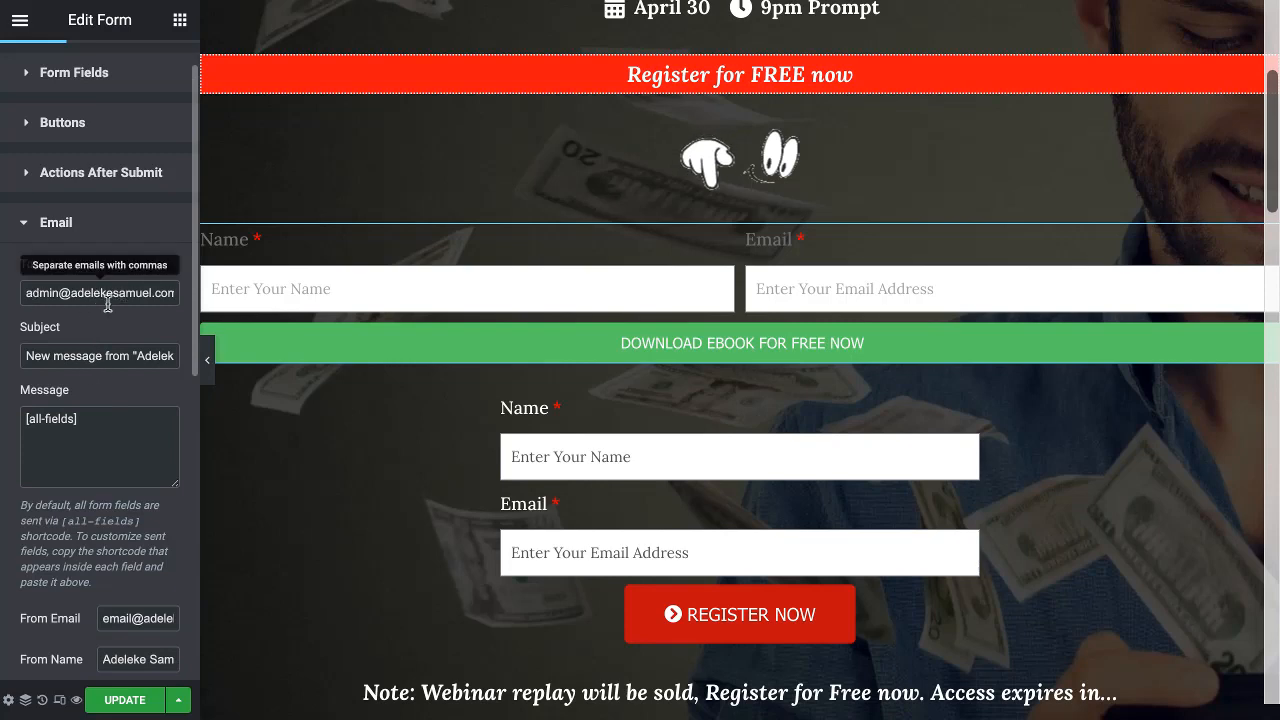
{"action": "left_click", "coordinate": [102, 356]}
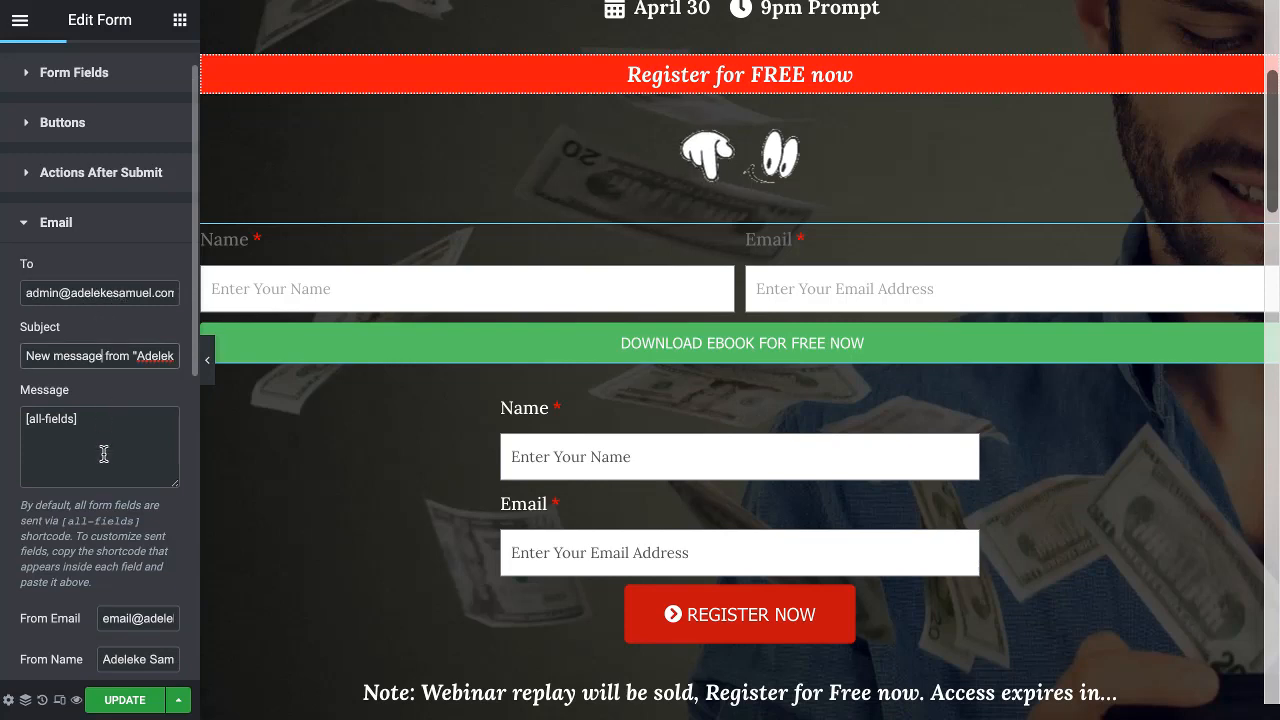
{"action": "key", "text": "shift+Left"}
{"action": "key", "text": "shift+Left"}
{"action": "key", "text": "shift+Left"}
{"action": "type", "text": "LEADS"}
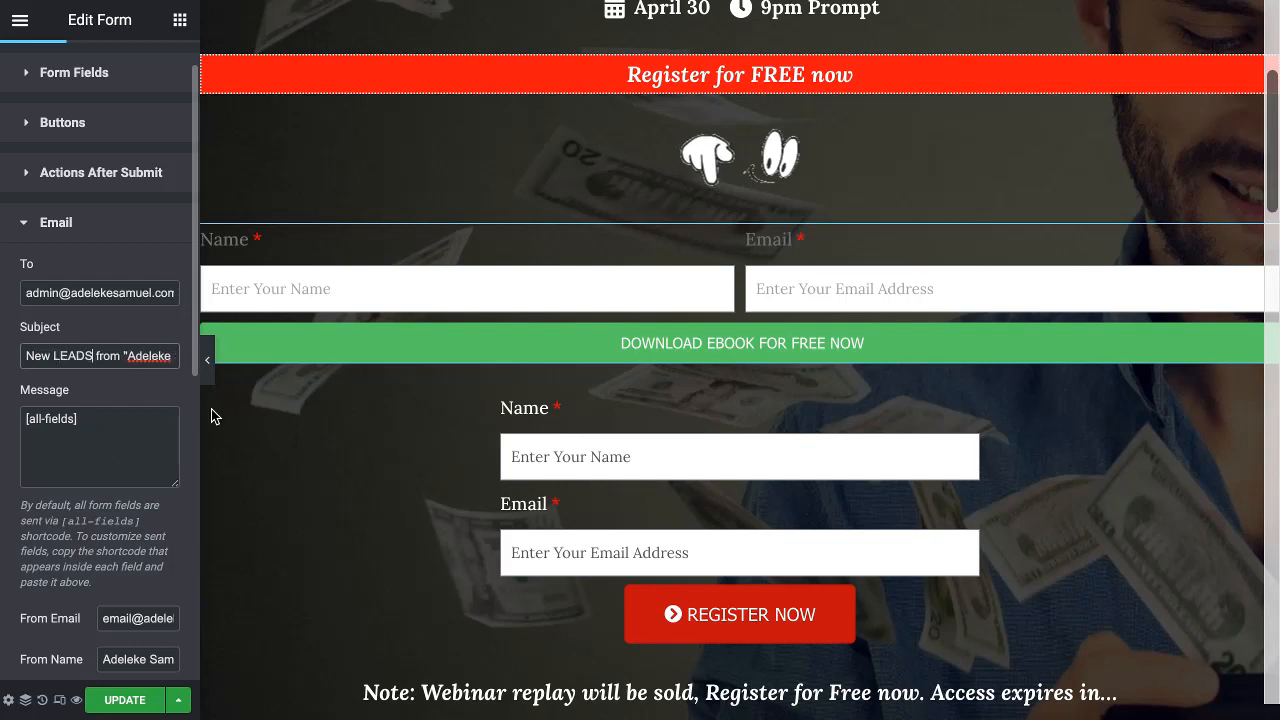
{"action": "left_click", "coordinate": [45, 225]}
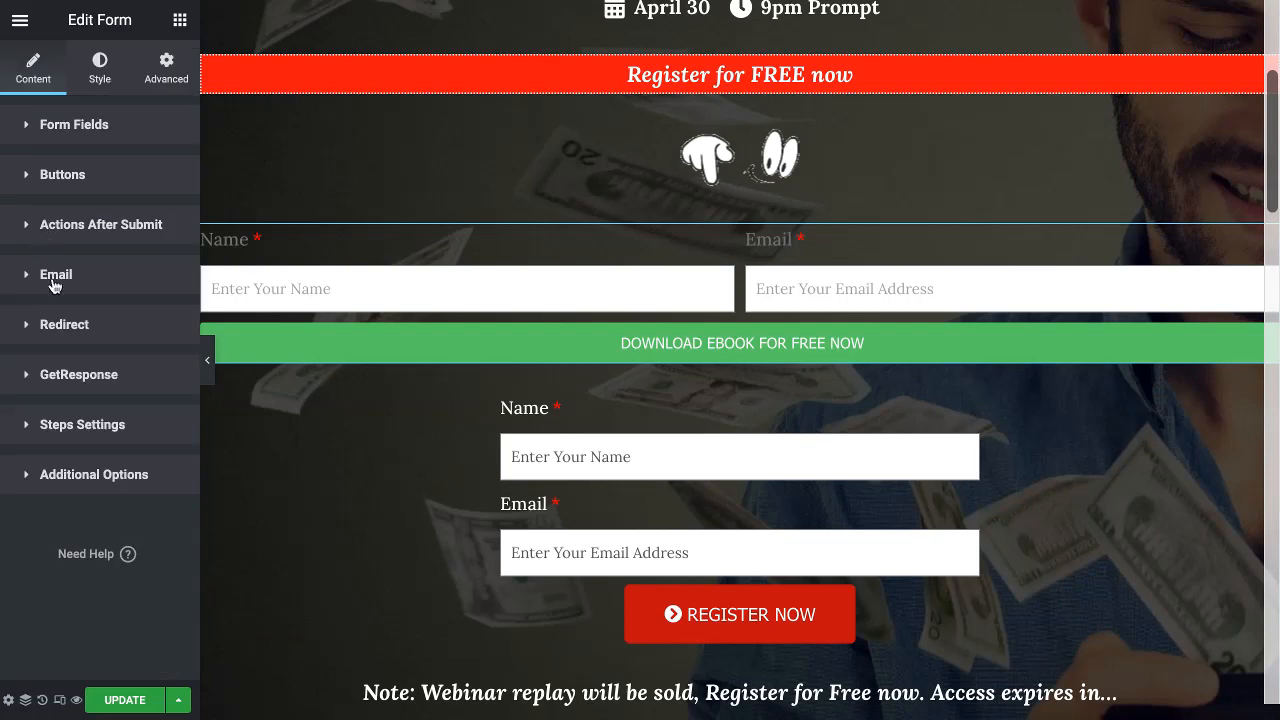
Try pasting the copied embed code as the form's redirect link, clear it, and collapse the redirect settings
{"action": "left_click", "coordinate": [58, 325]}
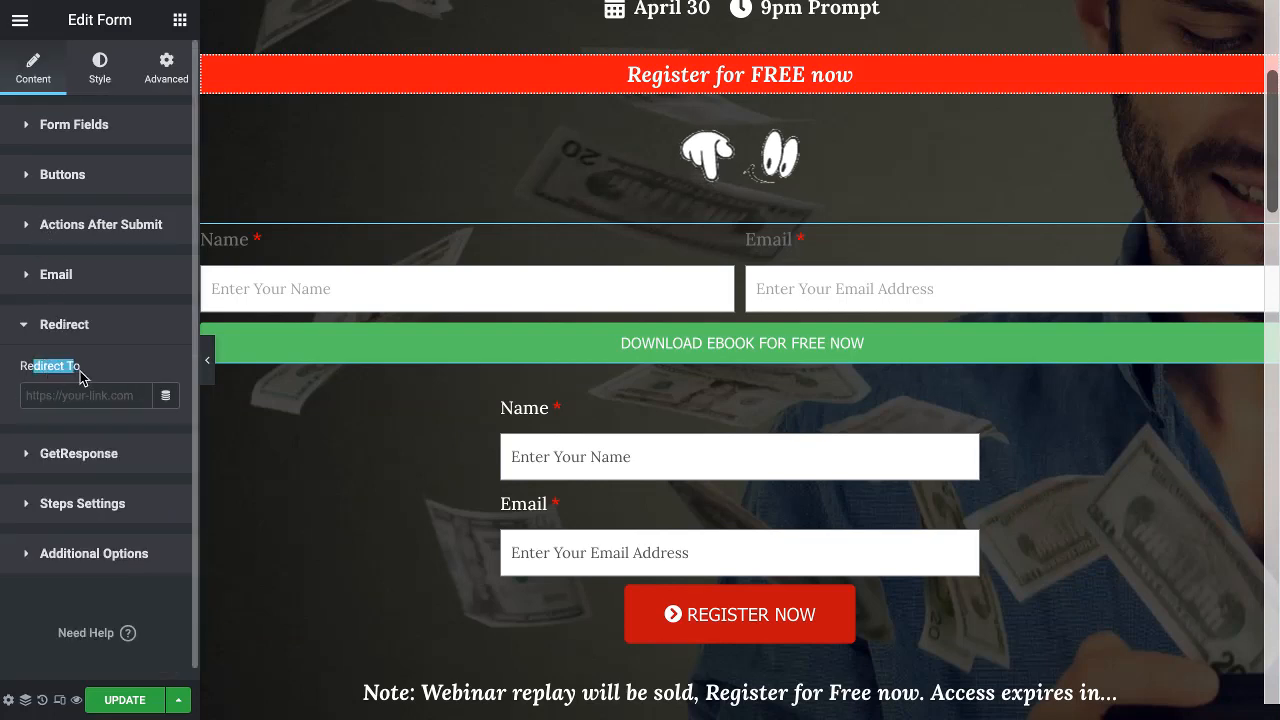
{"action": "left_click", "coordinate": [95, 375]}
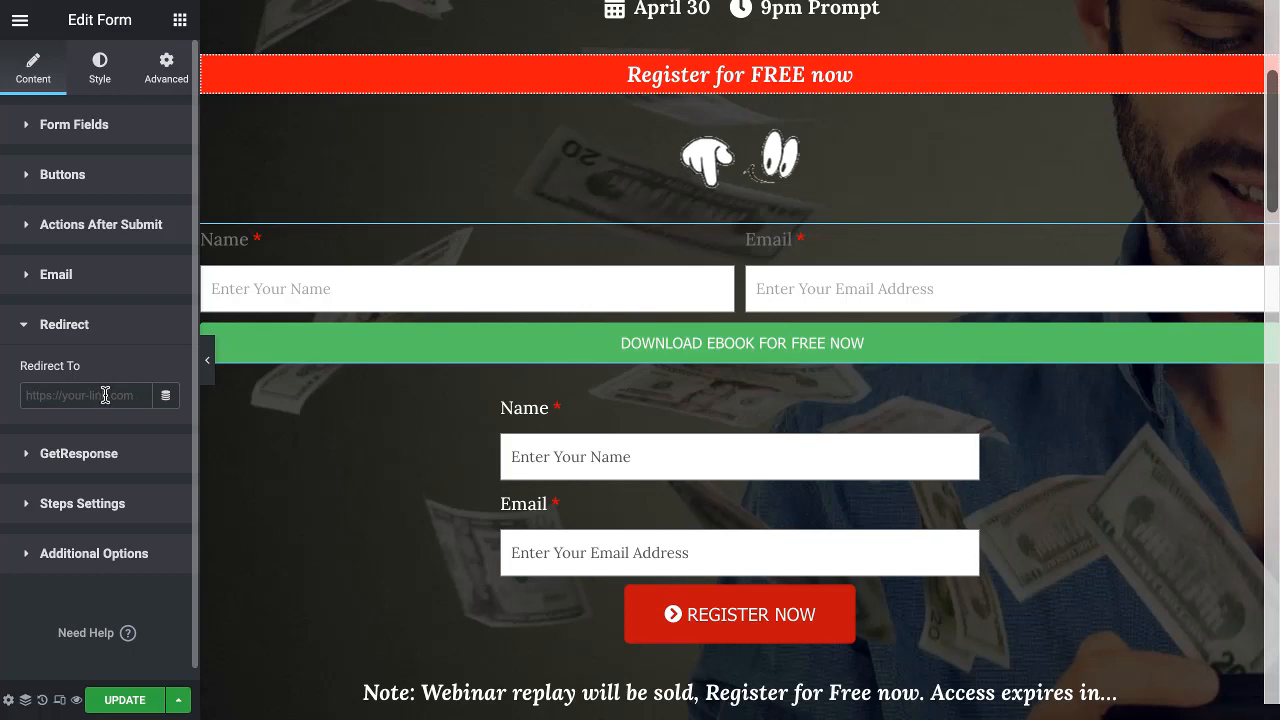
{"action": "left_click", "coordinate": [103, 405]}
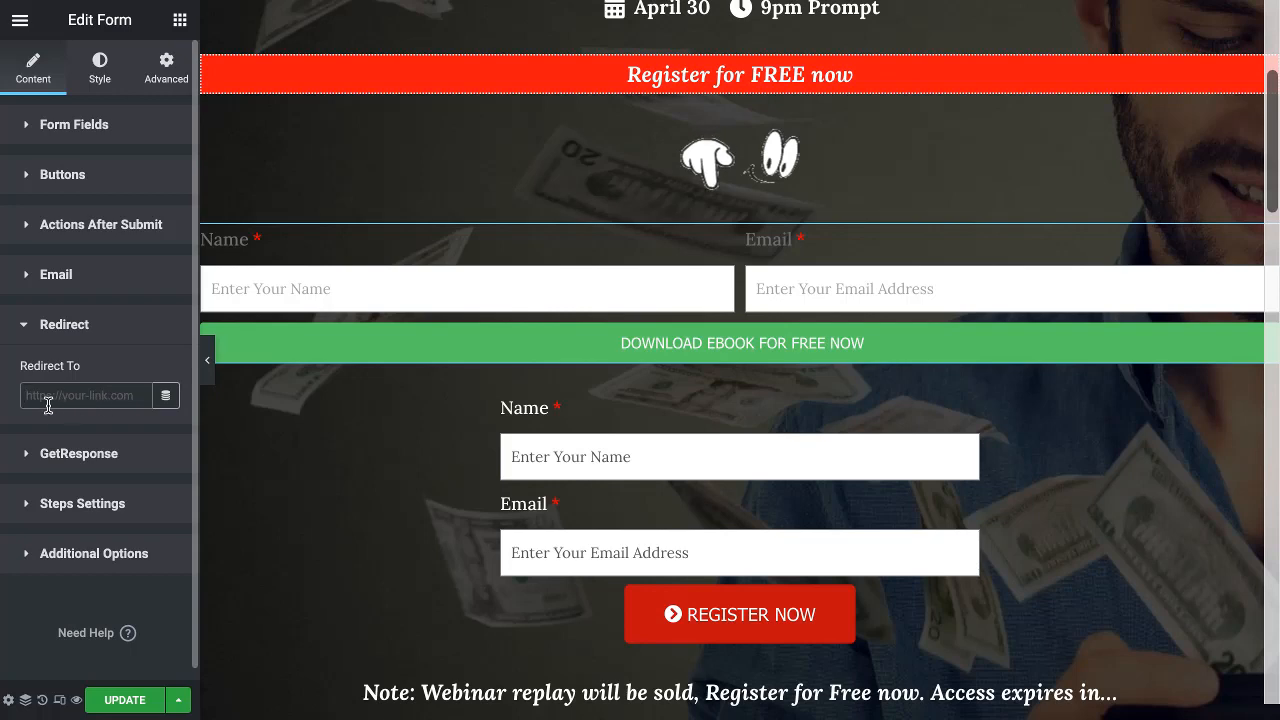
{"action": "key", "text": "ctrl+v"}
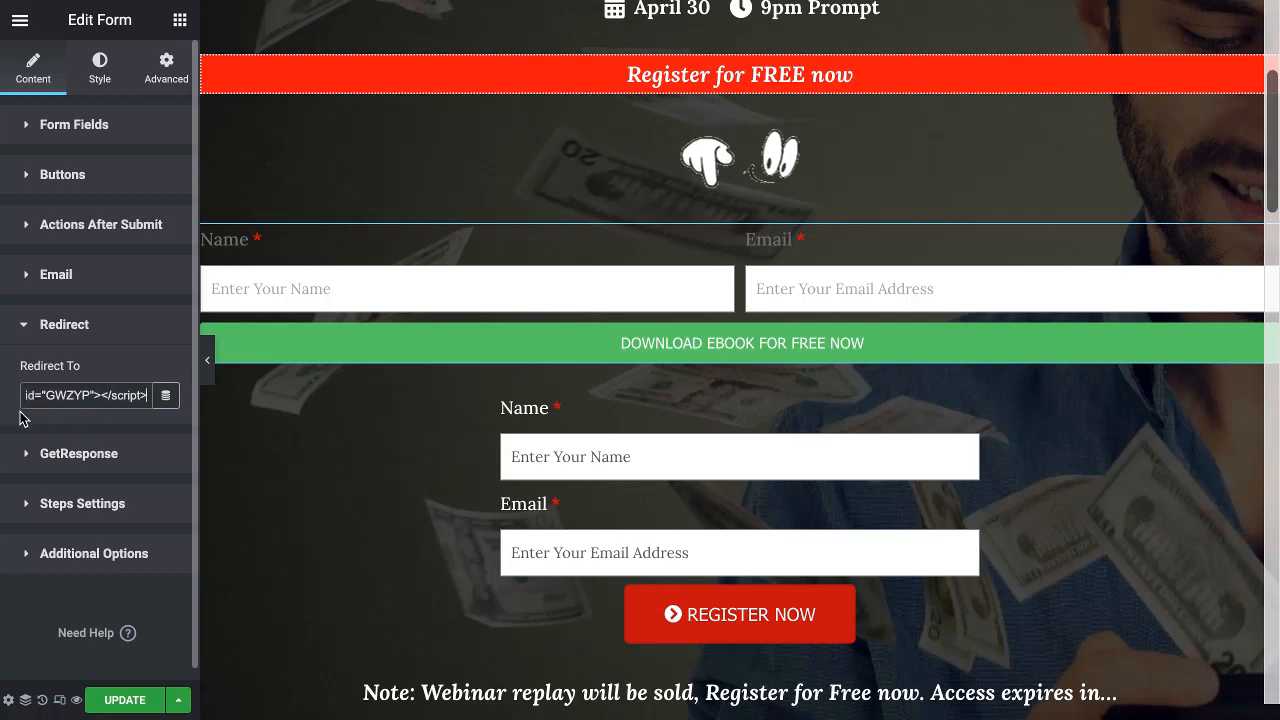
{"action": "key", "text": "ctrl+a"}
{"action": "key", "text": "BackSpace"}
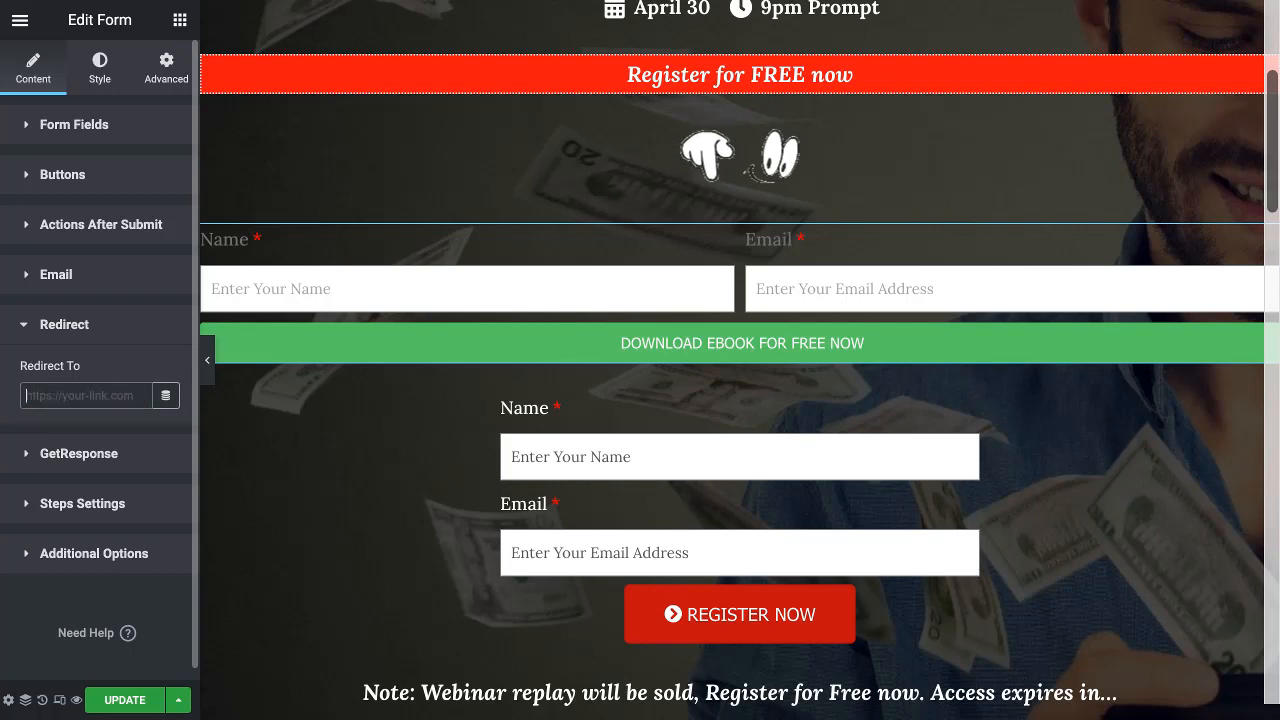
{"action": "left_click", "coordinate": [58, 324]}
Expand the form's GetResponse settings and switch to GetResponse to open the API page of its integrations
{"action": "left_click", "coordinate": [62, 377]}
{"action": "scroll", "coordinate": [105, 400], "scroll_direction": "down", "scroll_amount": 2}
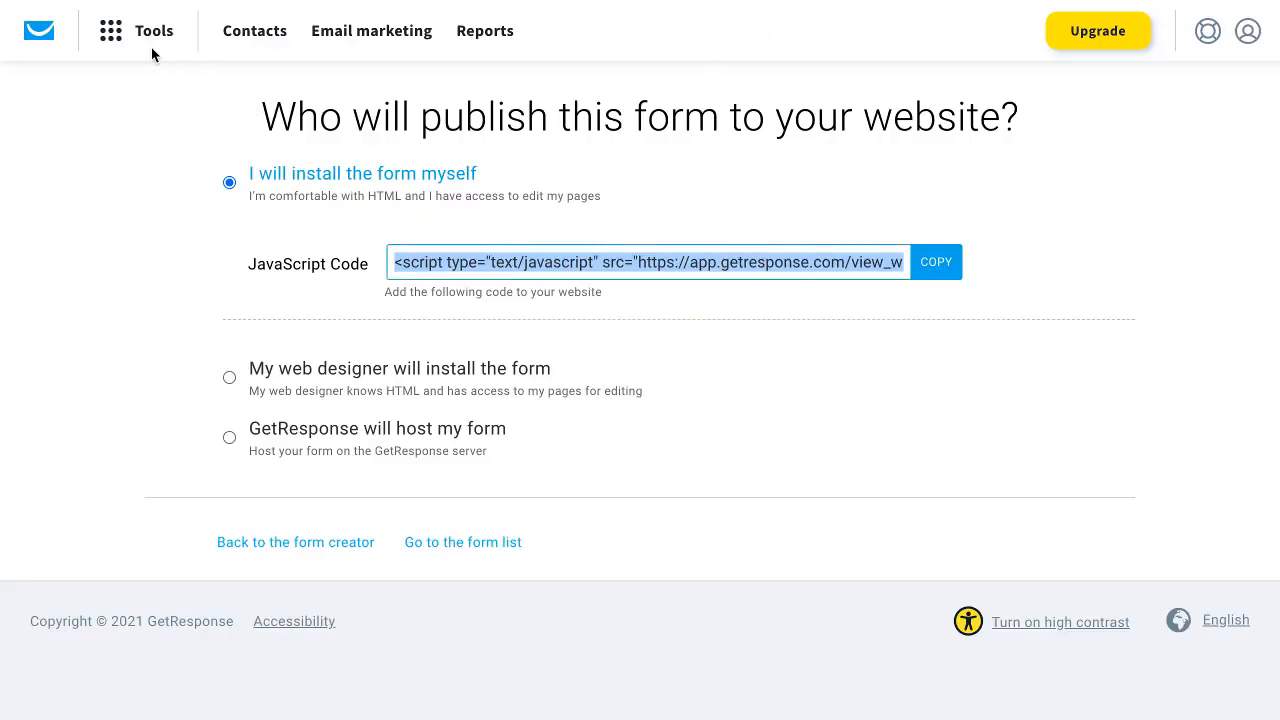
{"action": "left_click", "coordinate": [128, 38]}
{"action": "scroll", "coordinate": [103, 390], "scroll_direction": "down", "scroll_amount": 1}
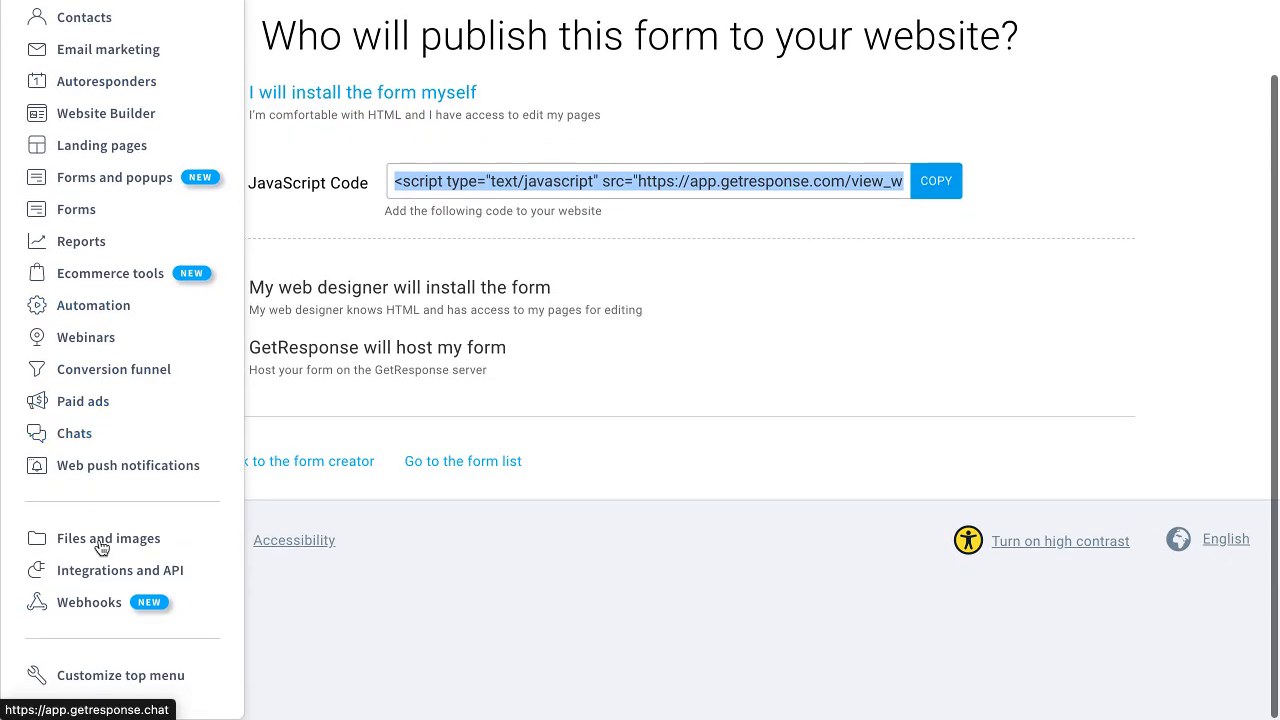
{"action": "left_click", "coordinate": [120, 570]}
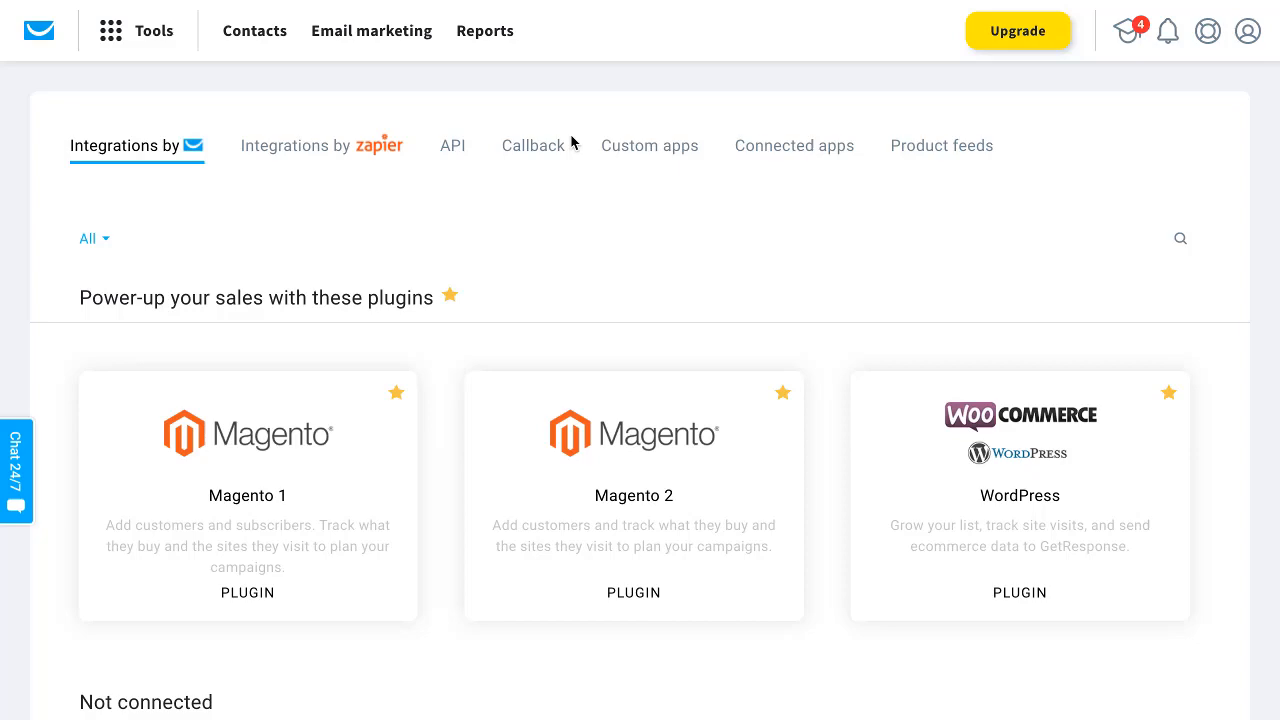
{"action": "left_click", "coordinate": [452, 148]}
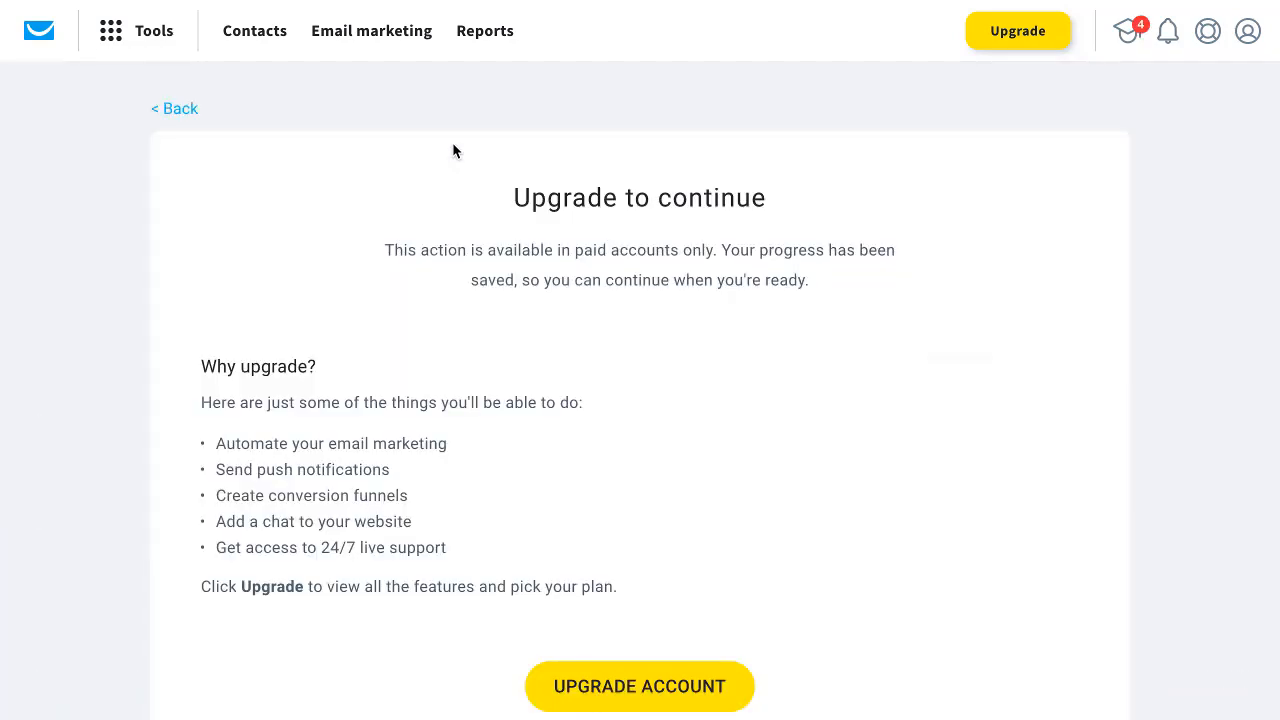
Examine the account upgrade page, including the listed benefits and the starting price
{"action": "scroll", "coordinate": [438, 253], "scroll_direction": "down", "scroll_amount": 2}
{"action": "scroll", "coordinate": [441, 267], "scroll_direction": "up", "scroll_amount": 2}
{"action": "scroll", "coordinate": [450, 285], "scroll_direction": "down", "scroll_amount": 2}
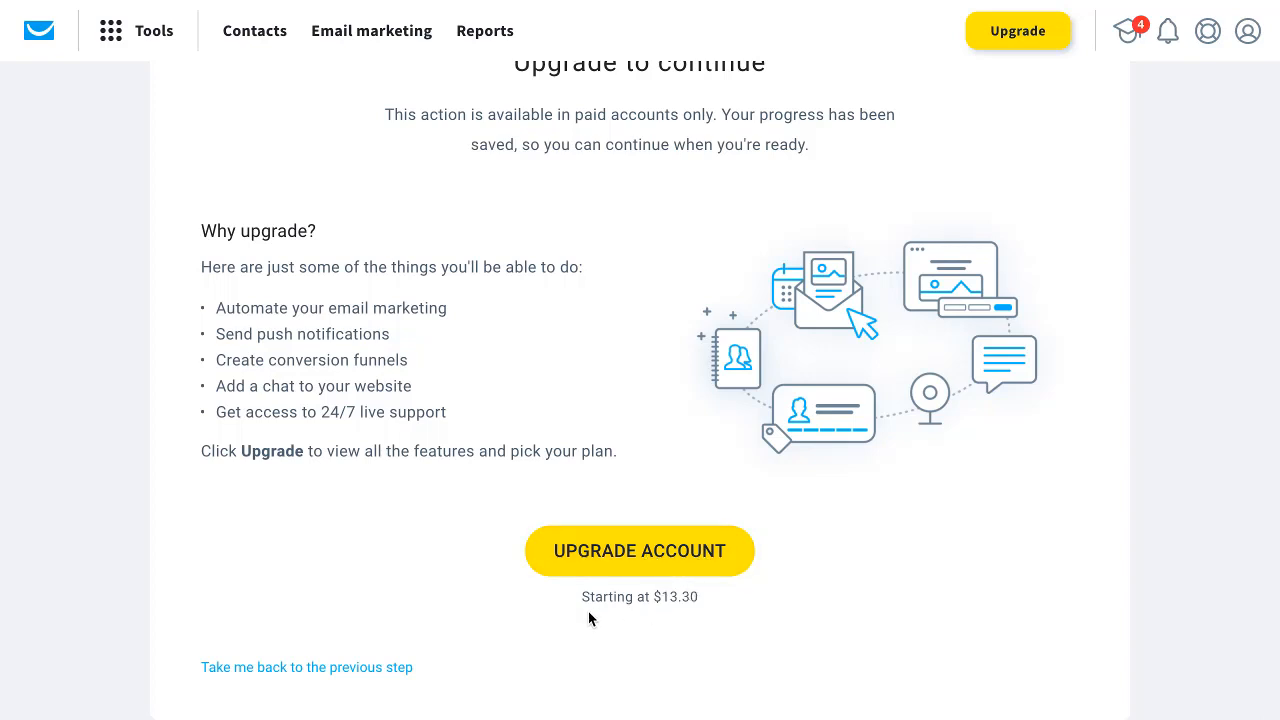
{"action": "left_click_drag", "start_coordinate": [691, 593], "coordinate": [628, 598]}
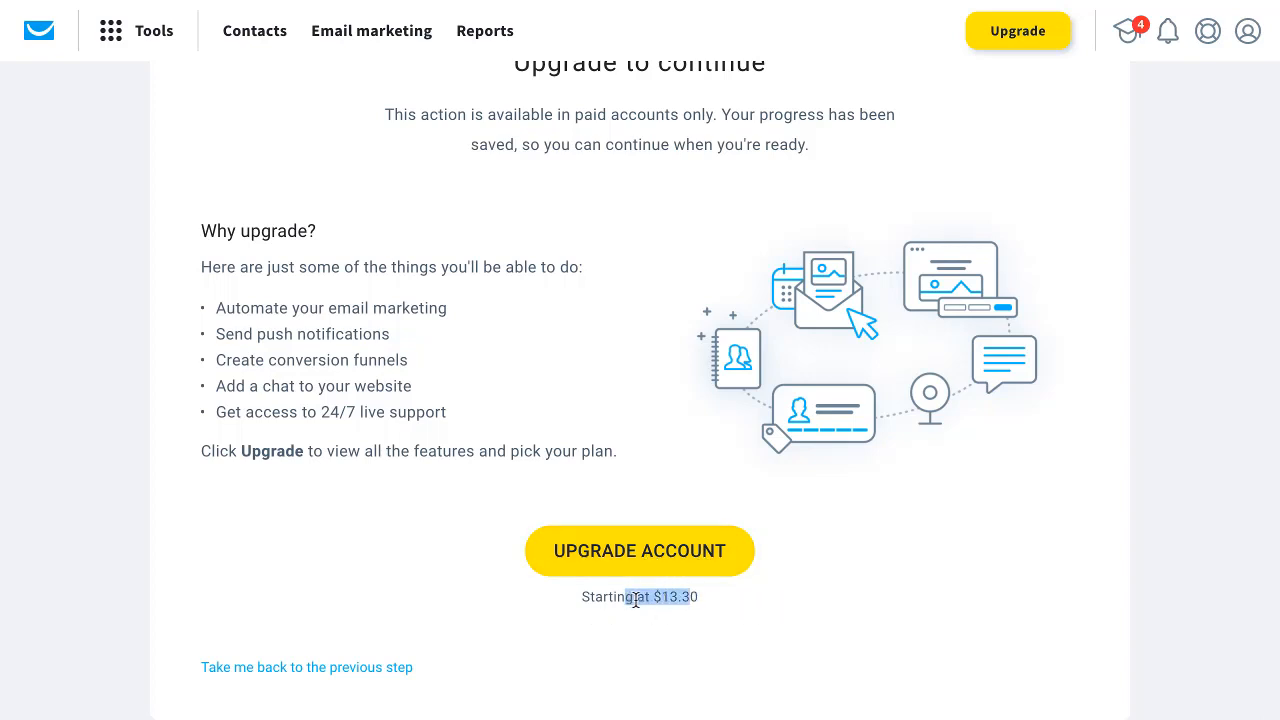
{"action": "left_click", "coordinate": [638, 597]}
{"action": "scroll", "coordinate": [667, 597], "scroll_direction": "up", "scroll_amount": 2}
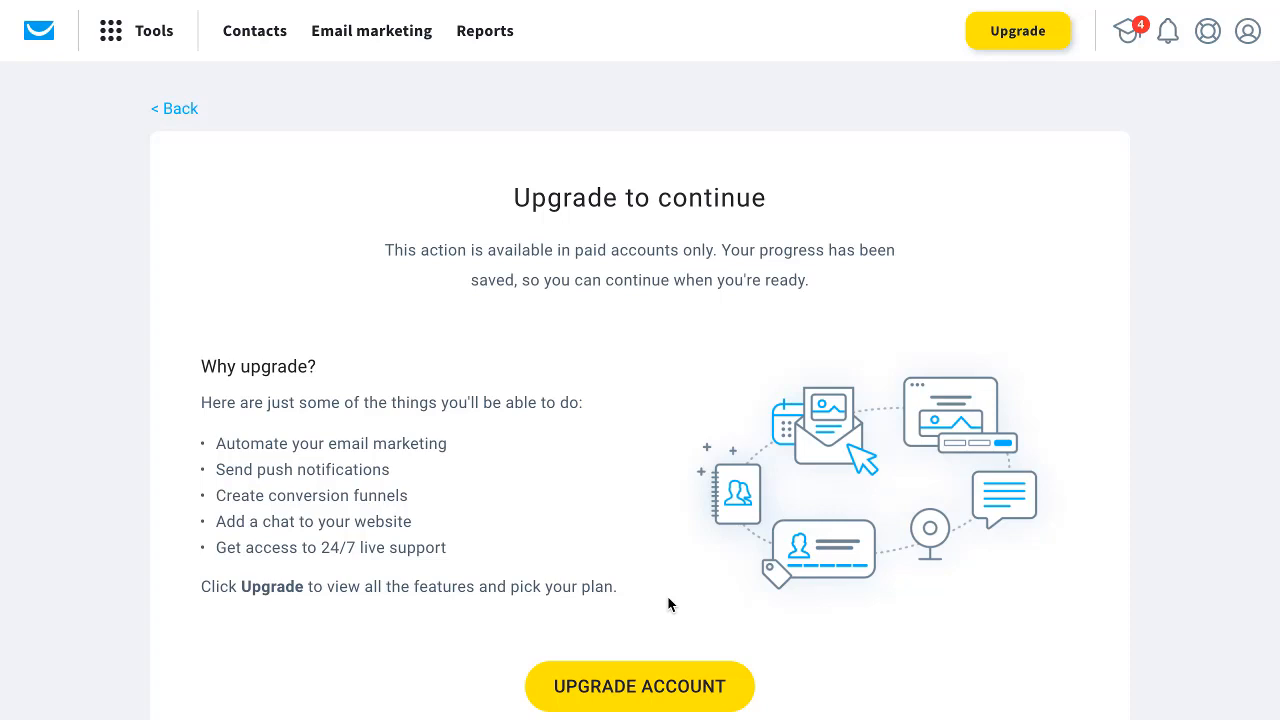
{"action": "scroll", "coordinate": [531, 575], "scroll_direction": "down", "scroll_amount": 2}
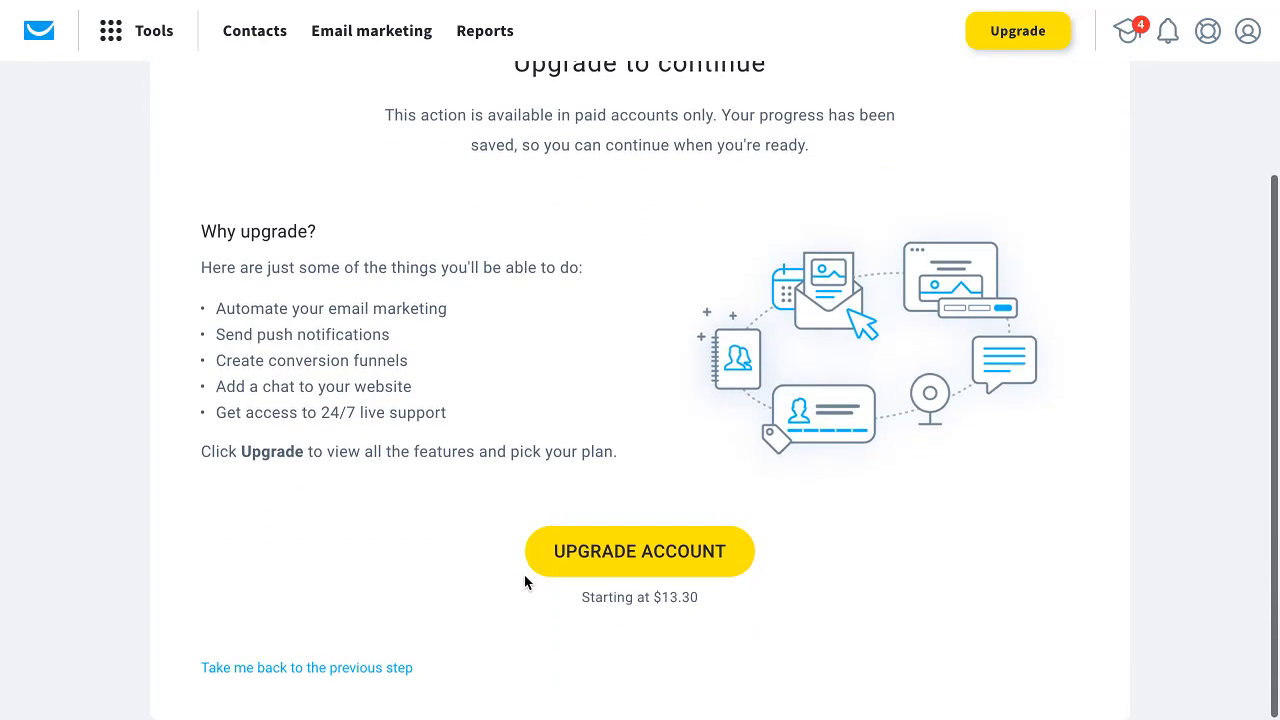
{"action": "scroll", "coordinate": [524, 574], "scroll_direction": "up", "scroll_amount": 1}
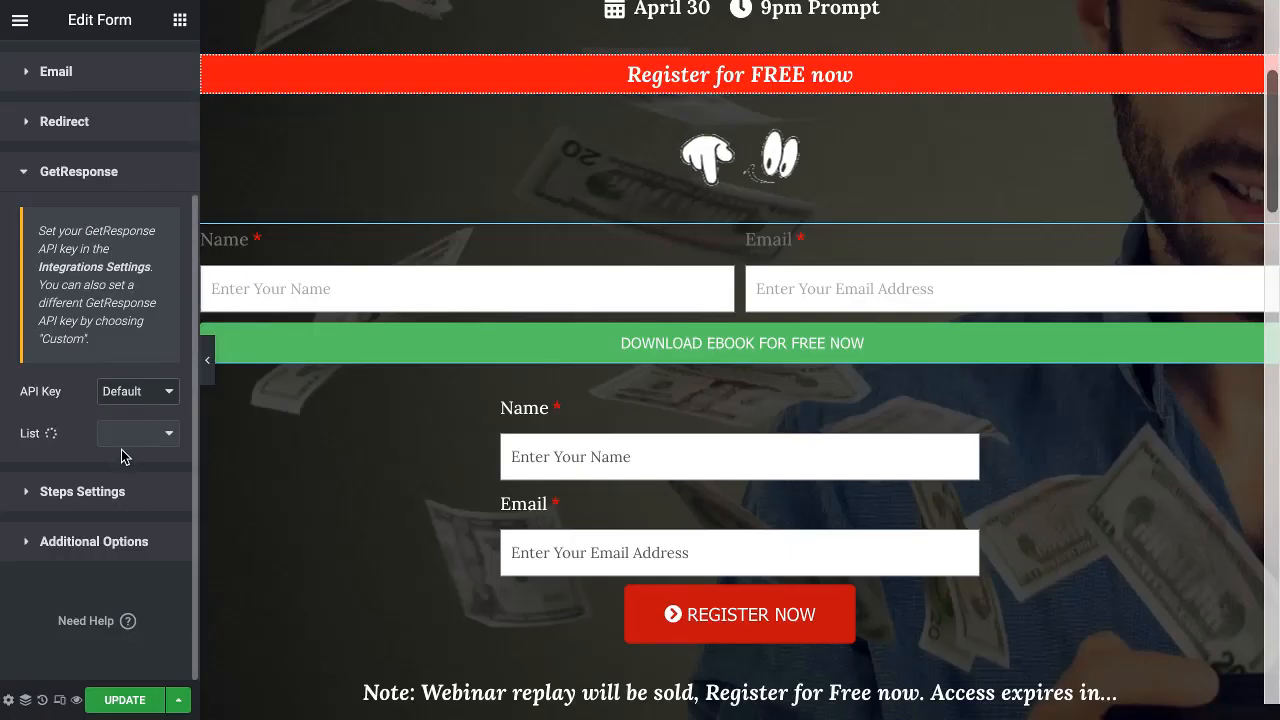
Try the Custom API key option in the form's GetResponse settings and switch back to Default
{"action": "left_click", "coordinate": [129, 399]}
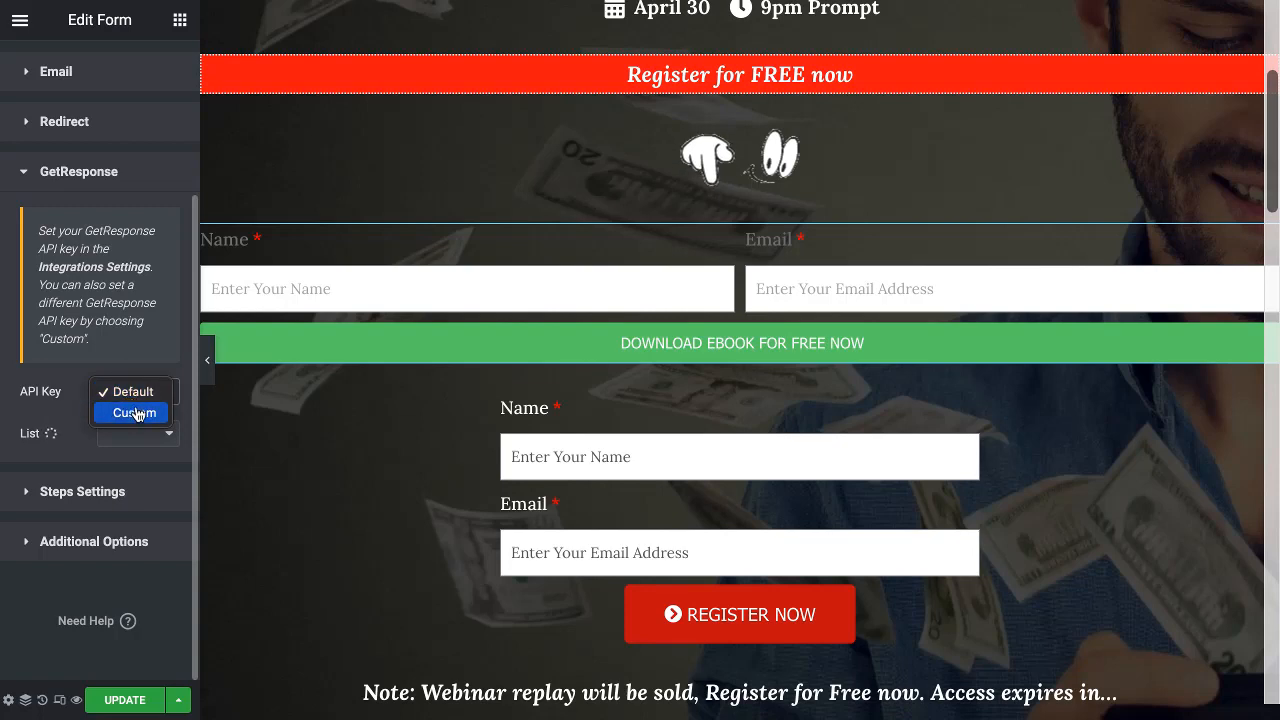
{"action": "left_click", "coordinate": [136, 413]}
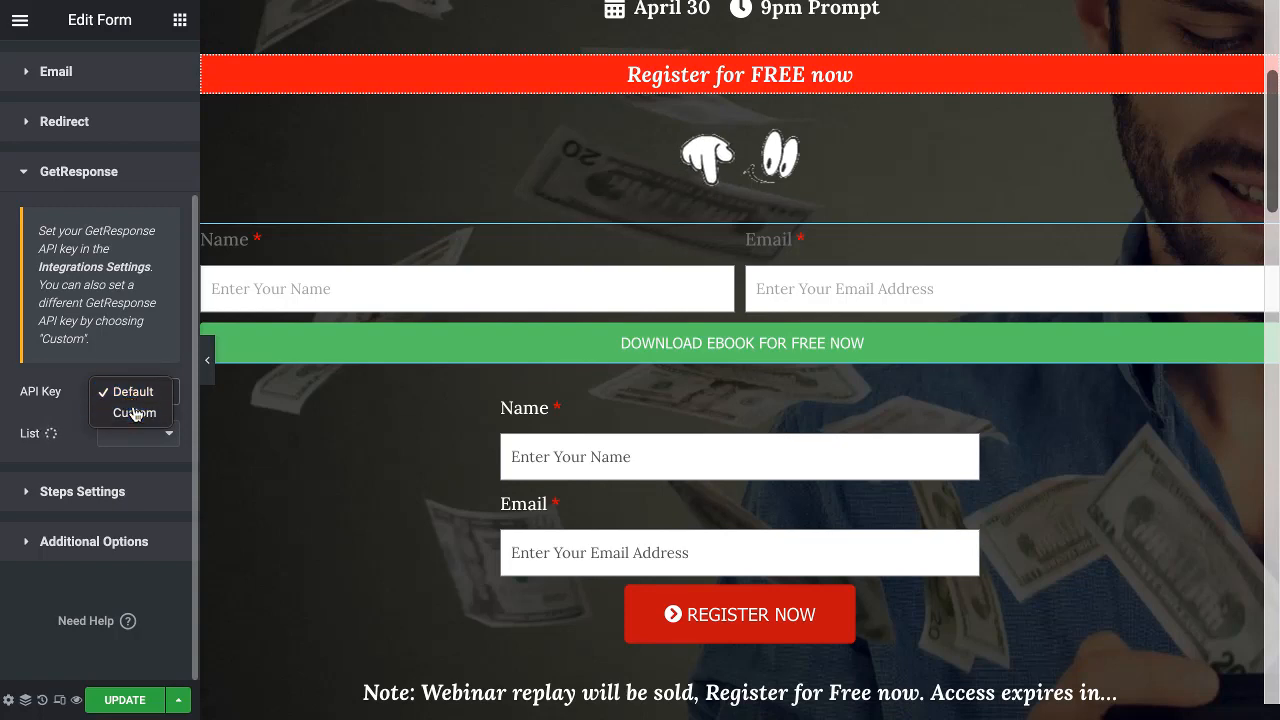
{"action": "left_click", "coordinate": [133, 401]}
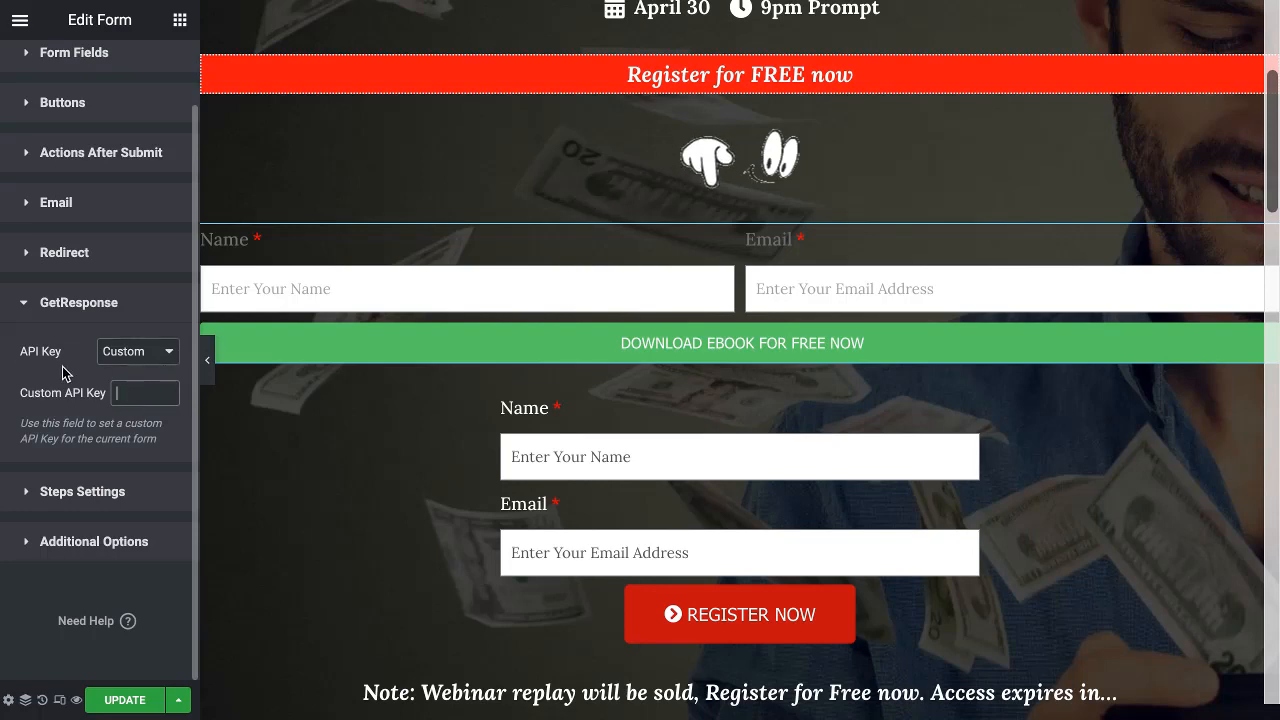
{"action": "left_click", "coordinate": [130, 352]}
{"action": "left_click", "coordinate": [133, 331]}
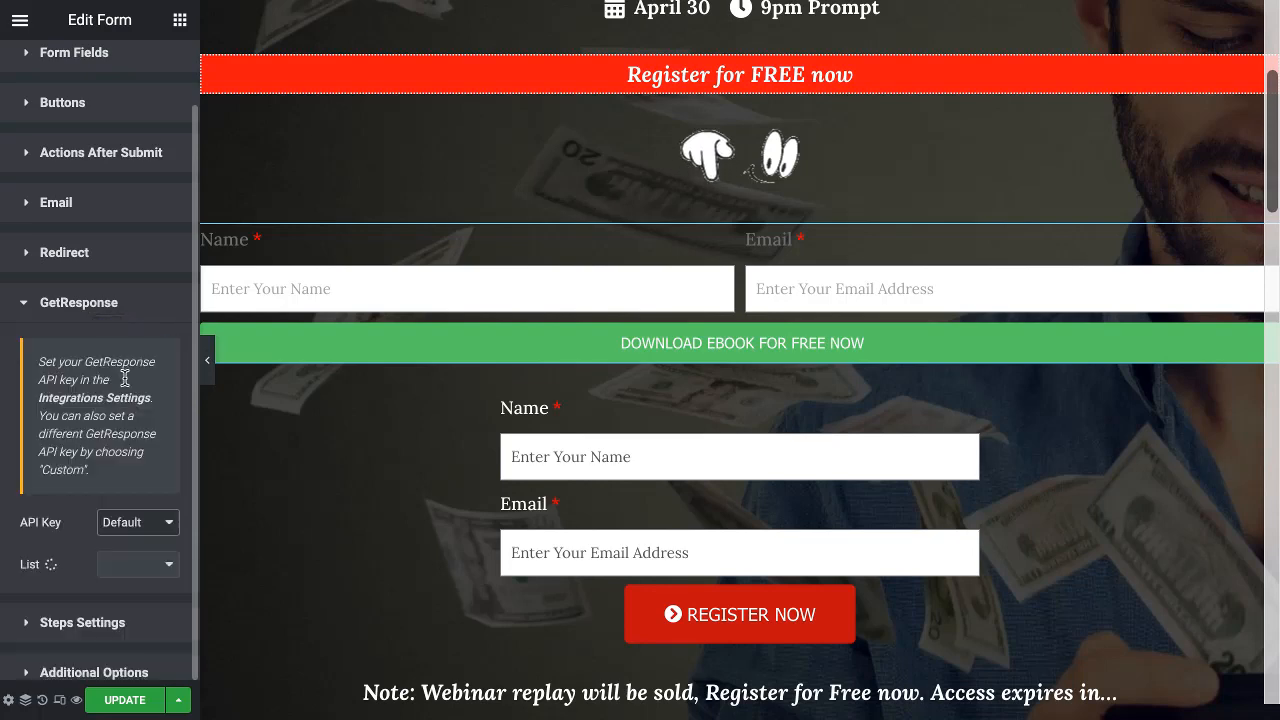
Review the API key note and List option of the form's GetResponse action, and collapse its settings
{"action": "scroll", "coordinate": [113, 510], "scroll_direction": "down", "scroll_amount": 1}
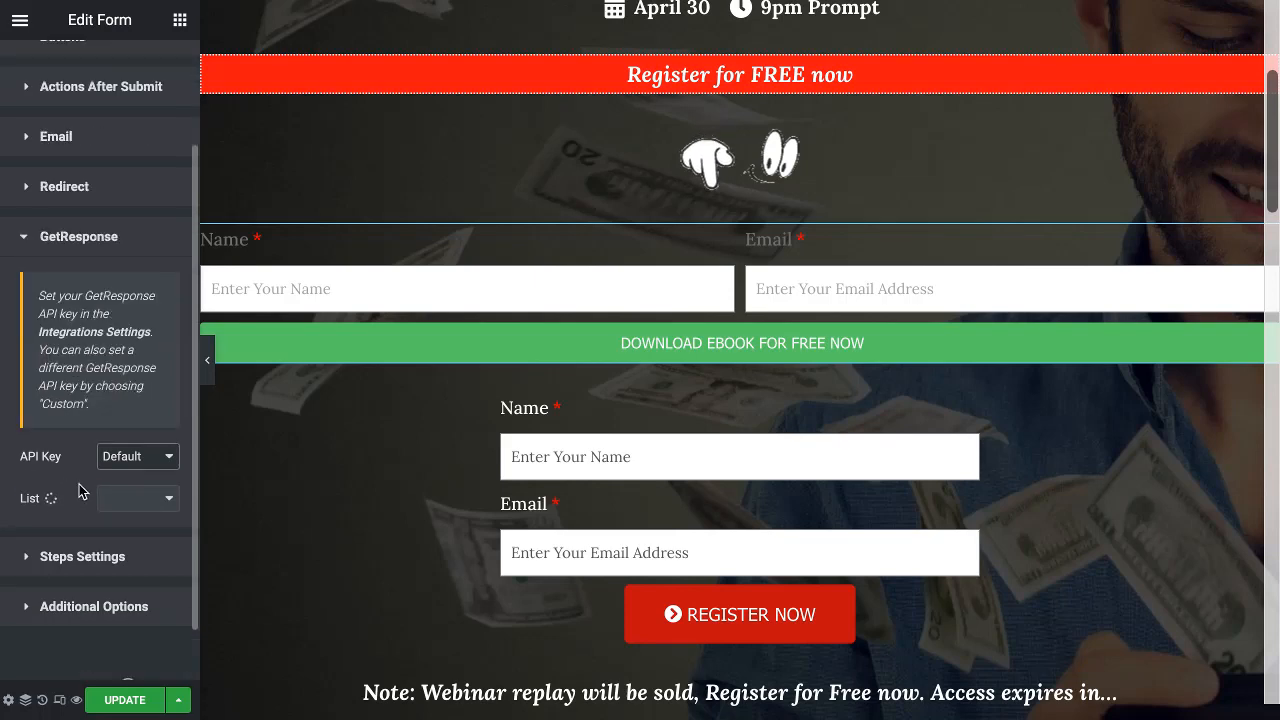
{"action": "left_click_drag", "start_coordinate": [27, 500], "coordinate": [1, 500]}
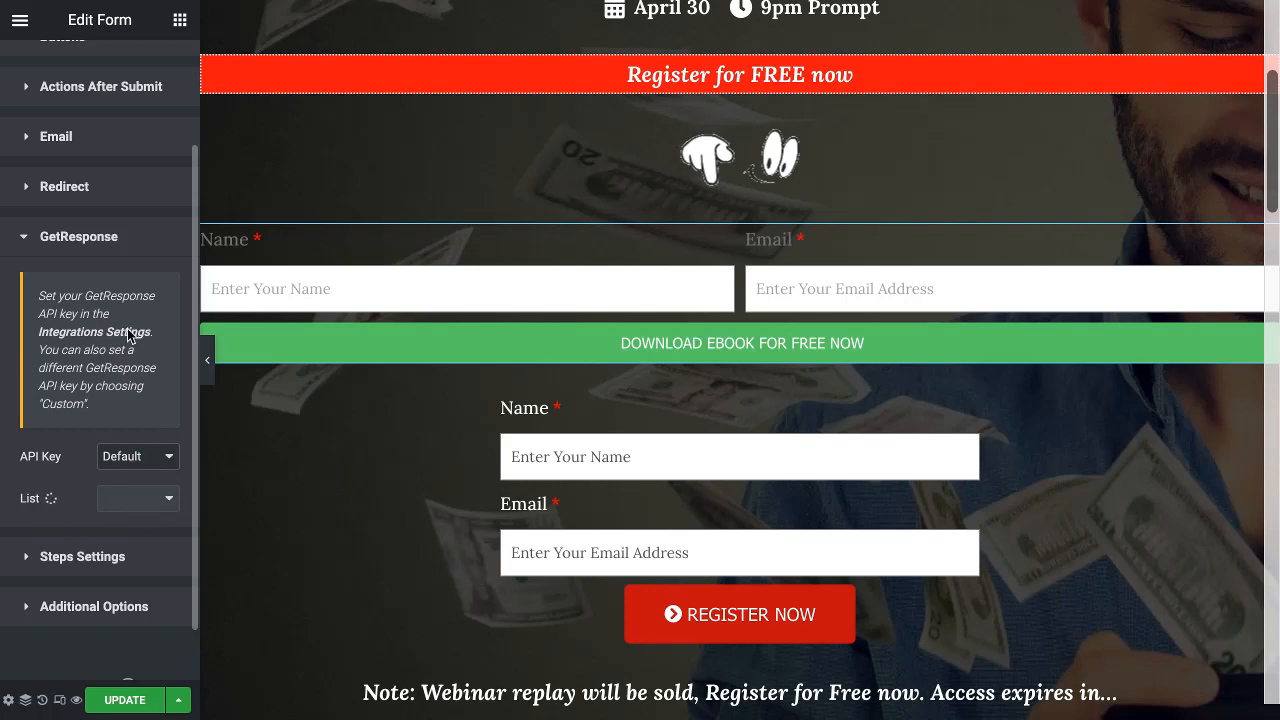
{"action": "left_click", "coordinate": [118, 250]}
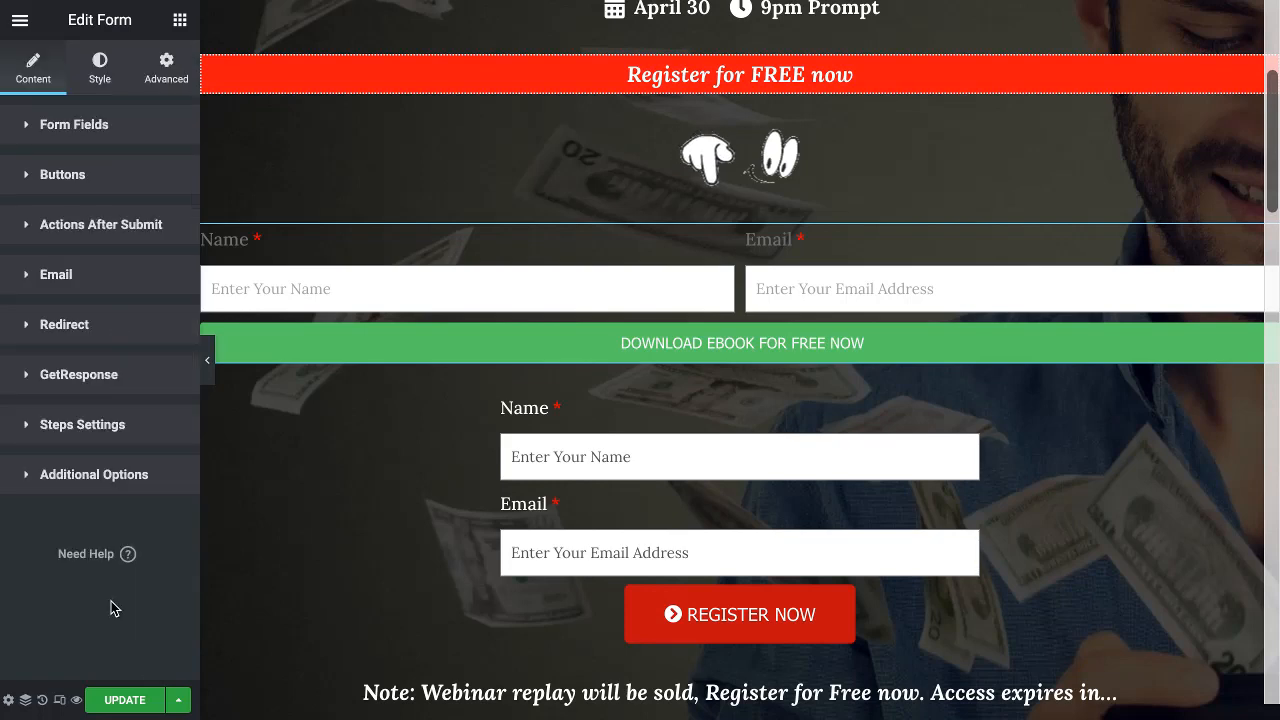
Review the form's additional options and its style settings for gaps, labels, HTML field, buttons and messages
{"action": "left_click", "coordinate": [110, 489]}
{"action": "left_click", "coordinate": [112, 484]}
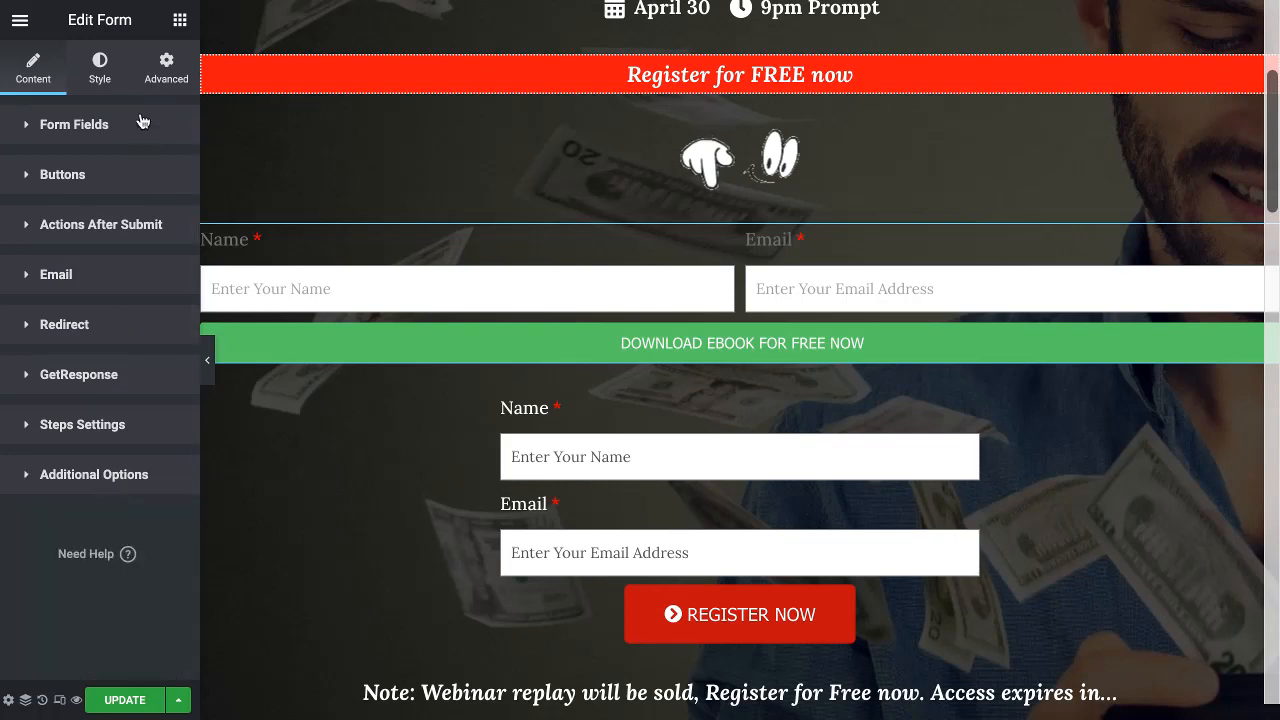
{"action": "left_click", "coordinate": [100, 68]}
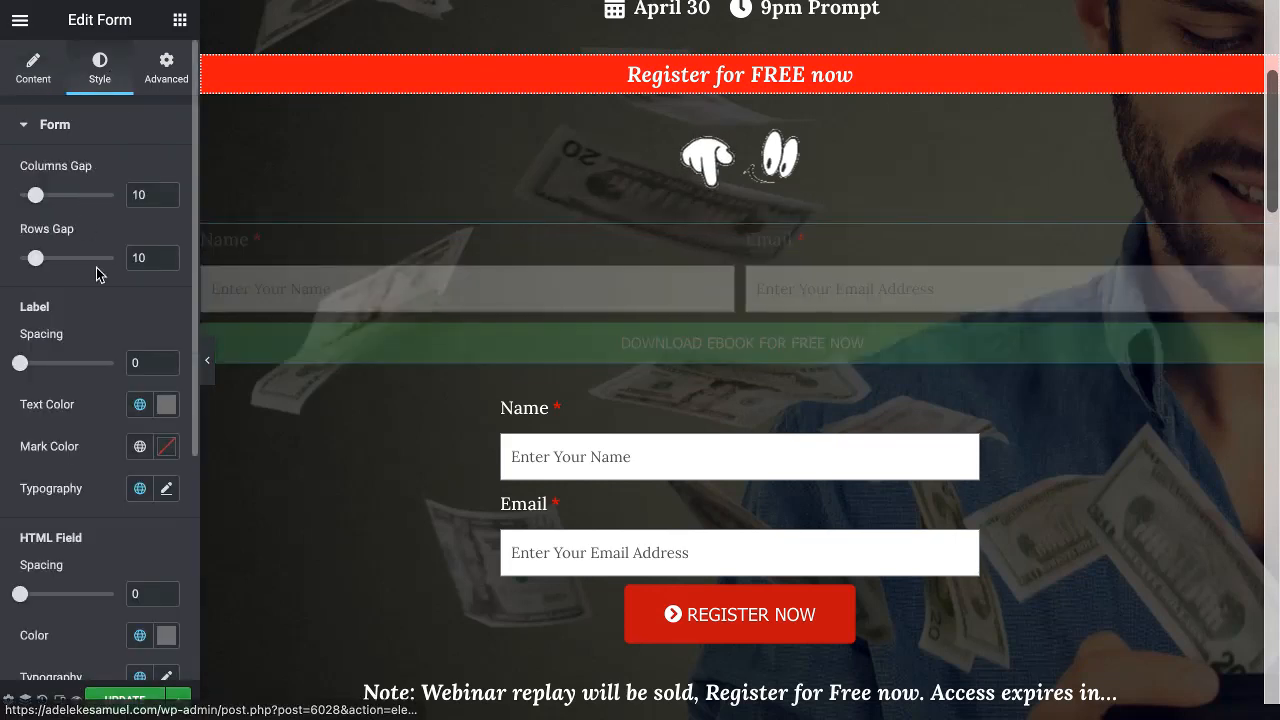
{"action": "scroll", "coordinate": [140, 433], "scroll_direction": "down", "scroll_amount": 4}
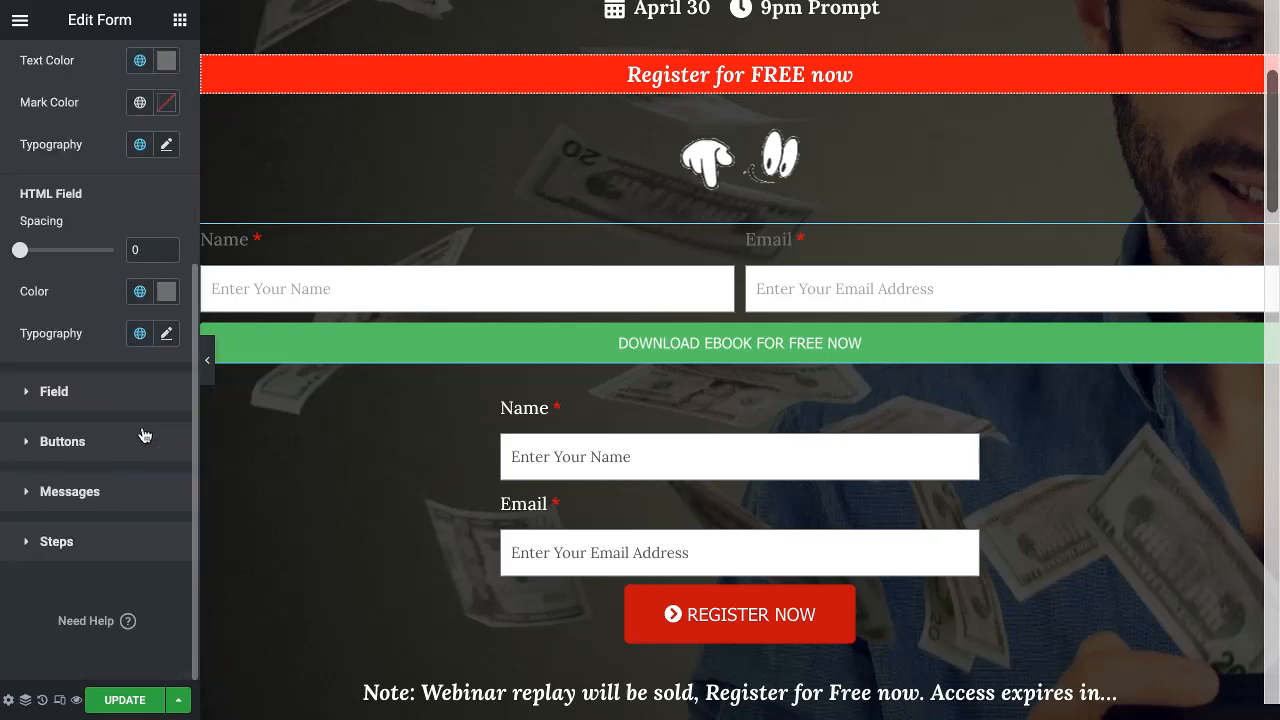
{"action": "scroll", "coordinate": [143, 445], "scroll_direction": "up", "scroll_amount": 4}
{"action": "scroll", "coordinate": [118, 500], "scroll_direction": "down", "scroll_amount": 4}
{"action": "scroll", "coordinate": [104, 449], "scroll_direction": "up", "scroll_amount": 4}
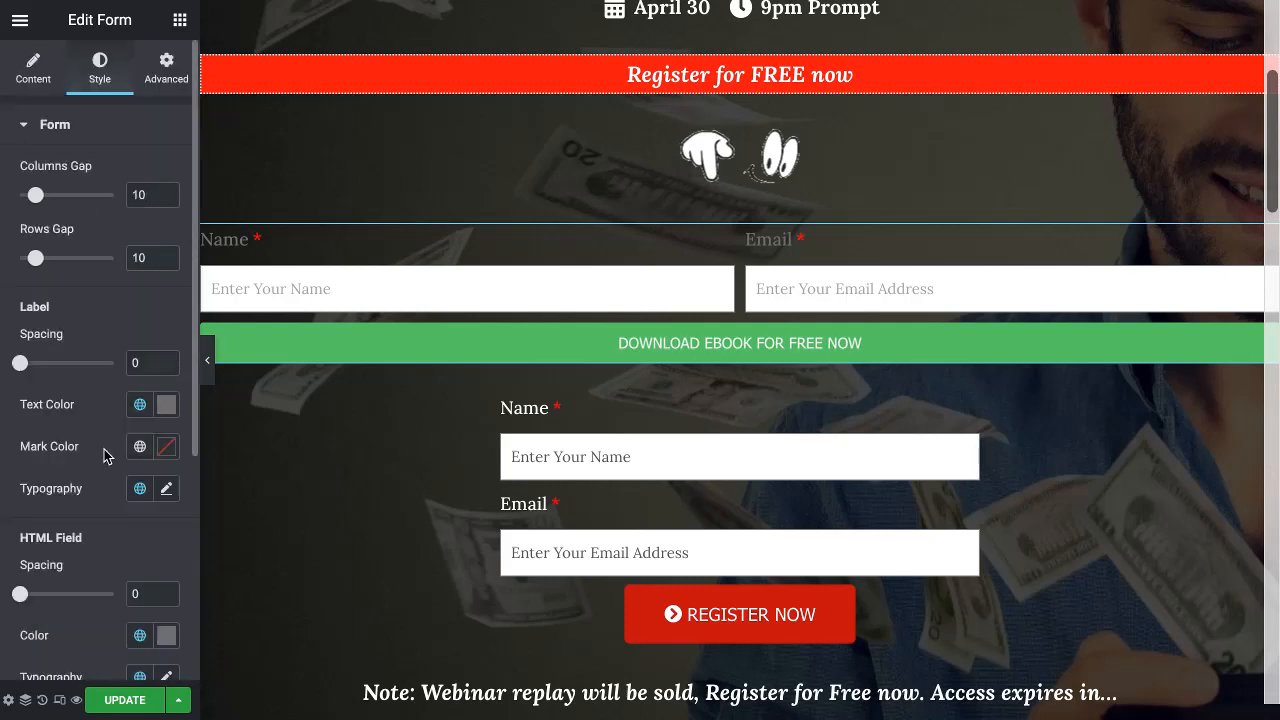
Unlink the form's padding values and set the right and left padding to 50 px each
{"action": "left_click", "coordinate": [163, 88]}
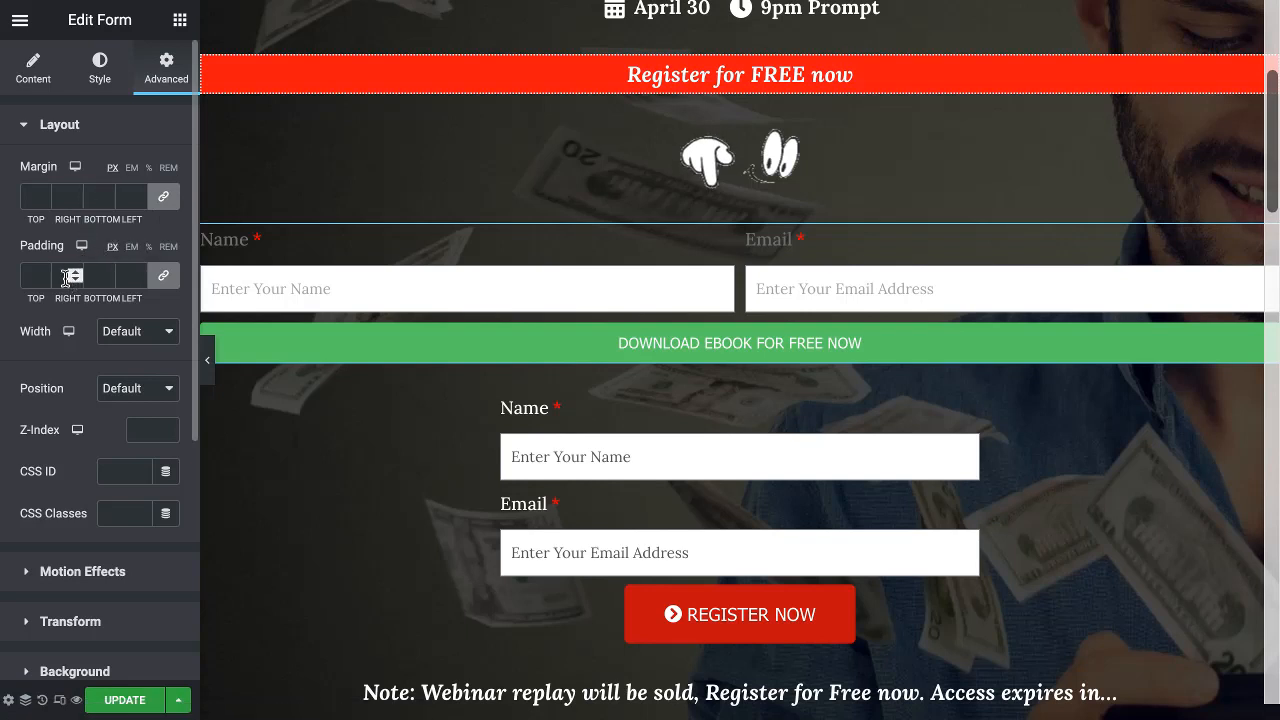
{"action": "left_click", "coordinate": [163, 275]}
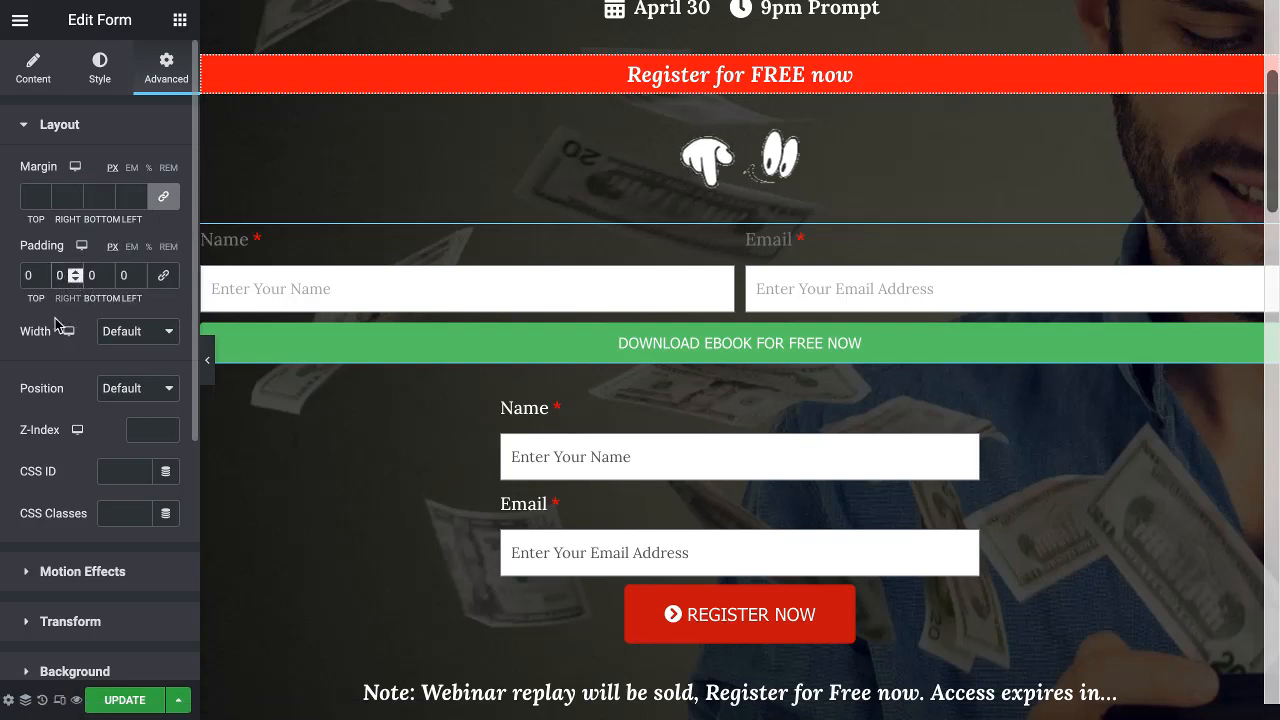
{"action": "type", "text": "50"}
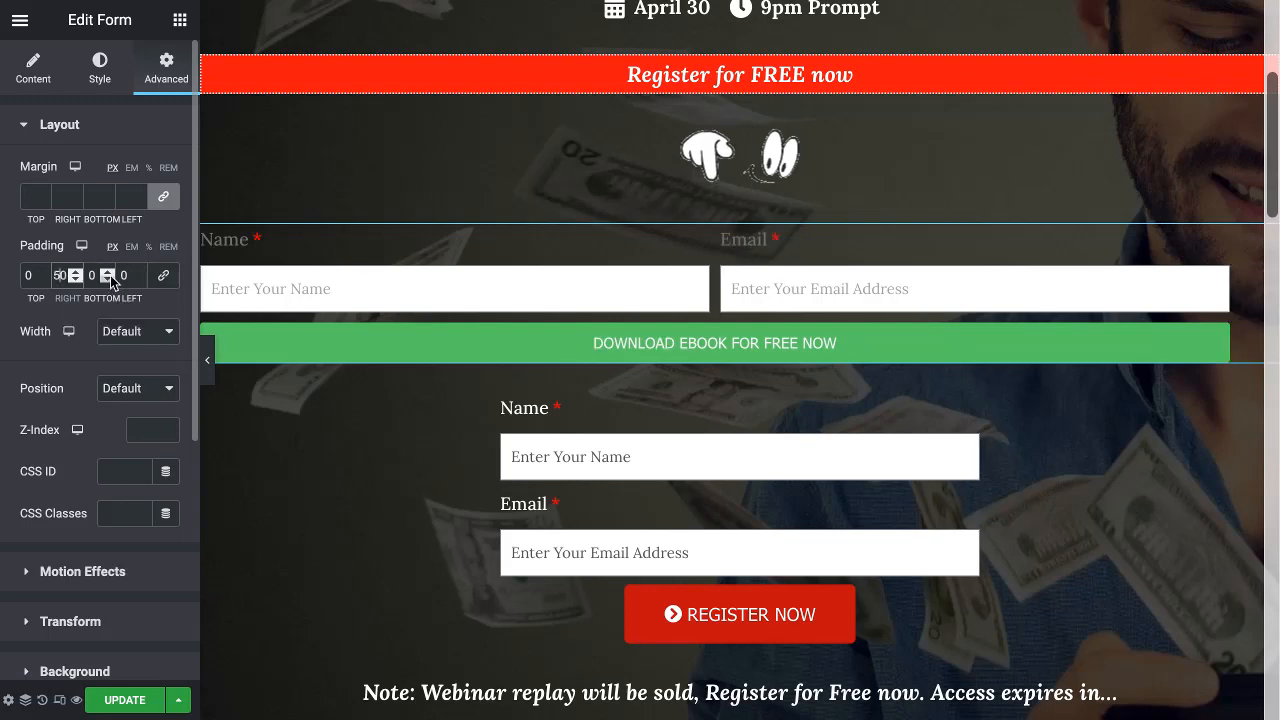
{"action": "left_click", "coordinate": [120, 276]}
{"action": "type", "text": "50"}
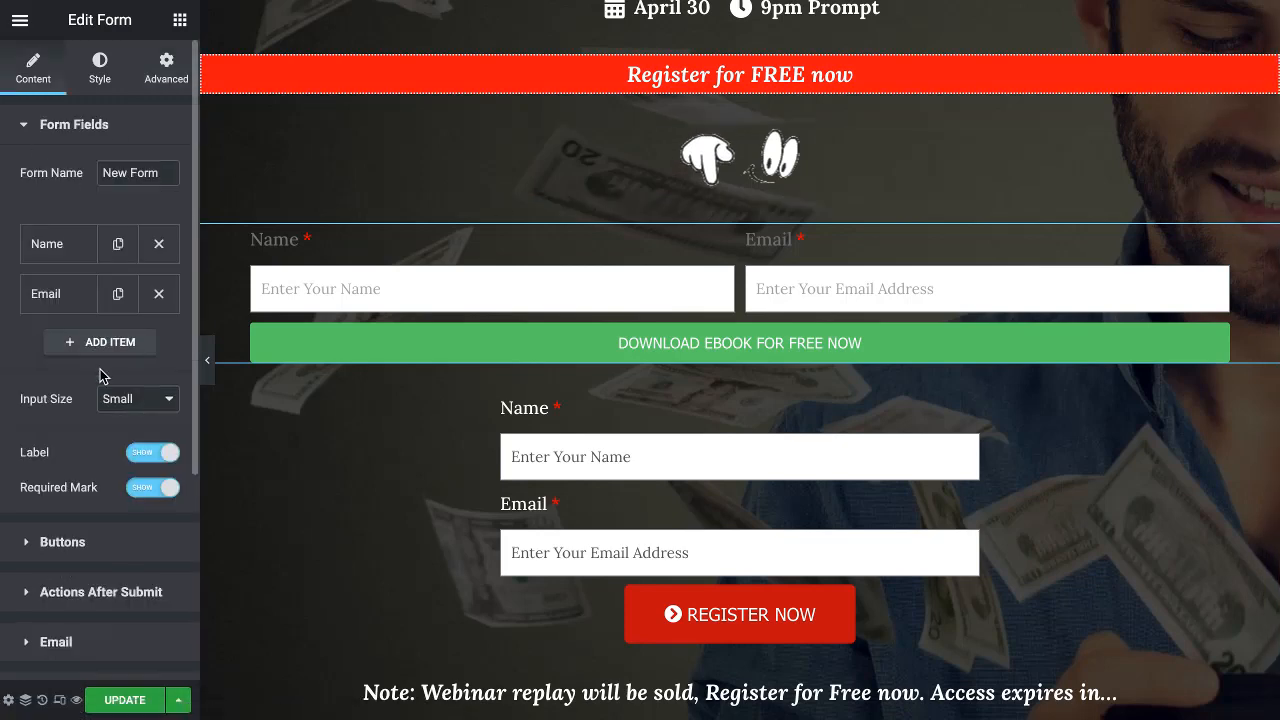
Set the column width of the form's Name field to 100%
{"action": "scroll", "coordinate": [109, 411], "scroll_direction": "down", "scroll_amount": 1}
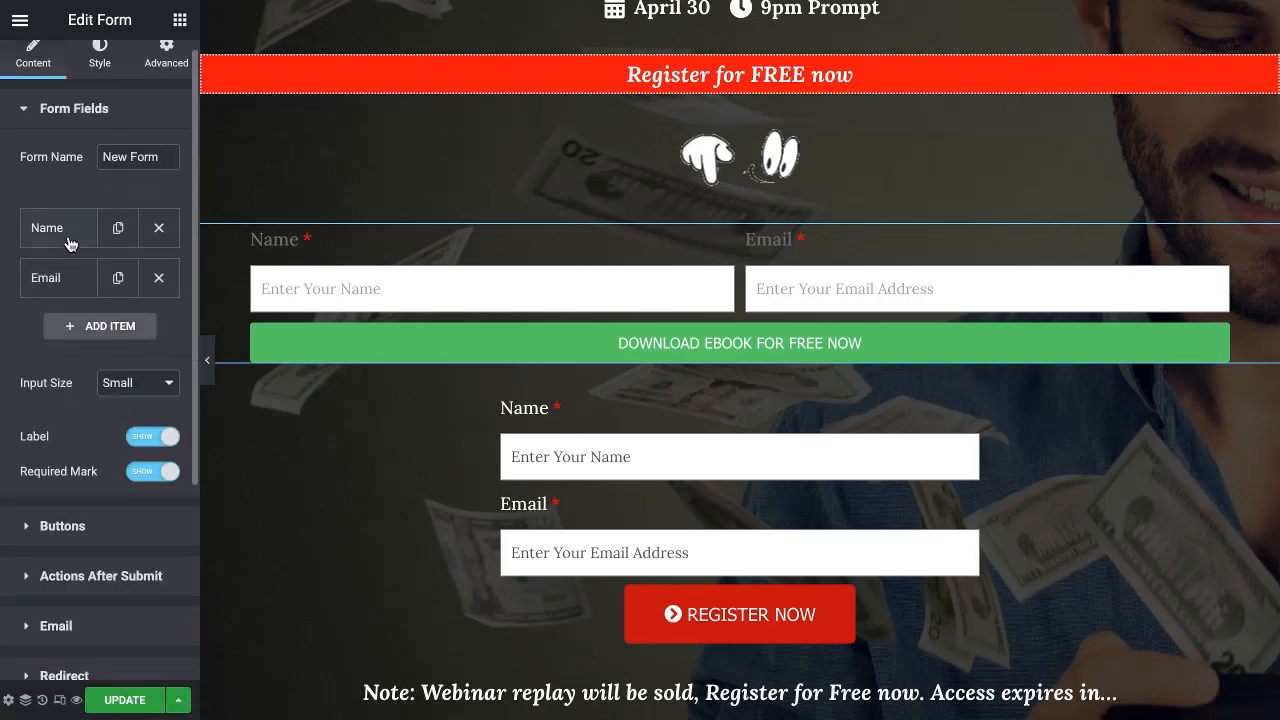
{"action": "left_click", "coordinate": [70, 240]}
{"action": "left_click", "coordinate": [144, 460]}
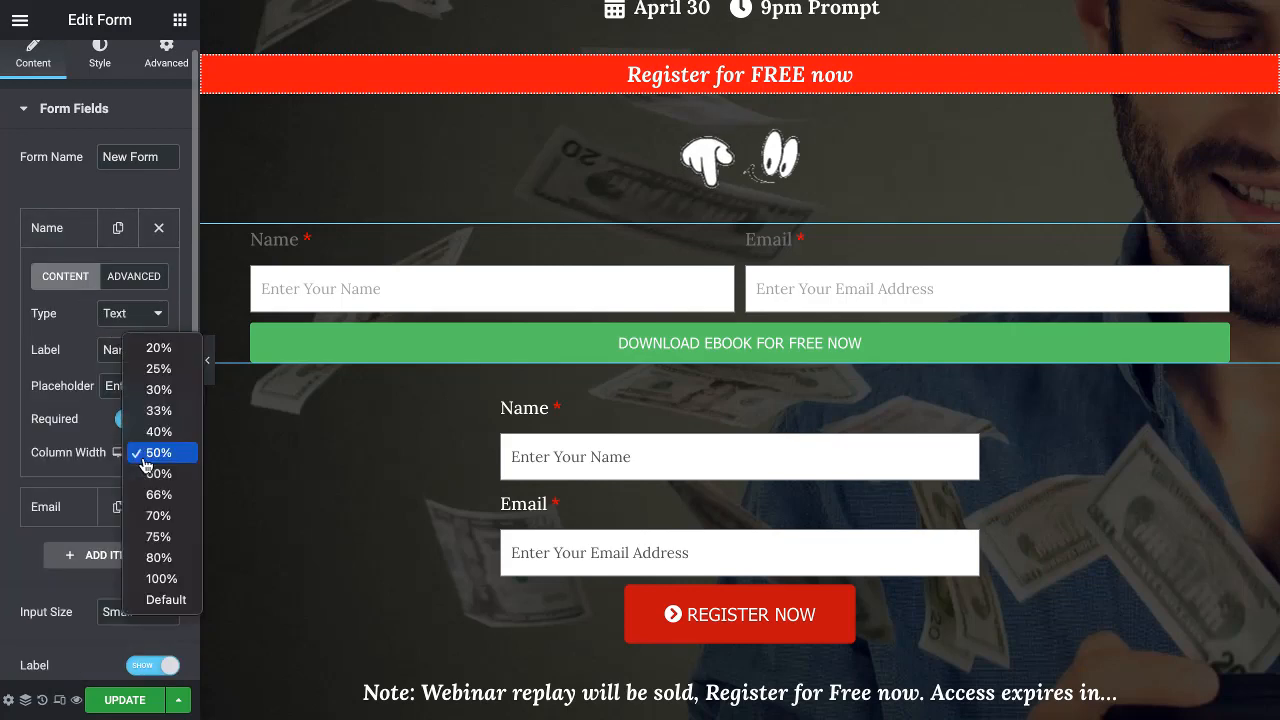
{"action": "left_click", "coordinate": [147, 577]}
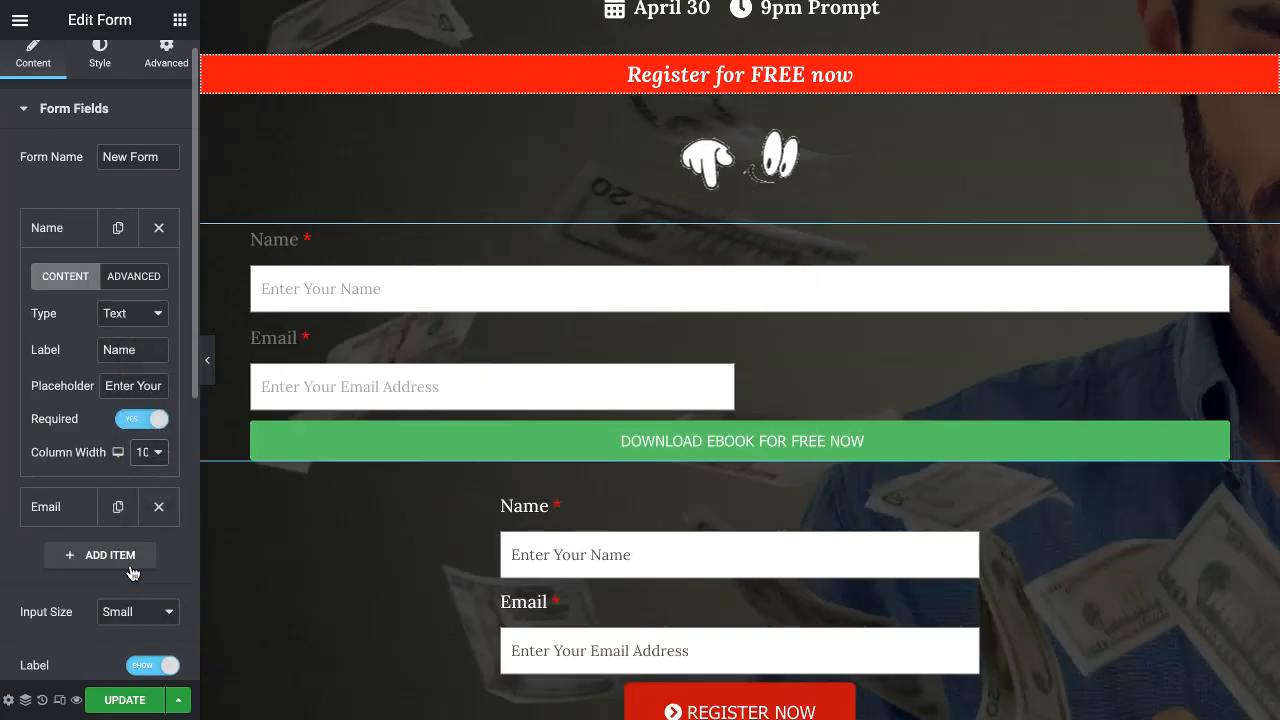
{"action": "left_click", "coordinate": [142, 458]}
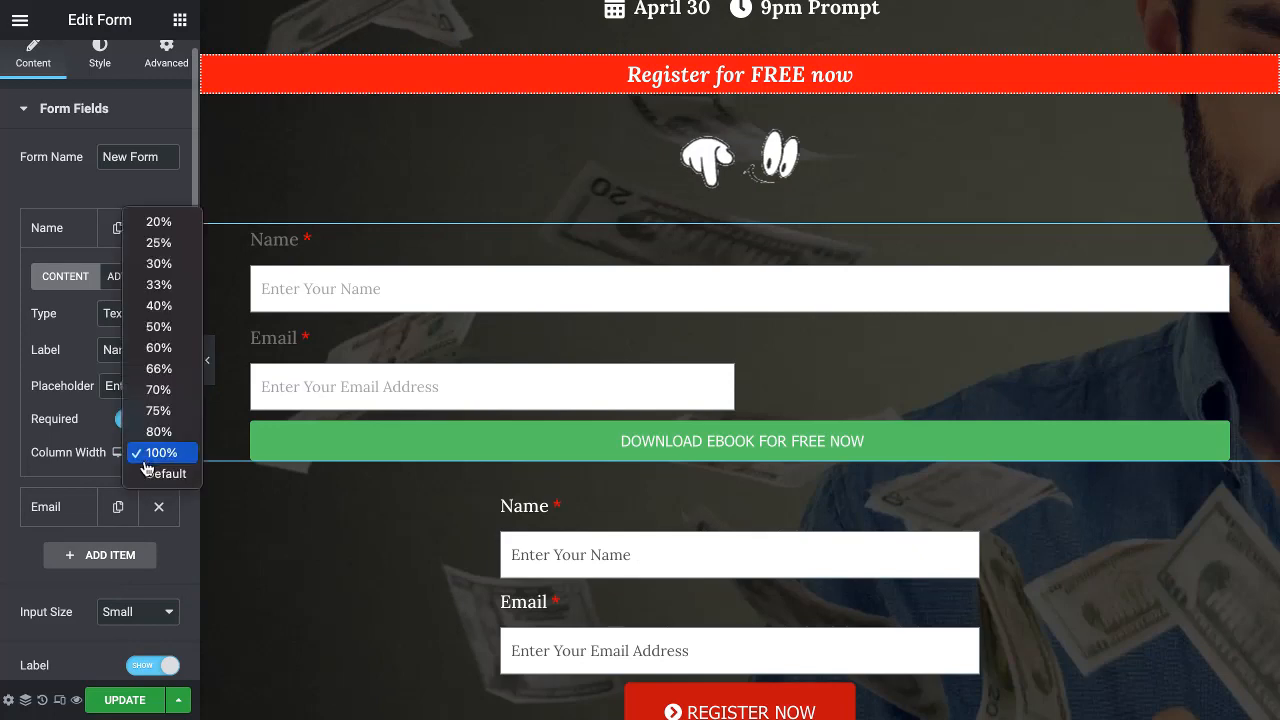
{"action": "left_click", "coordinate": [50, 295]}
{"action": "left_click", "coordinate": [60, 245]}
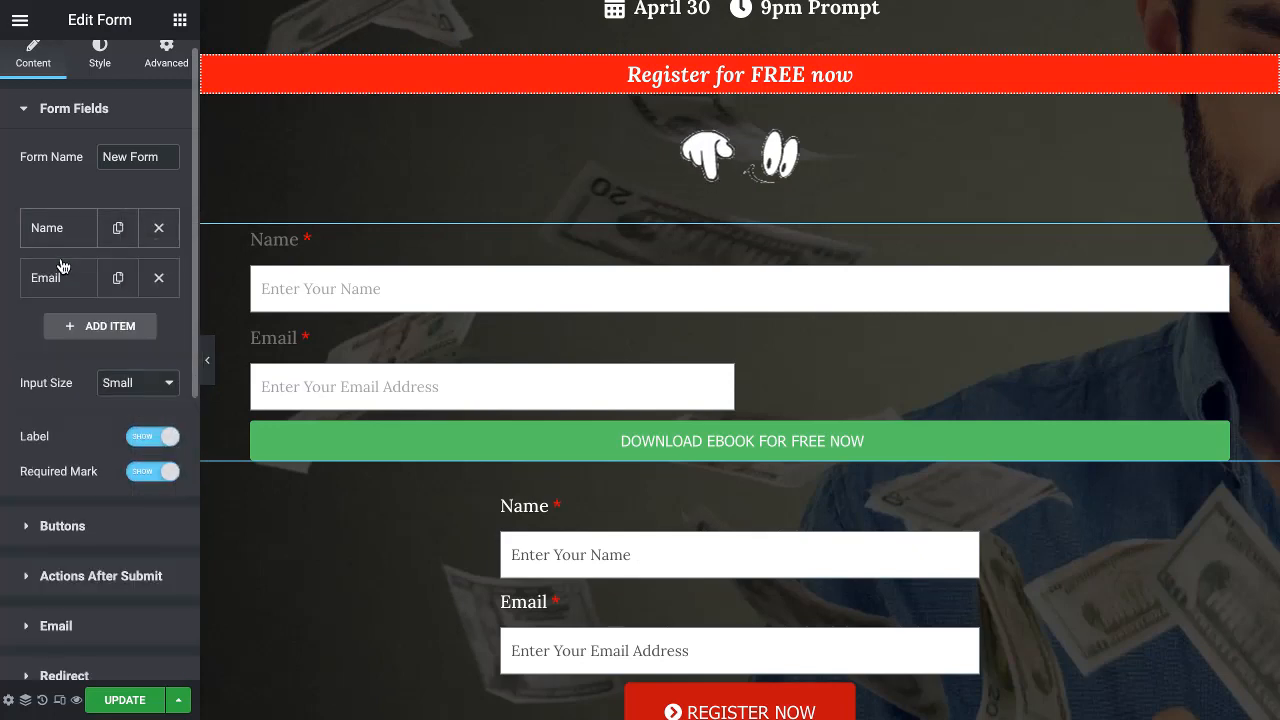
Set the column width of the form's Email field to 100%
{"action": "left_click", "coordinate": [66, 280]}
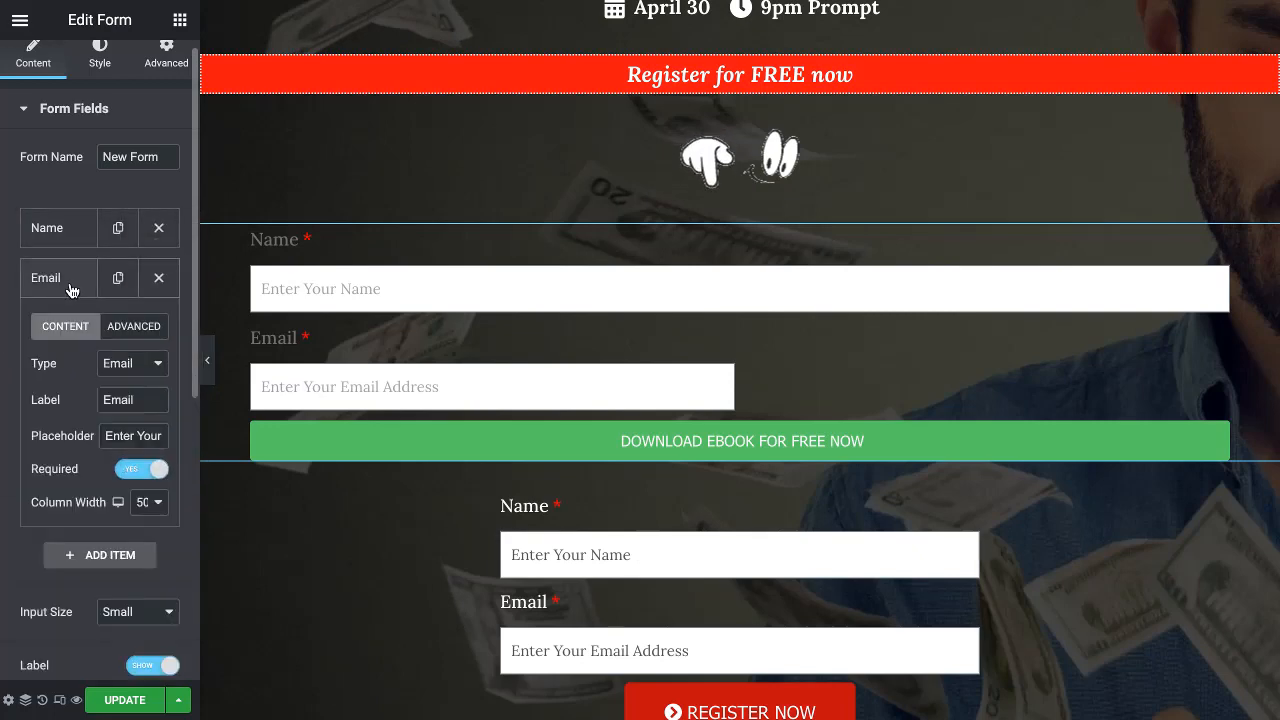
{"action": "left_click", "coordinate": [150, 502]}
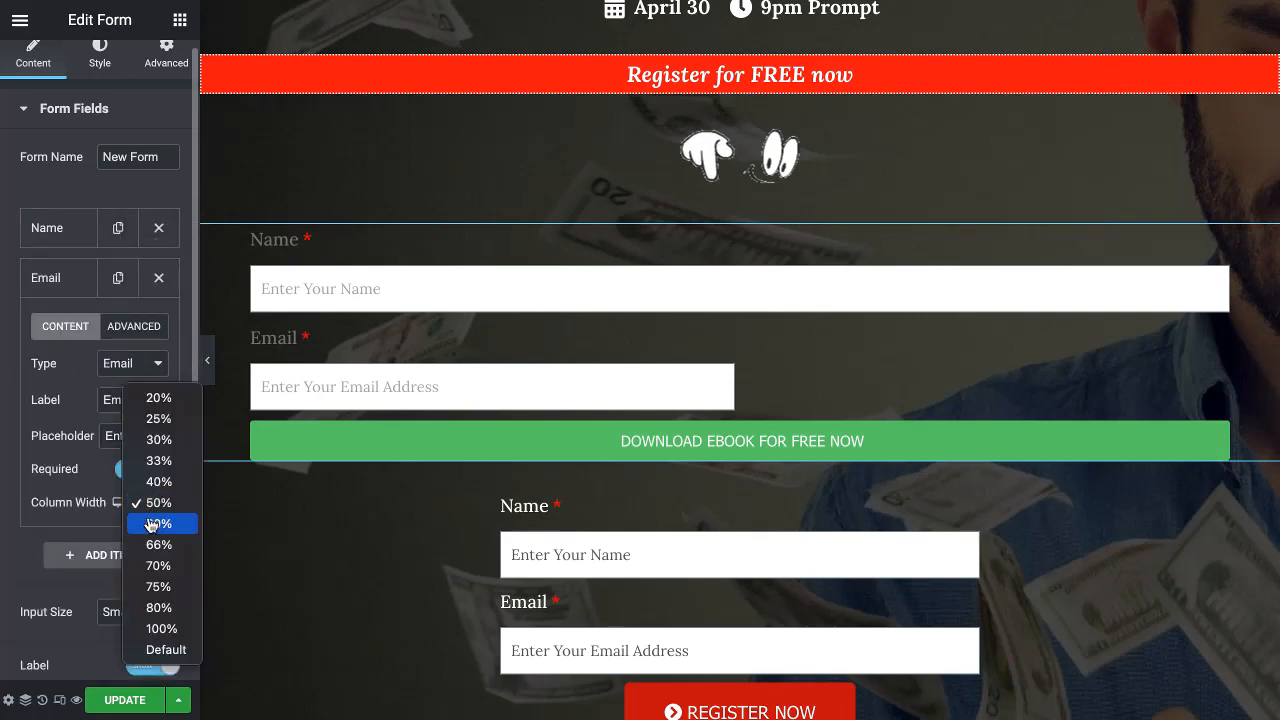
{"action": "left_click", "coordinate": [155, 628]}
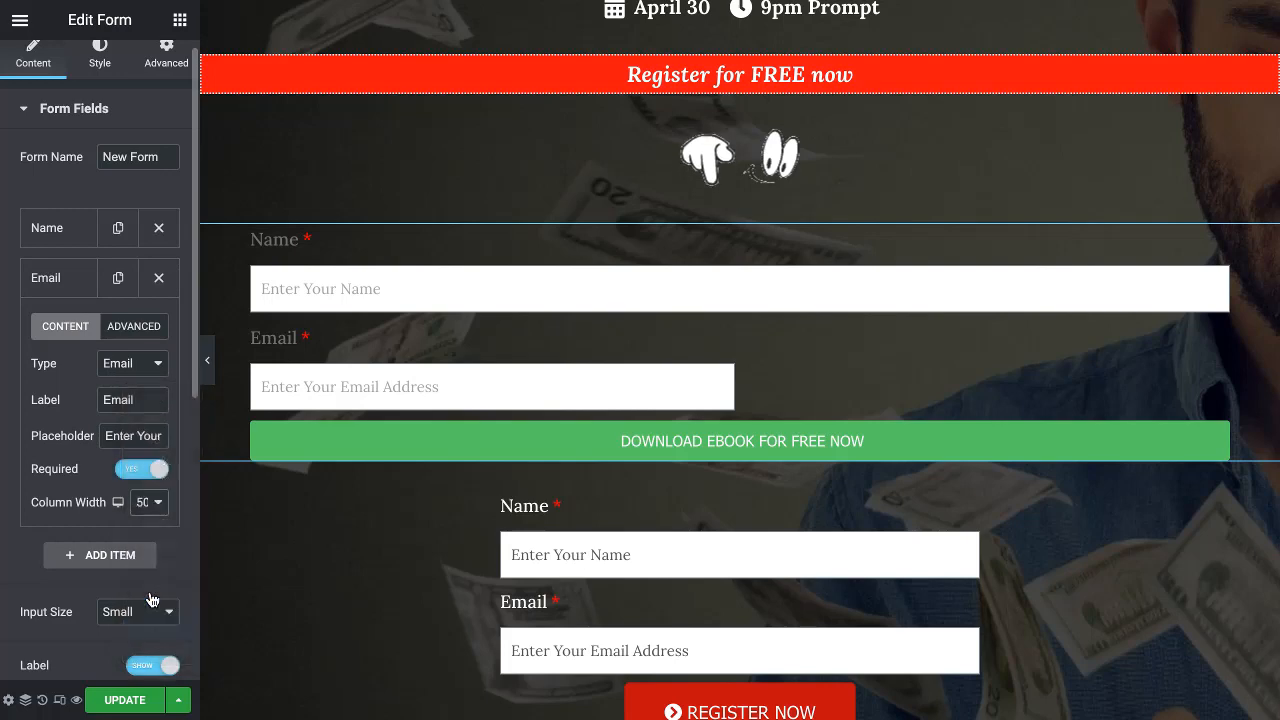
Set the form's right and left padding to 300 px each
{"action": "left_click", "coordinate": [153, 80]}
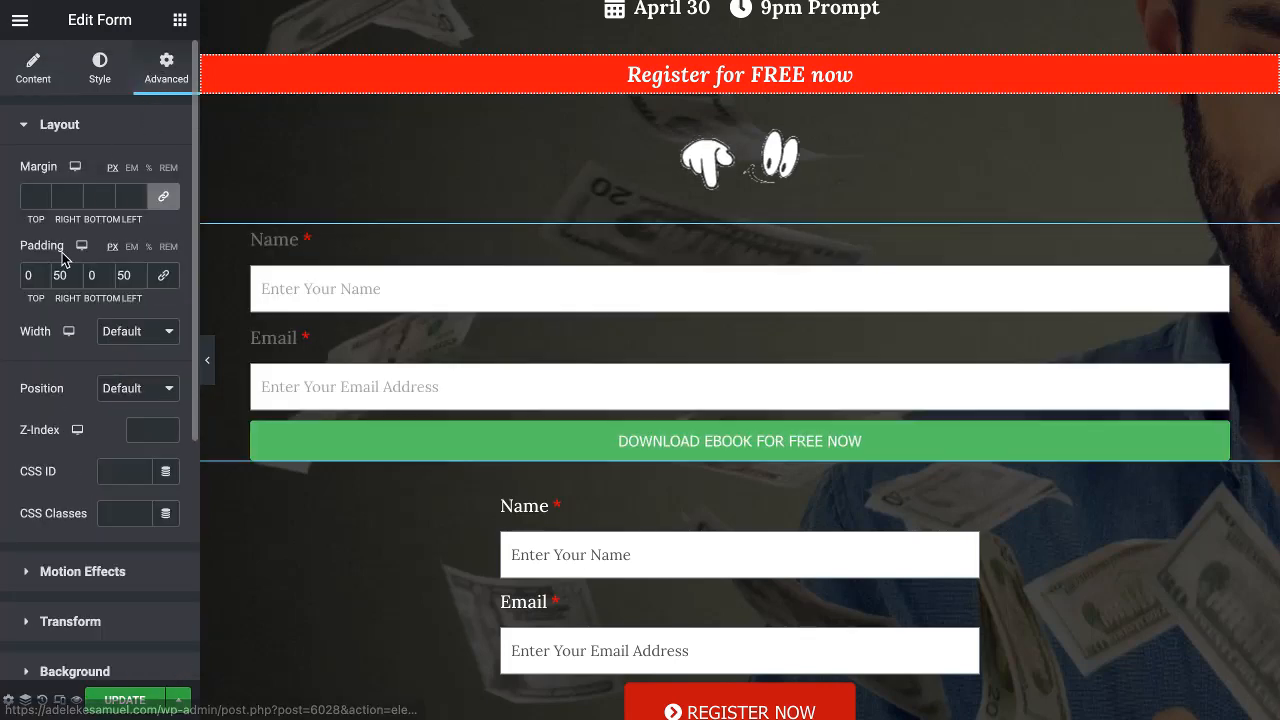
{"action": "left_click", "coordinate": [54, 277]}
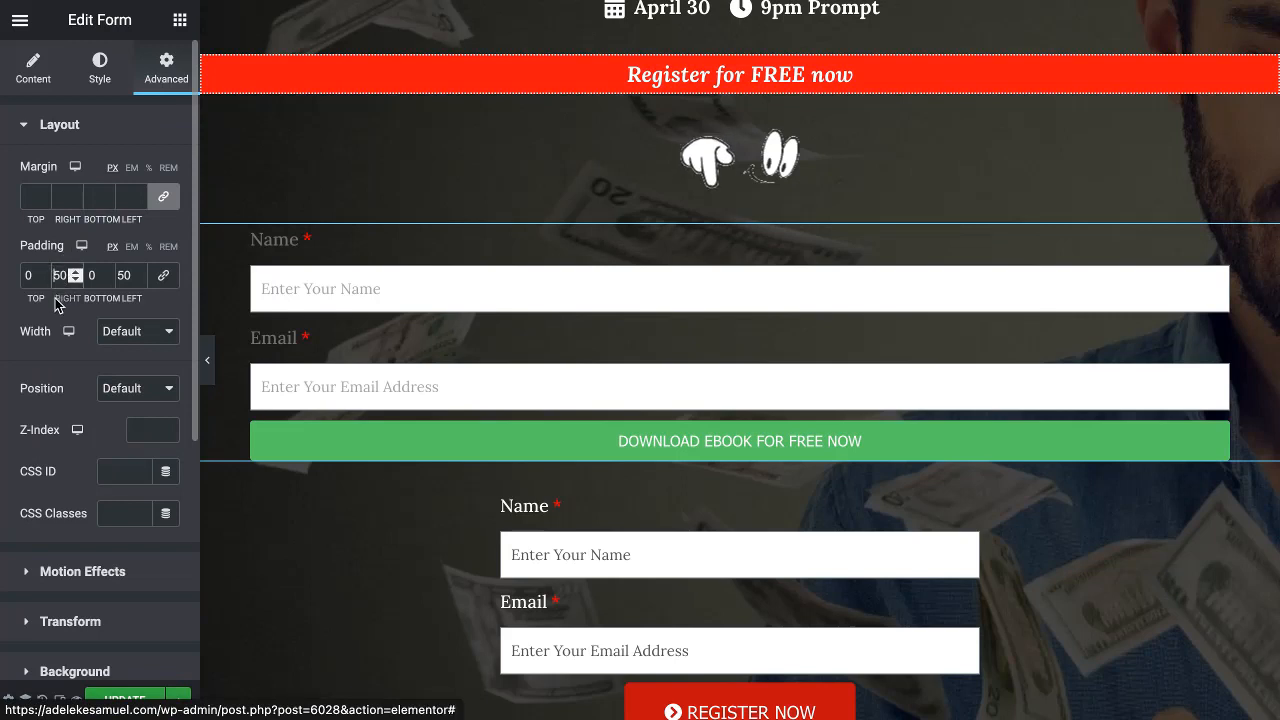
{"action": "type", "text": "30"}
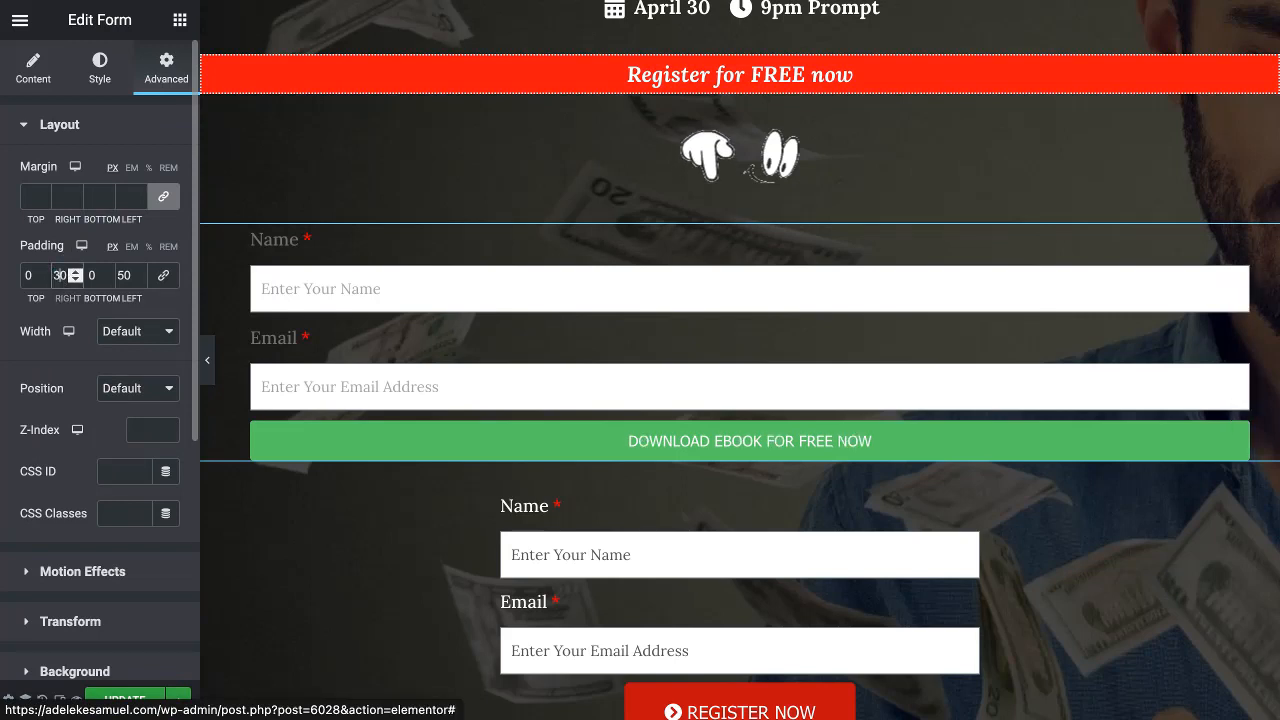
{"action": "left_click", "coordinate": [129, 275]}
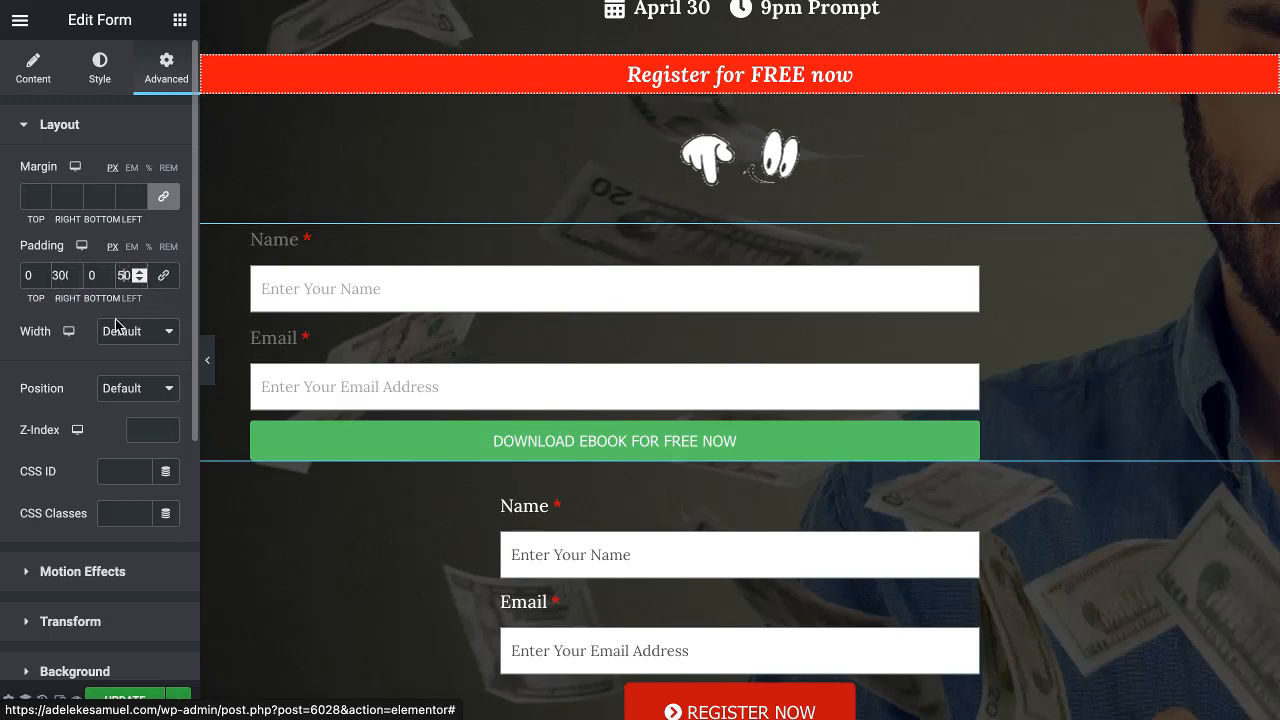
{"action": "double_click", "coordinate": [121, 276]}
{"action": "type", "text": "300"}
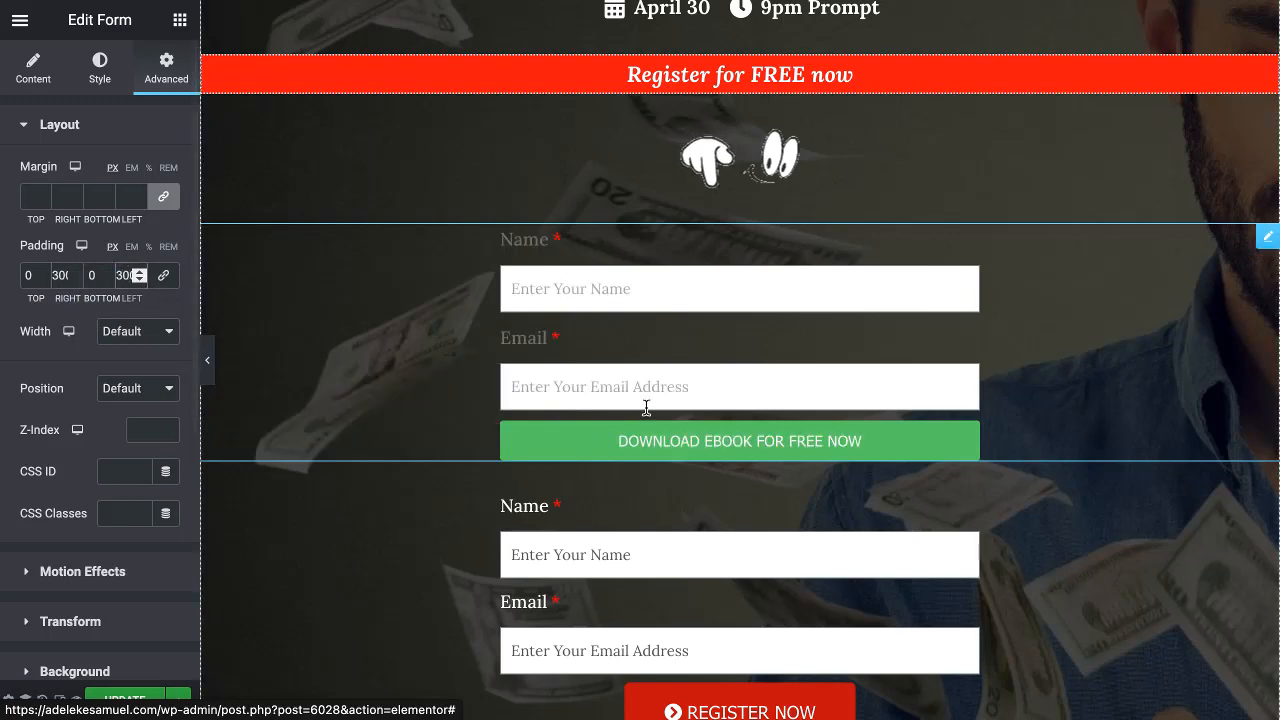
Compare the narrowed form with the registration form beneath it and look over the rest of the page
{"action": "scroll", "coordinate": [640, 420], "scroll_direction": "down", "scroll_amount": 3}
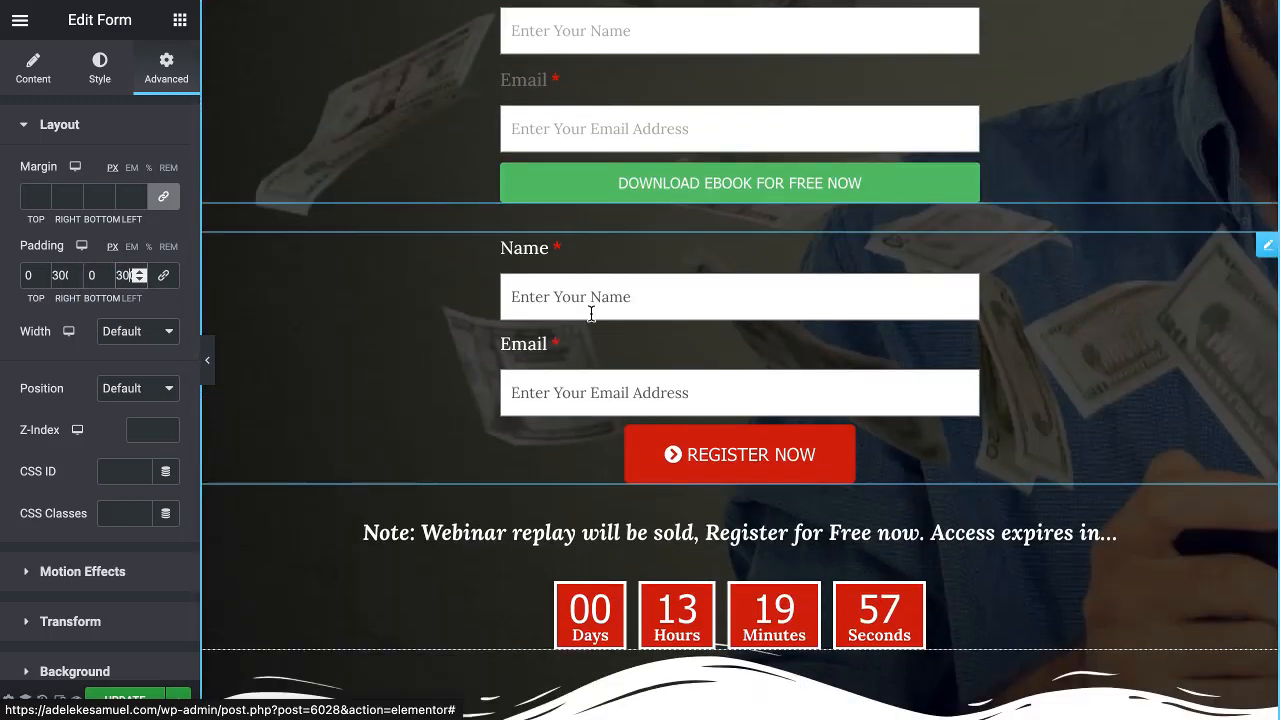
{"action": "scroll", "coordinate": [564, 296], "scroll_direction": "up", "scroll_amount": 3}
{"action": "scroll", "coordinate": [600, 530], "scroll_direction": "down", "scroll_amount": 2}
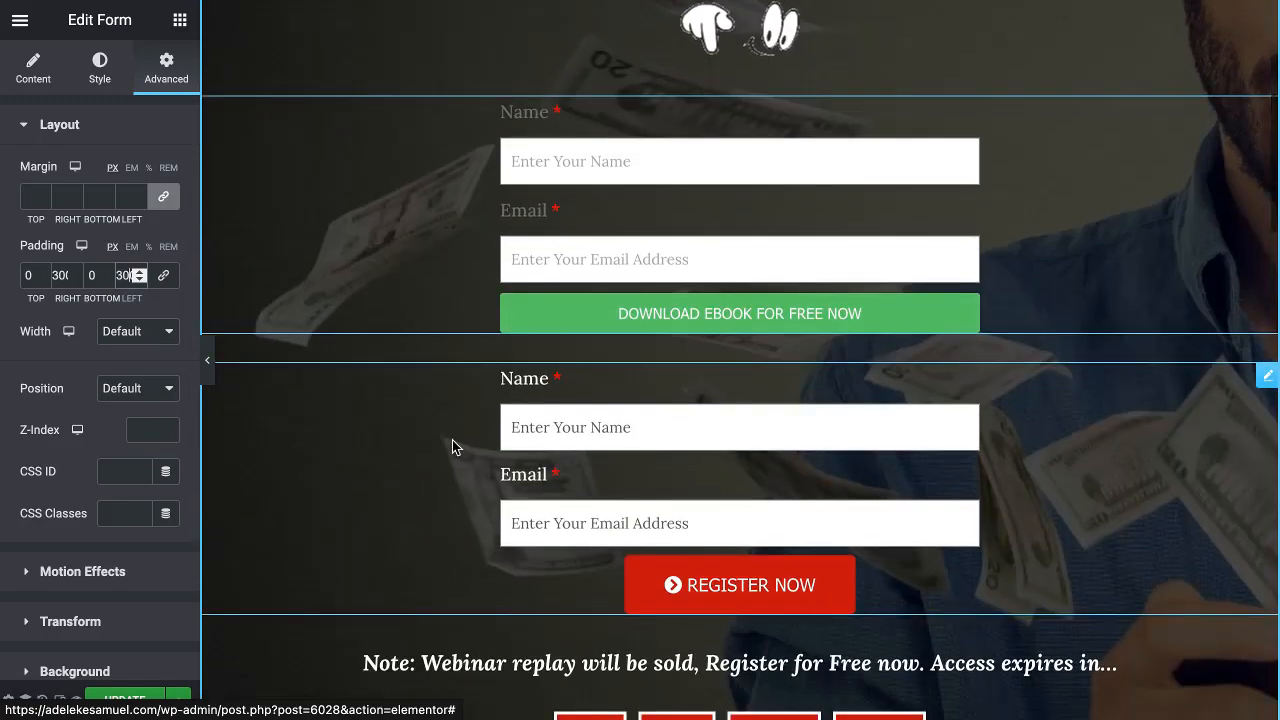
{"action": "scroll", "coordinate": [563, 166], "scroll_direction": "up", "scroll_amount": 2}
{"action": "scroll", "coordinate": [571, 174], "scroll_direction": "down", "scroll_amount": 5}
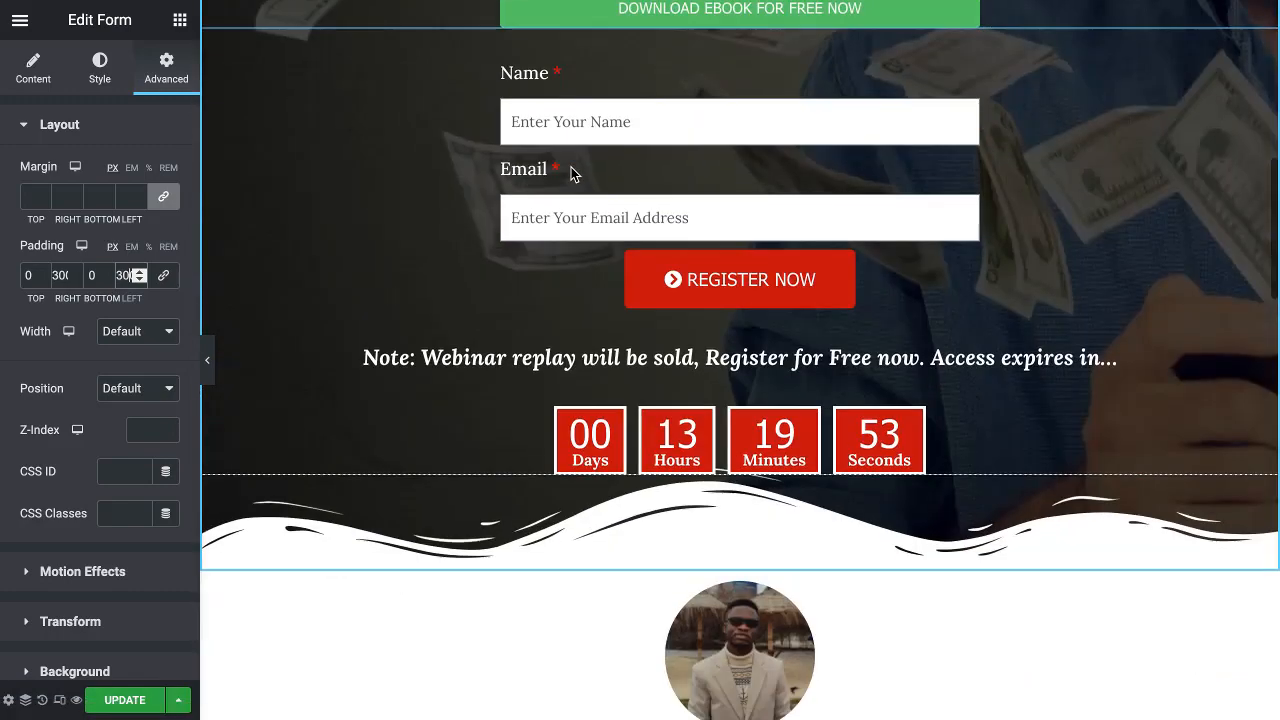
{"action": "scroll", "coordinate": [570, 176], "scroll_direction": "down", "scroll_amount": 3}
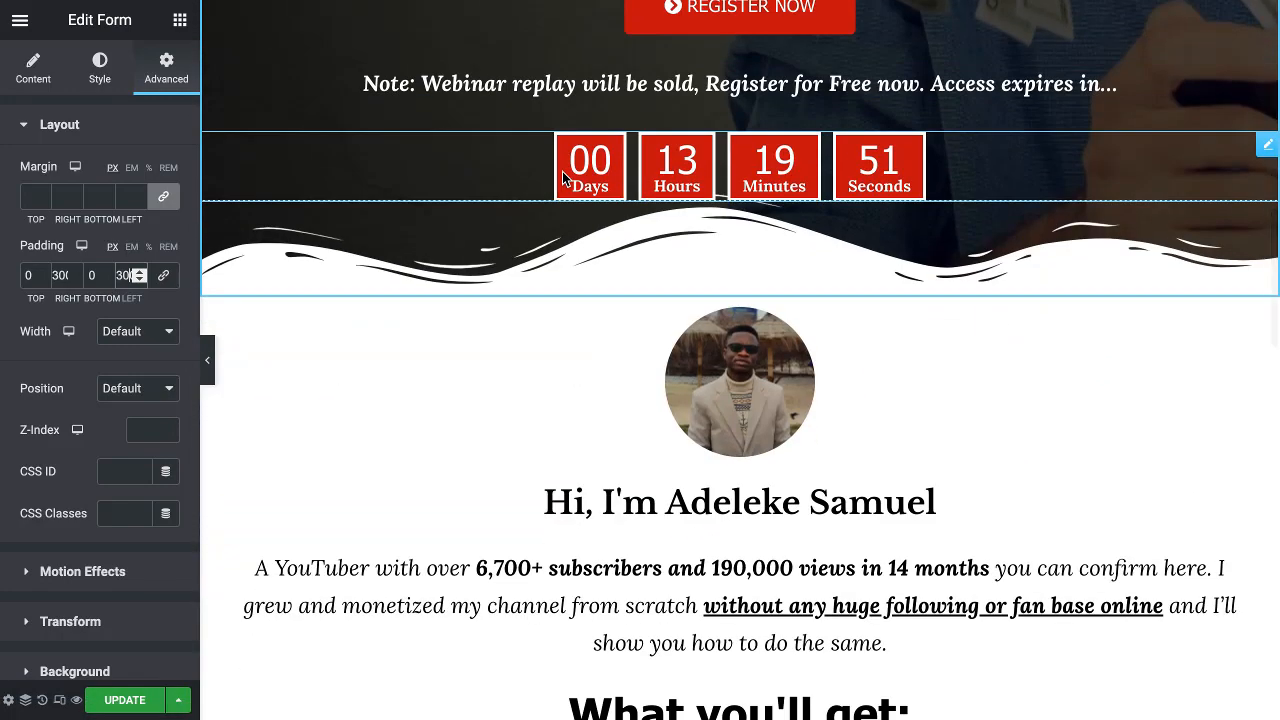
{"action": "scroll", "coordinate": [573, 166], "scroll_direction": "down", "scroll_amount": 5}
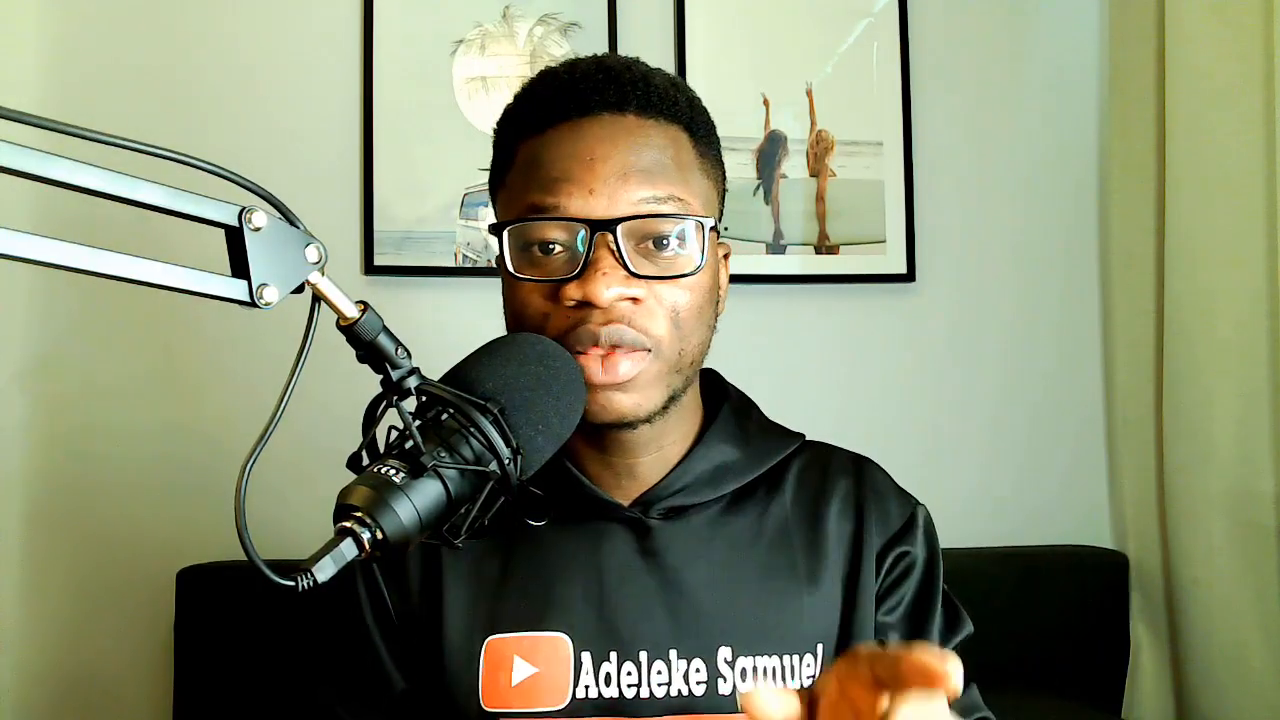